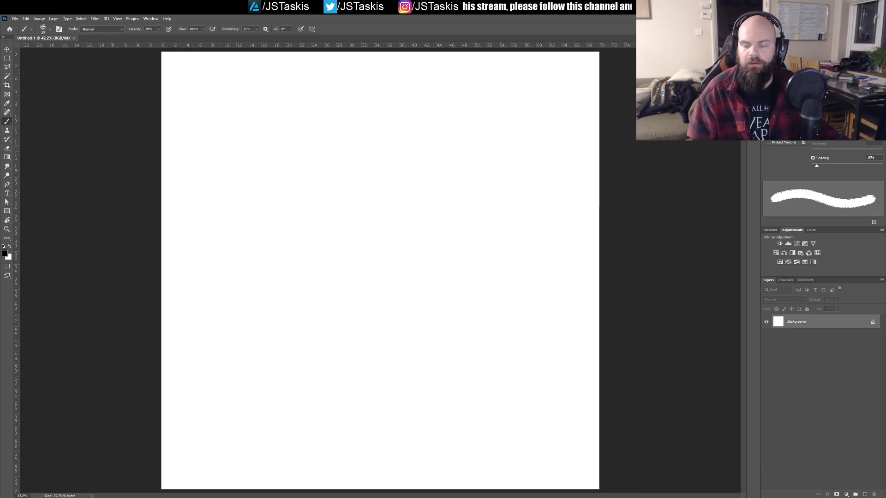
Step: Browse the MattH presets in the brush library for a suitable drawing brush
{"action": "left_click", "coordinate": [781, 69]}
{"action": "left_click", "coordinate": [781, 62]}
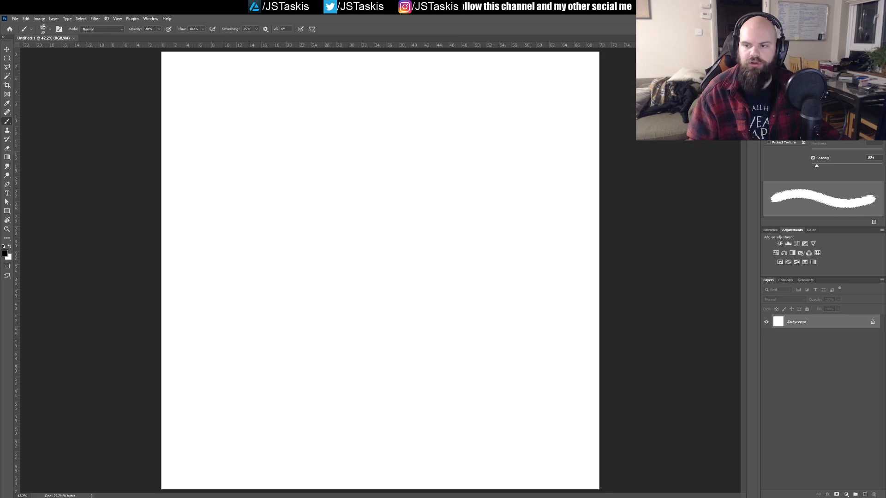
{"action": "left_click", "coordinate": [797, 38]}
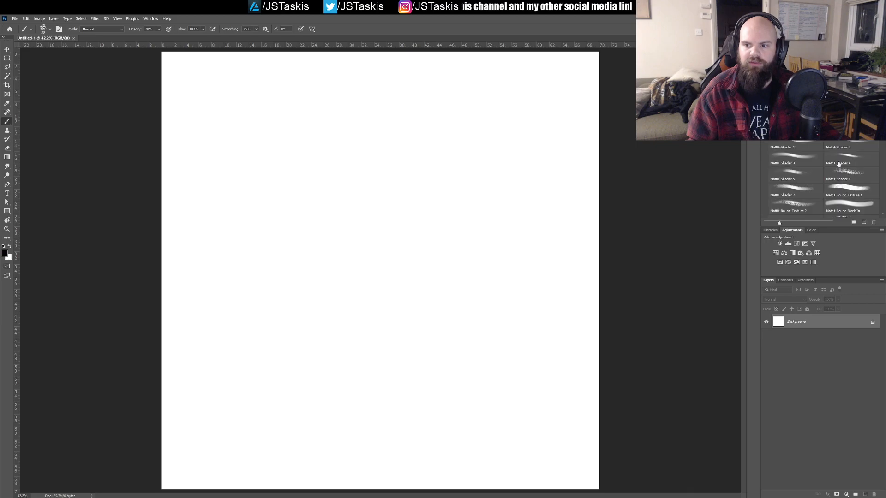
{"action": "scroll", "coordinate": [825, 138], "scroll_direction": "down", "scroll_amount": 5}
{"action": "scroll", "coordinate": [823, 180], "scroll_direction": "up", "scroll_amount": 4}
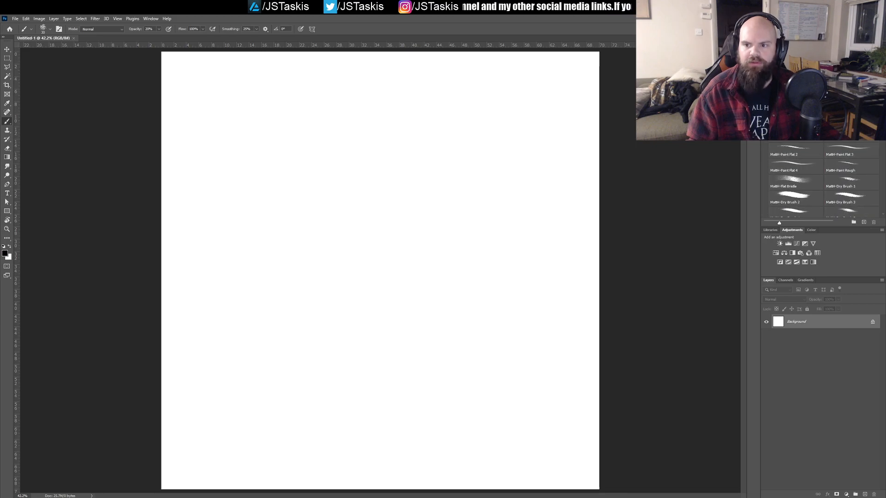
{"action": "scroll", "coordinate": [823, 180], "scroll_direction": "up", "scroll_amount": 1}
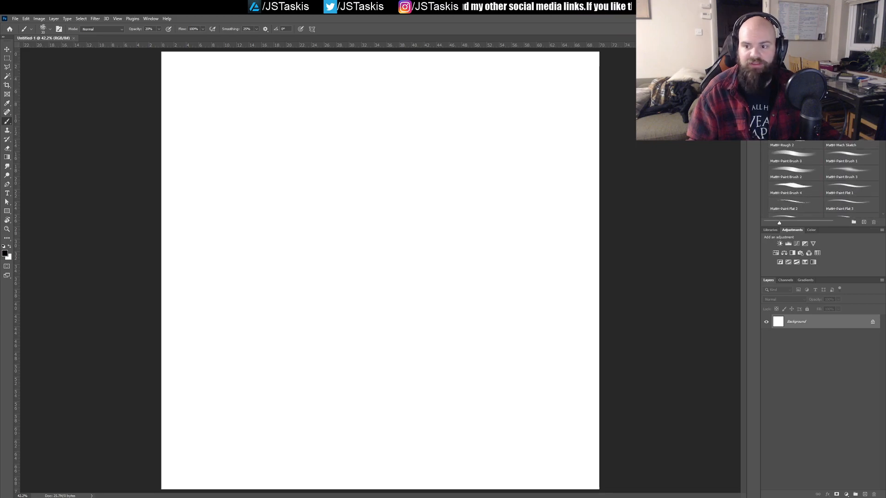
Step: Try the current brush at 20% opacity with two curved strokes on the blank canvas, and undo both
{"action": "left_click_drag", "start_coordinate": [412, 157], "coordinate": [350, 217]}
{"action": "left_click_drag", "start_coordinate": [413, 152], "coordinate": [348, 234]}
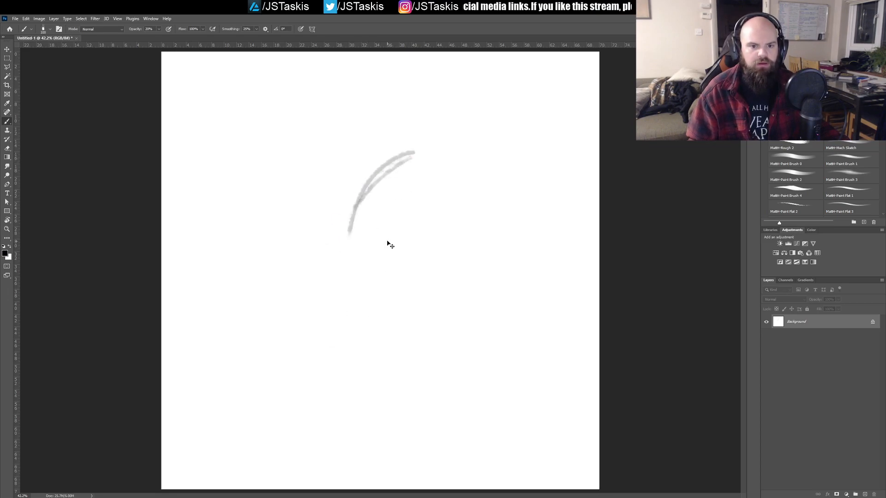
{"action": "key", "text": "ctrl+z"}
{"action": "key", "text": "ctrl+z"}
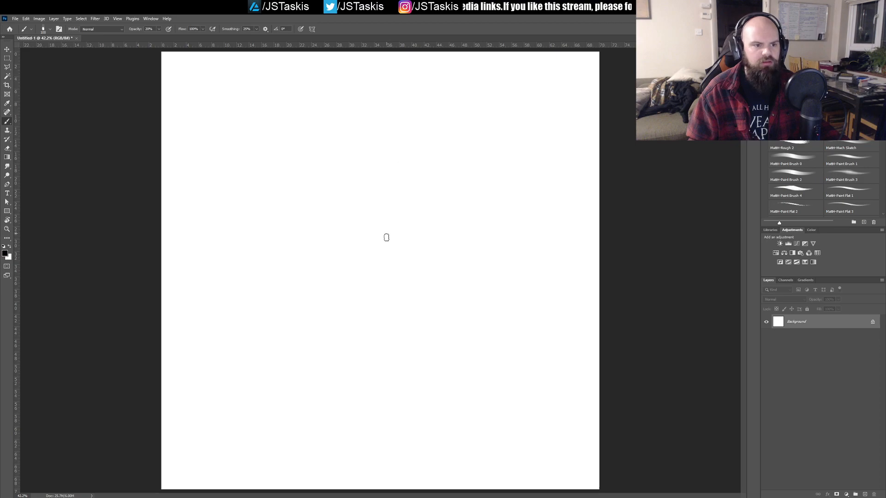
Step: Set the brush opacity to 100% and test it with two curved strokes, undoing both
{"action": "left_click_drag", "start_coordinate": [493, 122], "coordinate": [420, 194]}
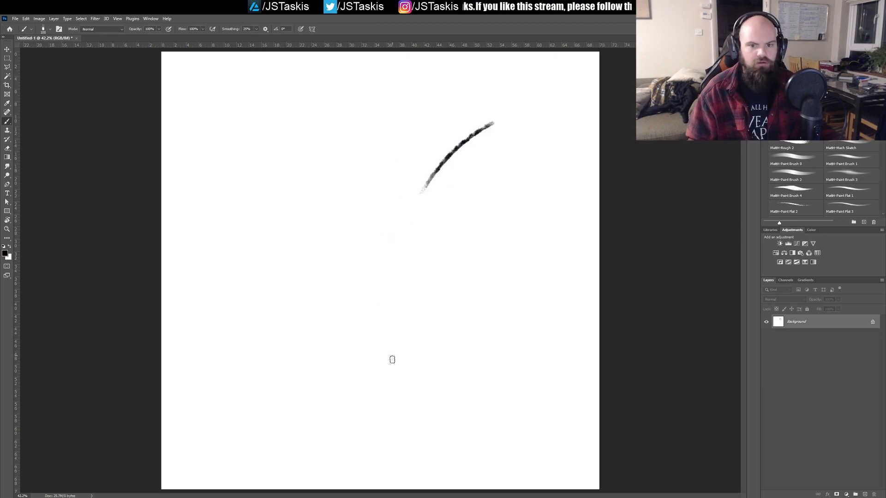
{"action": "left_click_drag", "start_coordinate": [489, 112], "coordinate": [401, 196]}
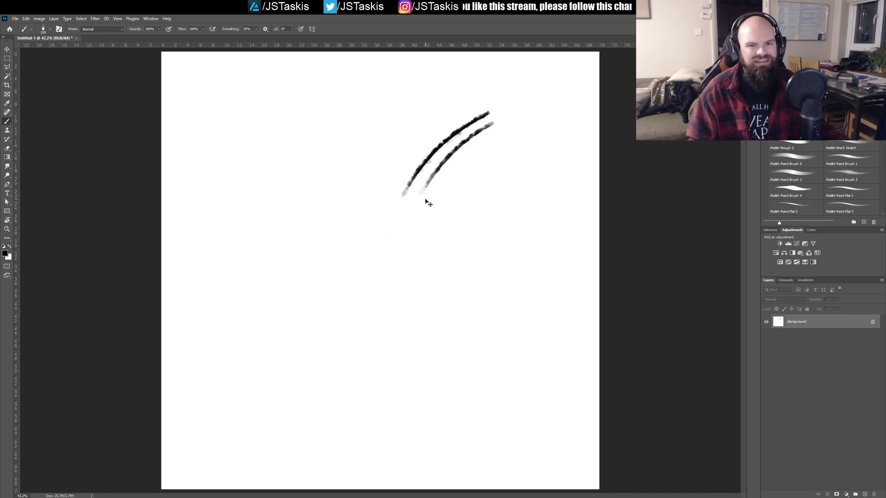
{"action": "key", "text": "ctrl+z"}
{"action": "key", "text": "ctrl+z"}
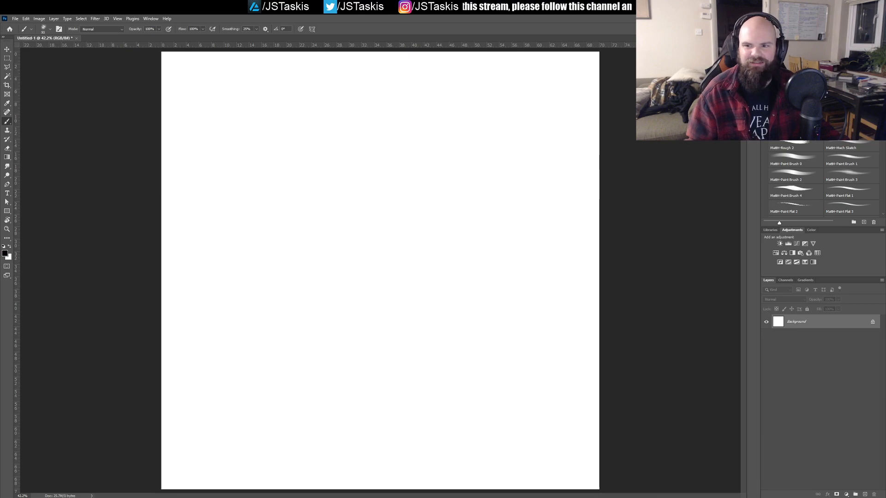
Step: Try broader brush strokes on the blank canvas, undoing each one
{"action": "mouse_move", "coordinate": [417, 148]}
{"action": "left_mouse_down"}
{"action": "mouse_move", "coordinate": [357, 264]}
{"action": "mouse_move", "coordinate": [390, 240]}
{"action": "left_mouse_up"}
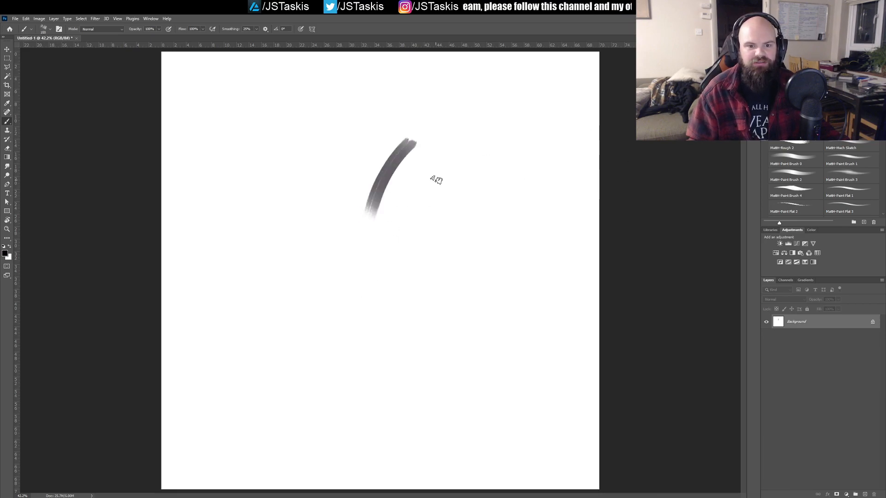
{"action": "key", "text": "ctrl+z"}
{"action": "left_click_drag", "start_coordinate": [481, 152], "coordinate": [426, 272]}
{"action": "key", "text": "ctrl+z"}
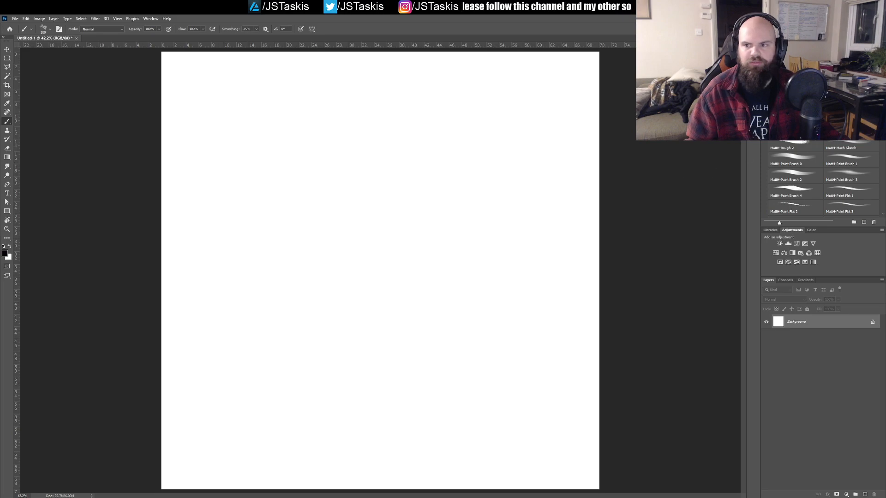
{"action": "scroll", "coordinate": [855, 166], "scroll_direction": "up", "scroll_amount": 1}
{"action": "left_click_drag", "start_coordinate": [415, 154], "coordinate": [342, 288]}
{"action": "key", "text": "ctrl+z"}
Step: Move the MattH-Paint Brush 2 preset ahead of MattH-Paint Brush 1 and test a stroke, undoing it
{"action": "left_click", "coordinate": [805, 173]}
{"action": "left_click_drag", "start_coordinate": [805, 173], "coordinate": [830, 163]}
{"action": "left_click_drag", "start_coordinate": [548, 157], "coordinate": [406, 256]}
{"action": "key", "text": "ctrl+z"}
Step: Try the MattH-Paint Brush 0 and MattH-Rough 2 presets with one stroke each, undoing both
{"action": "left_click", "coordinate": [788, 159]}
{"action": "left_click_drag", "start_coordinate": [574, 147], "coordinate": [452, 214]}
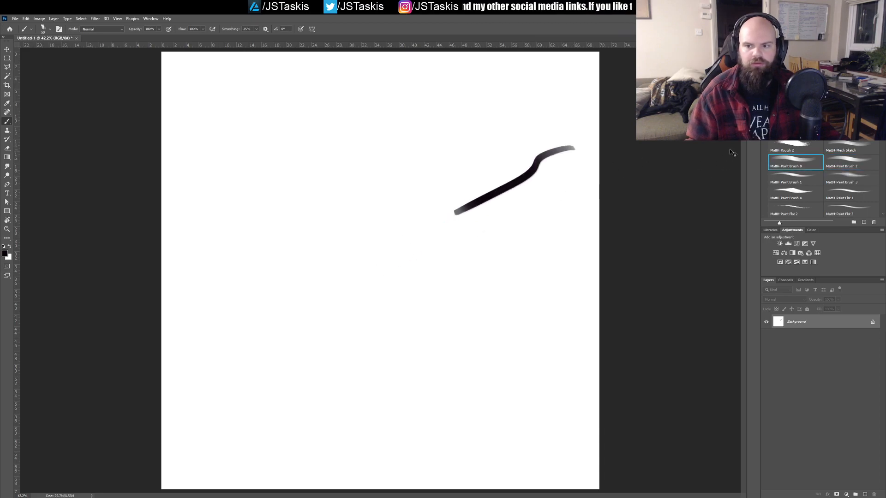
{"action": "key", "text": "ctrl+z"}
{"action": "left_click", "coordinate": [783, 144]}
{"action": "left_click_drag", "start_coordinate": [568, 148], "coordinate": [434, 237]}
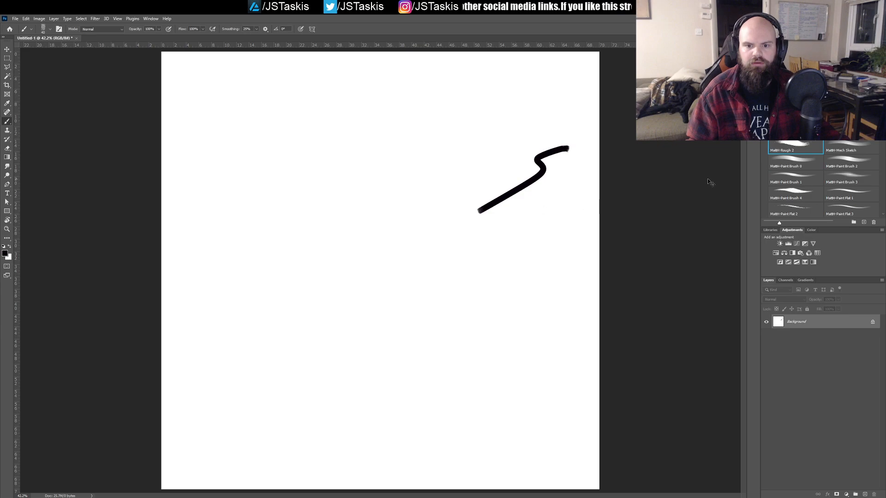
{"action": "key", "text": "ctrl+z"}
Step: Try the MattH-Paint Flat 1 and MattH-Paint Flat 2 presets with one stroke each, undoing both
{"action": "left_click", "coordinate": [853, 193]}
{"action": "mouse_move", "coordinate": [522, 148]}
{"action": "left_mouse_down"}
{"action": "mouse_move", "coordinate": [480, 154]}
{"action": "mouse_move", "coordinate": [415, 232]}
{"action": "left_mouse_up"}
{"action": "key", "text": "ctrl+z"}
{"action": "left_click", "coordinate": [795, 205]}
{"action": "mouse_move", "coordinate": [546, 179]}
{"action": "left_mouse_down"}
{"action": "mouse_move", "coordinate": [517, 188]}
{"action": "mouse_move", "coordinate": [408, 282]}
{"action": "left_mouse_up"}
{"action": "key", "text": "ctrl+z"}
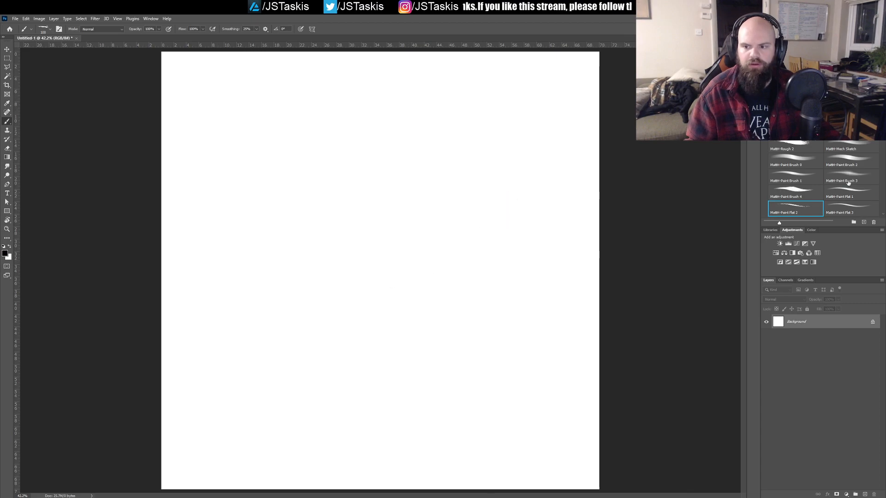
Step: Try the MattH-Flat Bristle and MattH-Paint Flat 4 presets with one stroke each, undoing both
{"action": "scroll", "coordinate": [824, 180], "scroll_direction": "down", "scroll_amount": 5}
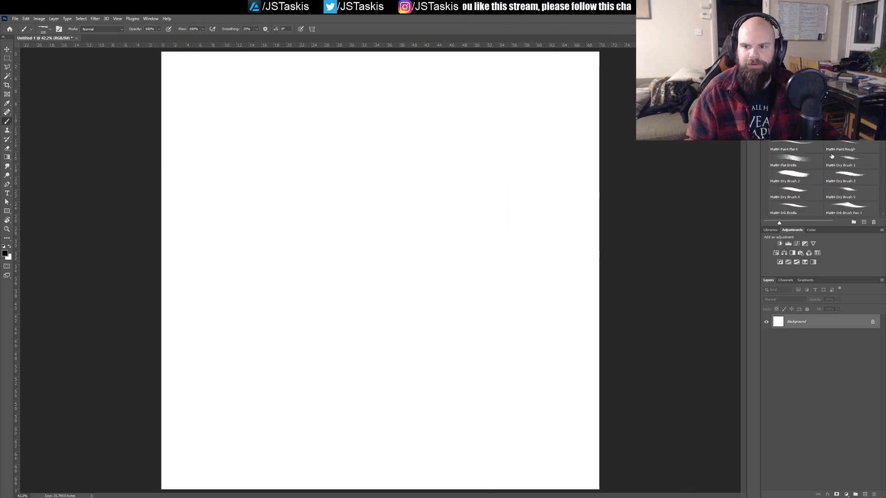
{"action": "left_click", "coordinate": [812, 163]}
{"action": "mouse_move", "coordinate": [547, 166]}
{"action": "left_mouse_down"}
{"action": "mouse_move", "coordinate": [524, 168]}
{"action": "mouse_move", "coordinate": [372, 356]}
{"action": "left_mouse_up"}
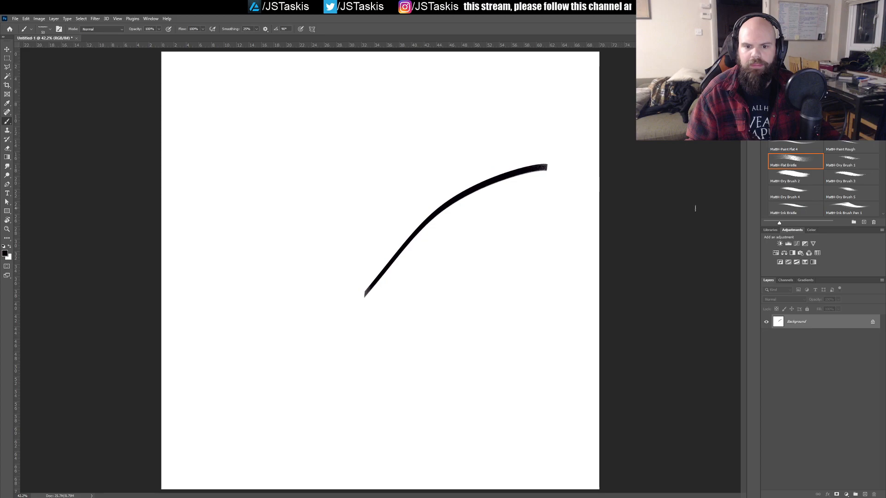
{"action": "key", "text": "ctrl+z"}
{"action": "left_click", "coordinate": [796, 147]}
{"action": "mouse_move", "coordinate": [544, 160]}
{"action": "left_mouse_down"}
{"action": "mouse_move", "coordinate": [491, 194]}
{"action": "mouse_move", "coordinate": [417, 282]}
{"action": "left_mouse_up"}
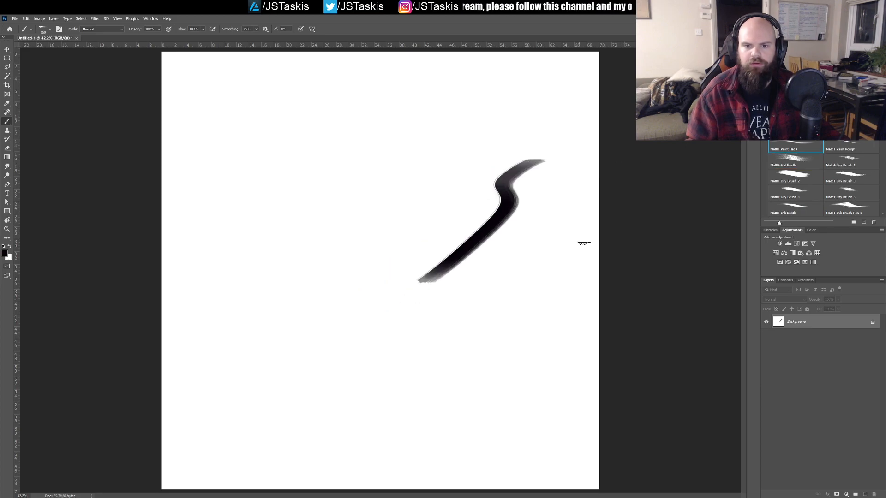
{"action": "key", "text": "ctrl+z"}
Step: Select the MattH-Dry Brush 1 preset and test it with a curved stroke, undoing the stroke
{"action": "left_click", "coordinate": [835, 165]}
{"action": "left_click_drag", "start_coordinate": [583, 159], "coordinate": [459, 240]}
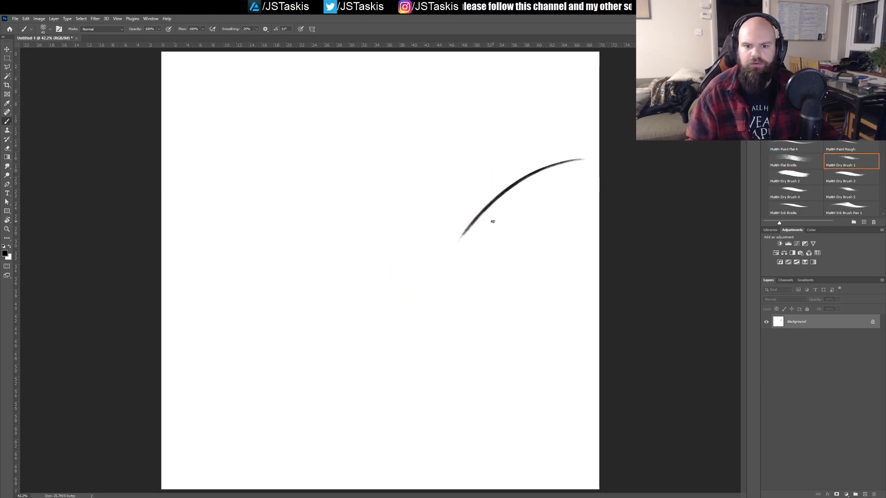
{"action": "key", "text": "ctrl+z"}
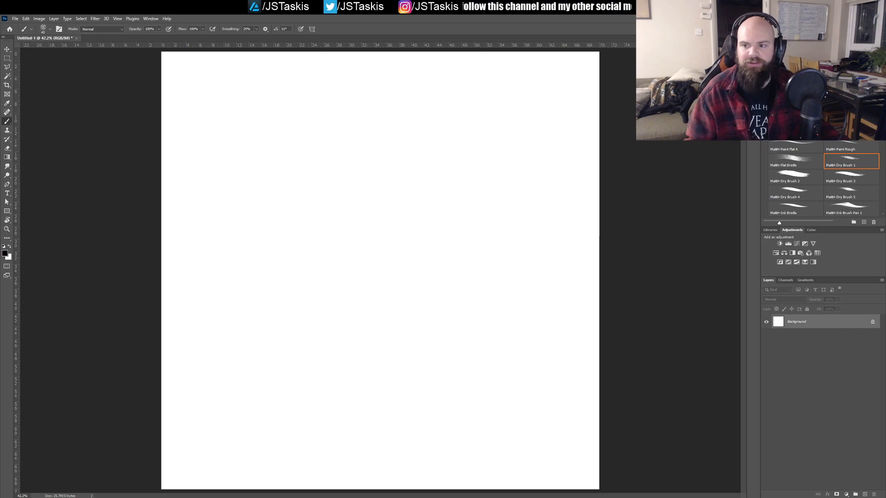
Step: Open the brush's Shape Dynamics settings and test the brush with a diagonal stroke, undoing it
{"action": "key", "text": "F5"}
{"action": "left_click", "coordinate": [784, 67]}
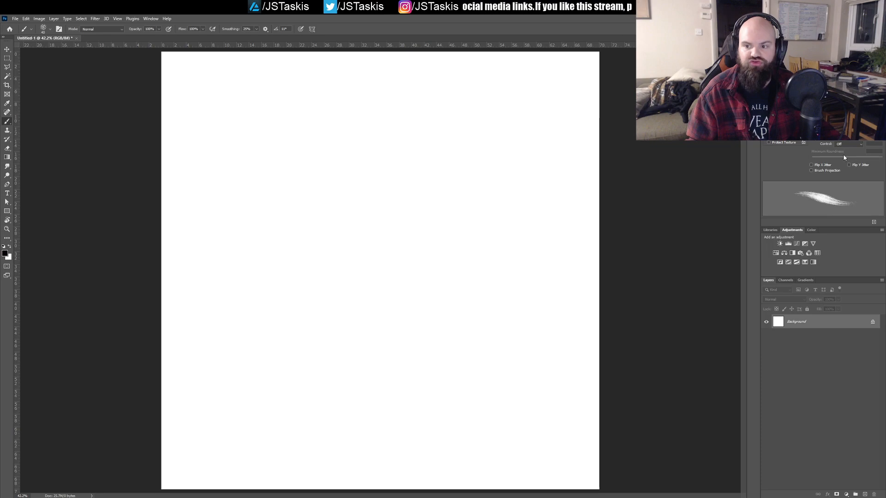
{"action": "left_click_drag", "start_coordinate": [455, 138], "coordinate": [326, 268]}
{"action": "key", "text": "ctrl+z"}
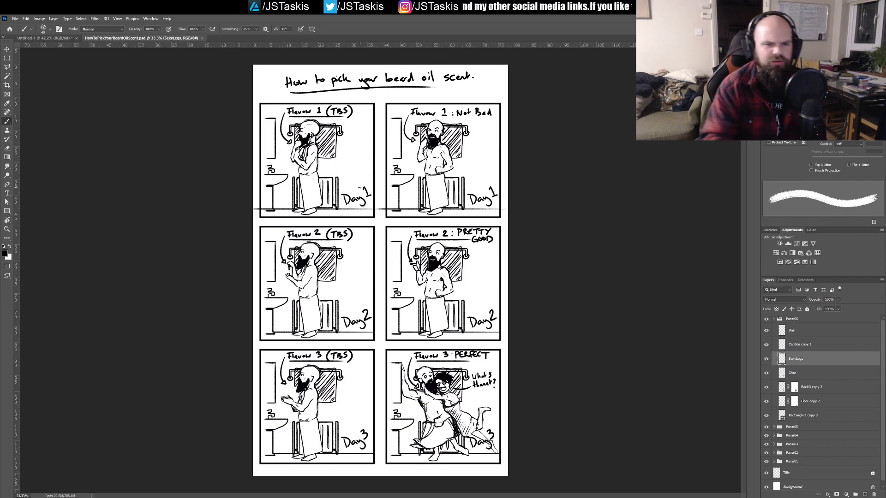
Step: Examine the line work of the Day 1 and Day 2 panels in the beard oil comic
{"action": "left_click_drag", "start_coordinate": [329, 271], "coordinate": [382, 266]}
{"action": "left_click_drag", "start_coordinate": [382, 212], "coordinate": [389, 367]}
{"action": "left_click_drag", "start_coordinate": [376, 79], "coordinate": [387, 410]}
{"action": "mouse_move", "coordinate": [375, 97]}
{"action": "left_mouse_down"}
{"action": "mouse_move", "coordinate": [391, 344]}
{"action": "mouse_move", "coordinate": [386, 277]}
{"action": "mouse_move", "coordinate": [421, 278]}
{"action": "mouse_move", "coordinate": [395, 281]}
{"action": "left_mouse_up"}
{"action": "left_click_drag", "start_coordinate": [449, 313], "coordinate": [373, 274]}
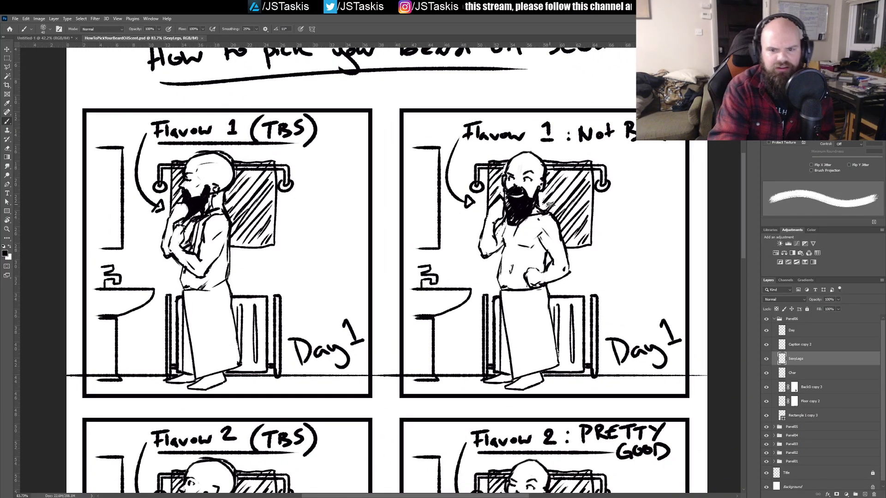
{"action": "scroll", "coordinate": [546, 201], "scroll_direction": "down", "scroll_amount": 4}
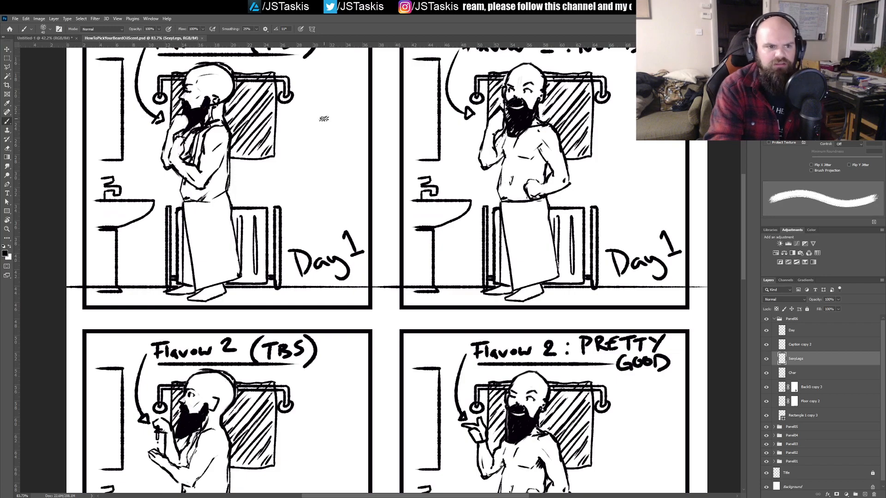
{"action": "left_click_drag", "start_coordinate": [316, 137], "coordinate": [301, 136]}
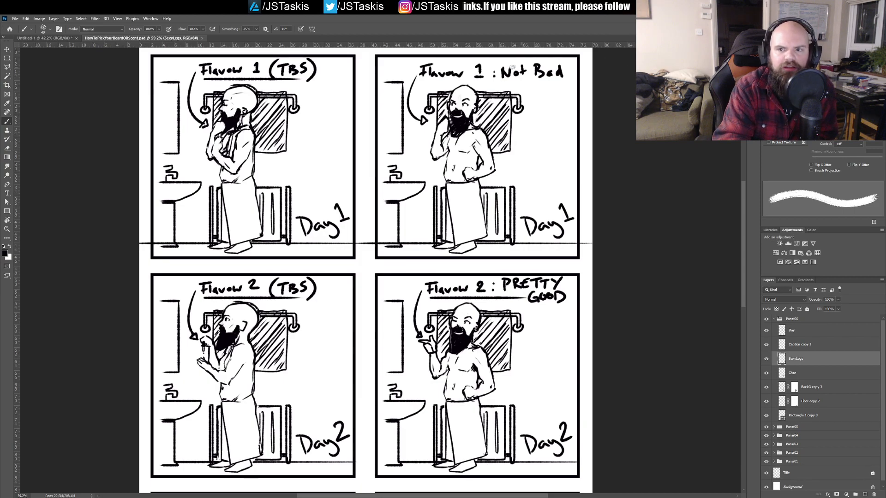
Step: Close HowToPickYourBeardOilScent.psd and LogoSketchFile.psd
{"action": "left_click", "coordinate": [201, 38]}
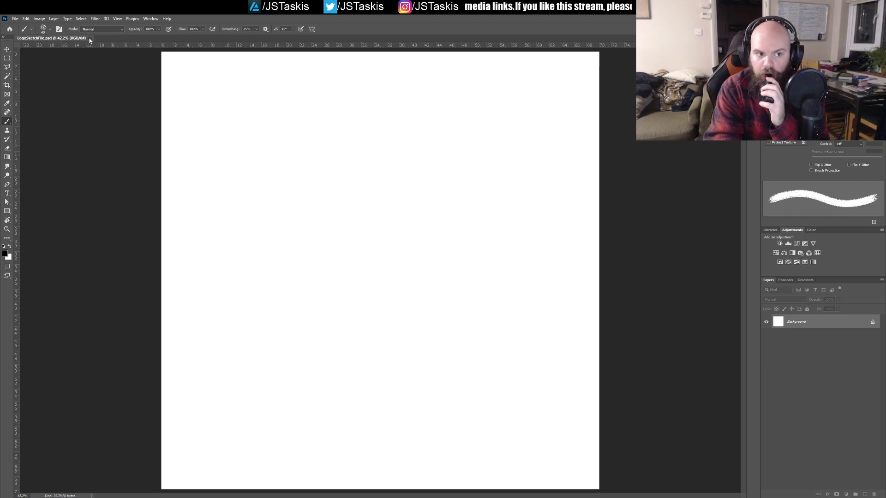
{"action": "left_click", "coordinate": [90, 39]}
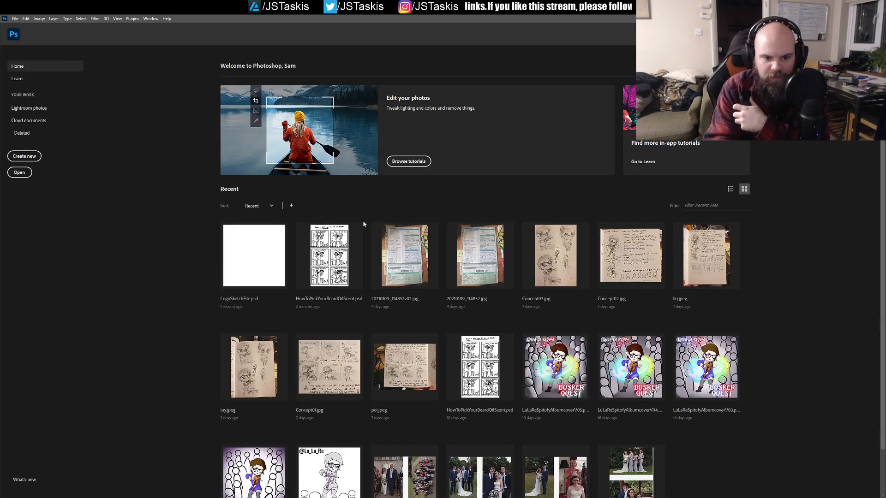
Step: Open the ten-day-old HowToPickYourBeardOilScent.psd from the recent files and save it as HowToPickYourBeardOilScentV02.psd
{"action": "scroll", "coordinate": [808, 335], "scroll_direction": "down", "scroll_amount": 1}
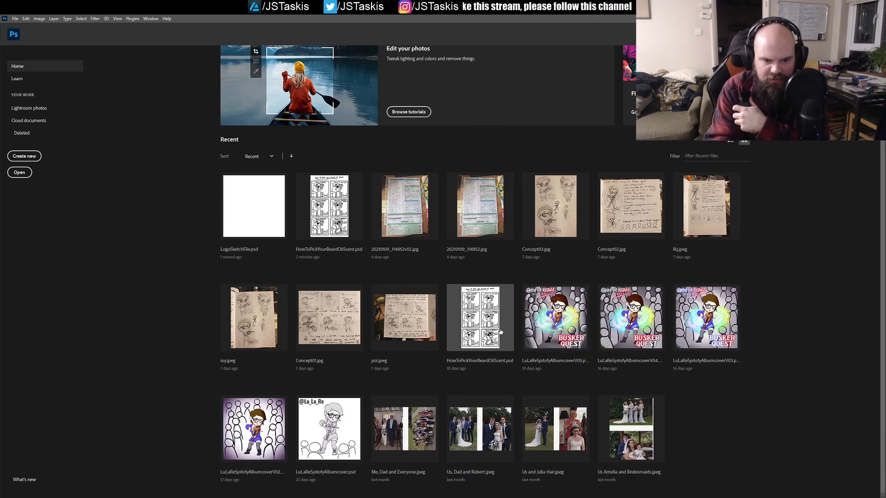
{"action": "left_click", "coordinate": [487, 339]}
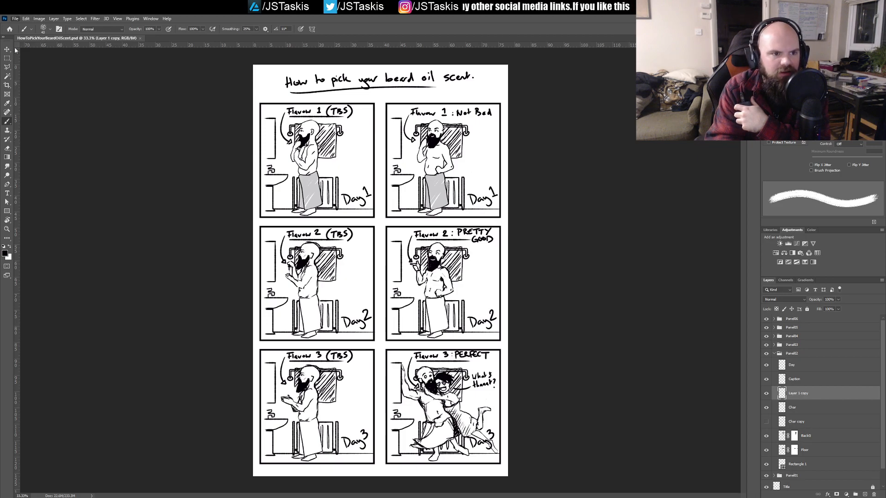
{"action": "left_click", "coordinate": [33, 106]}
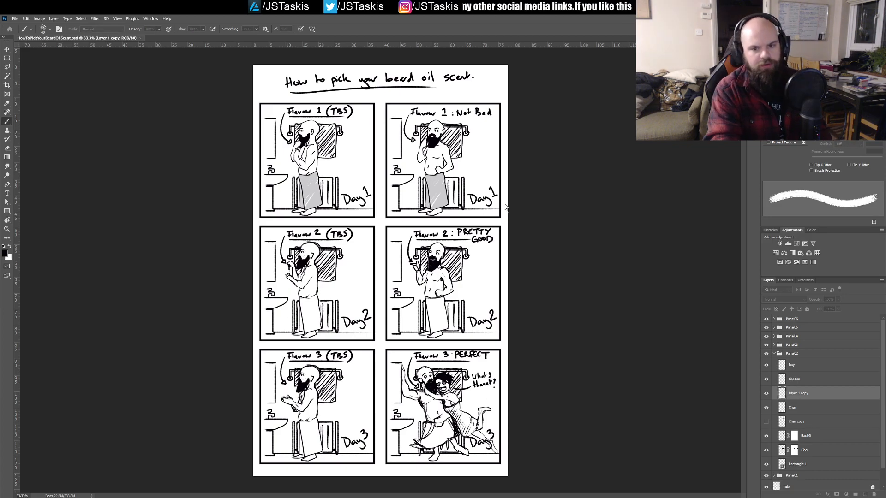
{"action": "left_click", "coordinate": [523, 173]}
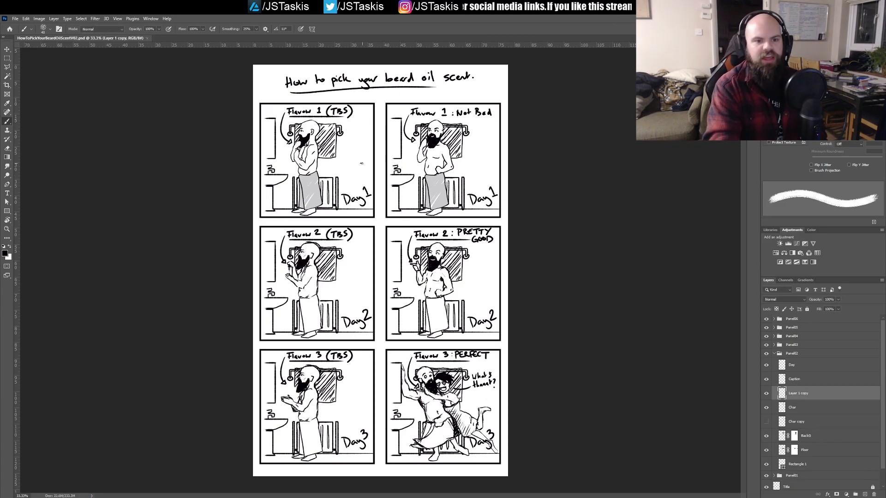
Step: Examine both Day 1 panels and toggle the Layer 1 copy, Caption, Day and Char layers in Panel02 to identify their contents
{"action": "left_click_drag", "start_coordinate": [347, 159], "coordinate": [377, 198]}
{"action": "scroll", "coordinate": [376, 202], "scroll_direction": "down", "scroll_amount": 3}
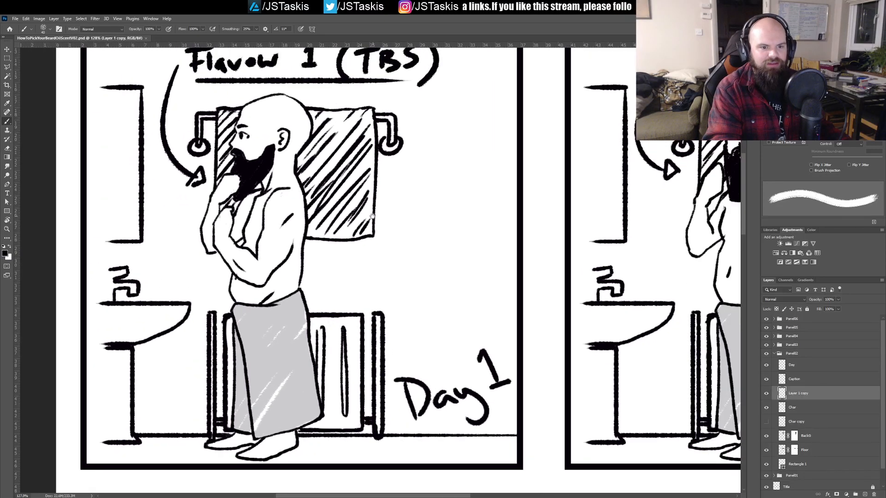
{"action": "left_click_drag", "start_coordinate": [434, 206], "coordinate": [279, 209]}
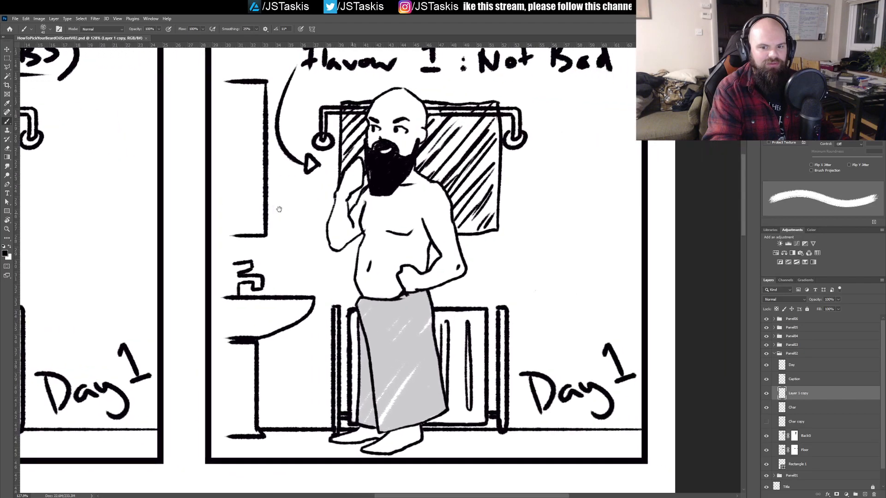
{"action": "left_click_drag", "start_coordinate": [334, 194], "coordinate": [332, 228]}
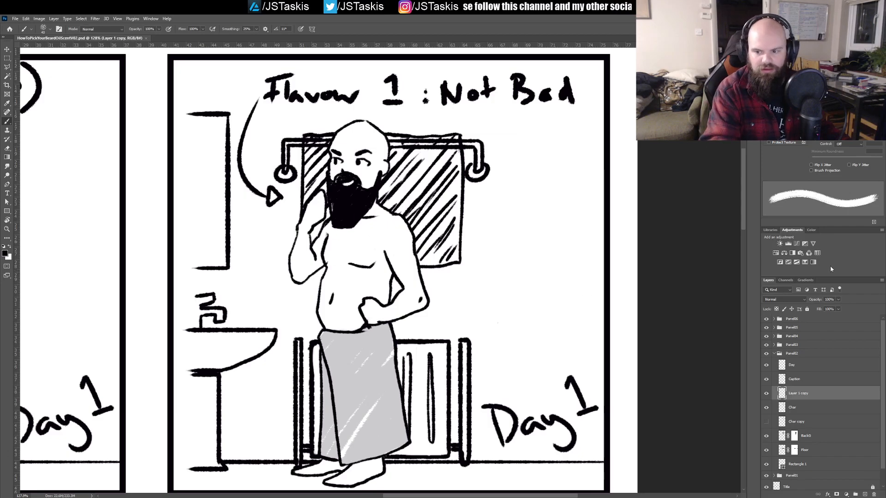
{"action": "left_click", "coordinate": [767, 394]}
{"action": "left_click", "coordinate": [768, 393]}
{"action": "left_click", "coordinate": [767, 378]}
{"action": "left_click", "coordinate": [767, 367]}
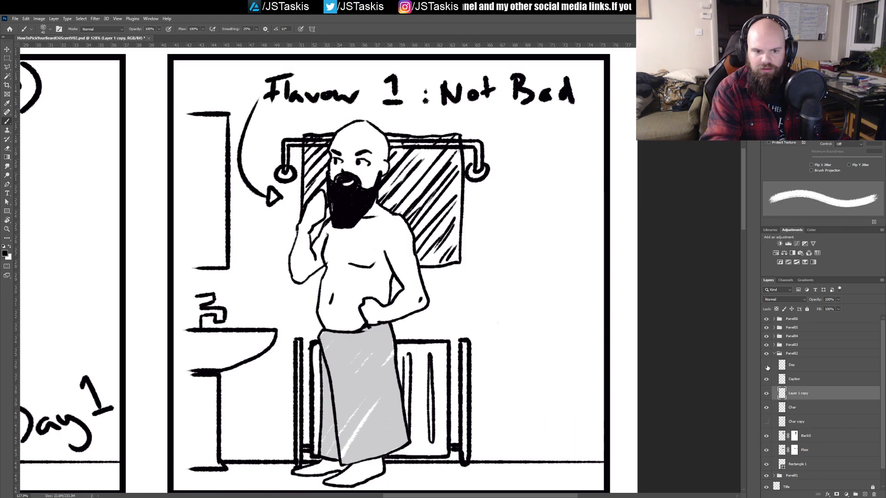
{"action": "left_click", "coordinate": [767, 409]}
{"action": "left_click", "coordinate": [767, 409]}
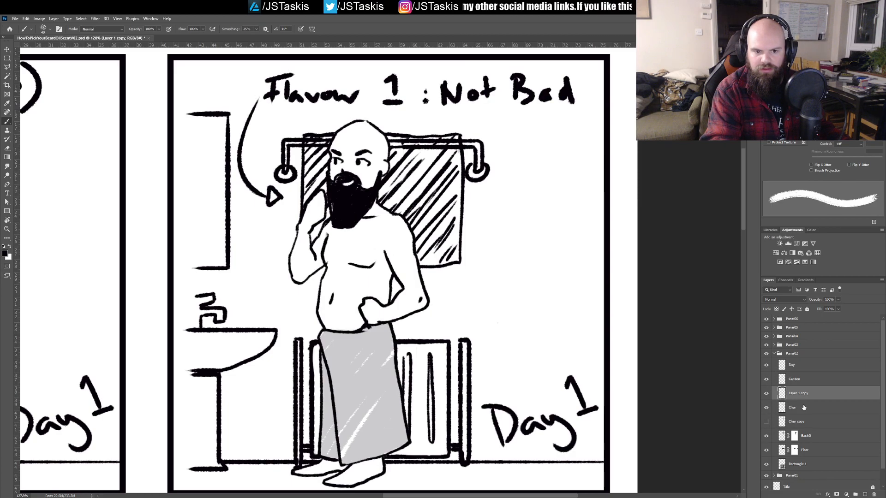
Step: Select the Char layer in Panel02, save the V02 comic file and review the Day 1 panels together
{"action": "left_click", "coordinate": [817, 405]}
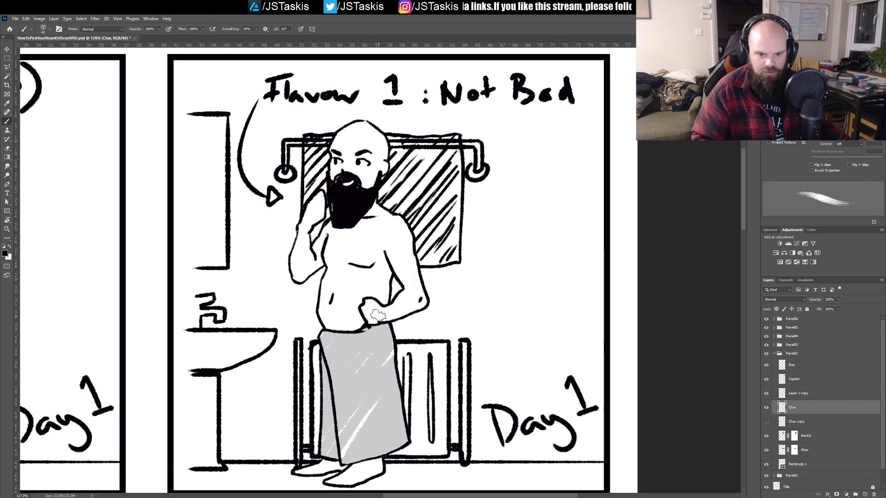
{"action": "key", "text": "ctrl+s"}
{"action": "mouse_move", "coordinate": [363, 346]}
{"action": "left_mouse_down"}
{"action": "mouse_move", "coordinate": [328, 348]}
{"action": "mouse_move", "coordinate": [352, 348]}
{"action": "left_mouse_up"}
{"action": "mouse_move", "coordinate": [284, 364]}
{"action": "left_mouse_down"}
{"action": "mouse_move", "coordinate": [484, 372]}
{"action": "mouse_move", "coordinate": [492, 340]}
{"action": "mouse_move", "coordinate": [446, 330]}
{"action": "mouse_move", "coordinate": [421, 297]}
{"action": "mouse_move", "coordinate": [454, 315]}
{"action": "left_mouse_up"}
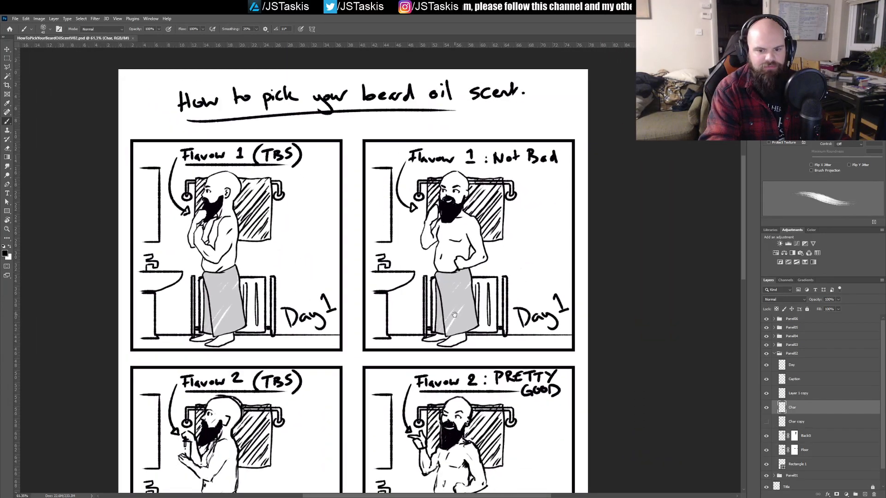
{"action": "left_click_drag", "start_coordinate": [532, 348], "coordinate": [489, 311]}
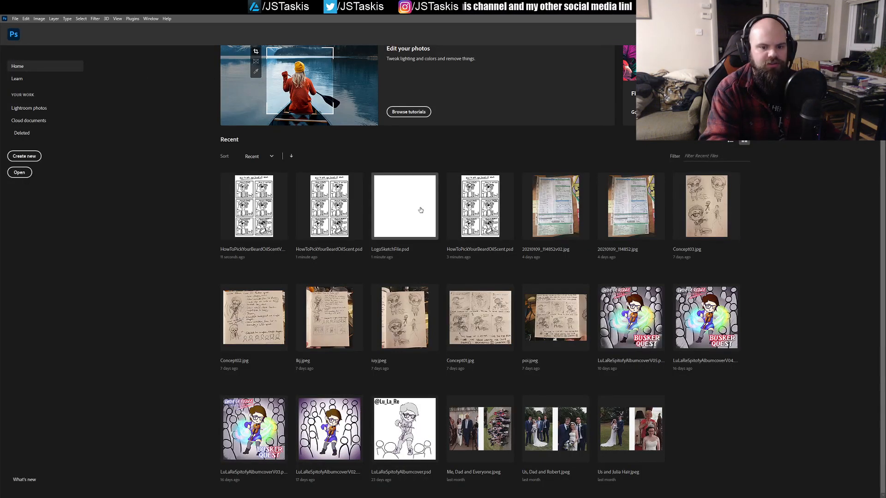
Step: Switch to LogoSketchFile.psd and draw an S-shaped test stroke on the blank canvas at 100% zoom
{"action": "left_click", "coordinate": [421, 210]}
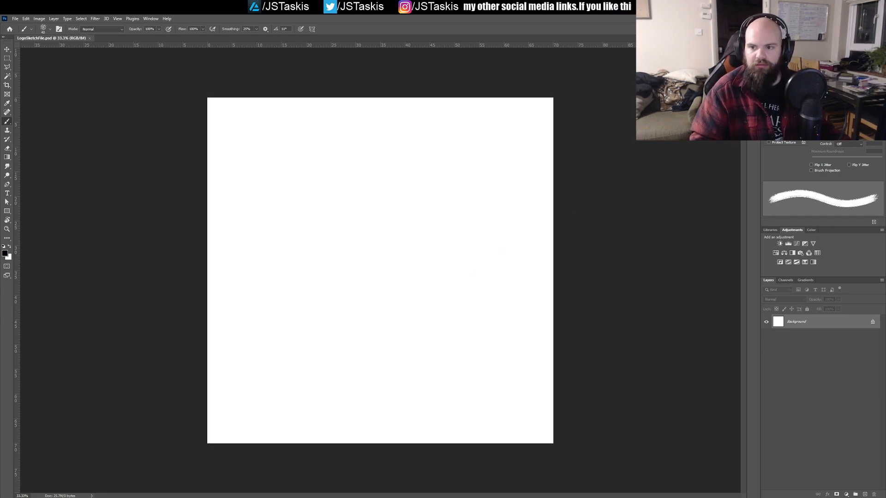
{"action": "mouse_move", "coordinate": [451, 180]}
{"action": "left_mouse_down"}
{"action": "mouse_move", "coordinate": [436, 242]}
{"action": "mouse_move", "coordinate": [374, 286]}
{"action": "left_mouse_up"}
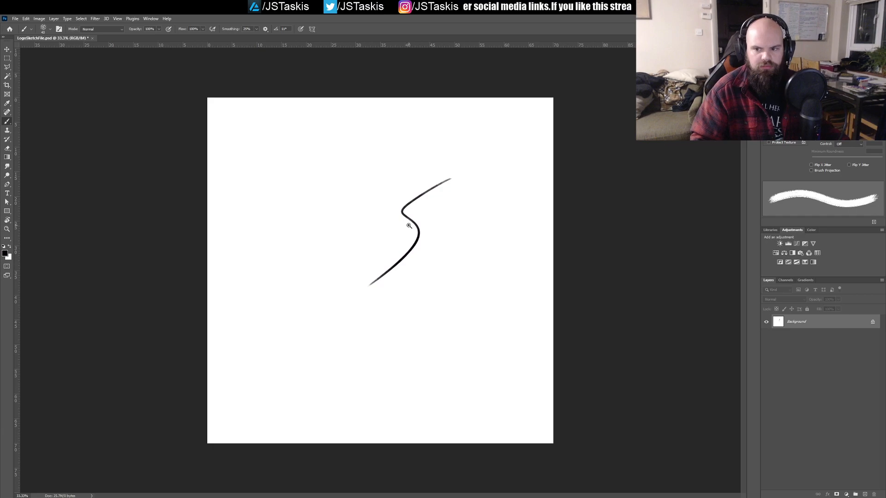
{"action": "key", "text": "ctrl+1"}
{"action": "left_click_drag", "start_coordinate": [466, 182], "coordinate": [415, 251]}
{"action": "key", "text": "ctrl+z"}
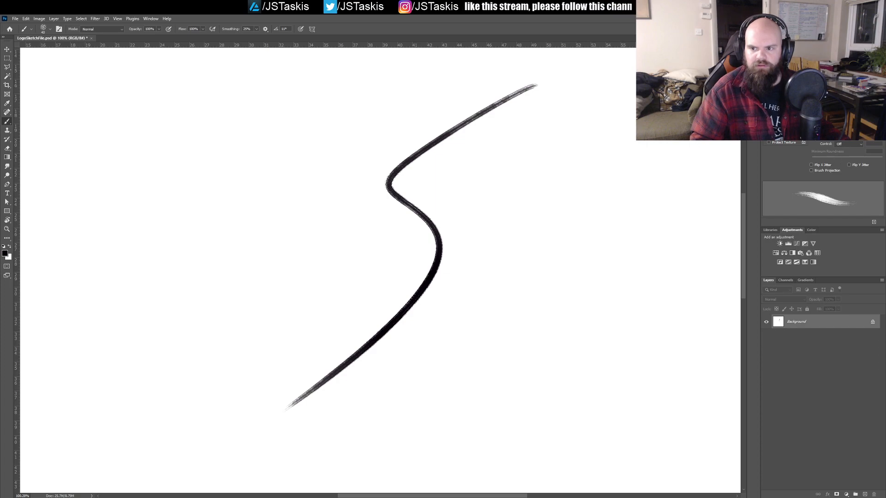
Step: Adjust the brush tip spacing near its minimum and draw a long test stroke across the first one
{"action": "left_click", "coordinate": [777, 56]}
{"action": "left_click_drag", "start_coordinate": [811, 167], "coordinate": [810, 167]}
{"action": "mouse_move", "coordinate": [598, 137]}
{"action": "left_mouse_down"}
{"action": "mouse_move", "coordinate": [472, 169]}
{"action": "mouse_move", "coordinate": [218, 285]}
{"action": "left_mouse_up"}
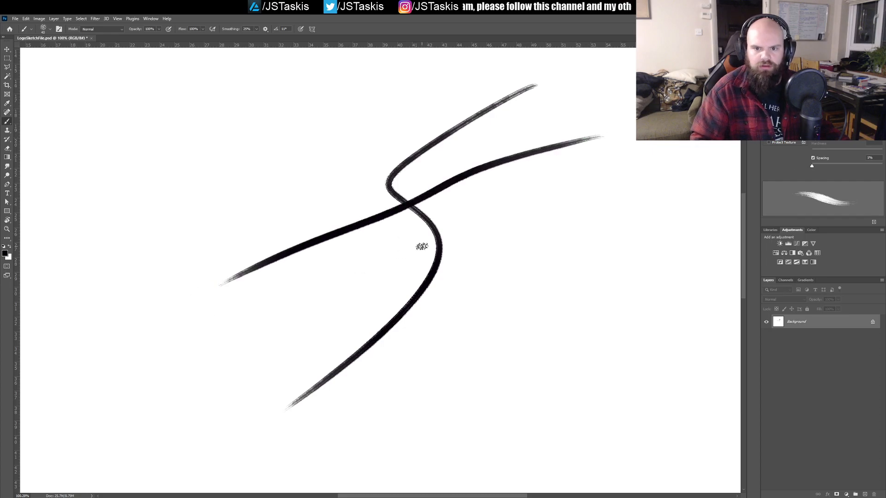
{"action": "mouse_move", "coordinate": [464, 191]}
{"action": "left_mouse_down"}
{"action": "mouse_move", "coordinate": [547, 181]}
{"action": "mouse_move", "coordinate": [501, 191]}
{"action": "mouse_move", "coordinate": [528, 185]}
{"action": "mouse_move", "coordinate": [509, 191]}
{"action": "left_mouse_up"}
Step: Try a brush spacing of 17% with test strokes, undoing the strokes on the canvas
{"action": "mouse_move", "coordinate": [813, 169]}
{"action": "left_mouse_down"}
{"action": "mouse_move", "coordinate": [830, 169]}
{"action": "mouse_move", "coordinate": [817, 168]}
{"action": "left_mouse_up"}
{"action": "left_click_drag", "start_coordinate": [646, 180], "coordinate": [362, 284]}
{"action": "key", "text": "ctrl+z"}
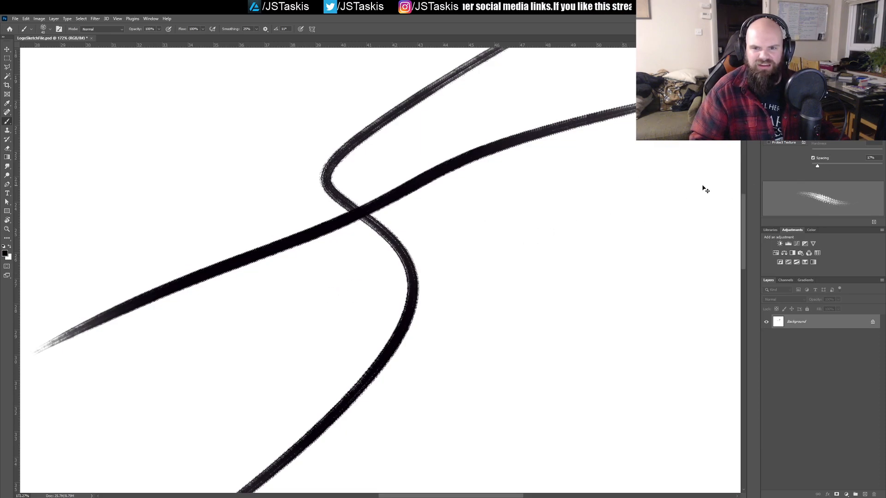
{"action": "key", "text": "ctrl+z"}
{"action": "left_click_drag", "start_coordinate": [685, 188], "coordinate": [628, 234]}
{"action": "mouse_move", "coordinate": [538, 180]}
{"action": "left_mouse_down"}
{"action": "mouse_move", "coordinate": [461, 213]}
{"action": "mouse_move", "coordinate": [431, 276]}
{"action": "left_mouse_up"}
{"action": "key", "text": "ctrl+z"}
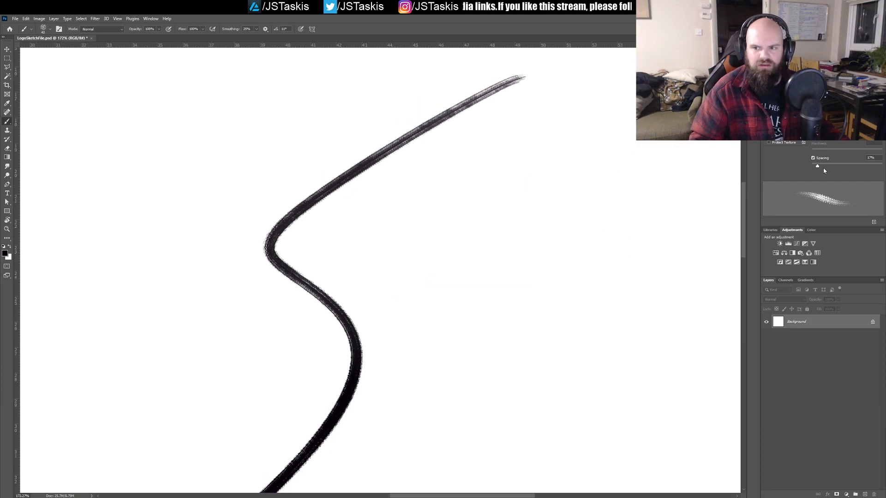
{"action": "key", "text": "ctrl+z"}
Step: Lower the brush spacing to near its minimum, draw two test strokes and undo them
{"action": "left_click_drag", "start_coordinate": [817, 165], "coordinate": [764, 175]}
{"action": "mouse_move", "coordinate": [641, 191]}
{"action": "left_mouse_down", "text": "ctrl"}
{"action": "mouse_move", "coordinate": [565, 197]}
{"action": "mouse_move", "coordinate": [479, 285]}
{"action": "left_mouse_up", "text": "ctrl"}
{"action": "left_click_drag", "start_coordinate": [544, 245], "coordinate": [589, 223], "text": "ctrl"}
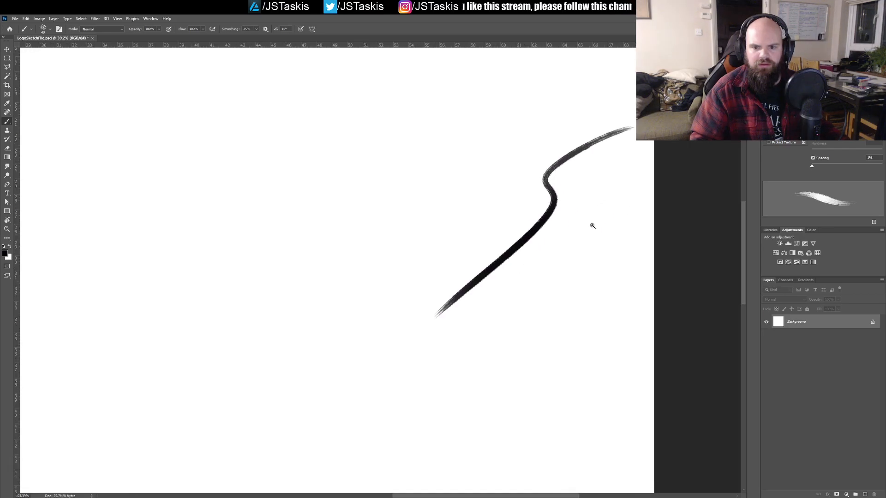
{"action": "key", "text": "ctrl+z"}
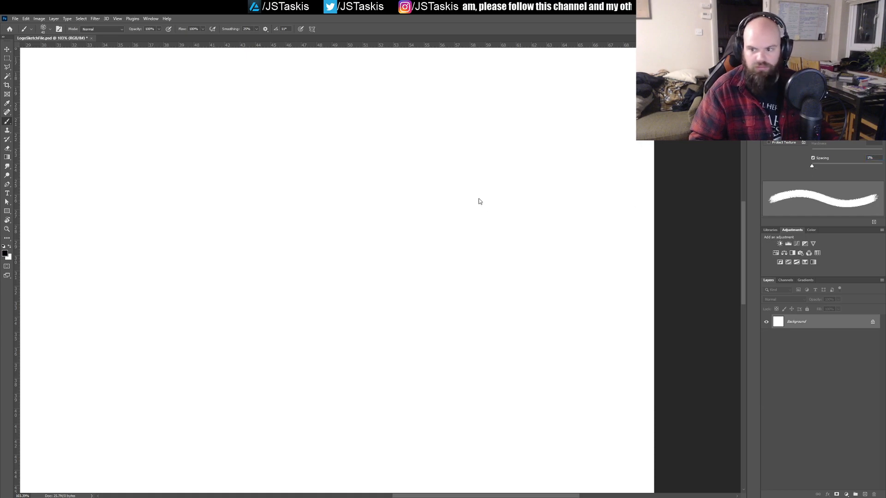
{"action": "left_click_drag", "start_coordinate": [540, 171], "coordinate": [374, 300]}
{"action": "left_click_drag", "start_coordinate": [496, 222], "coordinate": [545, 217], "text": "ctrl"}
{"action": "key", "text": "ctrl+z"}
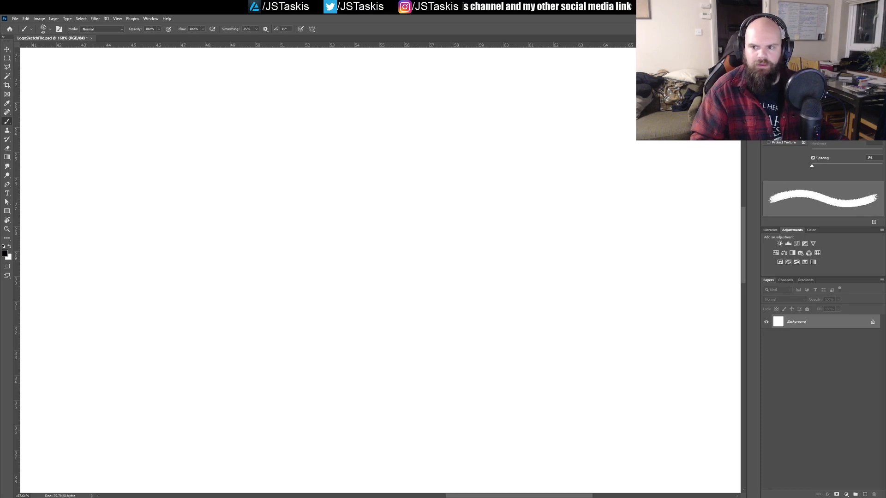
Step: Open the brush's Shape Dynamics settings, test the brush with several S-shaped strokes and undo each one
{"action": "left_click", "coordinate": [783, 63]}
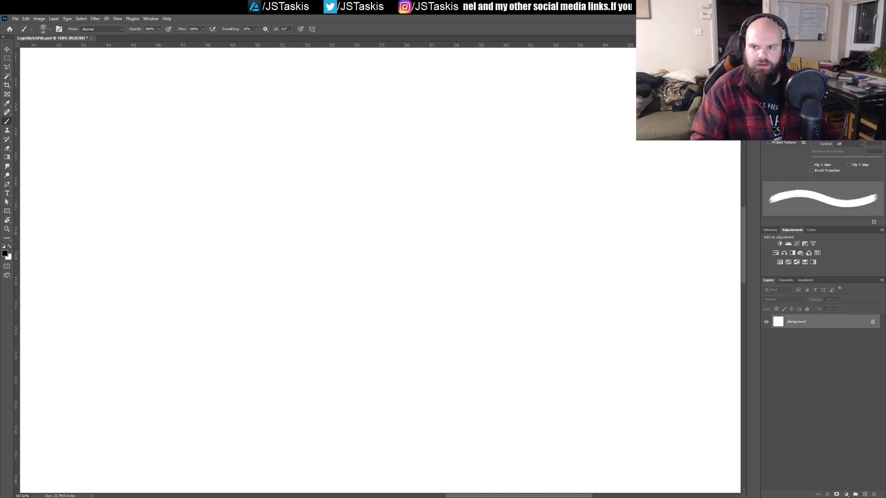
{"action": "left_click", "coordinate": [847, 87]}
{"action": "mouse_move", "coordinate": [535, 145]}
{"action": "left_mouse_down"}
{"action": "mouse_move", "coordinate": [346, 257]}
{"action": "mouse_move", "coordinate": [226, 350]}
{"action": "left_mouse_up"}
{"action": "key", "text": "ctrl+z"}
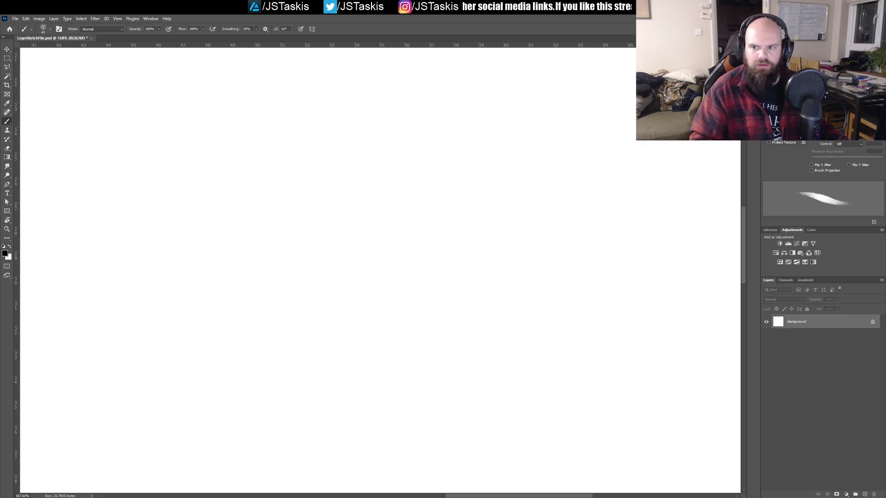
{"action": "mouse_move", "coordinate": [511, 150]}
{"action": "left_mouse_down"}
{"action": "mouse_move", "coordinate": [466, 170]}
{"action": "mouse_move", "coordinate": [312, 369]}
{"action": "left_mouse_up"}
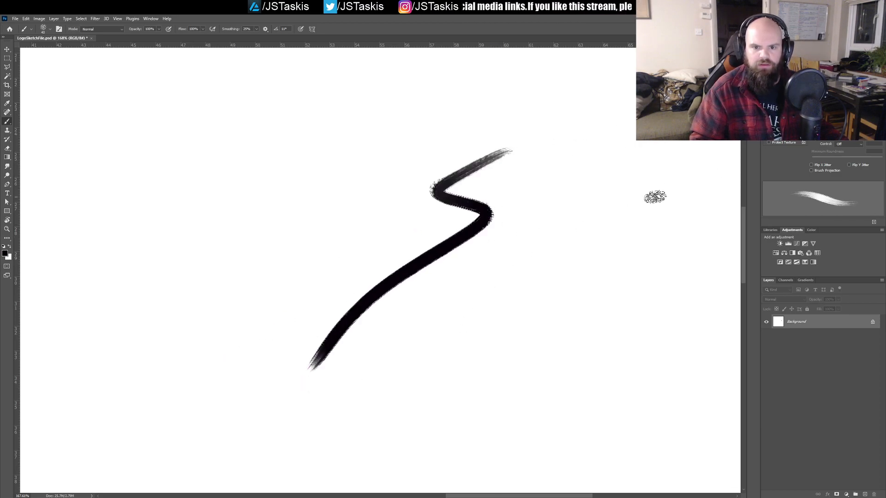
{"action": "key", "text": "ctrl+z"}
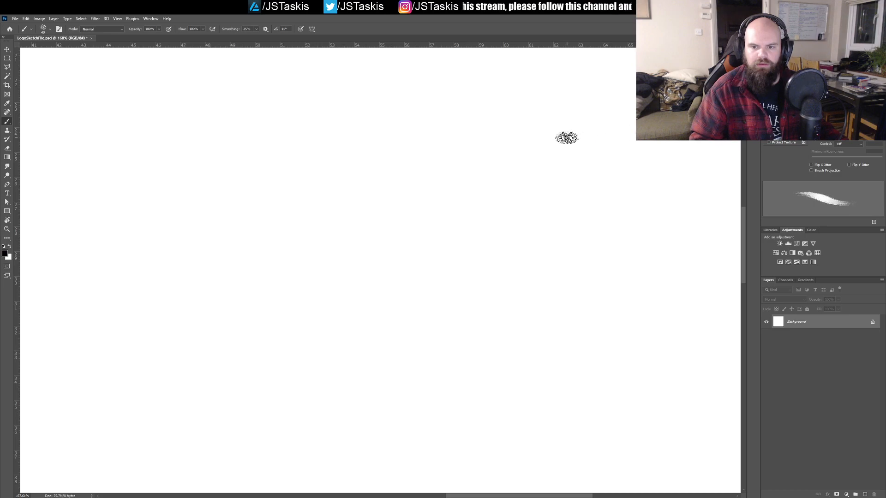
{"action": "left_click_drag", "start_coordinate": [563, 136], "coordinate": [302, 303]}
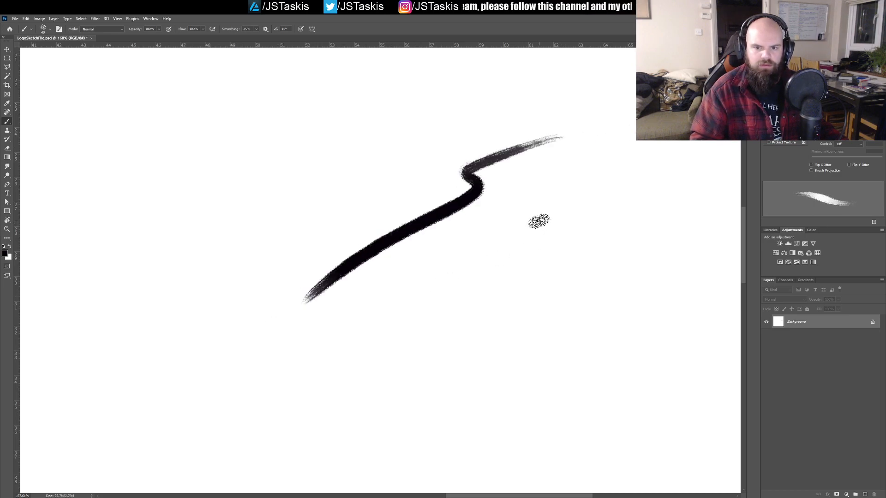
{"action": "key", "text": "ctrl+z"}
{"action": "mouse_move", "coordinate": [551, 198]}
{"action": "left_mouse_down"}
{"action": "mouse_move", "coordinate": [510, 209]}
{"action": "mouse_move", "coordinate": [563, 253]}
{"action": "mouse_move", "coordinate": [526, 251]}
{"action": "mouse_move", "coordinate": [544, 251]}
{"action": "left_mouse_up"}
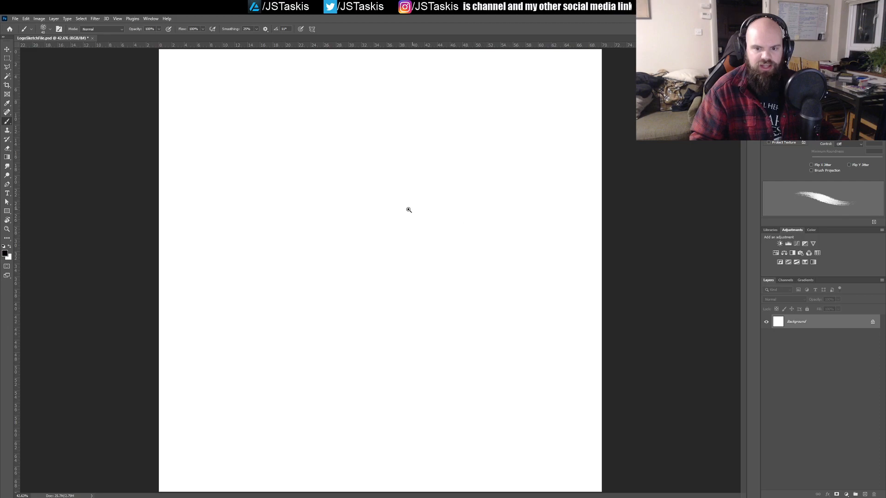
Step: Add a new empty layer above Background and bring the canvas's upper-left area into view for sketching
{"action": "left_click", "coordinate": [865, 494]}
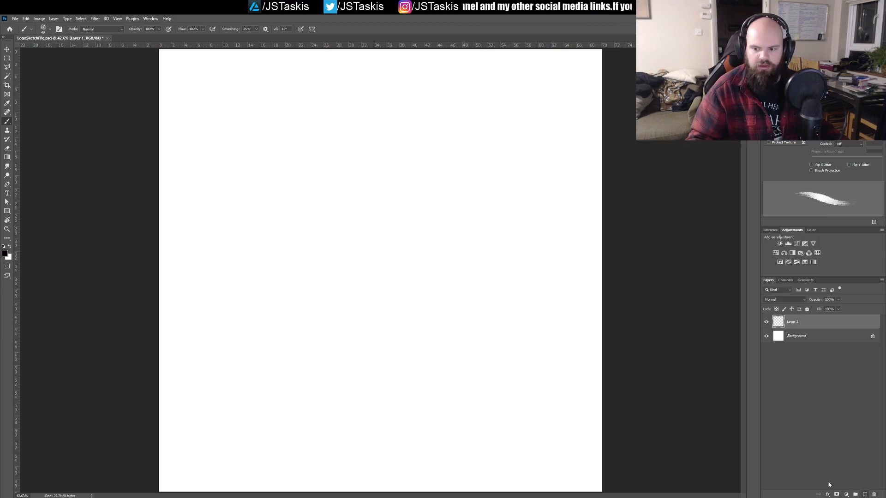
{"action": "left_click_drag", "start_coordinate": [297, 133], "coordinate": [306, 149]}
{"action": "left_click_drag", "start_coordinate": [315, 187], "coordinate": [295, 185]}
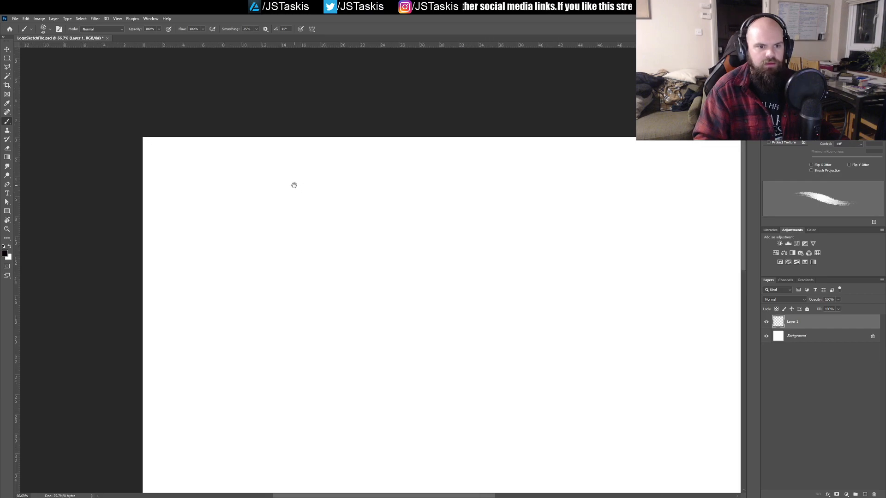
Step: Try several freehand head circles near the canvas's upper-left corner, undoing each attempt
{"action": "mouse_move", "coordinate": [201, 208]}
{"action": "left_mouse_down"}
{"action": "mouse_move", "coordinate": [204, 232]}
{"action": "mouse_move", "coordinate": [233, 203]}
{"action": "mouse_move", "coordinate": [201, 198]}
{"action": "mouse_move", "coordinate": [220, 204]}
{"action": "mouse_move", "coordinate": [195, 211]}
{"action": "mouse_move", "coordinate": [212, 241]}
{"action": "left_mouse_up"}
{"action": "key", "text": "ctrl+z"}
{"action": "key", "text": "ctrl+z"}
{"action": "left_click_drag", "start_coordinate": [210, 187], "coordinate": [181, 214]}
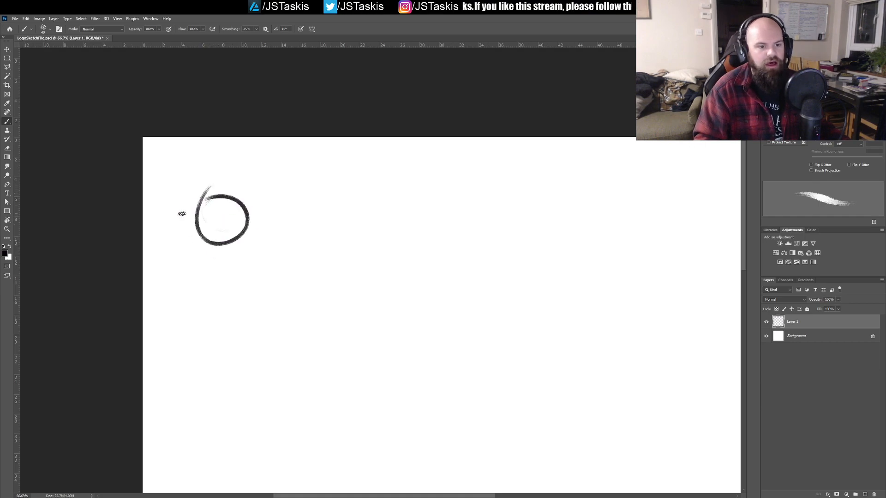
{"action": "key", "text": "ctrl+z"}
{"action": "mouse_move", "coordinate": [212, 184]}
{"action": "left_mouse_down"}
{"action": "mouse_move", "coordinate": [265, 192]}
{"action": "mouse_move", "coordinate": [212, 185]}
{"action": "mouse_move", "coordinate": [197, 214]}
{"action": "mouse_move", "coordinate": [232, 226]}
{"action": "left_mouse_up"}
{"action": "key", "text": "ctrl+z"}
{"action": "key", "text": "ctrl+z"}
{"action": "mouse_move", "coordinate": [214, 188]}
{"action": "left_mouse_down"}
{"action": "mouse_move", "coordinate": [199, 197]}
{"action": "mouse_move", "coordinate": [241, 187]}
{"action": "mouse_move", "coordinate": [219, 238]}
{"action": "left_mouse_up"}
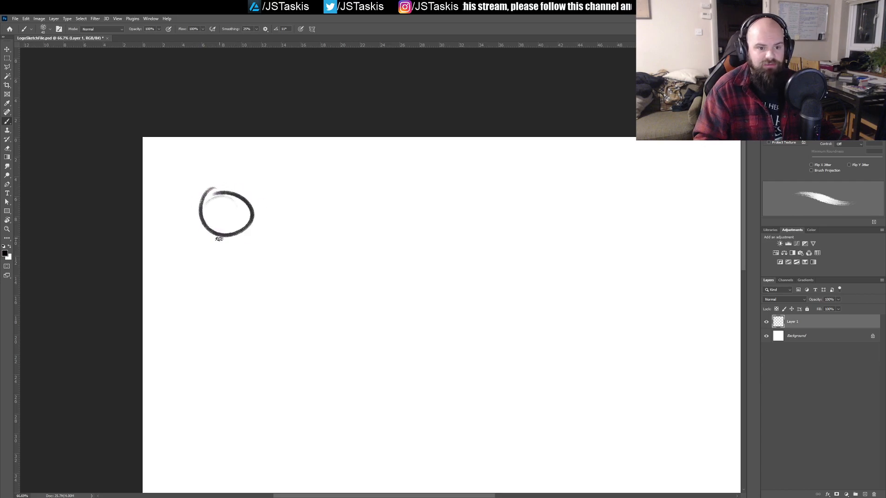
{"action": "key", "text": "ctrl+z"}
{"action": "mouse_move", "coordinate": [217, 185]}
{"action": "left_mouse_down"}
{"action": "mouse_move", "coordinate": [207, 193]}
{"action": "mouse_move", "coordinate": [228, 190]}
{"action": "mouse_move", "coordinate": [257, 212]}
{"action": "mouse_move", "coordinate": [223, 233]}
{"action": "left_mouse_up"}
{"action": "key", "text": "ctrl+z"}
Step: Sketch a small round animal head with two ears, a spiky tuft, facial features and pointed shapes sweeping out on both sides
{"action": "mouse_move", "coordinate": [240, 189]}
{"action": "left_mouse_down"}
{"action": "mouse_move", "coordinate": [281, 174]}
{"action": "mouse_move", "coordinate": [226, 231]}
{"action": "mouse_move", "coordinate": [235, 235]}
{"action": "mouse_move", "coordinate": [198, 208]}
{"action": "mouse_move", "coordinate": [176, 223]}
{"action": "mouse_move", "coordinate": [234, 230]}
{"action": "left_mouse_up"}
{"action": "mouse_move", "coordinate": [203, 202]}
{"action": "left_mouse_down"}
{"action": "mouse_move", "coordinate": [213, 190]}
{"action": "mouse_move", "coordinate": [237, 189]}
{"action": "left_mouse_up"}
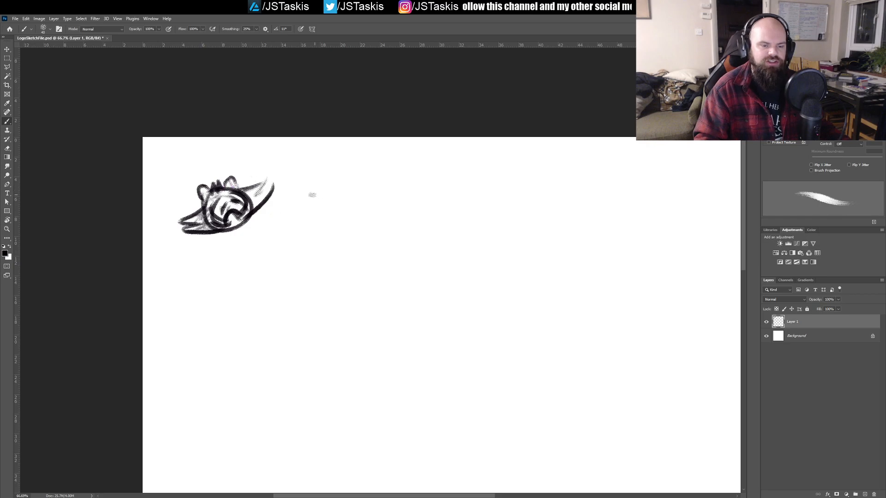
Step: Move the small head sketch closer to the canvas's upper-left corner
{"action": "scroll", "coordinate": [324, 156], "scroll_direction": "right", "scroll_amount": 6}
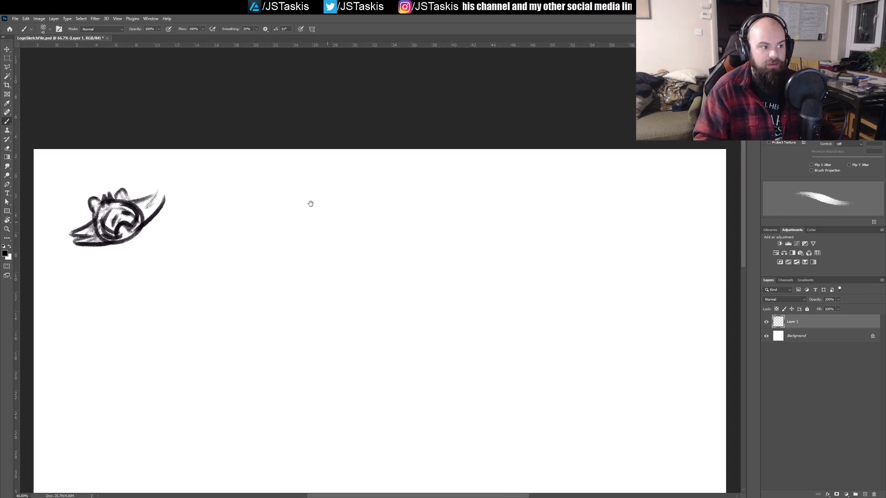
{"action": "left_click_drag", "start_coordinate": [261, 198], "coordinate": [358, 198]}
{"action": "left_click_drag", "start_coordinate": [292, 192], "coordinate": [307, 206]}
{"action": "mouse_move", "coordinate": [340, 246]}
{"action": "left_mouse_down"}
{"action": "mouse_move", "coordinate": [269, 178]}
{"action": "mouse_move", "coordinate": [318, 220]}
{"action": "mouse_move", "coordinate": [341, 220]}
{"action": "left_mouse_up"}
{"action": "key", "text": "v"}
{"action": "mouse_move", "coordinate": [240, 210]}
{"action": "left_mouse_down"}
{"action": "mouse_move", "coordinate": [204, 187]}
{"action": "mouse_move", "coordinate": [194, 149]}
{"action": "left_mouse_up"}
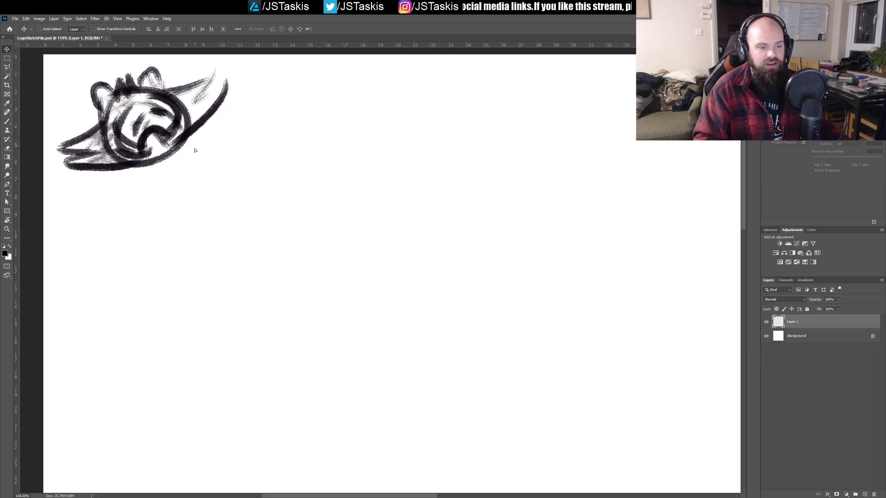
Step: Sketch a larger head circle beside the small drawing and undo the pointed strokes tried on its side
{"action": "key", "text": "b"}
{"action": "mouse_move", "coordinate": [297, 166]}
{"action": "left_mouse_down"}
{"action": "mouse_move", "coordinate": [258, 191]}
{"action": "mouse_move", "coordinate": [273, 164]}
{"action": "mouse_move", "coordinate": [252, 160]}
{"action": "mouse_move", "coordinate": [356, 206]}
{"action": "mouse_move", "coordinate": [286, 162]}
{"action": "mouse_move", "coordinate": [342, 238]}
{"action": "mouse_move", "coordinate": [266, 152]}
{"action": "mouse_move", "coordinate": [237, 148]}
{"action": "mouse_move", "coordinate": [316, 167]}
{"action": "mouse_move", "coordinate": [387, 134]}
{"action": "mouse_move", "coordinate": [415, 139]}
{"action": "mouse_move", "coordinate": [315, 256]}
{"action": "left_mouse_up"}
{"action": "key", "text": "ctrl+z"}
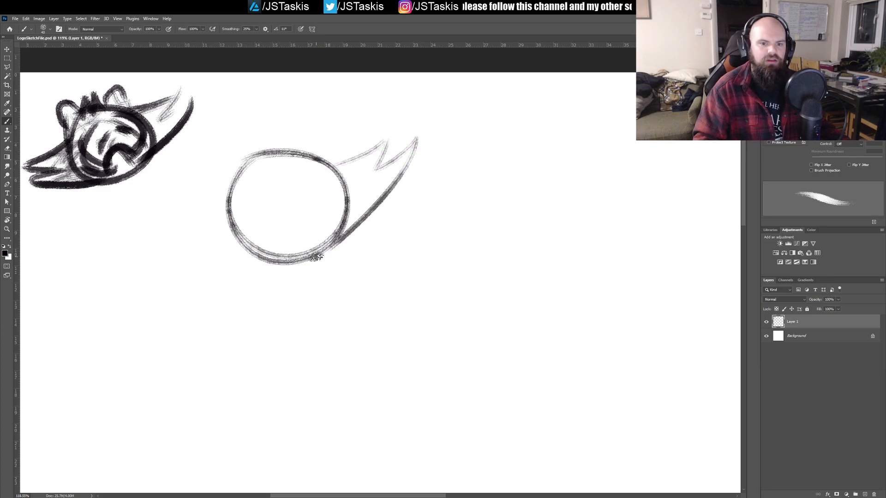
{"action": "mouse_move", "coordinate": [232, 227]}
{"action": "left_mouse_down"}
{"action": "mouse_move", "coordinate": [199, 256]}
{"action": "mouse_move", "coordinate": [231, 251]}
{"action": "mouse_move", "coordinate": [187, 297]}
{"action": "mouse_move", "coordinate": [305, 259]}
{"action": "left_mouse_up"}
{"action": "key", "text": "ctrl+z"}
{"action": "key", "text": "ctrl+z"}
{"action": "key", "text": "ctrl+z"}
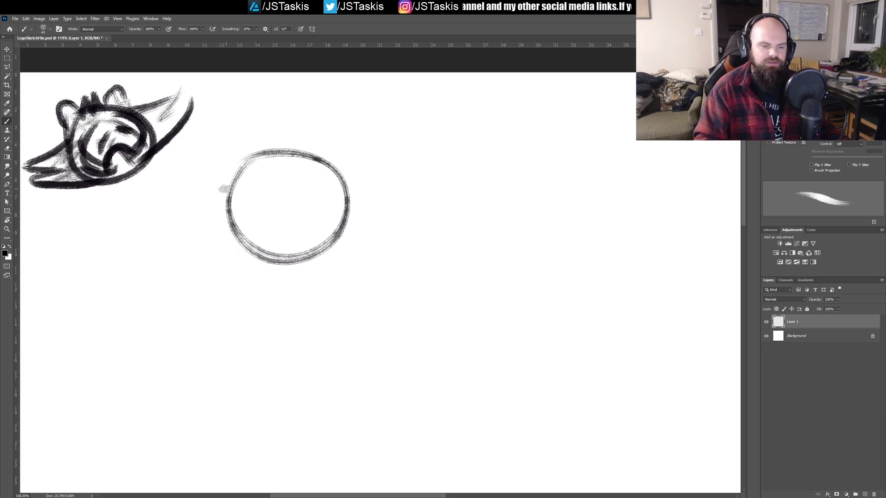
Step: Sketch two rounded ears on the large head circle and a spiky hair tuft between them
{"action": "mouse_move", "coordinate": [231, 229]}
{"action": "left_mouse_down"}
{"action": "mouse_move", "coordinate": [220, 185]}
{"action": "mouse_move", "coordinate": [273, 147]}
{"action": "left_mouse_up"}
{"action": "mouse_move", "coordinate": [222, 184]}
{"action": "left_mouse_down"}
{"action": "mouse_move", "coordinate": [259, 156]}
{"action": "mouse_move", "coordinate": [317, 145]}
{"action": "mouse_move", "coordinate": [328, 162]}
{"action": "left_mouse_up"}
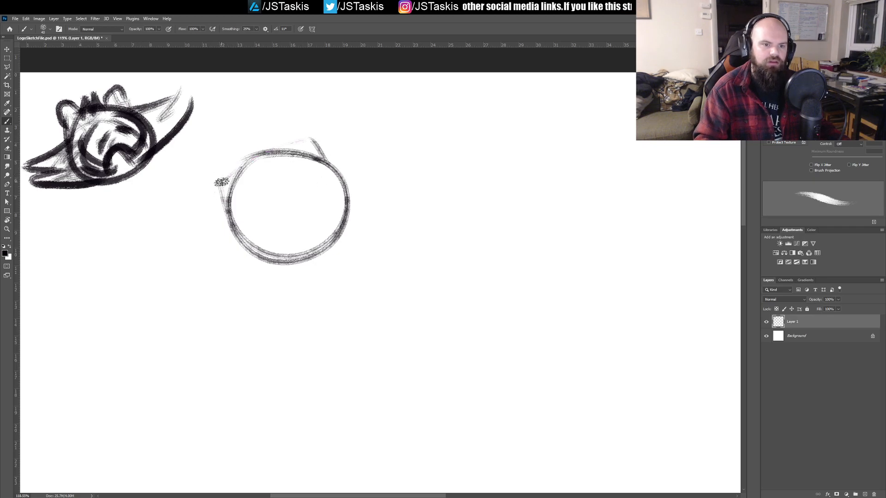
{"action": "mouse_move", "coordinate": [227, 198]}
{"action": "left_mouse_down"}
{"action": "mouse_move", "coordinate": [207, 155]}
{"action": "mouse_move", "coordinate": [249, 174]}
{"action": "mouse_move", "coordinate": [243, 167]}
{"action": "mouse_move", "coordinate": [196, 161]}
{"action": "mouse_move", "coordinate": [231, 211]}
{"action": "mouse_move", "coordinate": [196, 187]}
{"action": "left_mouse_up"}
{"action": "mouse_move", "coordinate": [229, 210]}
{"action": "left_mouse_down"}
{"action": "mouse_move", "coordinate": [207, 183]}
{"action": "mouse_move", "coordinate": [210, 151]}
{"action": "mouse_move", "coordinate": [203, 166]}
{"action": "mouse_move", "coordinate": [246, 160]}
{"action": "left_mouse_up"}
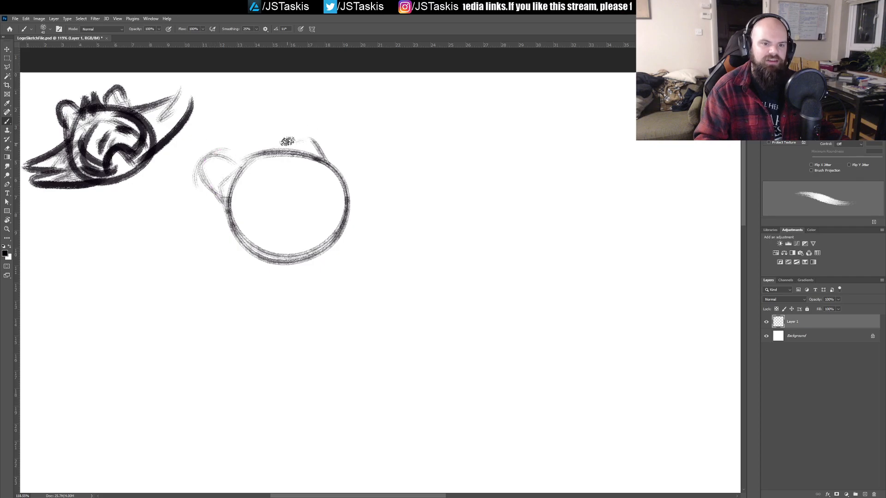
{"action": "left_click_drag", "start_coordinate": [289, 143], "coordinate": [325, 146]}
{"action": "mouse_move", "coordinate": [240, 166]}
{"action": "left_mouse_down"}
{"action": "mouse_move", "coordinate": [249, 132]}
{"action": "mouse_move", "coordinate": [259, 149]}
{"action": "mouse_move", "coordinate": [262, 118]}
{"action": "mouse_move", "coordinate": [274, 151]}
{"action": "mouse_move", "coordinate": [292, 144]}
{"action": "left_mouse_up"}
Step: Sketch jagged pointed fur sweeping out on both sides beneath the large head and strengthen the right ear's outline
{"action": "mouse_move", "coordinate": [221, 196]}
{"action": "left_mouse_down"}
{"action": "mouse_move", "coordinate": [231, 254]}
{"action": "mouse_move", "coordinate": [209, 269]}
{"action": "mouse_move", "coordinate": [231, 259]}
{"action": "mouse_move", "coordinate": [237, 286]}
{"action": "mouse_move", "coordinate": [357, 229]}
{"action": "mouse_move", "coordinate": [289, 272]}
{"action": "mouse_move", "coordinate": [344, 238]}
{"action": "mouse_move", "coordinate": [375, 212]}
{"action": "mouse_move", "coordinate": [394, 178]}
{"action": "left_mouse_up"}
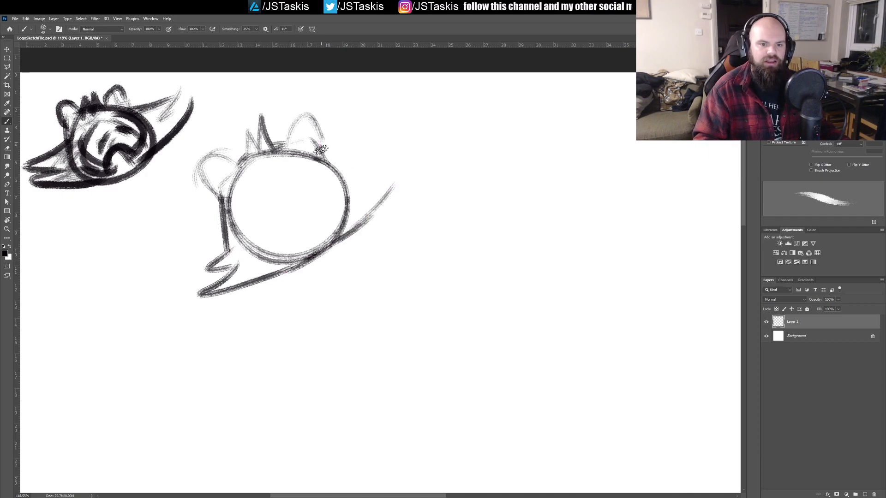
{"action": "mouse_move", "coordinate": [322, 156]}
{"action": "left_mouse_down"}
{"action": "mouse_move", "coordinate": [355, 178]}
{"action": "mouse_move", "coordinate": [368, 172]}
{"action": "mouse_move", "coordinate": [363, 189]}
{"action": "mouse_move", "coordinate": [391, 165]}
{"action": "mouse_move", "coordinate": [373, 211]}
{"action": "left_mouse_up"}
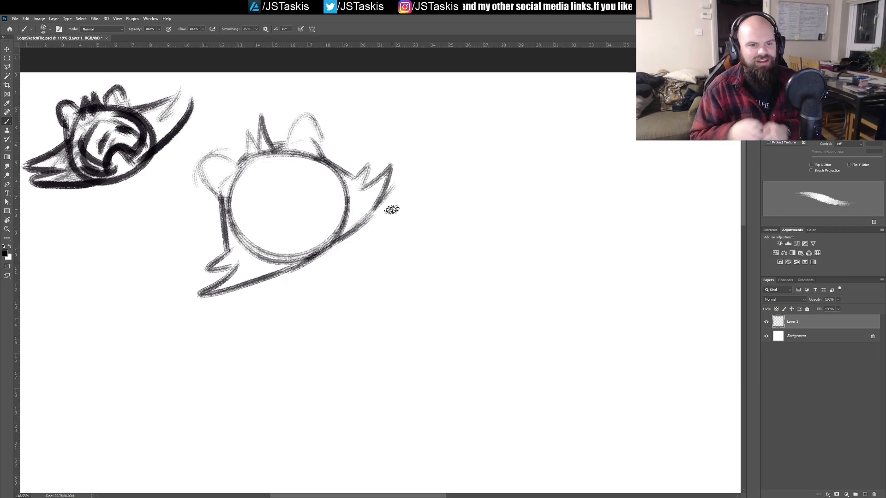
{"action": "mouse_move", "coordinate": [286, 135]}
{"action": "left_mouse_down"}
{"action": "mouse_move", "coordinate": [301, 113]}
{"action": "mouse_move", "coordinate": [293, 119]}
{"action": "mouse_move", "coordinate": [309, 116]}
{"action": "mouse_move", "coordinate": [320, 157]}
{"action": "mouse_move", "coordinate": [355, 189]}
{"action": "left_mouse_up"}
Step: Sketch the large head's face with inner contour lines, a curved muzzle, eye strokes, a dark nose and a mouth
{"action": "mouse_move", "coordinate": [246, 202]}
{"action": "left_mouse_down"}
{"action": "mouse_move", "coordinate": [256, 175]}
{"action": "mouse_move", "coordinate": [256, 243]}
{"action": "mouse_move", "coordinate": [241, 197]}
{"action": "left_mouse_up"}
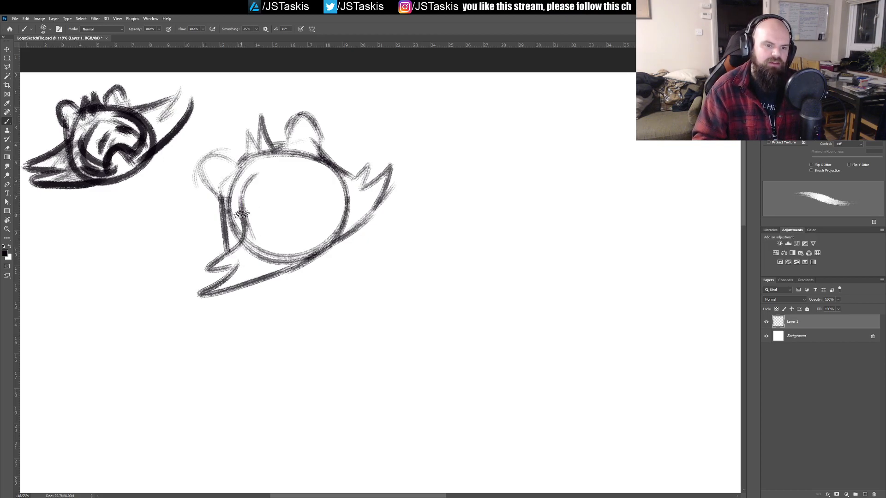
{"action": "mouse_move", "coordinate": [321, 170]}
{"action": "left_mouse_down"}
{"action": "mouse_move", "coordinate": [339, 181]}
{"action": "mouse_move", "coordinate": [362, 172]}
{"action": "left_mouse_up"}
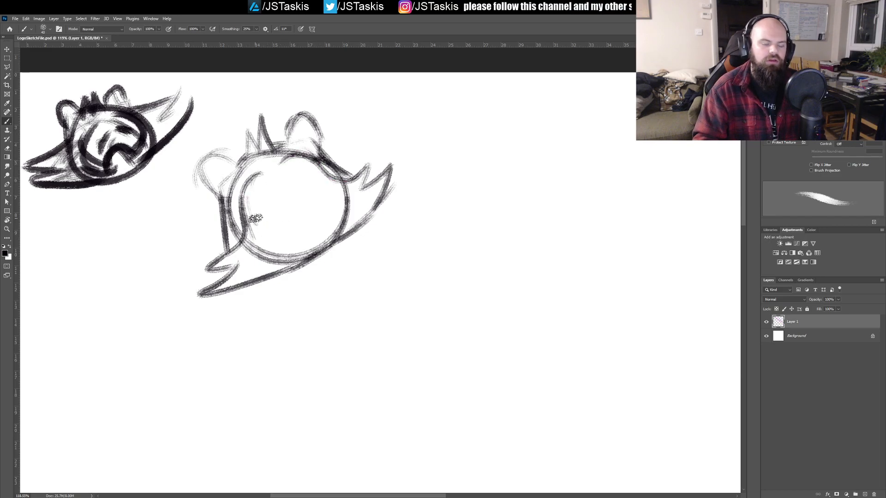
{"action": "mouse_move", "coordinate": [282, 241]}
{"action": "left_mouse_down"}
{"action": "mouse_move", "coordinate": [288, 198]}
{"action": "mouse_move", "coordinate": [329, 208]}
{"action": "left_mouse_up"}
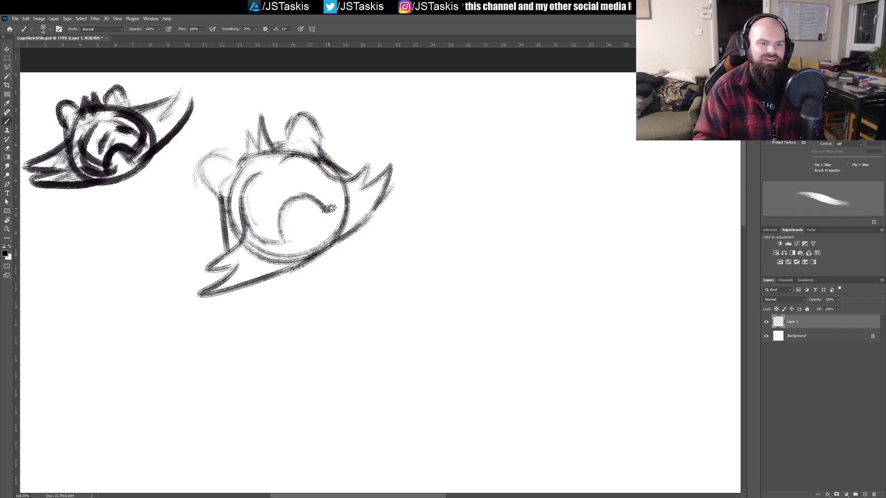
{"action": "mouse_move", "coordinate": [326, 171]}
{"action": "left_mouse_down"}
{"action": "mouse_move", "coordinate": [337, 205]}
{"action": "mouse_move", "coordinate": [327, 173]}
{"action": "mouse_move", "coordinate": [259, 193]}
{"action": "mouse_move", "coordinate": [296, 196]}
{"action": "mouse_move", "coordinate": [289, 209]}
{"action": "mouse_move", "coordinate": [281, 205]}
{"action": "mouse_move", "coordinate": [296, 214]}
{"action": "mouse_move", "coordinate": [295, 196]}
{"action": "mouse_move", "coordinate": [288, 202]}
{"action": "mouse_move", "coordinate": [311, 206]}
{"action": "mouse_move", "coordinate": [259, 190]}
{"action": "mouse_move", "coordinate": [260, 213]}
{"action": "mouse_move", "coordinate": [293, 174]}
{"action": "mouse_move", "coordinate": [318, 171]}
{"action": "left_mouse_up"}
{"action": "mouse_move", "coordinate": [280, 220]}
{"action": "left_mouse_down"}
{"action": "mouse_move", "coordinate": [282, 245]}
{"action": "mouse_move", "coordinate": [295, 202]}
{"action": "left_mouse_up"}
{"action": "mouse_move", "coordinate": [254, 233]}
{"action": "left_mouse_down"}
{"action": "mouse_move", "coordinate": [290, 230]}
{"action": "mouse_move", "coordinate": [320, 213]}
{"action": "left_mouse_up"}
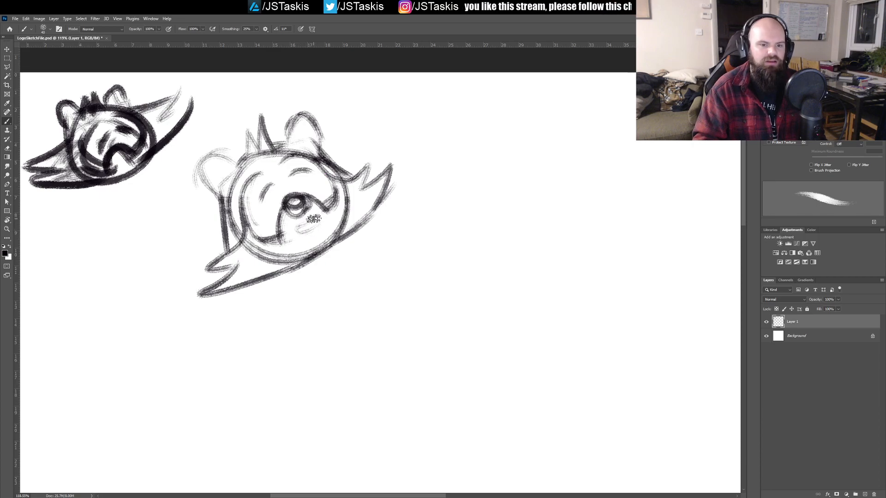
Step: Sketch an open mouth with a tongue beneath the large head's muzzle and darken the nose
{"action": "left_click_drag", "start_coordinate": [295, 232], "coordinate": [319, 212]}
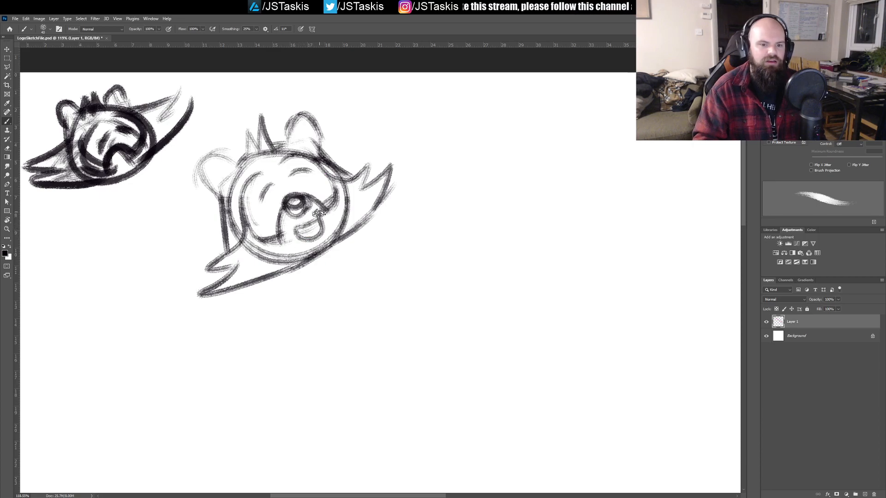
{"action": "mouse_move", "coordinate": [301, 244]}
{"action": "left_mouse_down"}
{"action": "mouse_move", "coordinate": [293, 226]}
{"action": "mouse_move", "coordinate": [313, 216]}
{"action": "mouse_move", "coordinate": [303, 235]}
{"action": "mouse_move", "coordinate": [325, 218]}
{"action": "mouse_move", "coordinate": [290, 227]}
{"action": "mouse_move", "coordinate": [313, 237]}
{"action": "mouse_move", "coordinate": [300, 210]}
{"action": "mouse_move", "coordinate": [281, 218]}
{"action": "mouse_move", "coordinate": [286, 205]}
{"action": "mouse_move", "coordinate": [279, 216]}
{"action": "mouse_move", "coordinate": [282, 237]}
{"action": "left_mouse_up"}
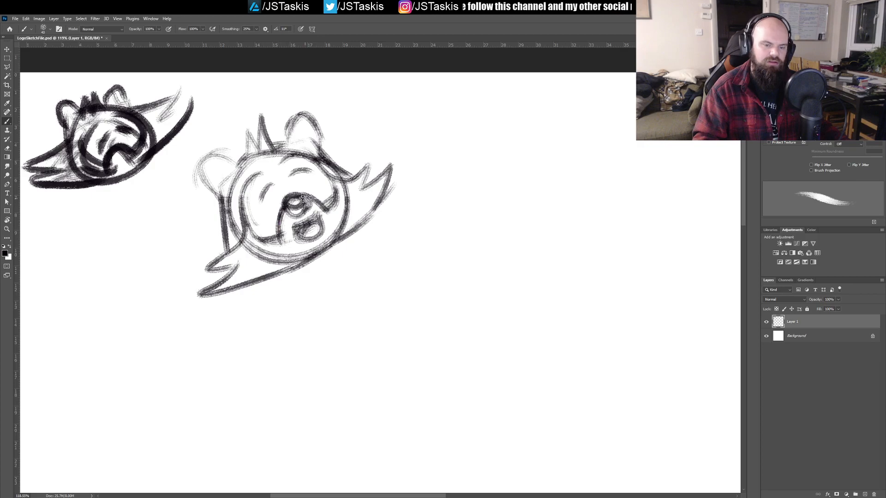
{"action": "mouse_move", "coordinate": [316, 202]}
{"action": "left_mouse_down"}
{"action": "mouse_move", "coordinate": [283, 210]}
{"action": "mouse_move", "coordinate": [308, 201]}
{"action": "left_mouse_up"}
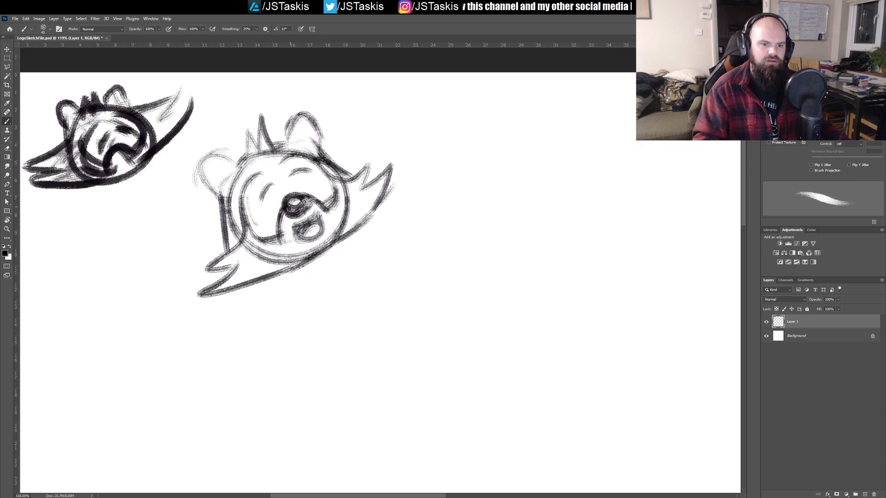
Step: Undo the trial stroke beneath the large head and redraw the lower fur edge as a bold curve with jagged tips on its left
{"action": "left_click_drag", "start_coordinate": [212, 294], "coordinate": [262, 281]}
{"action": "mouse_move", "coordinate": [215, 294]}
{"action": "left_mouse_down"}
{"action": "mouse_move", "coordinate": [263, 290]}
{"action": "mouse_move", "coordinate": [296, 275]}
{"action": "left_mouse_up"}
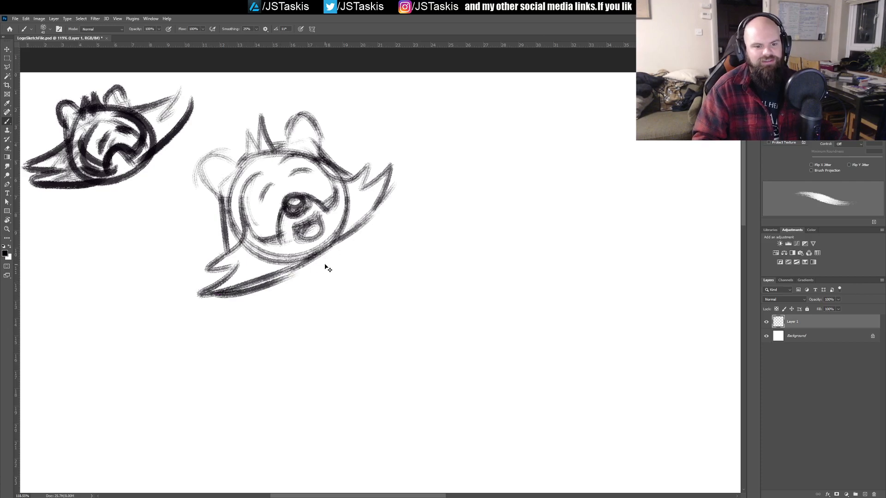
{"action": "key", "text": "ctrl+z"}
{"action": "left_click_drag", "start_coordinate": [199, 291], "coordinate": [310, 258]}
{"action": "left_click_drag", "start_coordinate": [347, 232], "coordinate": [357, 221]}
{"action": "mouse_move", "coordinate": [204, 280]}
{"action": "left_mouse_down"}
{"action": "mouse_move", "coordinate": [256, 256]}
{"action": "mouse_move", "coordinate": [221, 273]}
{"action": "mouse_move", "coordinate": [234, 265]}
{"action": "mouse_move", "coordinate": [198, 264]}
{"action": "left_mouse_up"}
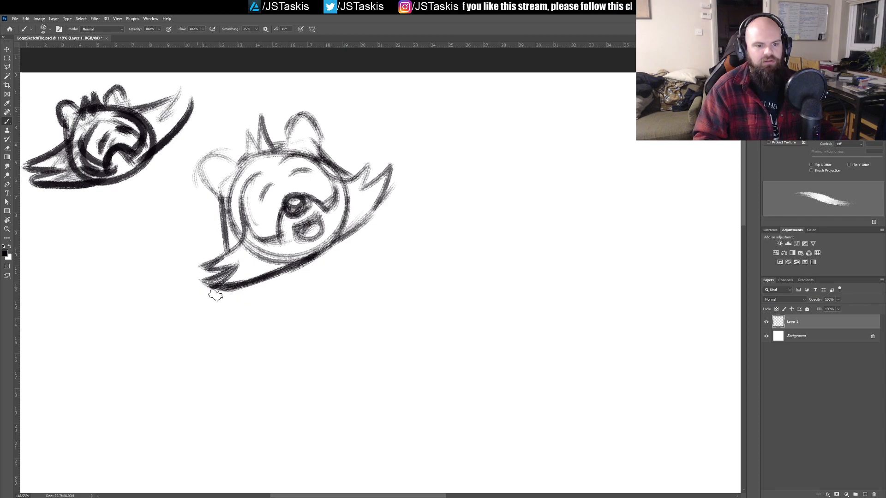
Step: Double the large head's closed-eye strokes and strengthen the inner contour lines of its face
{"action": "mouse_move", "coordinate": [275, 190]}
{"action": "left_mouse_down"}
{"action": "mouse_move", "coordinate": [279, 235]}
{"action": "mouse_move", "coordinate": [273, 228]}
{"action": "mouse_move", "coordinate": [323, 222]}
{"action": "left_mouse_up"}
{"action": "mouse_move", "coordinate": [267, 285]}
{"action": "left_mouse_down"}
{"action": "mouse_move", "coordinate": [251, 245]}
{"action": "mouse_move", "coordinate": [260, 225]}
{"action": "left_mouse_up"}
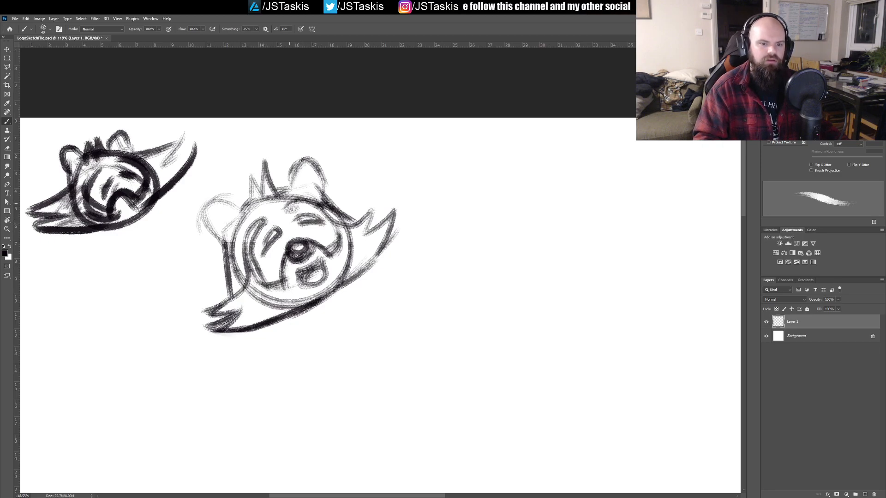
{"action": "left_click_drag", "start_coordinate": [321, 207], "coordinate": [348, 256]}
Step: Sketch inner-ear strokes inside both rounded ears of the large head, undoing the unwanted ones
{"action": "left_click_drag", "start_coordinate": [216, 226], "coordinate": [246, 235]}
{"action": "left_click_drag", "start_coordinate": [214, 207], "coordinate": [238, 237]}
{"action": "mouse_move", "coordinate": [219, 209]}
{"action": "left_mouse_down"}
{"action": "mouse_move", "coordinate": [240, 221]}
{"action": "mouse_move", "coordinate": [235, 230]}
{"action": "left_mouse_up"}
{"action": "key", "text": "ctrl+z"}
{"action": "key", "text": "ctrl+z"}
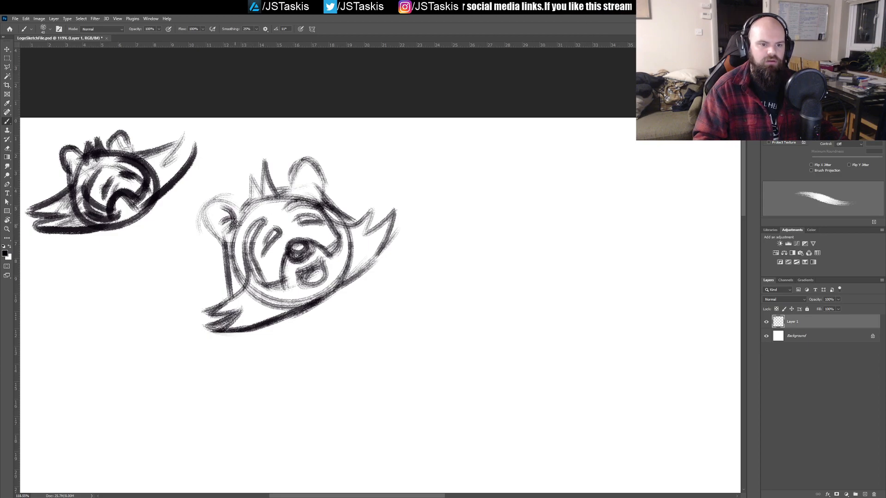
{"action": "left_click_drag", "start_coordinate": [297, 195], "coordinate": [308, 161]}
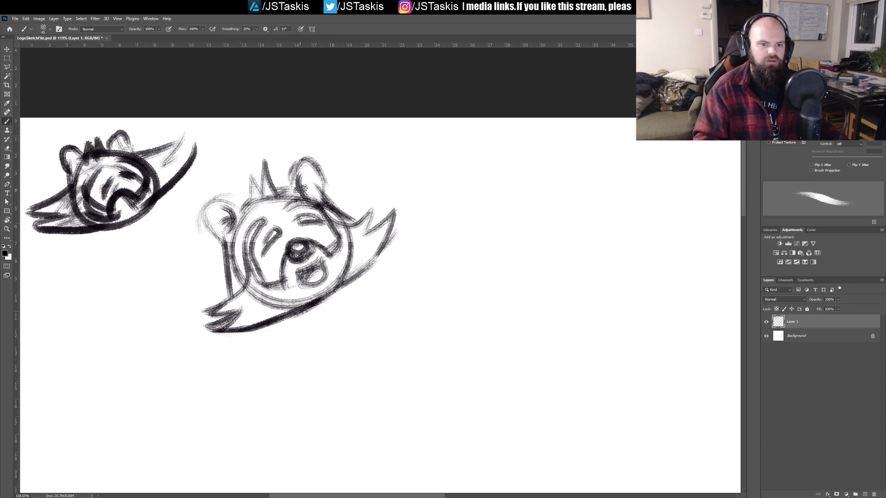
Step: Shade the large head's forehead, cheeks and eye area with loose diagonal hatching
{"action": "mouse_move", "coordinate": [236, 232]}
{"action": "left_mouse_down"}
{"action": "mouse_move", "coordinate": [289, 191]}
{"action": "mouse_move", "coordinate": [266, 220]}
{"action": "left_mouse_up"}
{"action": "mouse_move", "coordinate": [236, 253]}
{"action": "left_mouse_down"}
{"action": "mouse_move", "coordinate": [239, 277]}
{"action": "mouse_move", "coordinate": [279, 221]}
{"action": "mouse_move", "coordinate": [265, 260]}
{"action": "left_mouse_up"}
{"action": "mouse_move", "coordinate": [264, 260]}
{"action": "left_mouse_down"}
{"action": "mouse_move", "coordinate": [295, 210]}
{"action": "mouse_move", "coordinate": [276, 283]}
{"action": "left_mouse_up"}
{"action": "mouse_move", "coordinate": [315, 237]}
{"action": "left_mouse_down"}
{"action": "mouse_move", "coordinate": [338, 222]}
{"action": "mouse_move", "coordinate": [293, 236]}
{"action": "mouse_move", "coordinate": [287, 206]}
{"action": "mouse_move", "coordinate": [250, 257]}
{"action": "left_mouse_up"}
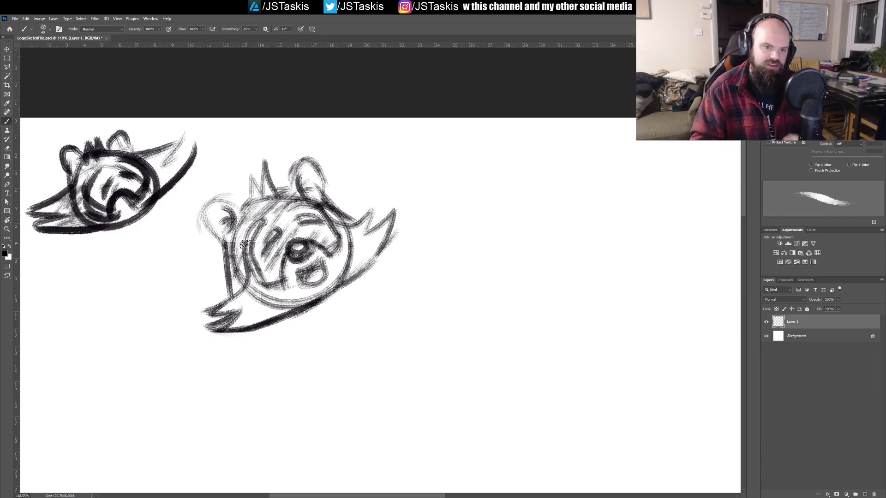
Step: Draw two bold curved strokes crossing each other beside the large head, undoing and redrawing until the curves fit
{"action": "left_click_drag", "start_coordinate": [364, 135], "coordinate": [410, 238]}
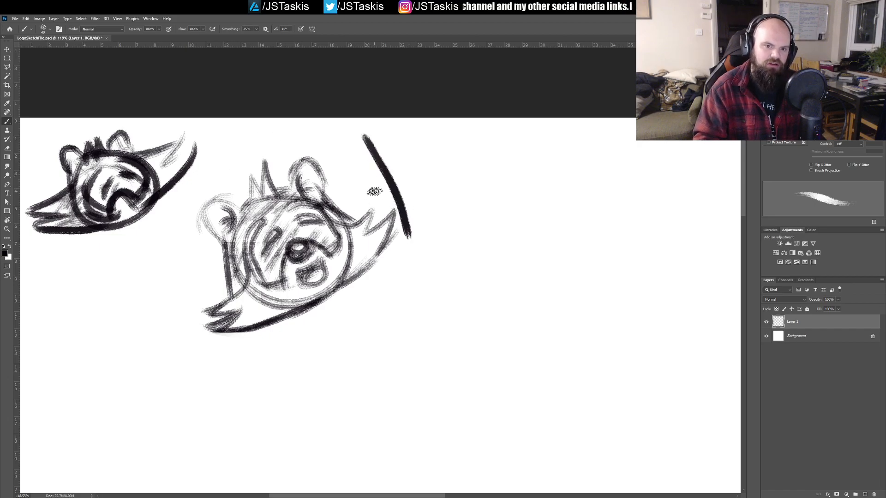
{"action": "key", "text": "ctrl+z"}
{"action": "left_click_drag", "start_coordinate": [378, 138], "coordinate": [417, 245]}
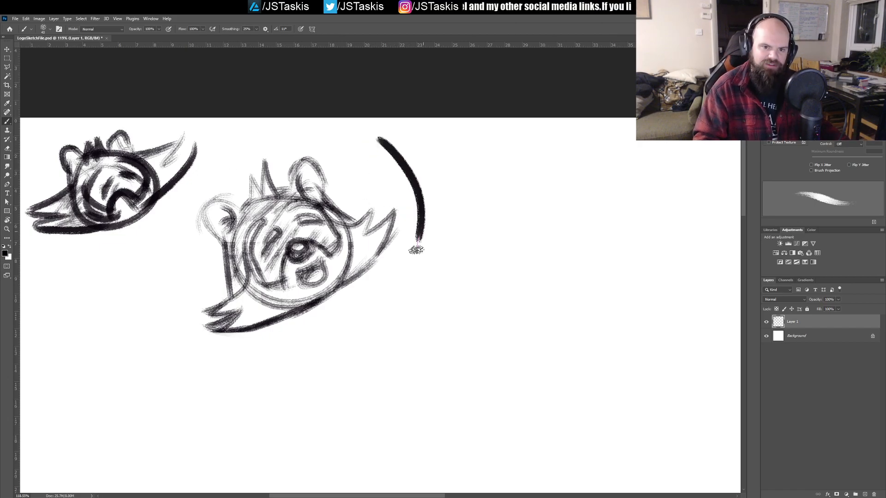
{"action": "left_click_drag", "start_coordinate": [358, 195], "coordinate": [460, 165]}
{"action": "key", "text": "ctrl+z"}
{"action": "left_click_drag", "start_coordinate": [358, 203], "coordinate": [436, 155]}
{"action": "key", "text": "ctrl+z"}
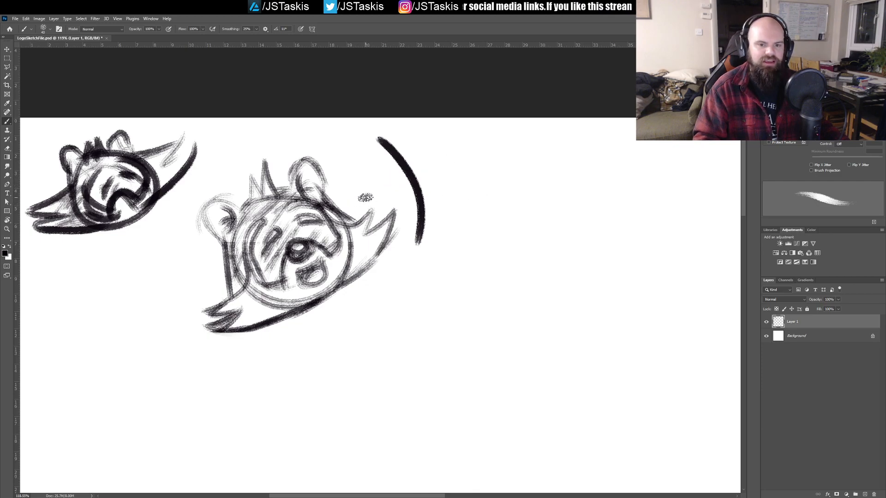
{"action": "left_click_drag", "start_coordinate": [362, 200], "coordinate": [462, 176]}
{"action": "key", "text": "ctrl+z"}
{"action": "left_click_drag", "start_coordinate": [346, 202], "coordinate": [453, 172]}
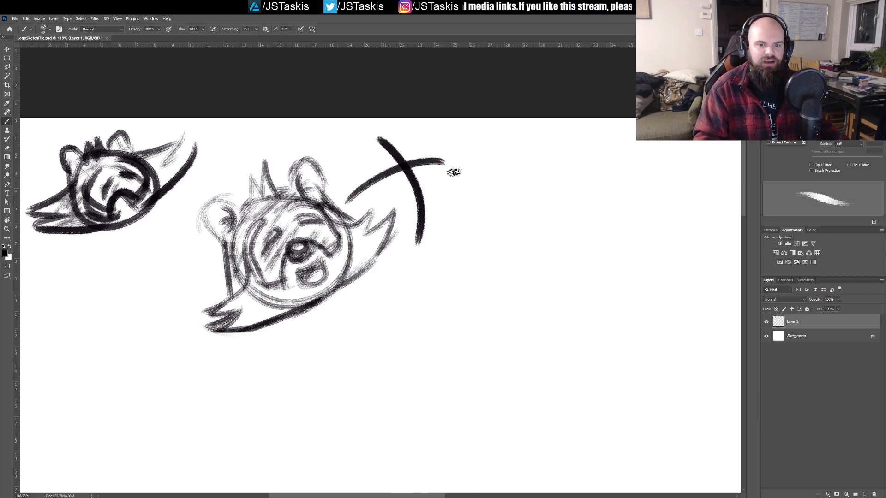
Step: Sketch a small bold head circle beside the crossed curves, with jagged pointed fur on both sides
{"action": "mouse_move", "coordinate": [568, 195]}
{"action": "left_mouse_down"}
{"action": "mouse_move", "coordinate": [397, 191]}
{"action": "mouse_move", "coordinate": [346, 206]}
{"action": "left_mouse_up"}
{"action": "key", "text": "ctrl+z"}
{"action": "mouse_move", "coordinate": [362, 167]}
{"action": "left_mouse_down"}
{"action": "mouse_move", "coordinate": [317, 204]}
{"action": "mouse_move", "coordinate": [371, 165]}
{"action": "mouse_move", "coordinate": [423, 238]}
{"action": "mouse_move", "coordinate": [362, 177]}
{"action": "mouse_move", "coordinate": [290, 216]}
{"action": "mouse_move", "coordinate": [289, 225]}
{"action": "mouse_move", "coordinate": [351, 243]}
{"action": "left_mouse_up"}
{"action": "key", "text": "ctrl+z"}
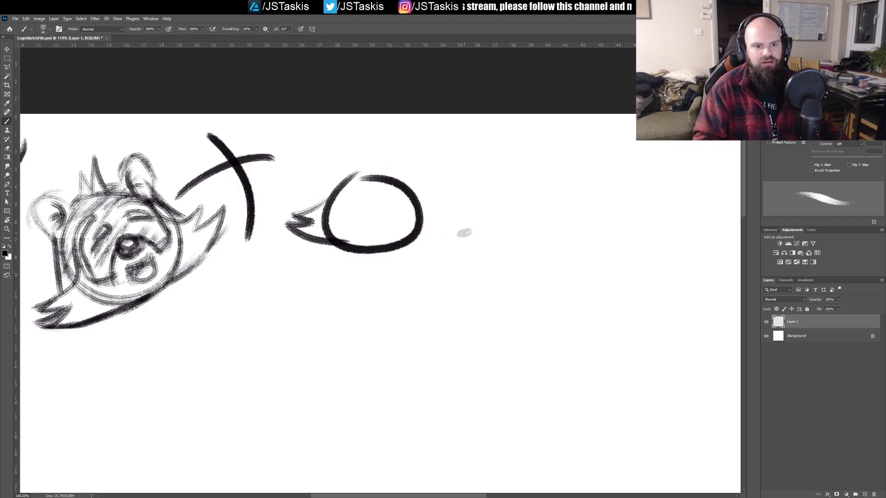
{"action": "mouse_move", "coordinate": [416, 198]}
{"action": "left_mouse_down"}
{"action": "mouse_move", "coordinate": [465, 216]}
{"action": "mouse_move", "coordinate": [459, 229]}
{"action": "mouse_move", "coordinate": [388, 249]}
{"action": "left_mouse_up"}
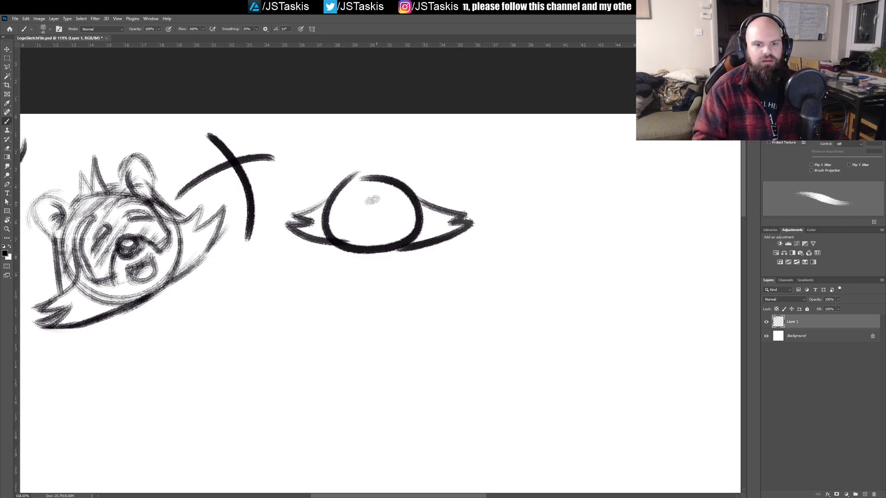
Step: Add rounded ears, a dark hair tuft, curved mask contours, small eyes and a dark nose to the small head
{"action": "mouse_move", "coordinate": [328, 200]}
{"action": "left_mouse_down"}
{"action": "mouse_move", "coordinate": [347, 165]}
{"action": "mouse_move", "coordinate": [363, 178]}
{"action": "mouse_move", "coordinate": [398, 173]}
{"action": "mouse_move", "coordinate": [420, 219]}
{"action": "left_mouse_up"}
{"action": "mouse_move", "coordinate": [327, 210]}
{"action": "left_mouse_down"}
{"action": "mouse_move", "coordinate": [335, 183]}
{"action": "mouse_move", "coordinate": [333, 221]}
{"action": "mouse_move", "coordinate": [345, 225]}
{"action": "left_mouse_up"}
{"action": "left_click_drag", "start_coordinate": [383, 191], "coordinate": [411, 218]}
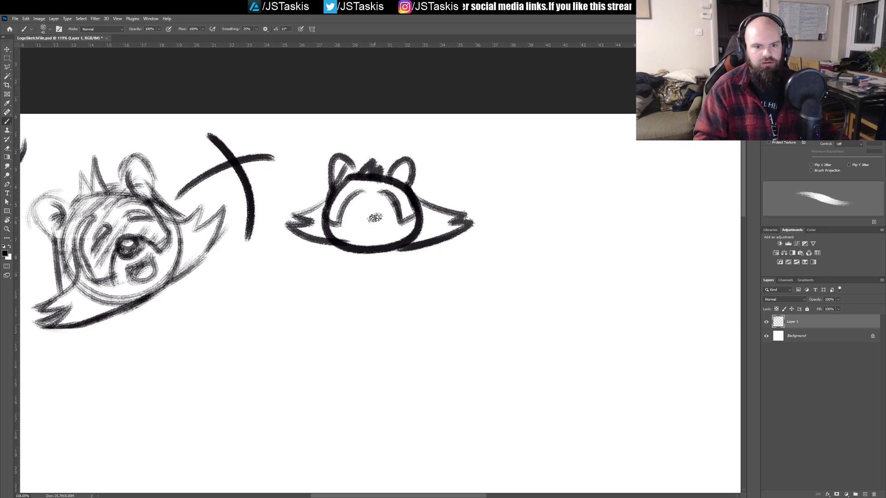
{"action": "left_click_drag", "start_coordinate": [360, 225], "coordinate": [392, 231]}
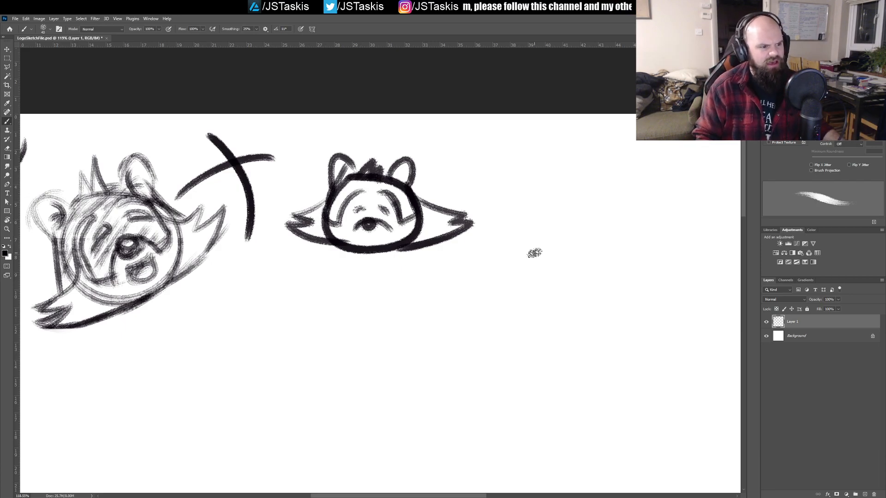
Step: Draw a new round head circle beside the small head, with wide pointed fur spreading out flat on both sides
{"action": "left_click_drag", "start_coordinate": [505, 194], "coordinate": [466, 270]}
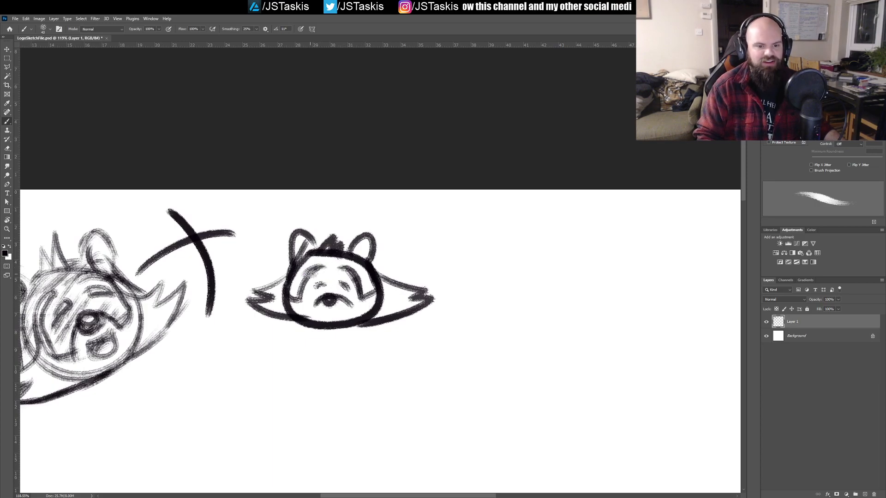
{"action": "left_click_drag", "start_coordinate": [358, 281], "coordinate": [339, 214]}
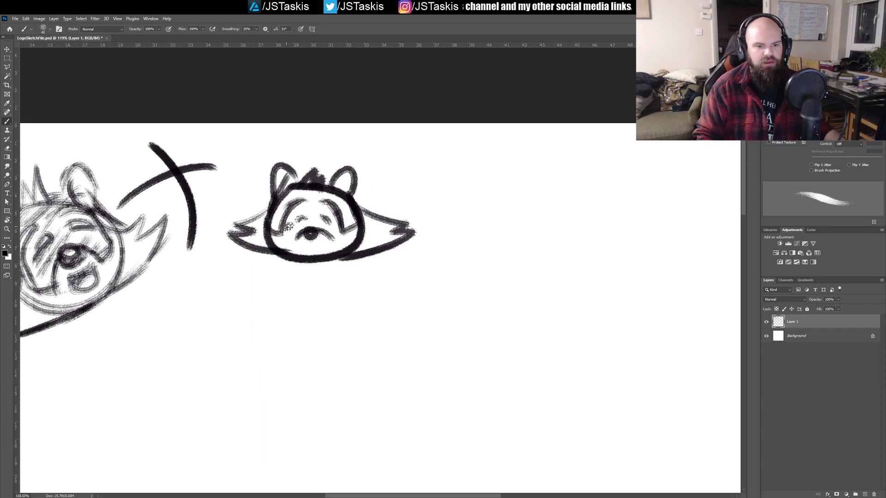
{"action": "left_click_drag", "start_coordinate": [431, 225], "coordinate": [358, 253]}
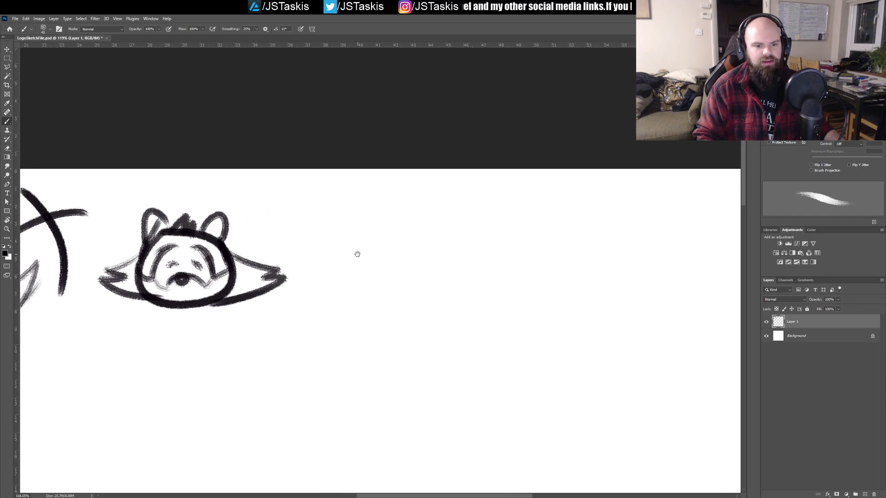
{"action": "mouse_move", "coordinate": [380, 217]}
{"action": "left_mouse_down"}
{"action": "mouse_move", "coordinate": [450, 299]}
{"action": "mouse_move", "coordinate": [352, 236]}
{"action": "mouse_move", "coordinate": [350, 225]}
{"action": "mouse_move", "coordinate": [445, 277]}
{"action": "mouse_move", "coordinate": [337, 243]}
{"action": "mouse_move", "coordinate": [344, 238]}
{"action": "mouse_move", "coordinate": [349, 298]}
{"action": "mouse_move", "coordinate": [428, 309]}
{"action": "mouse_move", "coordinate": [430, 219]}
{"action": "mouse_move", "coordinate": [300, 294]}
{"action": "mouse_move", "coordinate": [317, 288]}
{"action": "mouse_move", "coordinate": [302, 306]}
{"action": "mouse_move", "coordinate": [387, 308]}
{"action": "left_mouse_up"}
{"action": "key", "text": "ctrl+z"}
{"action": "key", "text": "ctrl+z"}
{"action": "mouse_move", "coordinate": [452, 261]}
{"action": "left_mouse_down"}
{"action": "mouse_move", "coordinate": [506, 299]}
{"action": "mouse_move", "coordinate": [406, 307]}
{"action": "left_mouse_up"}
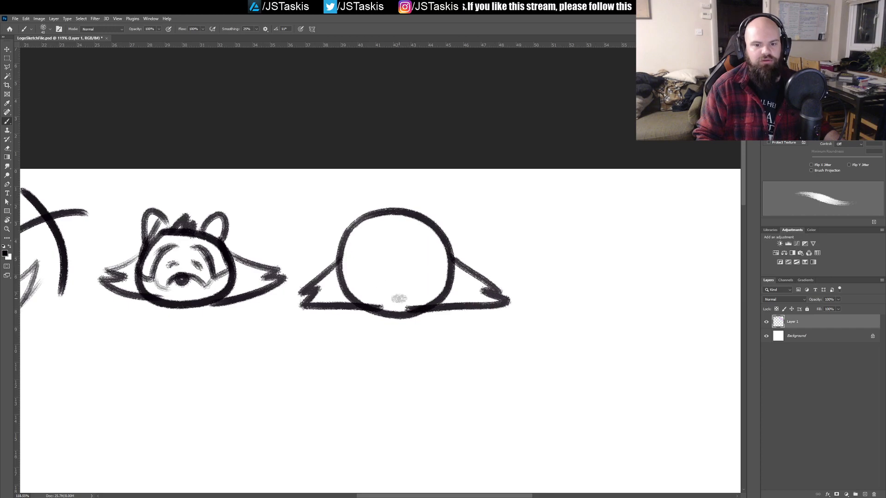
Step: Give the new round head pointed ears, arched closed eyes, a small oval mouth and a single curled hair
{"action": "mouse_move", "coordinate": [347, 228]}
{"action": "left_mouse_down"}
{"action": "mouse_move", "coordinate": [351, 202]}
{"action": "mouse_move", "coordinate": [369, 216]}
{"action": "left_mouse_up"}
{"action": "mouse_move", "coordinate": [432, 217]}
{"action": "left_mouse_down"}
{"action": "mouse_move", "coordinate": [454, 201]}
{"action": "mouse_move", "coordinate": [449, 239]}
{"action": "left_mouse_up"}
{"action": "left_click_drag", "start_coordinate": [361, 261], "coordinate": [385, 249]}
{"action": "left_click_drag", "start_coordinate": [400, 243], "coordinate": [427, 256]}
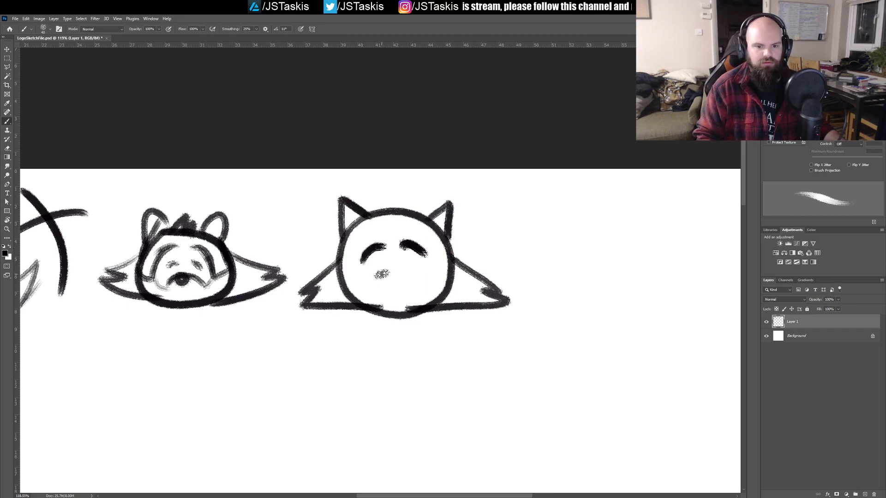
{"action": "left_click_drag", "start_coordinate": [382, 275], "coordinate": [388, 279]}
{"action": "mouse_move", "coordinate": [386, 216]}
{"action": "left_mouse_down"}
{"action": "mouse_move", "coordinate": [392, 191]}
{"action": "mouse_move", "coordinate": [395, 211]}
{"action": "mouse_move", "coordinate": [416, 184]}
{"action": "left_mouse_up"}
{"action": "key", "text": "ctrl+z"}
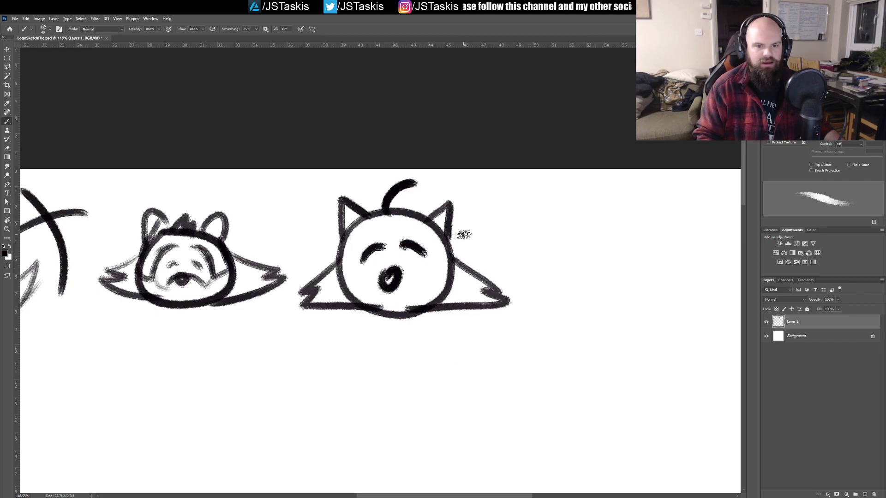
Step: Add a second pair of upswept fur points to the pointy-eared head and curved contour lines across its forehead
{"action": "mouse_move", "coordinate": [347, 227]}
{"action": "left_mouse_down"}
{"action": "mouse_move", "coordinate": [333, 265]}
{"action": "mouse_move", "coordinate": [306, 260]}
{"action": "mouse_move", "coordinate": [361, 307]}
{"action": "left_mouse_up"}
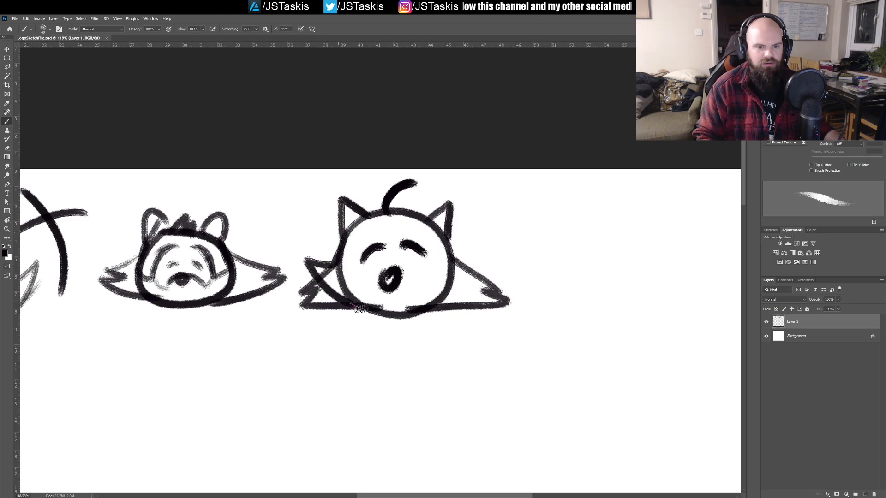
{"action": "mouse_move", "coordinate": [451, 253]}
{"action": "left_mouse_down"}
{"action": "mouse_move", "coordinate": [457, 275]}
{"action": "mouse_move", "coordinate": [488, 262]}
{"action": "mouse_move", "coordinate": [467, 288]}
{"action": "mouse_move", "coordinate": [425, 309]}
{"action": "left_mouse_up"}
{"action": "left_click_drag", "start_coordinate": [570, 295], "coordinate": [454, 275]}
{"action": "left_click_drag", "start_coordinate": [269, 273], "coordinate": [357, 263]}
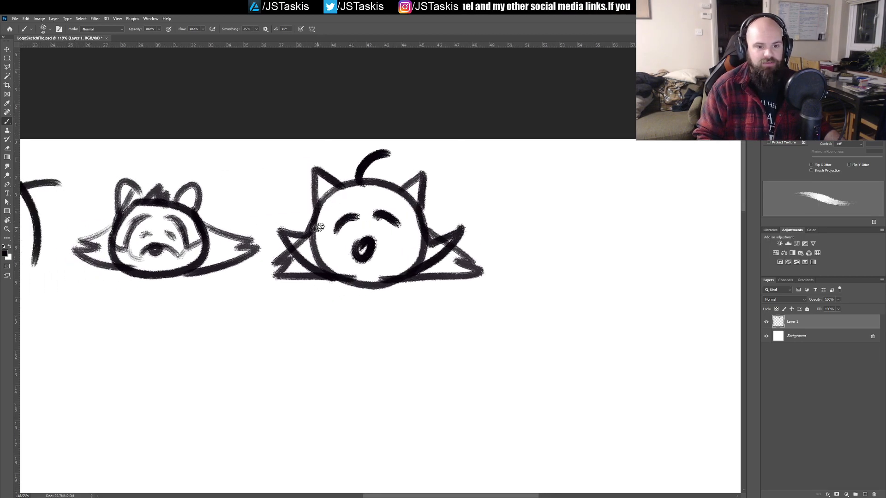
{"action": "mouse_move", "coordinate": [315, 230]}
{"action": "left_mouse_down"}
{"action": "mouse_move", "coordinate": [354, 196]}
{"action": "mouse_move", "coordinate": [377, 196]}
{"action": "mouse_move", "coordinate": [429, 249]}
{"action": "left_mouse_up"}
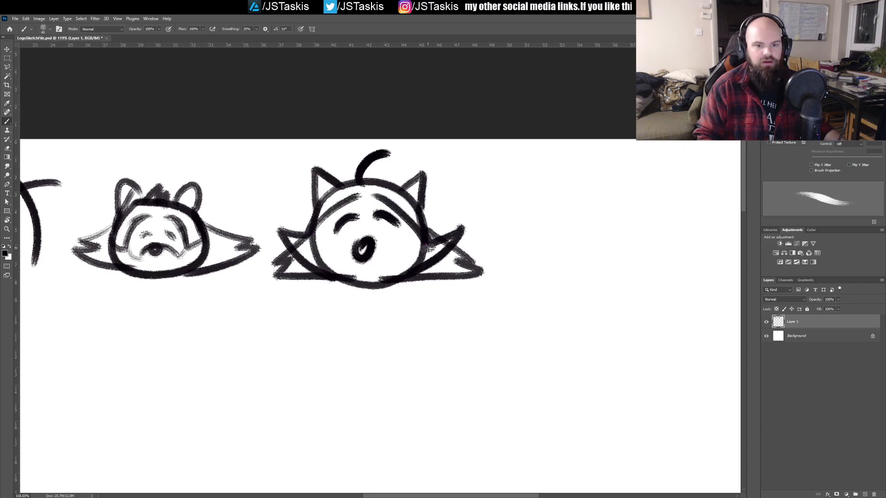
Step: Paint a solid black bear-like silhouette with round ears, upswept side fur and two white eyes beside the pointy-eared head
{"action": "left_click_drag", "start_coordinate": [557, 246], "coordinate": [393, 249]}
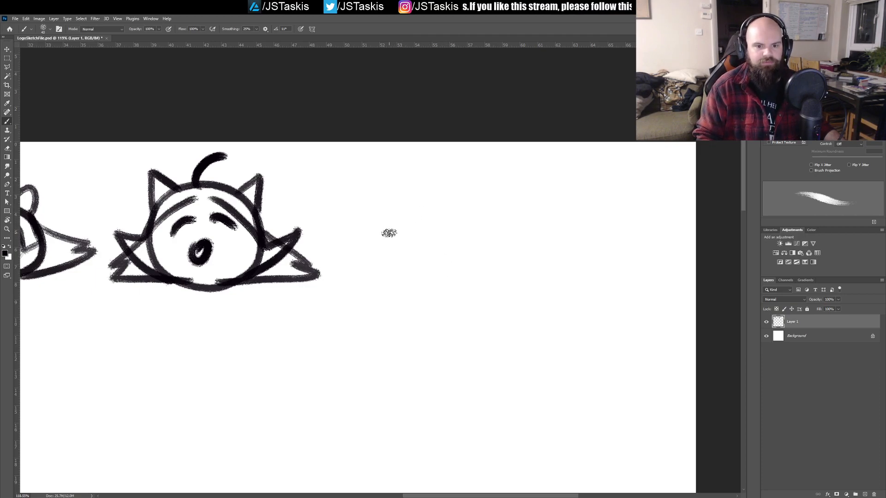
{"action": "mouse_move", "coordinate": [331, 190]}
{"action": "left_mouse_down"}
{"action": "mouse_move", "coordinate": [364, 228]}
{"action": "mouse_move", "coordinate": [348, 199]}
{"action": "mouse_move", "coordinate": [384, 219]}
{"action": "mouse_move", "coordinate": [394, 159]}
{"action": "mouse_move", "coordinate": [445, 167]}
{"action": "mouse_move", "coordinate": [461, 156]}
{"action": "mouse_move", "coordinate": [484, 217]}
{"action": "mouse_move", "coordinate": [514, 218]}
{"action": "mouse_move", "coordinate": [524, 229]}
{"action": "mouse_move", "coordinate": [450, 280]}
{"action": "mouse_move", "coordinate": [362, 261]}
{"action": "left_mouse_up"}
{"action": "mouse_move", "coordinate": [395, 173]}
{"action": "left_mouse_down"}
{"action": "mouse_move", "coordinate": [429, 175]}
{"action": "mouse_move", "coordinate": [369, 234]}
{"action": "mouse_move", "coordinate": [388, 236]}
{"action": "mouse_move", "coordinate": [347, 229]}
{"action": "mouse_move", "coordinate": [365, 240]}
{"action": "mouse_move", "coordinate": [369, 216]}
{"action": "mouse_move", "coordinate": [368, 225]}
{"action": "mouse_move", "coordinate": [382, 228]}
{"action": "mouse_move", "coordinate": [361, 243]}
{"action": "mouse_move", "coordinate": [441, 223]}
{"action": "mouse_move", "coordinate": [427, 253]}
{"action": "mouse_move", "coordinate": [504, 233]}
{"action": "mouse_move", "coordinate": [528, 212]}
{"action": "mouse_move", "coordinate": [482, 260]}
{"action": "mouse_move", "coordinate": [430, 270]}
{"action": "mouse_move", "coordinate": [368, 250]}
{"action": "mouse_move", "coordinate": [411, 270]}
{"action": "mouse_move", "coordinate": [468, 272]}
{"action": "mouse_move", "coordinate": [387, 253]}
{"action": "mouse_move", "coordinate": [411, 263]}
{"action": "mouse_move", "coordinate": [480, 240]}
{"action": "mouse_move", "coordinate": [483, 250]}
{"action": "mouse_move", "coordinate": [424, 264]}
{"action": "mouse_move", "coordinate": [492, 250]}
{"action": "mouse_move", "coordinate": [490, 223]}
{"action": "mouse_move", "coordinate": [443, 237]}
{"action": "mouse_move", "coordinate": [463, 181]}
{"action": "mouse_move", "coordinate": [470, 208]}
{"action": "mouse_move", "coordinate": [447, 175]}
{"action": "mouse_move", "coordinate": [452, 162]}
{"action": "mouse_move", "coordinate": [471, 166]}
{"action": "mouse_move", "coordinate": [456, 170]}
{"action": "mouse_move", "coordinate": [480, 220]}
{"action": "mouse_move", "coordinate": [446, 203]}
{"action": "mouse_move", "coordinate": [462, 161]}
{"action": "mouse_move", "coordinate": [399, 189]}
{"action": "mouse_move", "coordinate": [424, 171]}
{"action": "mouse_move", "coordinate": [455, 170]}
{"action": "mouse_move", "coordinate": [461, 189]}
{"action": "mouse_move", "coordinate": [414, 261]}
{"action": "mouse_move", "coordinate": [448, 252]}
{"action": "mouse_move", "coordinate": [434, 207]}
{"action": "left_mouse_up"}
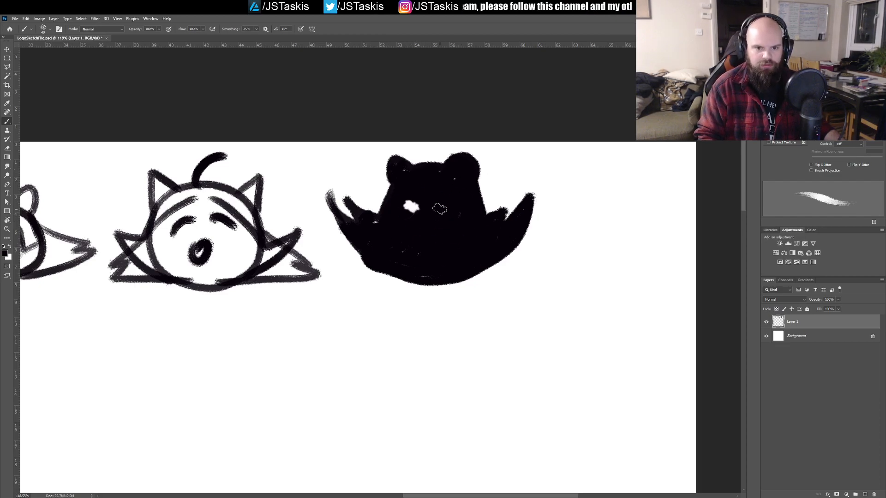
{"action": "left_click_drag", "start_coordinate": [449, 207], "coordinate": [441, 218]}
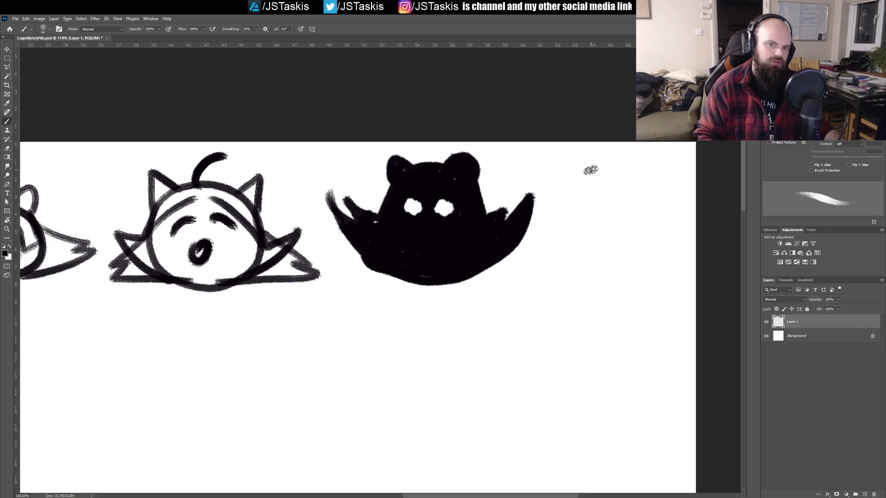
{"action": "left_click_drag", "start_coordinate": [413, 250], "coordinate": [405, 240]}
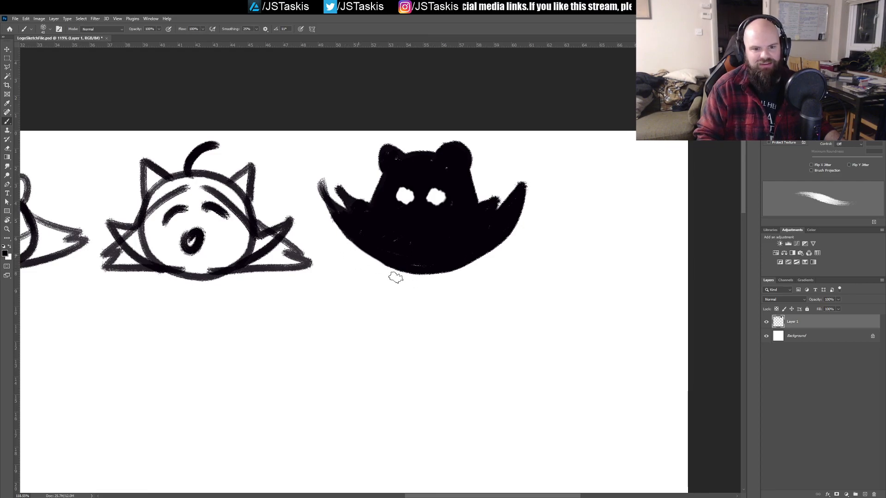
Step: Try different eraser tips and sizes on the black silhouette's lower body, undo the strokes and return to the Brush tool
{"action": "key", "text": "e"}
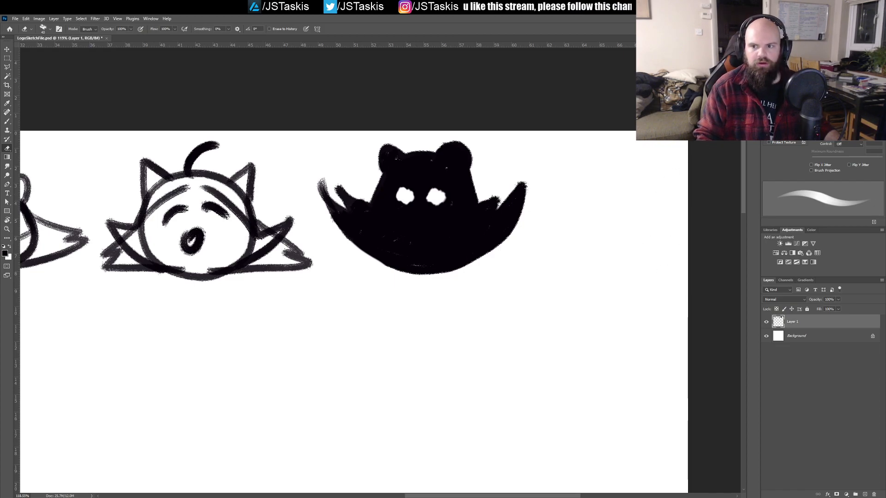
{"action": "left_click", "coordinate": [795, 39]}
{"action": "left_click", "coordinate": [794, 111]}
{"action": "left_click_drag", "start_coordinate": [439, 258], "coordinate": [475, 226]}
{"action": "key", "text": "ctrl+z"}
{"action": "scroll", "coordinate": [821, 180], "scroll_direction": "down", "scroll_amount": 5}
{"action": "scroll", "coordinate": [821, 180], "scroll_direction": "down", "scroll_amount": 5}
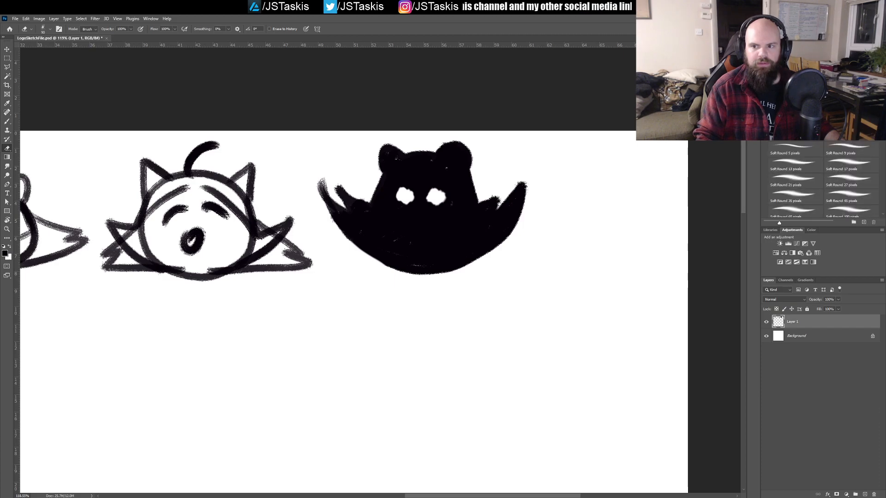
{"action": "left_click_drag", "start_coordinate": [466, 232], "coordinate": [497, 246]}
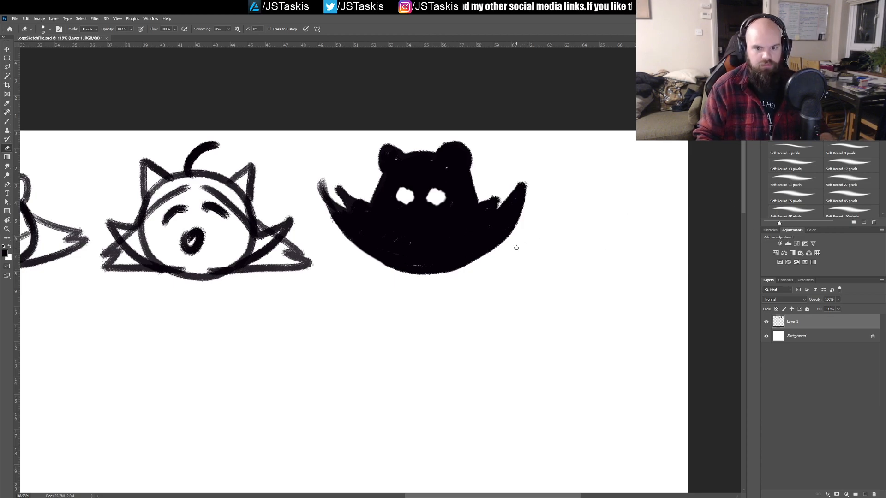
{"action": "key", "text": "bracketright"}
{"action": "left_click_drag", "start_coordinate": [501, 252], "coordinate": [446, 221]}
{"action": "key", "text": "ctrl+z"}
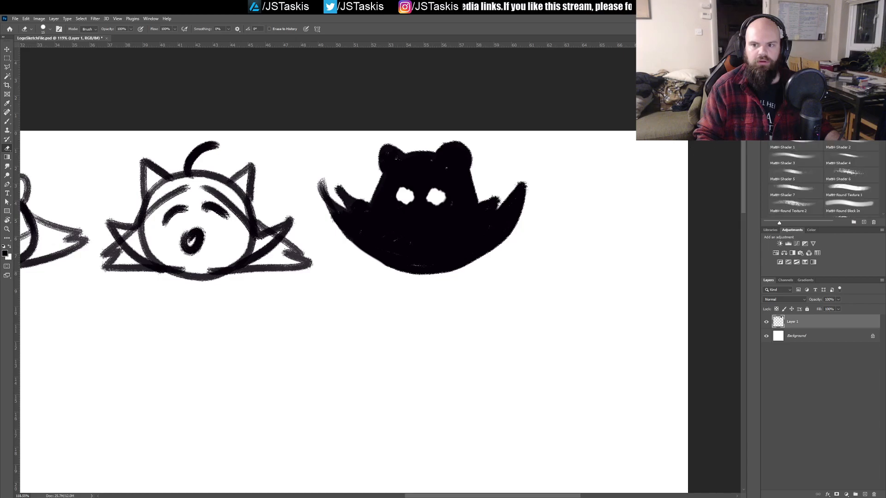
{"action": "key", "text": "b"}
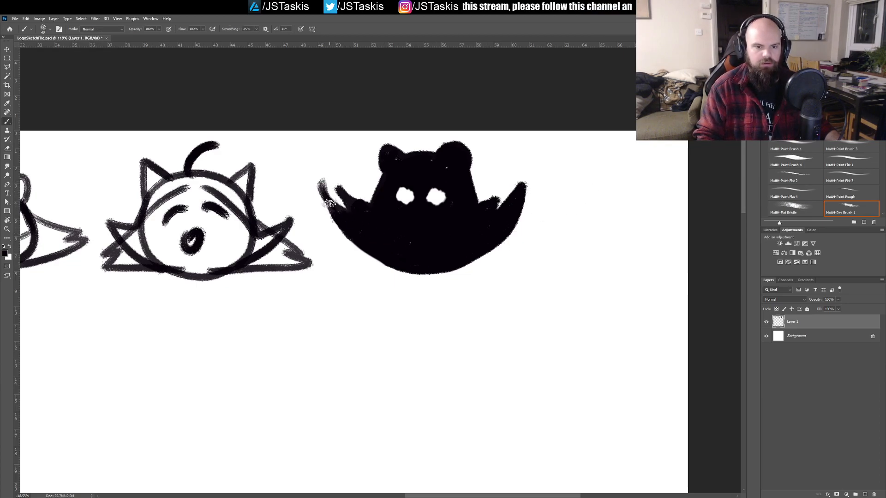
{"action": "key", "text": "ctrl+z"}
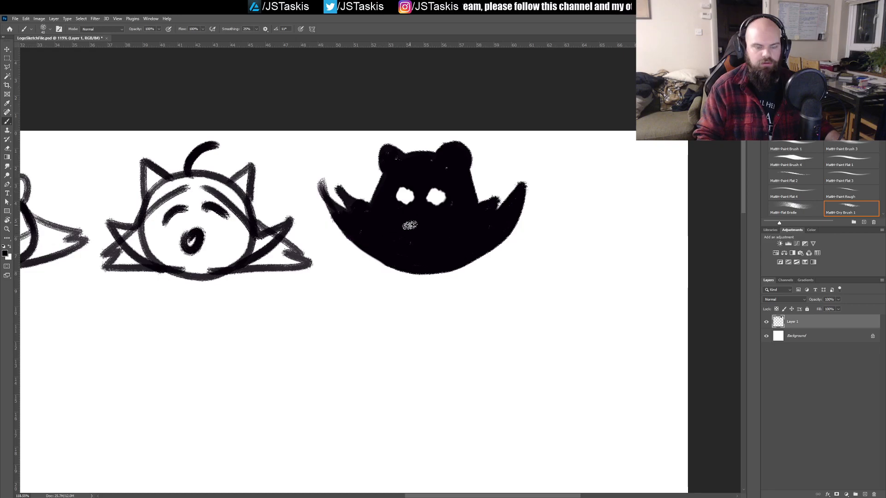
{"action": "left_click_drag", "start_coordinate": [332, 274], "coordinate": [369, 302]}
{"action": "key", "text": "ctrl+z"}
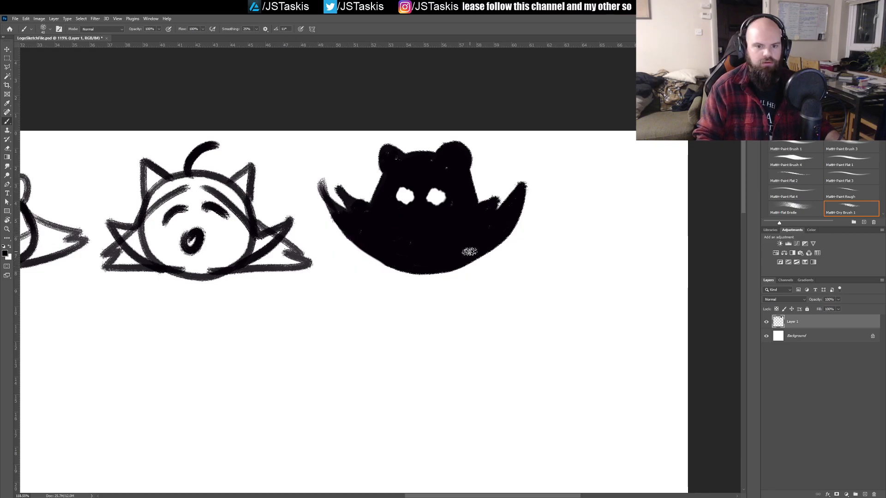
Step: Lasso the large tilted head sketch together with its crossed guide strokes, scale it down, move it slightly and deselect
{"action": "left_click_drag", "start_coordinate": [174, 263], "coordinate": [583, 269]}
{"action": "left_click_drag", "start_coordinate": [291, 308], "coordinate": [605, 245]}
{"action": "mouse_move", "coordinate": [410, 360]}
{"action": "left_mouse_down"}
{"action": "mouse_move", "coordinate": [440, 235]}
{"action": "mouse_move", "coordinate": [435, 287]}
{"action": "left_mouse_up"}
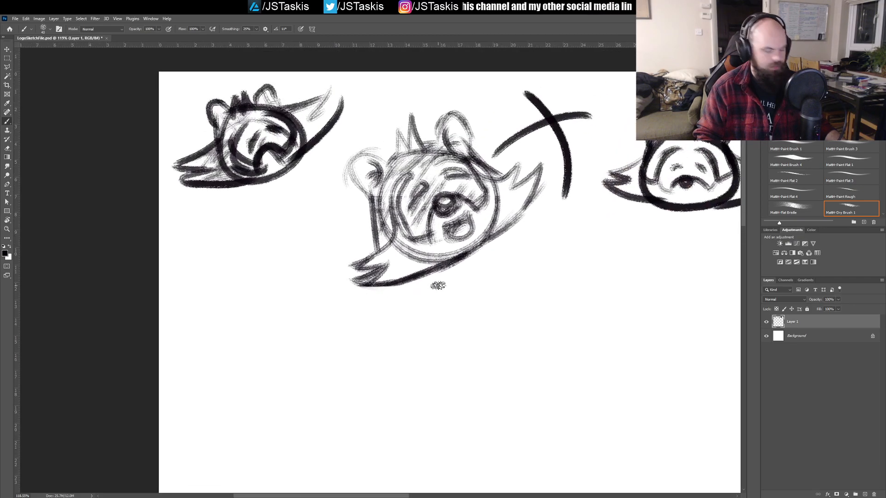
{"action": "key", "text": "m"}
{"action": "key", "text": "l"}
{"action": "left_click", "coordinate": [330, 308]}
{"action": "left_click", "coordinate": [317, 219]}
{"action": "left_click", "coordinate": [340, 141]}
{"action": "left_click", "coordinate": [406, 98]}
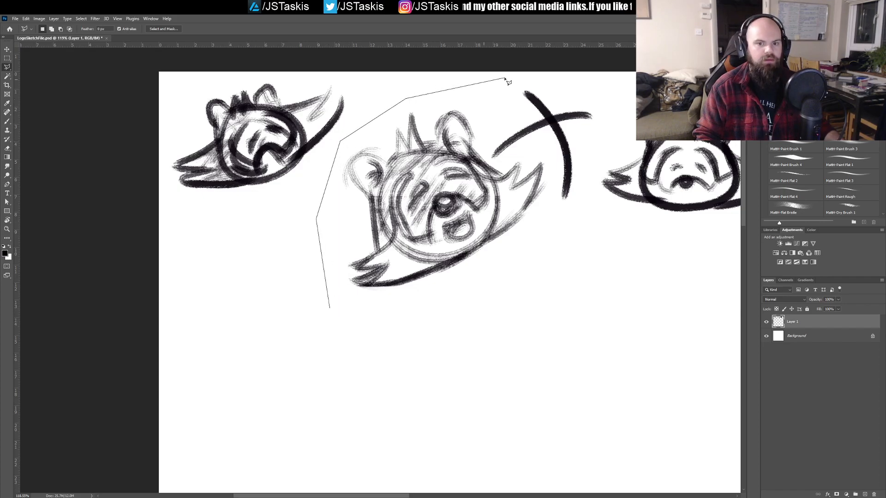
{"action": "left_click", "coordinate": [582, 191]}
{"action": "left_click", "coordinate": [535, 264]}
{"action": "left_click", "coordinate": [329, 308]}
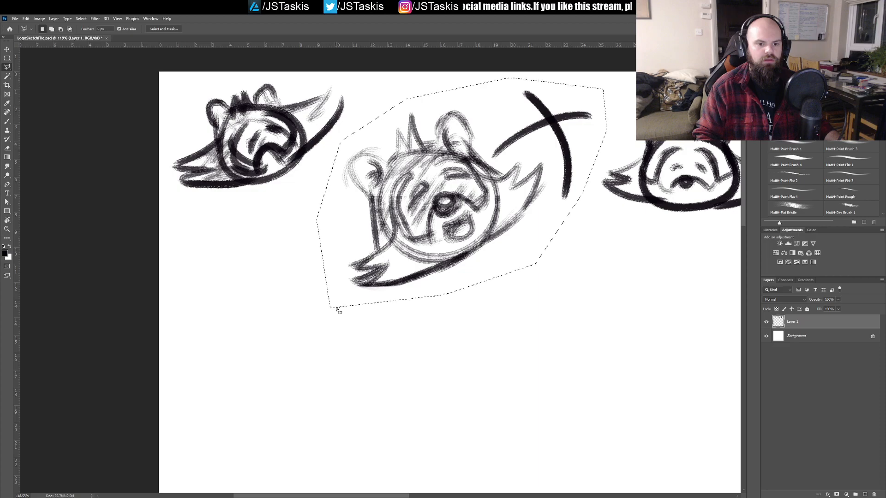
{"action": "key", "text": "ctrl+t"}
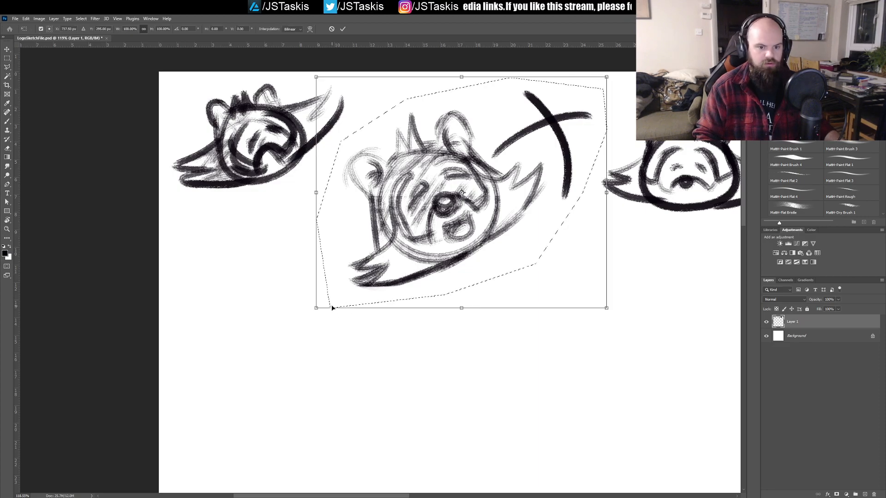
{"action": "left_click_drag", "start_coordinate": [316, 307], "coordinate": [361, 271]}
{"action": "mouse_move", "coordinate": [453, 220]}
{"action": "left_mouse_down"}
{"action": "mouse_move", "coordinate": [418, 198]}
{"action": "mouse_move", "coordinate": [420, 214]}
{"action": "left_mouse_up"}
{"action": "key", "text": "Return"}
{"action": "key", "text": "ctrl+d"}
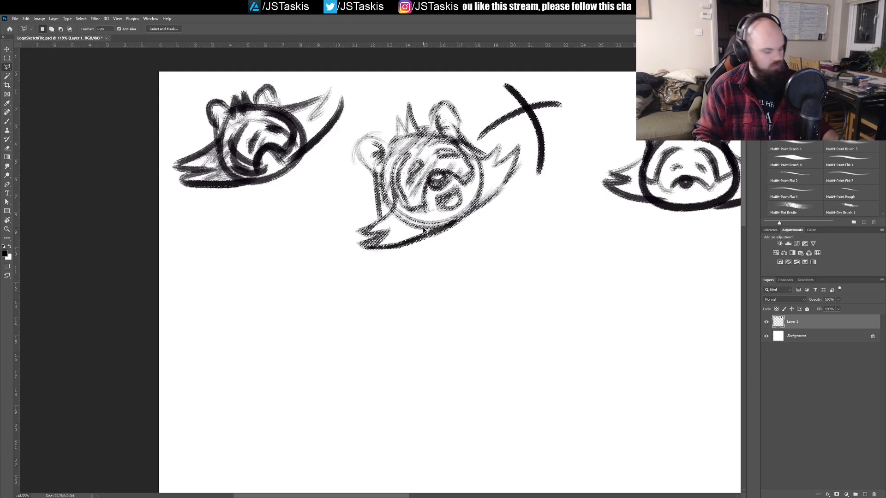
Step: Try to draw a rounded, egg-shaped head outline with a thinner brush in the empty area below the first sketch
{"action": "key", "text": "b"}
{"action": "left_click_drag", "start_coordinate": [373, 338], "coordinate": [403, 260]}
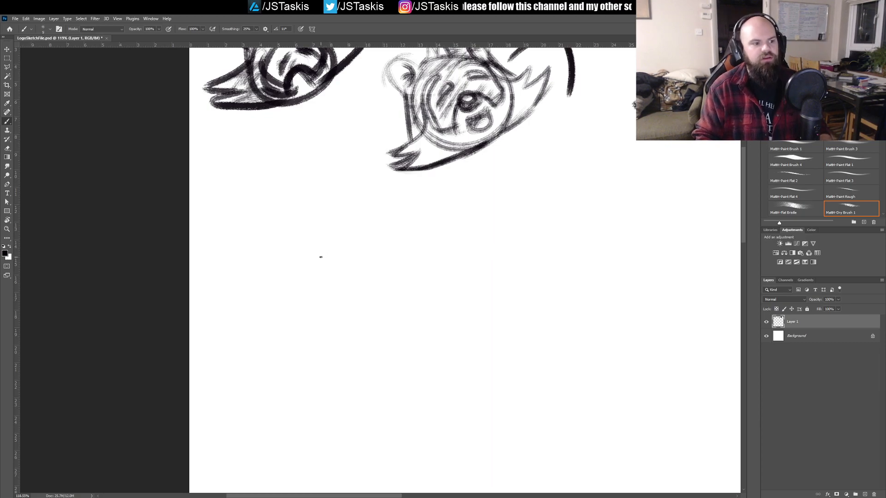
{"action": "mouse_move", "coordinate": [295, 237]}
{"action": "left_mouse_down"}
{"action": "mouse_move", "coordinate": [336, 247]}
{"action": "mouse_move", "coordinate": [296, 233]}
{"action": "left_mouse_up"}
{"action": "key", "text": "ctrl+z"}
{"action": "mouse_move", "coordinate": [299, 198]}
{"action": "left_mouse_down"}
{"action": "mouse_move", "coordinate": [301, 272]}
{"action": "mouse_move", "coordinate": [305, 193]}
{"action": "left_mouse_up"}
{"action": "key", "text": "ctrl+z"}
{"action": "left_click_drag", "start_coordinate": [267, 221], "coordinate": [276, 231]}
{"action": "key", "text": "ctrl+z"}
{"action": "left_click_drag", "start_coordinate": [302, 200], "coordinate": [287, 180]}
{"action": "key", "text": "ctrl+z"}
{"action": "mouse_move", "coordinate": [259, 230]}
{"action": "left_mouse_down"}
{"action": "mouse_move", "coordinate": [360, 253]}
{"action": "mouse_move", "coordinate": [268, 222]}
{"action": "left_mouse_up"}
{"action": "key", "text": "ctrl+z"}
{"action": "left_click_drag", "start_coordinate": [295, 195], "coordinate": [277, 212]}
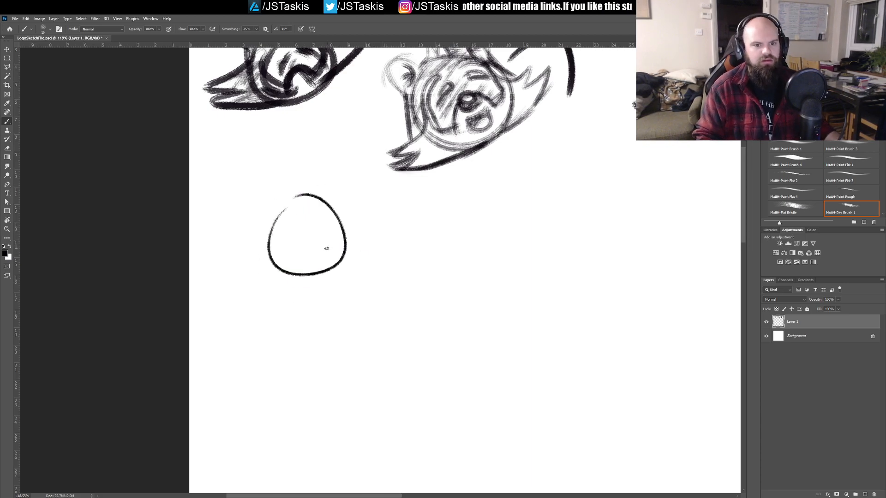
{"action": "key", "text": "ctrl+z"}
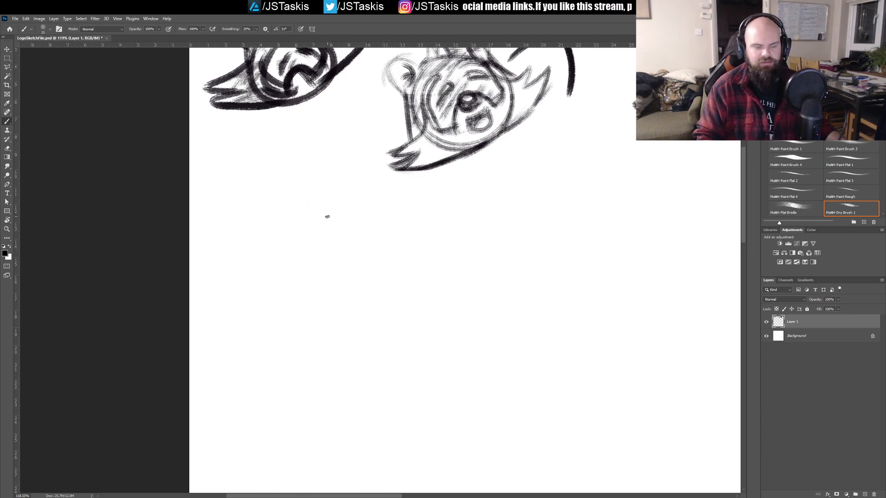
Step: Outline a tapered, flat-topped head with spiky cheek fur on both sides and a curved chin below the first sketch
{"action": "left_click_drag", "start_coordinate": [230, 303], "coordinate": [279, 208]}
{"action": "key", "text": "ctrl+z"}
{"action": "mouse_move", "coordinate": [243, 292]}
{"action": "left_mouse_down"}
{"action": "mouse_move", "coordinate": [267, 200]}
{"action": "mouse_move", "coordinate": [318, 196]}
{"action": "mouse_move", "coordinate": [369, 318]}
{"action": "left_mouse_up"}
{"action": "key", "text": "ctrl+z"}
{"action": "left_click_drag", "start_coordinate": [245, 302], "coordinate": [264, 204]}
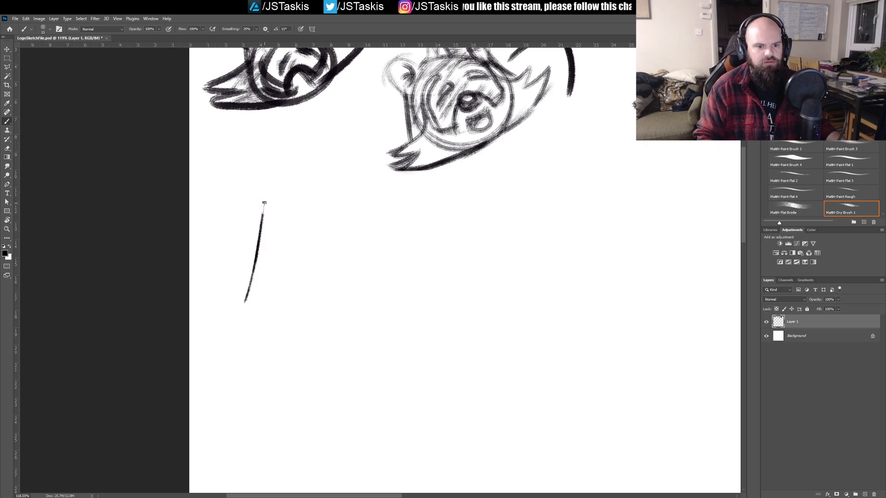
{"action": "left_click_drag", "start_coordinate": [318, 210], "coordinate": [349, 289]}
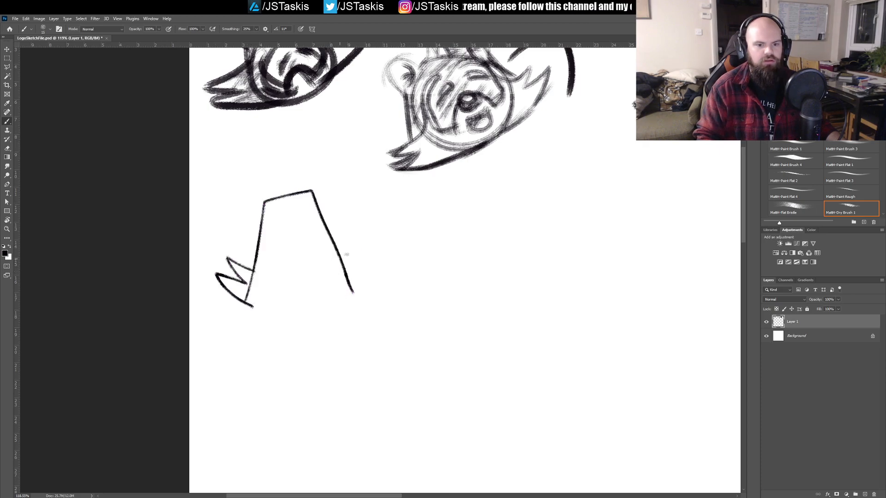
{"action": "left_click_drag", "start_coordinate": [379, 243], "coordinate": [344, 298]}
{"action": "left_click_drag", "start_coordinate": [249, 306], "coordinate": [353, 288]}
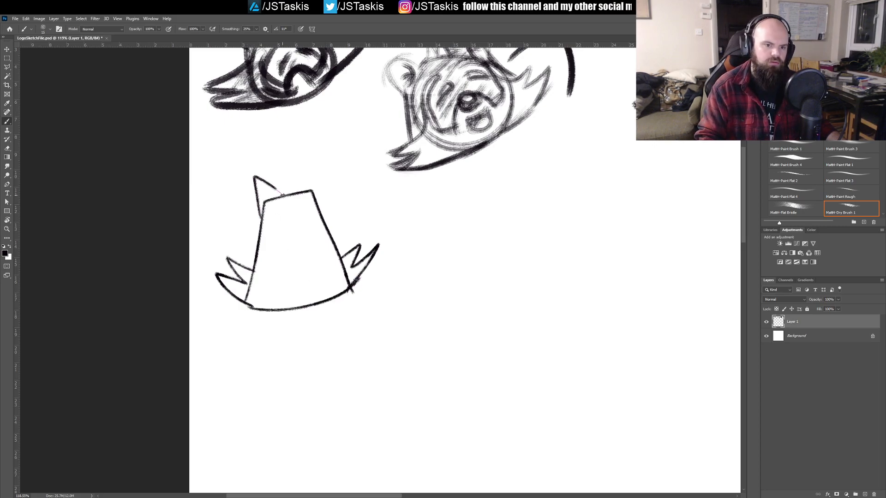
Step: Give the tapered head tall rounded ears and a pair of long whiskers on each side
{"action": "key", "text": "ctrl+z"}
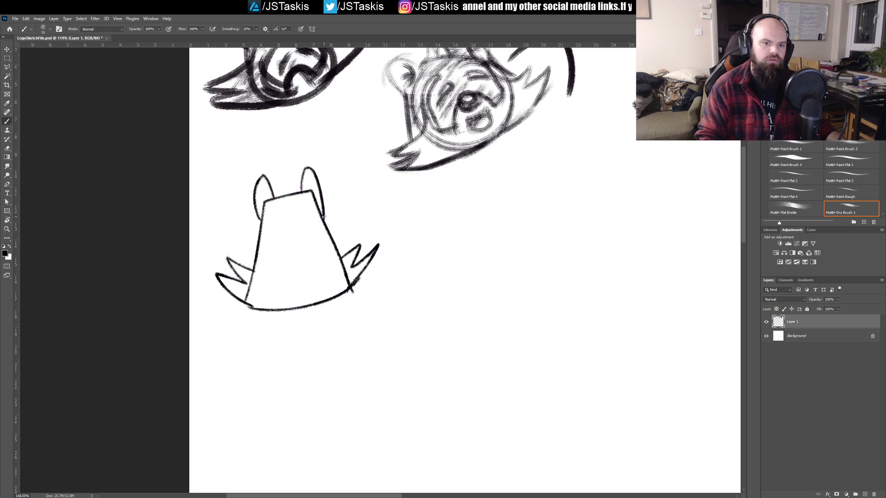
{"action": "left_click", "coordinate": [377, 207], "text": "shift"}
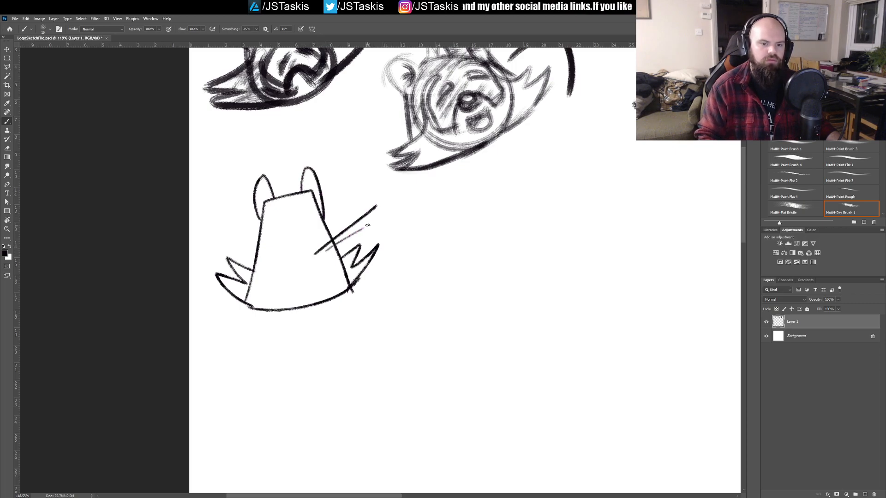
{"action": "left_click", "coordinate": [230, 232], "text": "shift"}
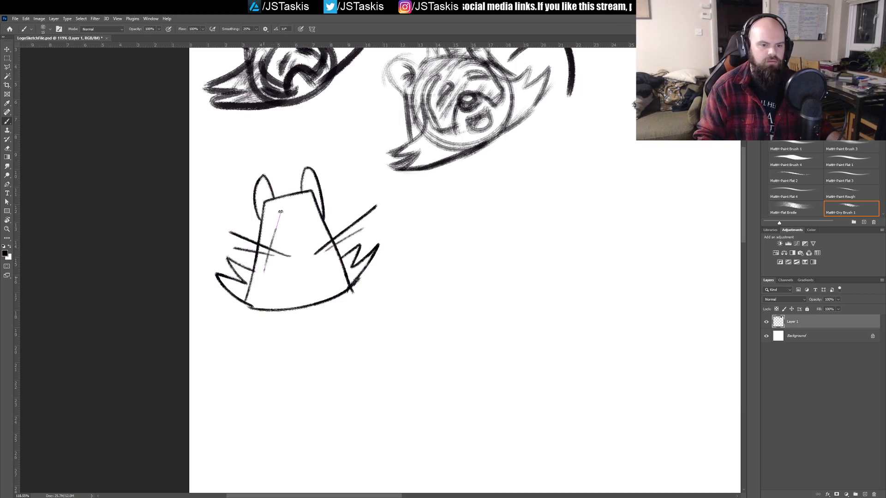
Step: Draw paired curved markings down both sides of the face and an arched muzzle line between them
{"action": "key", "text": "ctrl+z"}
{"action": "left_click_drag", "start_coordinate": [268, 244], "coordinate": [295, 211]}
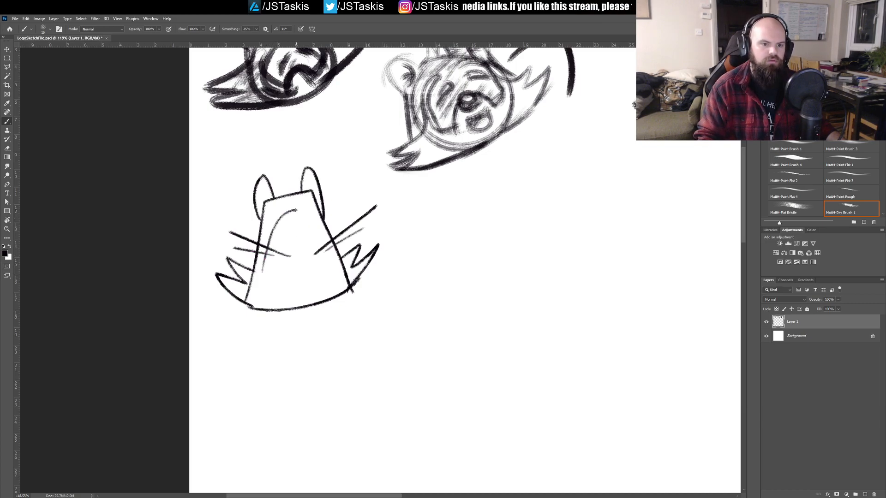
{"action": "key", "text": "ctrl+z"}
{"action": "key", "text": "ctrl+z"}
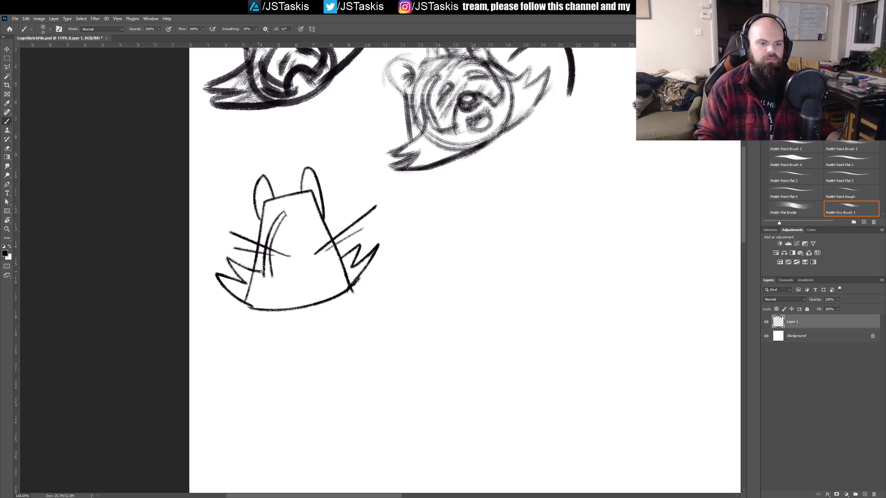
{"action": "left_click_drag", "start_coordinate": [299, 208], "coordinate": [335, 267]}
{"action": "left_click_drag", "start_coordinate": [303, 218], "coordinate": [329, 268]}
{"action": "mouse_move", "coordinate": [273, 271]}
{"action": "left_mouse_down"}
{"action": "mouse_move", "coordinate": [295, 241]}
{"action": "mouse_move", "coordinate": [330, 266]}
{"action": "left_mouse_up"}
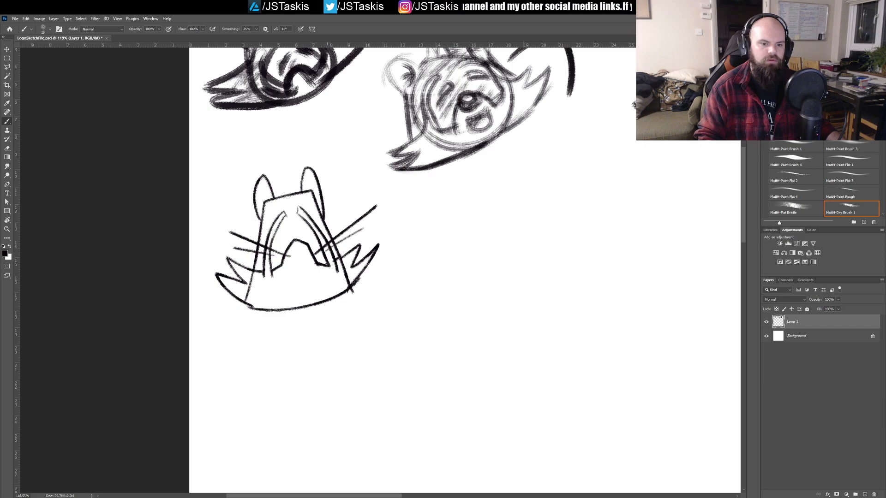
Step: Add a solid black nose, two tiny round eyes and a rounded open mouth to the tapered head
{"action": "mouse_move", "coordinate": [294, 236]}
{"action": "left_mouse_down"}
{"action": "mouse_move", "coordinate": [303, 245]}
{"action": "mouse_move", "coordinate": [295, 234]}
{"action": "mouse_move", "coordinate": [287, 240]}
{"action": "mouse_move", "coordinate": [306, 251]}
{"action": "mouse_move", "coordinate": [297, 233]}
{"action": "mouse_move", "coordinate": [297, 247]}
{"action": "left_mouse_up"}
{"action": "key", "text": "ctrl+z"}
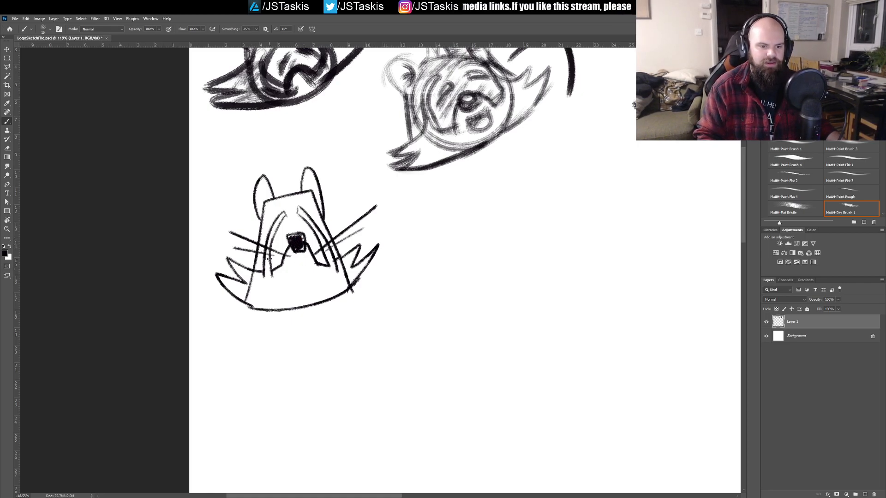
{"action": "mouse_move", "coordinate": [307, 264]}
{"action": "left_mouse_down"}
{"action": "mouse_move", "coordinate": [286, 271]}
{"action": "mouse_move", "coordinate": [320, 276]}
{"action": "mouse_move", "coordinate": [318, 267]}
{"action": "mouse_move", "coordinate": [283, 275]}
{"action": "mouse_move", "coordinate": [319, 272]}
{"action": "mouse_move", "coordinate": [296, 272]}
{"action": "mouse_move", "coordinate": [286, 293]}
{"action": "mouse_move", "coordinate": [318, 267]}
{"action": "left_mouse_up"}
{"action": "key", "text": "ctrl+z"}
{"action": "key", "text": "ctrl+z"}
{"action": "key", "text": "ctrl+z"}
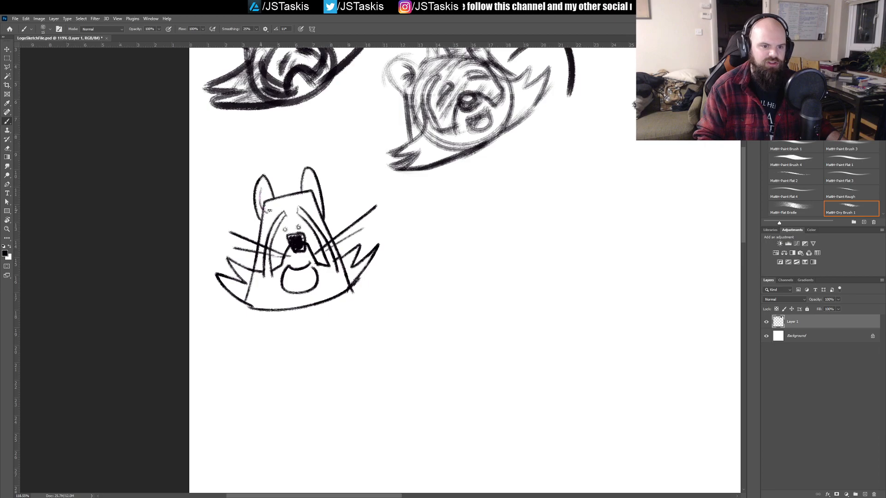
Step: Draw the inner ear lines and a spiky tuft of hair between the ears
{"action": "mouse_move", "coordinate": [262, 185]}
{"action": "left_mouse_down"}
{"action": "mouse_move", "coordinate": [264, 211]}
{"action": "mouse_move", "coordinate": [307, 178]}
{"action": "mouse_move", "coordinate": [313, 196]}
{"action": "left_mouse_up"}
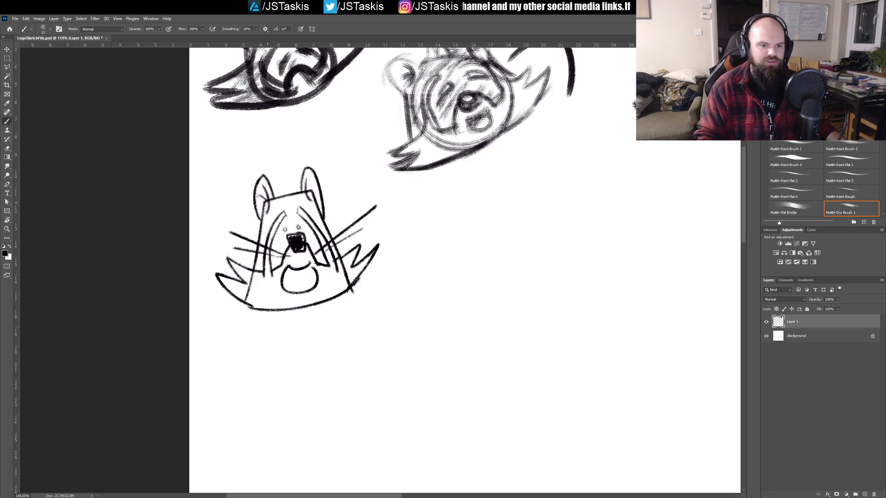
{"action": "mouse_move", "coordinate": [307, 190]}
{"action": "left_mouse_down"}
{"action": "mouse_move", "coordinate": [314, 187]}
{"action": "mouse_move", "coordinate": [283, 184]}
{"action": "left_mouse_up"}
{"action": "left_click_drag", "start_coordinate": [286, 196], "coordinate": [292, 168]}
{"action": "left_click_drag", "start_coordinate": [293, 169], "coordinate": [295, 201]}
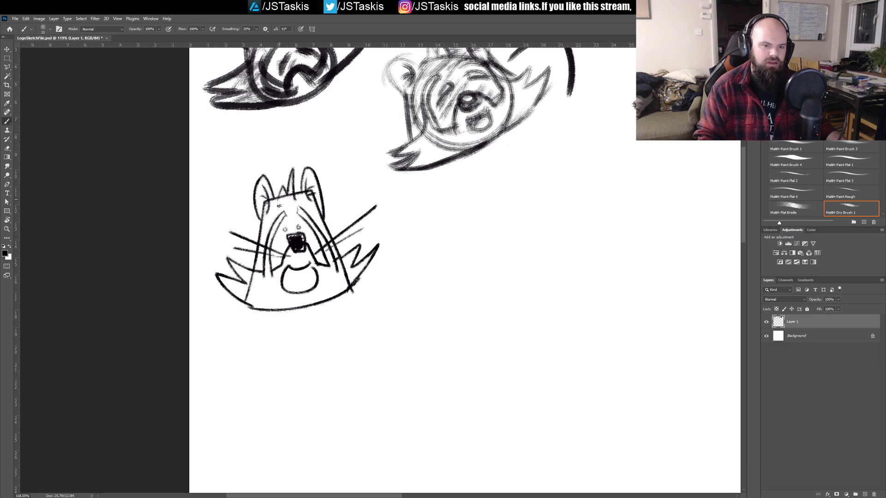
Step: Erase the overlapping construction lines around the cheeks, chin and hair tuft of the tapered head, and save the file
{"action": "left_click_drag", "start_coordinate": [353, 253], "coordinate": [345, 197]}
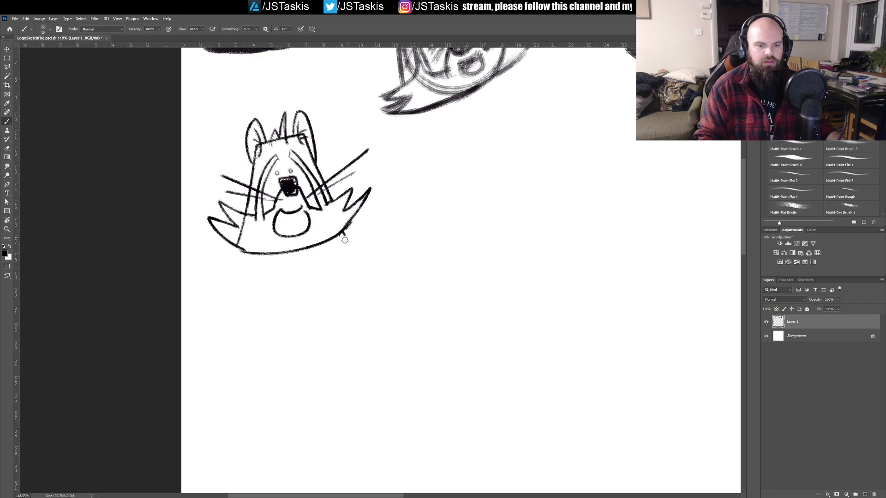
{"action": "mouse_move", "coordinate": [237, 242]}
{"action": "left_mouse_down"}
{"action": "mouse_move", "coordinate": [241, 219]}
{"action": "mouse_move", "coordinate": [276, 216]}
{"action": "left_mouse_up"}
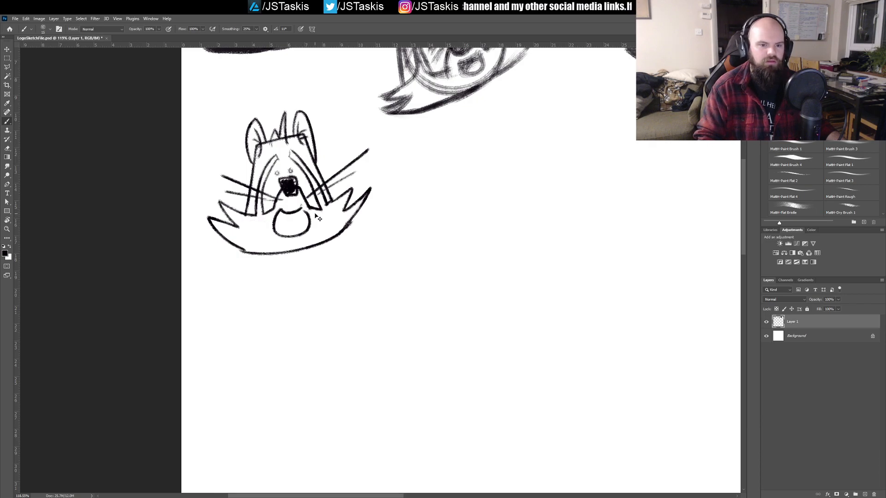
{"action": "key", "text": "ctrl+s"}
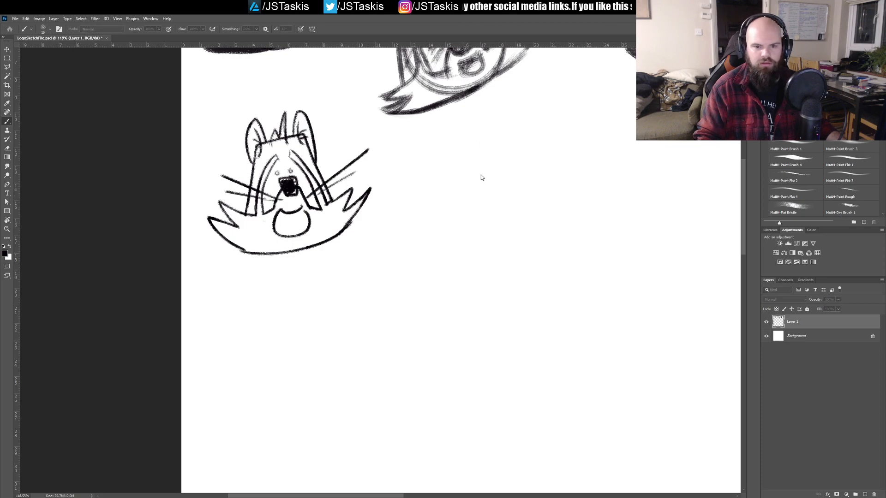
{"action": "left_click_drag", "start_coordinate": [341, 206], "coordinate": [378, 200]}
{"action": "left_click_drag", "start_coordinate": [323, 104], "coordinate": [383, 252]}
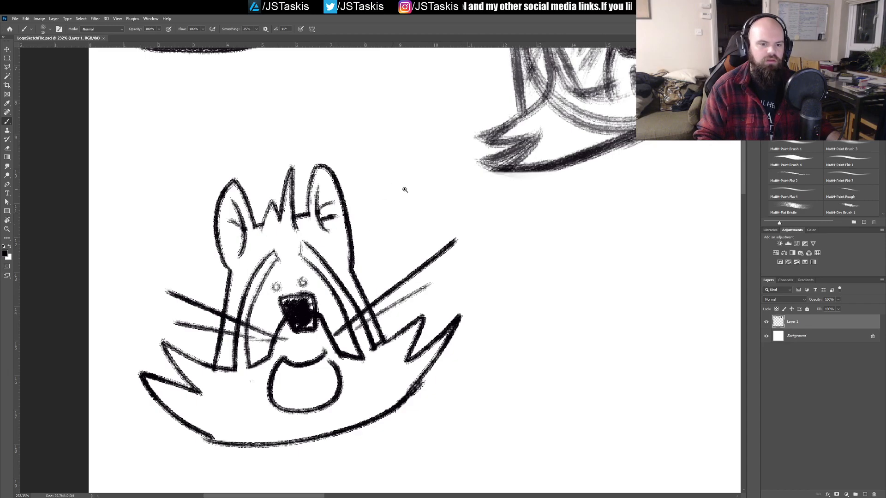
Step: Draw a curved tongue and a small heart-shaped throat detail inside the open mouth
{"action": "scroll", "coordinate": [389, 203], "scroll_direction": "down", "scroll_amount": 3}
{"action": "left_click_drag", "start_coordinate": [359, 217], "coordinate": [330, 215]}
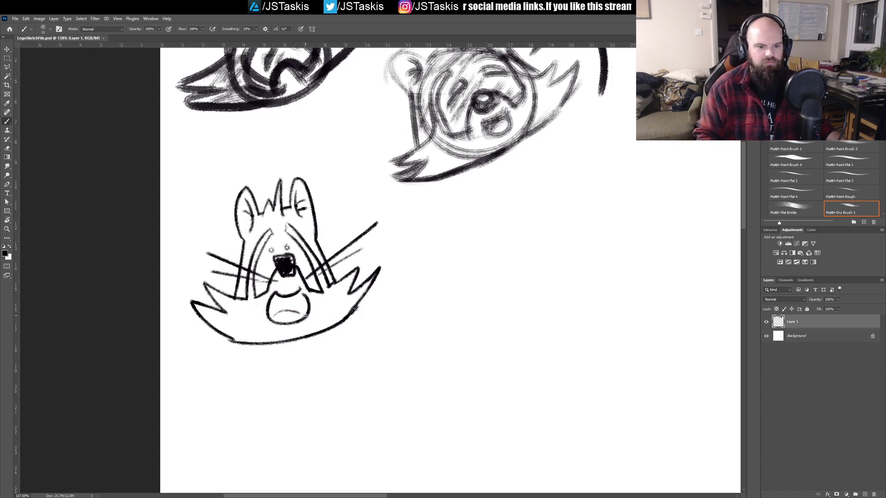
{"action": "mouse_move", "coordinate": [273, 316]}
{"action": "left_mouse_down"}
{"action": "mouse_move", "coordinate": [306, 315]}
{"action": "mouse_move", "coordinate": [293, 300]}
{"action": "mouse_move", "coordinate": [297, 310]}
{"action": "left_mouse_up"}
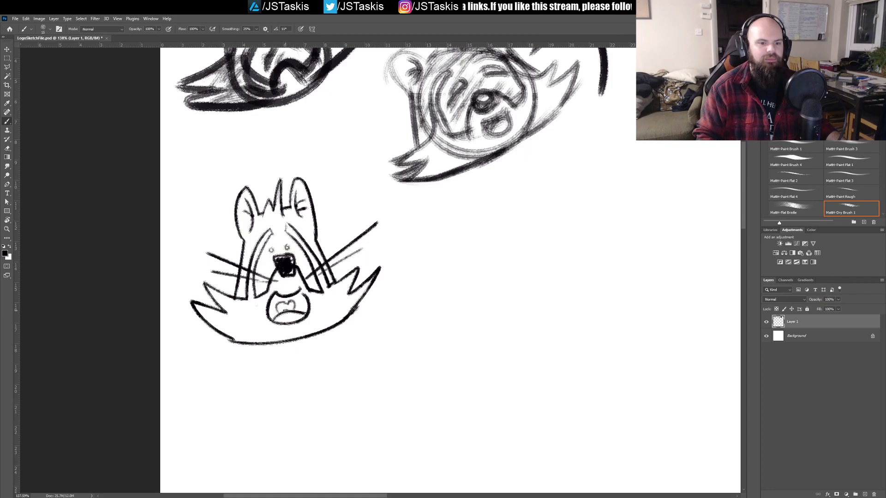
{"action": "left_click_drag", "start_coordinate": [293, 292], "coordinate": [300, 312]}
{"action": "key", "text": "ctrl+z"}
Step: Shade the inside of the open mouth dark grey with a larger brush
{"action": "key", "text": "bracketright"}
{"action": "key", "text": "bracketright"}
{"action": "key", "text": "bracketright"}
{"action": "key", "text": "bracketright"}
{"action": "mouse_move", "coordinate": [273, 303]}
{"action": "left_mouse_down"}
{"action": "mouse_move", "coordinate": [300, 308]}
{"action": "mouse_move", "coordinate": [279, 320]}
{"action": "mouse_move", "coordinate": [294, 320]}
{"action": "mouse_move", "coordinate": [301, 298]}
{"action": "mouse_move", "coordinate": [305, 313]}
{"action": "mouse_move", "coordinate": [301, 297]}
{"action": "mouse_move", "coordinate": [304, 310]}
{"action": "mouse_move", "coordinate": [297, 299]}
{"action": "mouse_move", "coordinate": [280, 306]}
{"action": "mouse_move", "coordinate": [291, 308]}
{"action": "mouse_move", "coordinate": [281, 316]}
{"action": "mouse_move", "coordinate": [302, 320]}
{"action": "mouse_move", "coordinate": [283, 312]}
{"action": "left_mouse_up"}
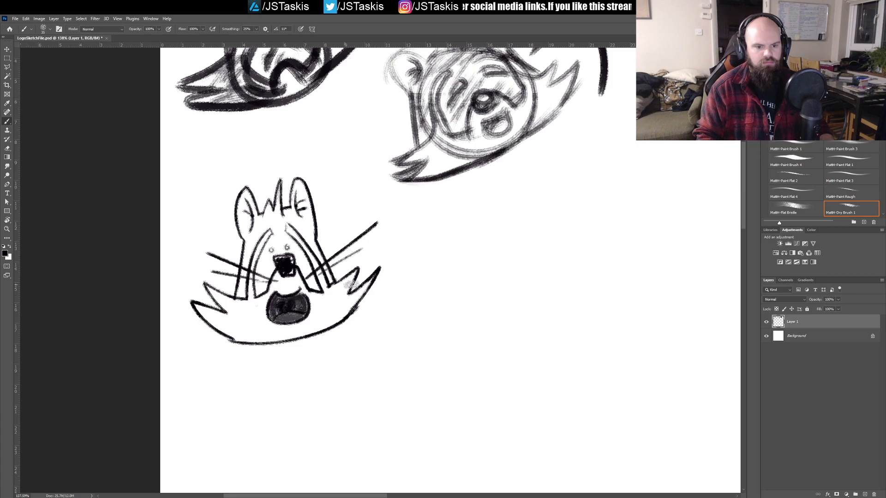
{"action": "key", "text": "c"}
{"action": "left_click", "coordinate": [286, 301]}
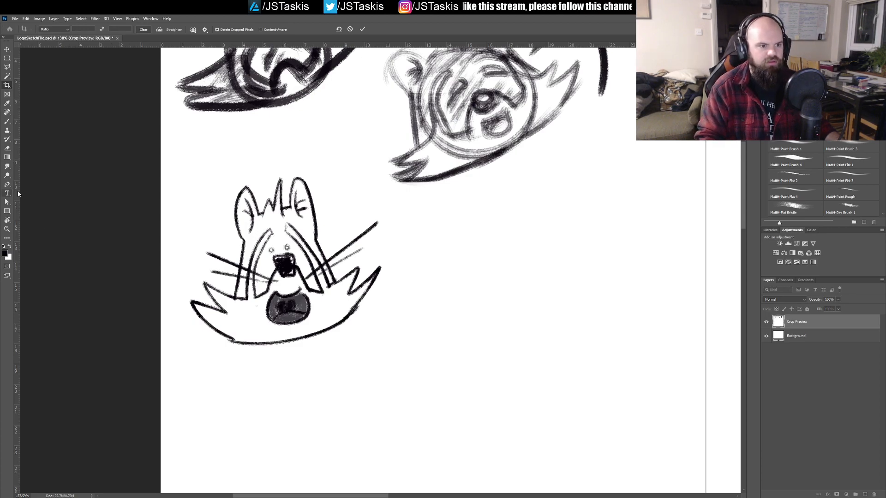
{"action": "left_click", "coordinate": [8, 121]}
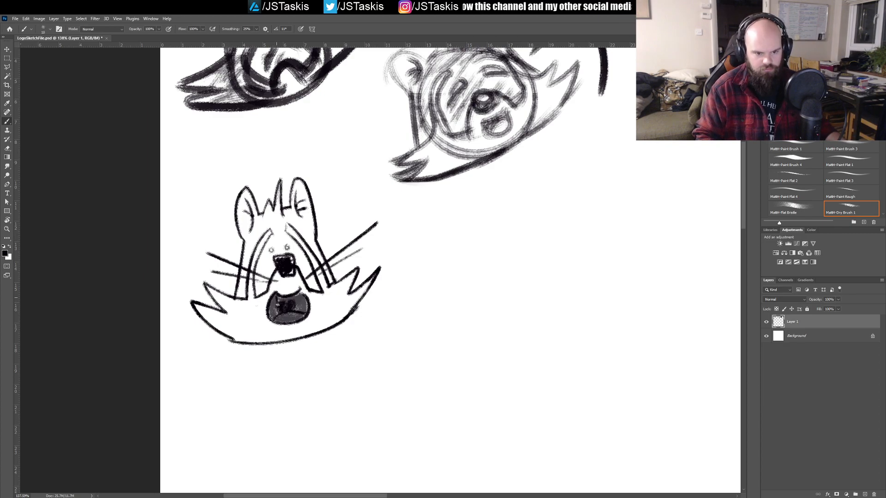
Step: Paint white teeth along the upper edge of the shaded mouth, alternating between white and black
{"action": "key", "text": "x"}
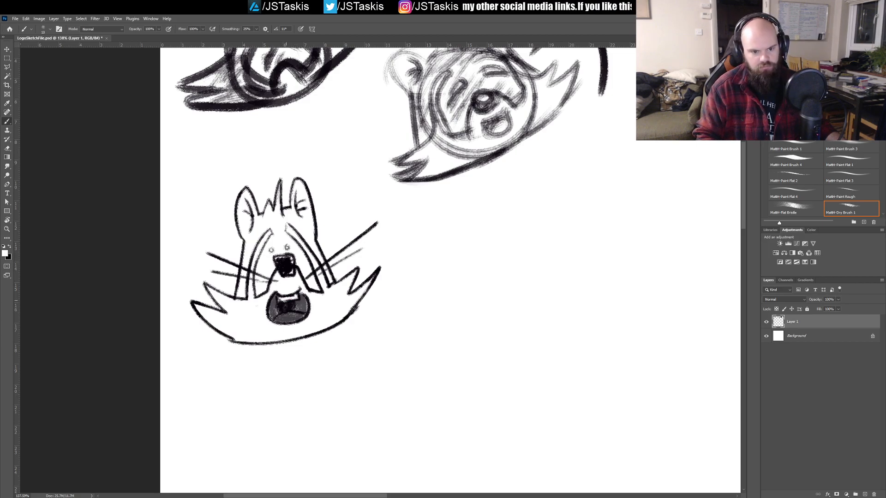
{"action": "key", "text": "x"}
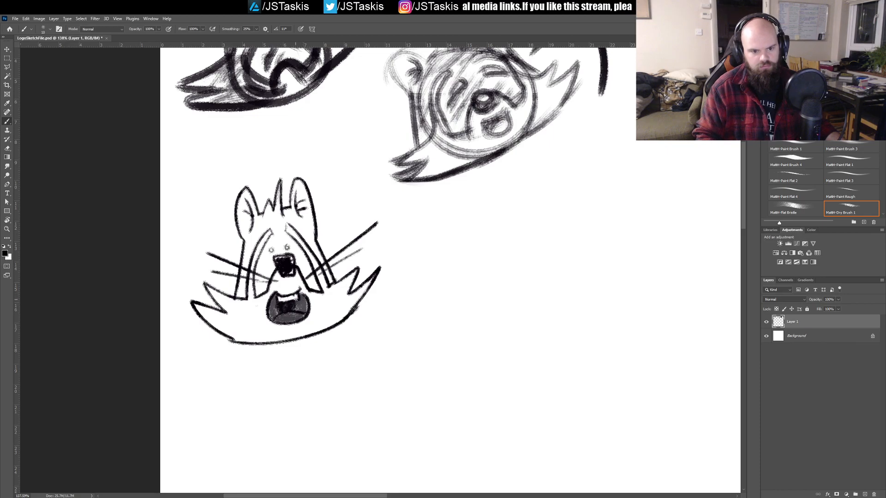
{"action": "key", "text": "x"}
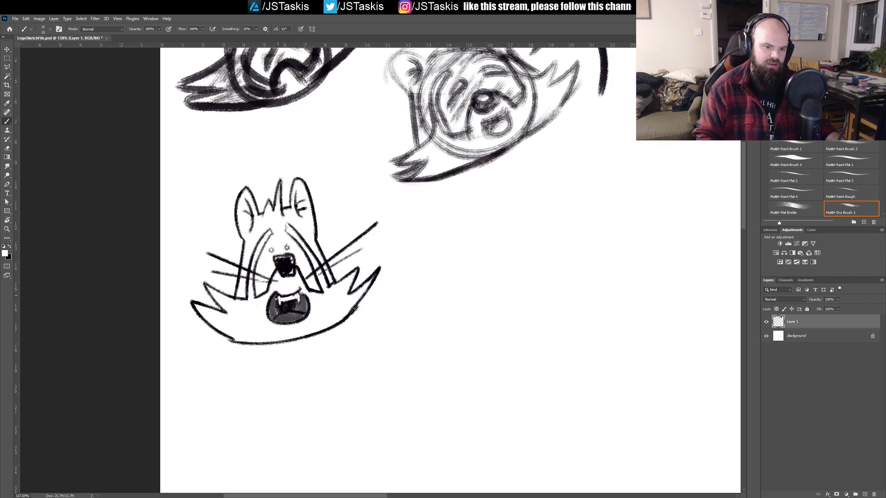
Step: Undo the last stroke on the teeth and repaint that spot inside the open mouth with a short brush stroke
{"action": "key", "text": "ctrl+z"}
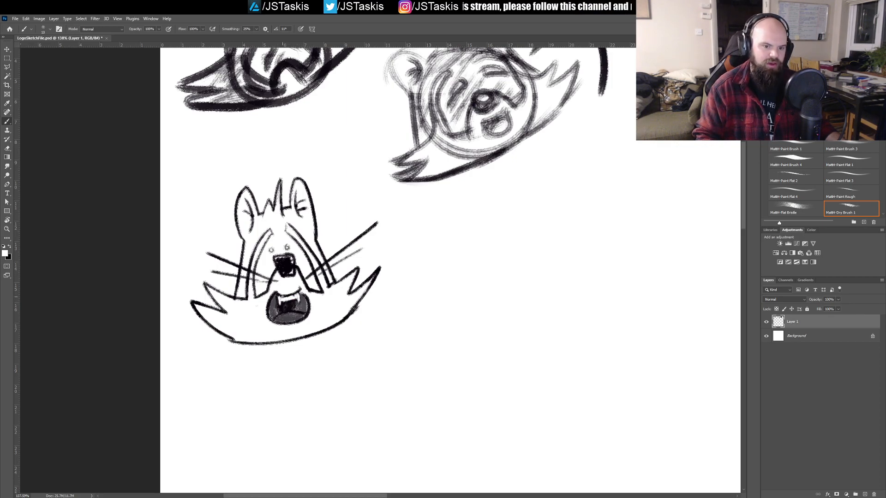
{"action": "left_click_drag", "start_coordinate": [297, 299], "coordinate": [297, 304]}
{"action": "key", "text": "c"}
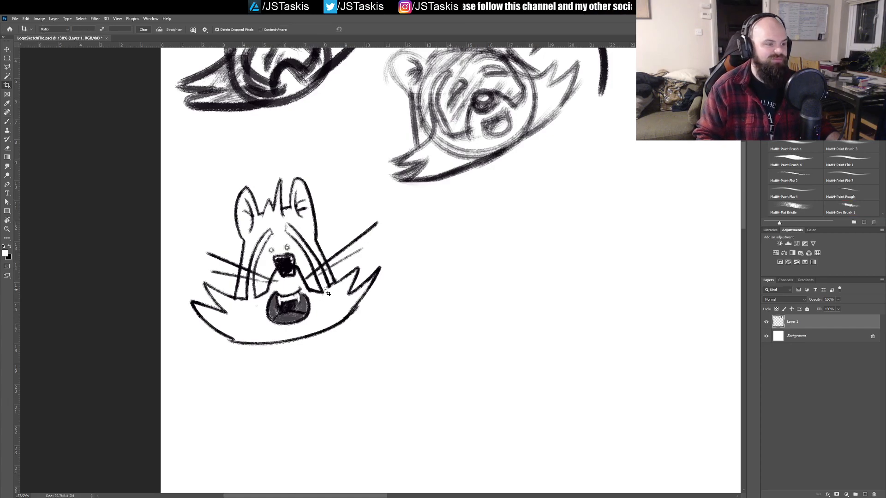
{"action": "key", "text": "b"}
{"action": "left_click_drag", "start_coordinate": [463, 277], "coordinate": [322, 302]}
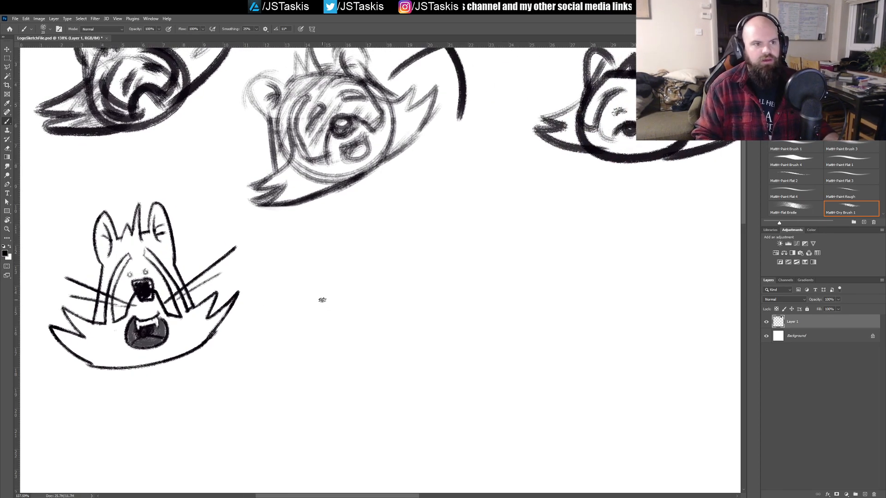
{"action": "key", "text": "bracketleft"}
{"action": "mouse_move", "coordinate": [342, 238]}
{"action": "left_mouse_down"}
{"action": "mouse_move", "coordinate": [387, 283]}
{"action": "mouse_move", "coordinate": [345, 240]}
{"action": "left_mouse_up"}
{"action": "key", "text": "ctrl+z"}
{"action": "left_click_drag", "start_coordinate": [323, 326], "coordinate": [324, 265]}
{"action": "left_click_drag", "start_coordinate": [212, 259], "coordinate": [263, 290]}
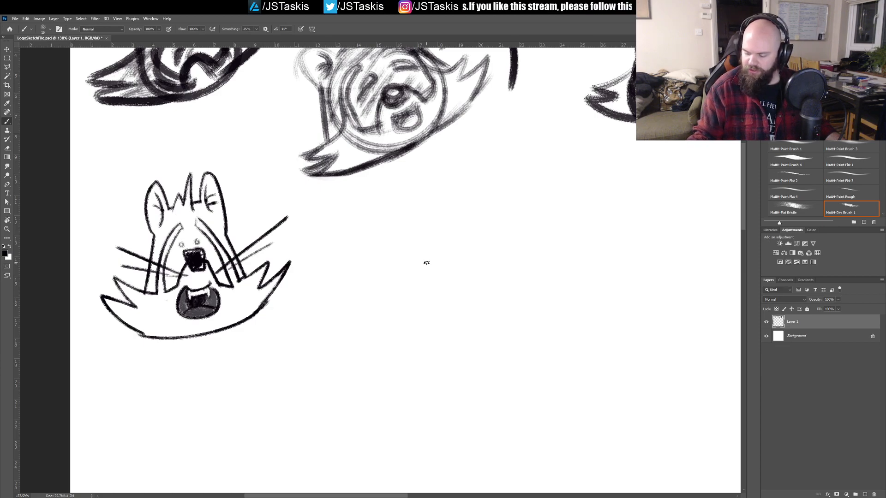
{"action": "left_click_drag", "start_coordinate": [479, 236], "coordinate": [397, 226]}
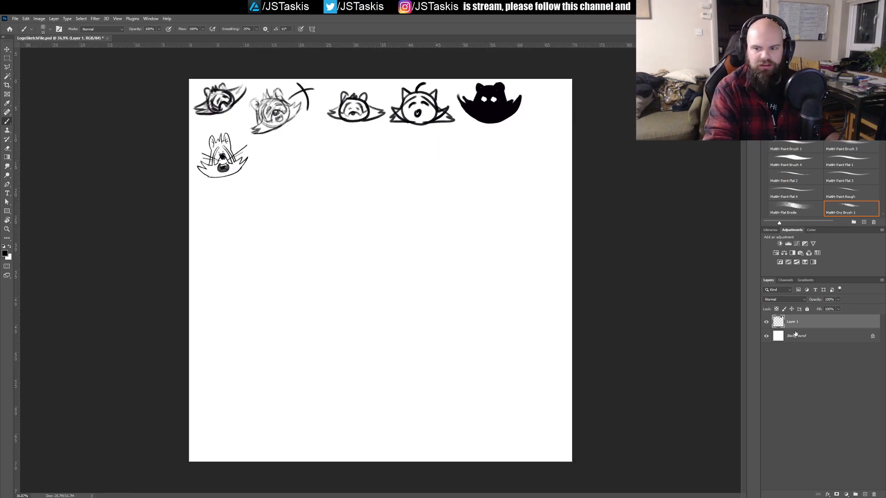
Step: Hide the sketch layer and paste the copied Ren and Stimpy reference picture as a new layer
{"action": "left_click", "coordinate": [765, 322]}
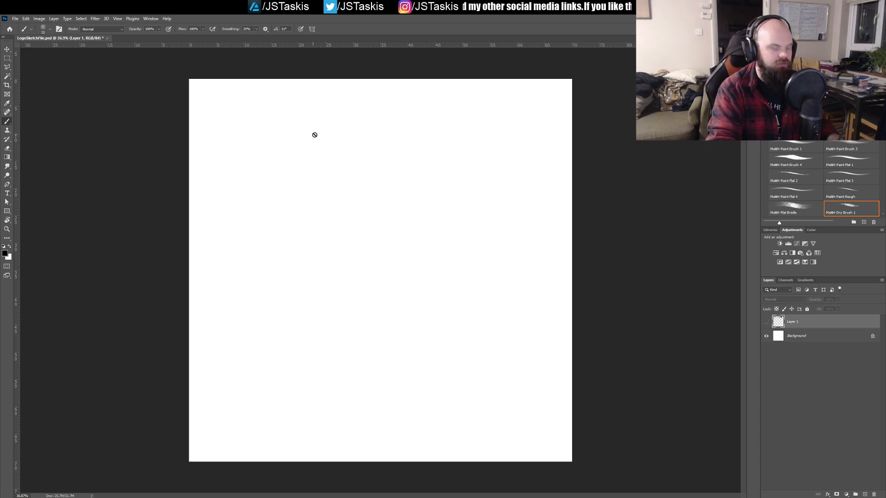
{"action": "key", "text": "ctrl+v"}
{"action": "key", "text": "v"}
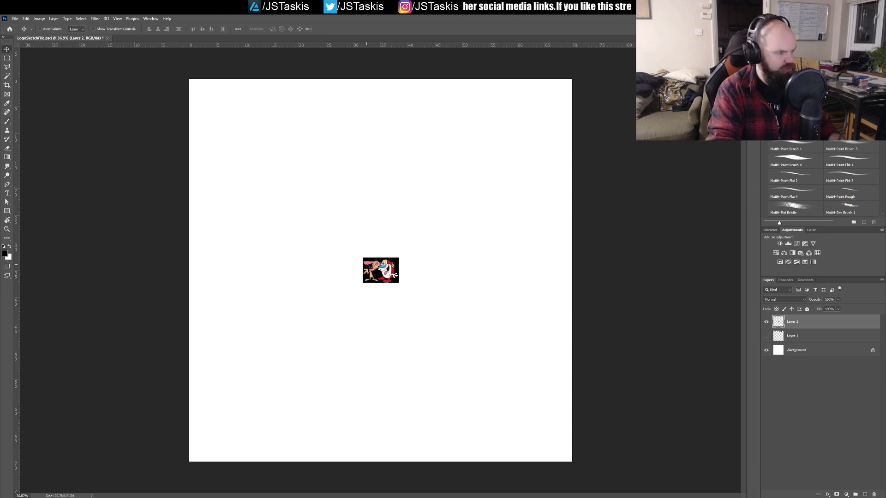
Step: Move the pasted reference picture to the canvas's upper-left corner and scale it up to a little over twice its size
{"action": "left_click_drag", "start_coordinate": [379, 272], "coordinate": [278, 142]}
{"action": "left_click", "coordinate": [94, 29]}
{"action": "left_click_drag", "start_coordinate": [234, 111], "coordinate": [254, 122]}
{"action": "left_click", "coordinate": [343, 28]}
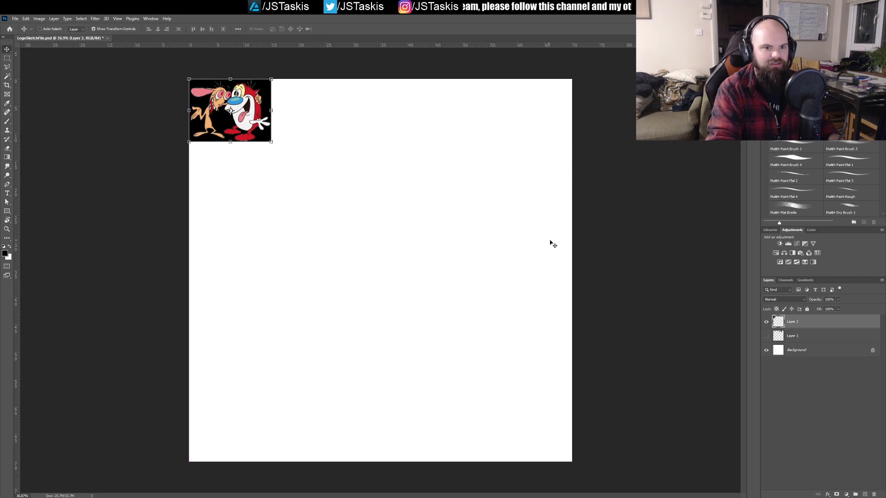
Step: Examine the faces, mouths and outlines of the two cartoon characters in the reference picture up close
{"action": "left_click_drag", "start_coordinate": [286, 134], "coordinate": [370, 148]}
{"action": "left_click_drag", "start_coordinate": [192, 67], "coordinate": [512, 286]}
{"action": "left_click_drag", "start_coordinate": [450, 265], "coordinate": [414, 259]}
{"action": "left_click_drag", "start_coordinate": [361, 214], "coordinate": [455, 314]}
{"action": "left_click_drag", "start_coordinate": [489, 339], "coordinate": [507, 315]}
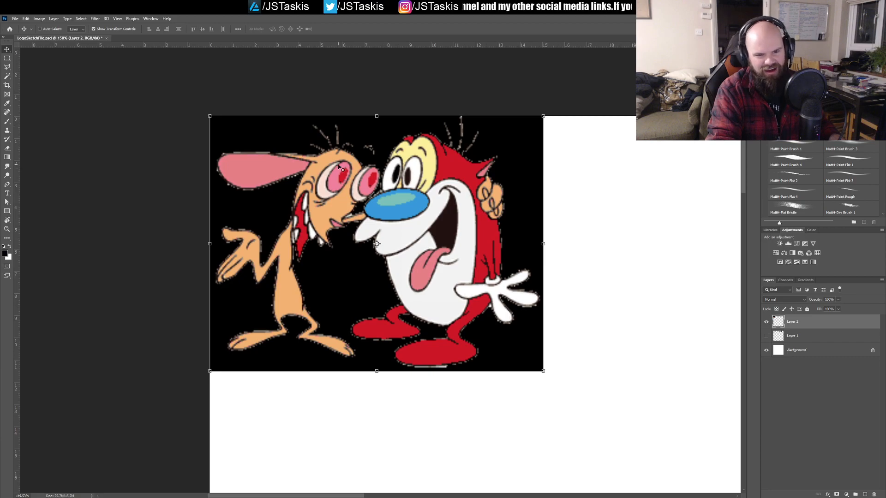
{"action": "left_click_drag", "start_coordinate": [456, 266], "coordinate": [359, 254]}
{"action": "left_click_drag", "start_coordinate": [511, 270], "coordinate": [346, 220]}
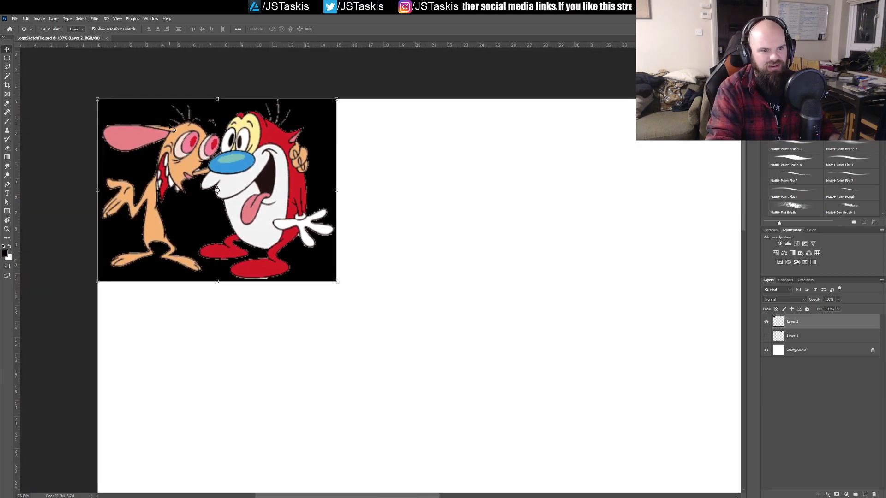
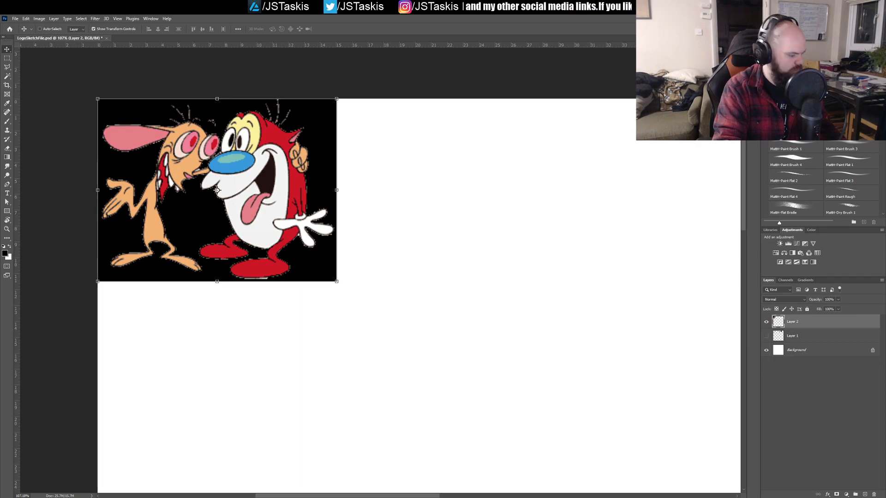
Step: Paste the copied four-panel cartoon picture as a new layer and fit it beside the Ren and Stimpy picture at the same height
{"action": "key", "text": "ctrl+v"}
{"action": "left_click_drag", "start_coordinate": [327, 246], "coordinate": [367, 141]}
{"action": "left_click_drag", "start_coordinate": [343, 365], "coordinate": [314, 357]}
{"action": "left_click_drag", "start_coordinate": [330, 339], "coordinate": [352, 193]}
{"action": "left_click_drag", "start_coordinate": [330, 282], "coordinate": [217, 328]}
{"action": "left_click_drag", "start_coordinate": [319, 314], "coordinate": [307, 314]}
{"action": "left_click_drag", "start_coordinate": [324, 283], "coordinate": [380, 251]}
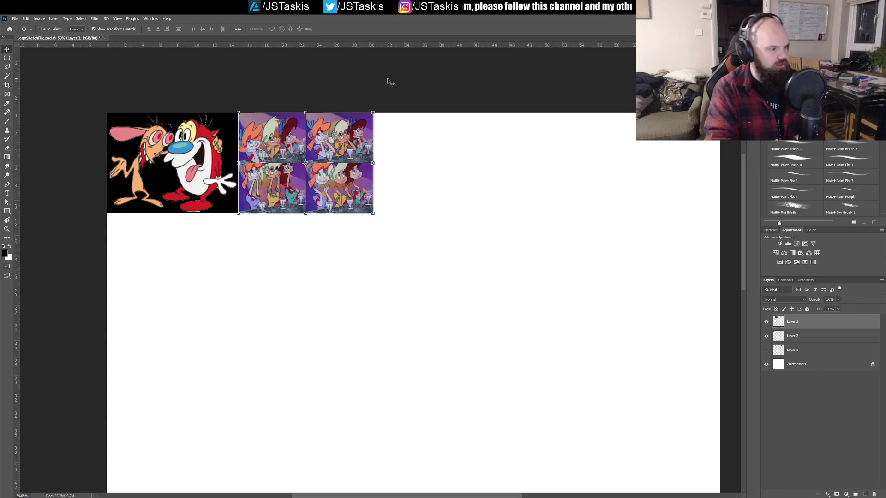
Step: Paste the copied desert picture of three cartoon characters, place it next in the row and scale it to about 62%
{"action": "key", "text": "ctrl+v"}
{"action": "left_click_drag", "start_coordinate": [350, 320], "coordinate": [435, 213]}
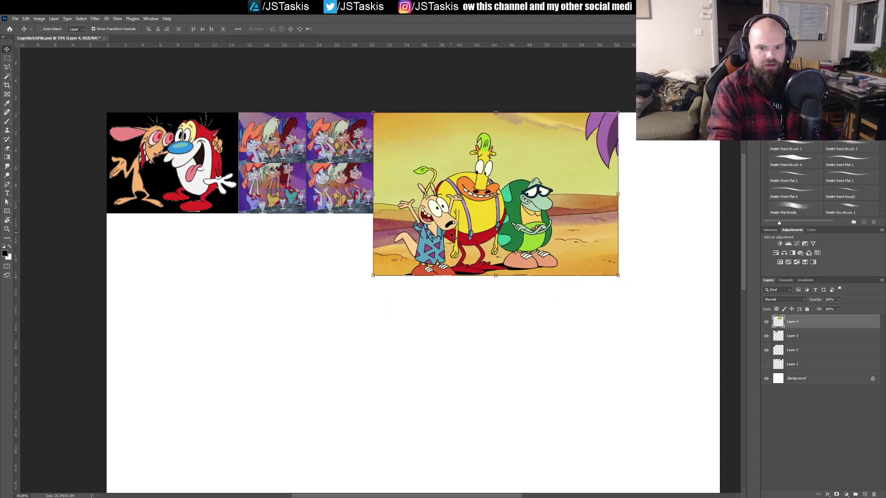
{"action": "left_click_drag", "start_coordinate": [616, 274], "coordinate": [528, 207]}
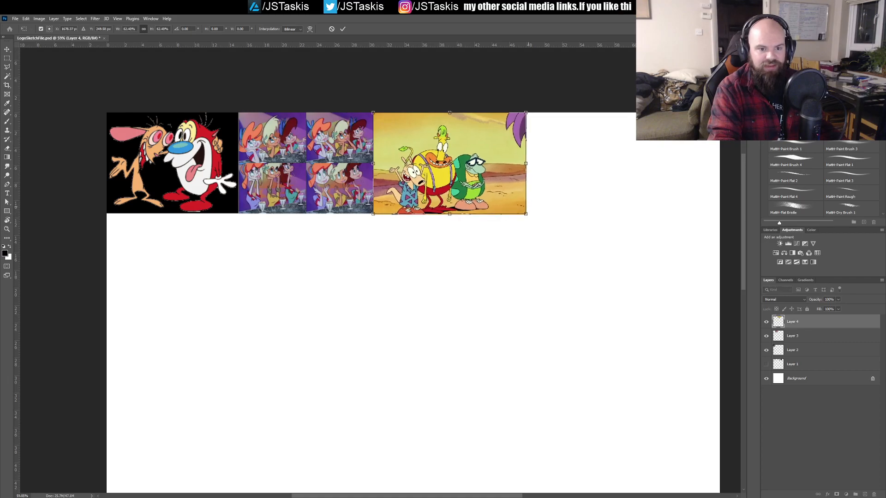
{"action": "left_click", "coordinate": [344, 28]}
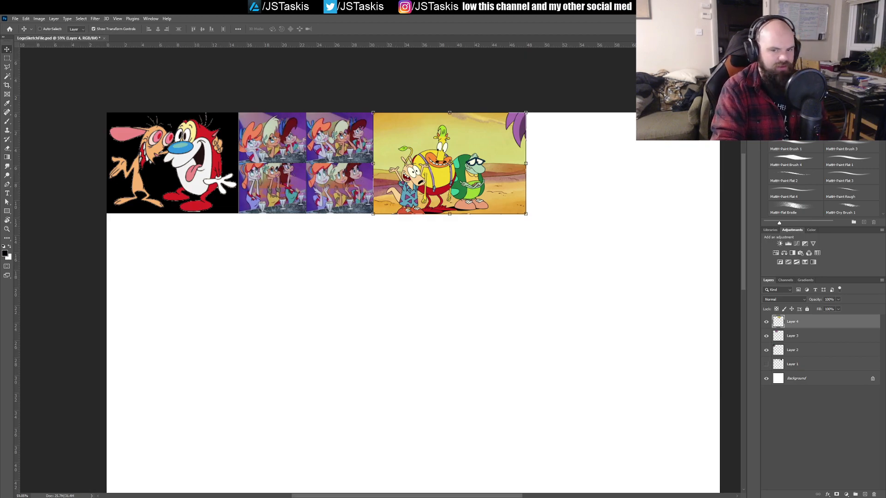
Step: Paste the copied bloodshot-eyed Rocko picture and shrink it to the row's height against the desert picture's outer edge
{"action": "key", "text": "ctrl+v"}
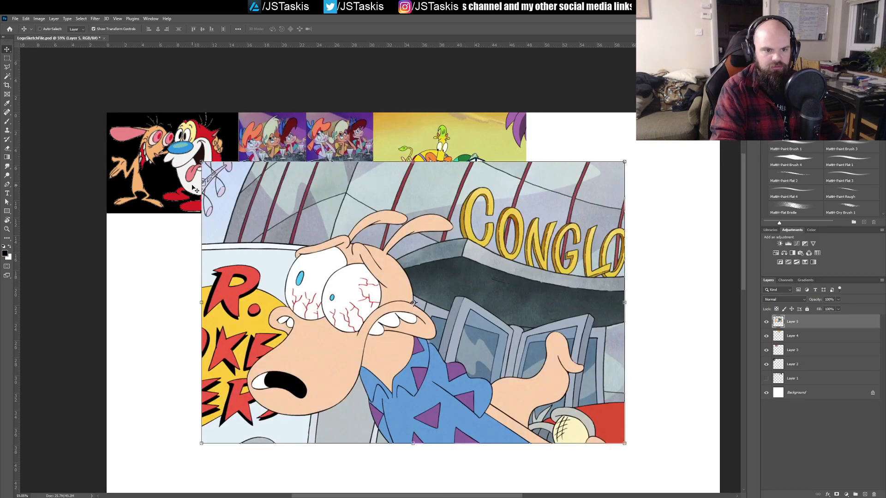
{"action": "left_click_drag", "start_coordinate": [201, 162], "coordinate": [481, 348]}
{"action": "left_click_drag", "start_coordinate": [534, 404], "coordinate": [579, 168]}
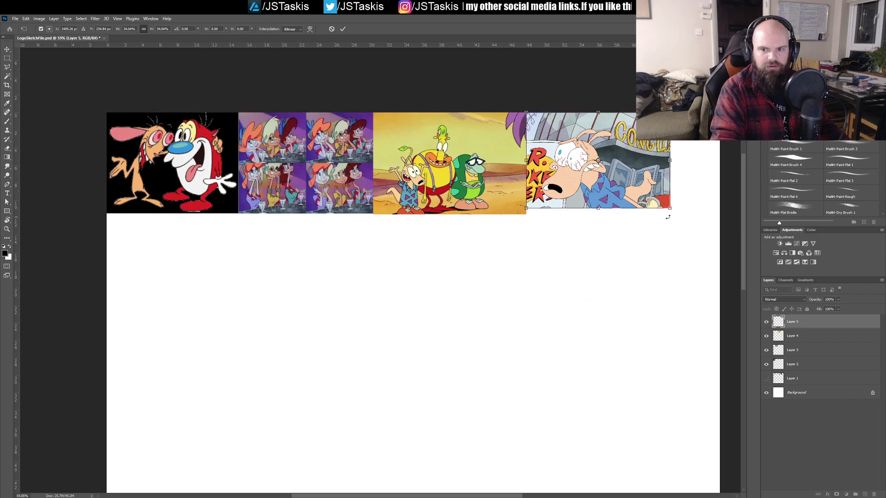
{"action": "left_click_drag", "start_coordinate": [670, 208], "coordinate": [679, 215]}
{"action": "left_click", "coordinate": [345, 28]}
{"action": "mouse_move", "coordinate": [530, 128]}
{"action": "left_mouse_down"}
{"action": "mouse_move", "coordinate": [172, 236]}
{"action": "mouse_move", "coordinate": [530, 127]}
{"action": "left_mouse_up"}
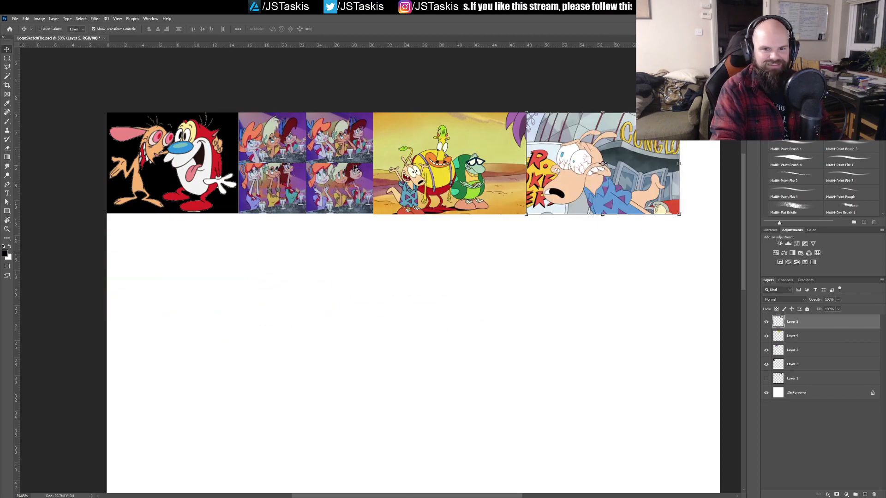
{"action": "left_click", "coordinate": [787, 379], "text": "shift"}
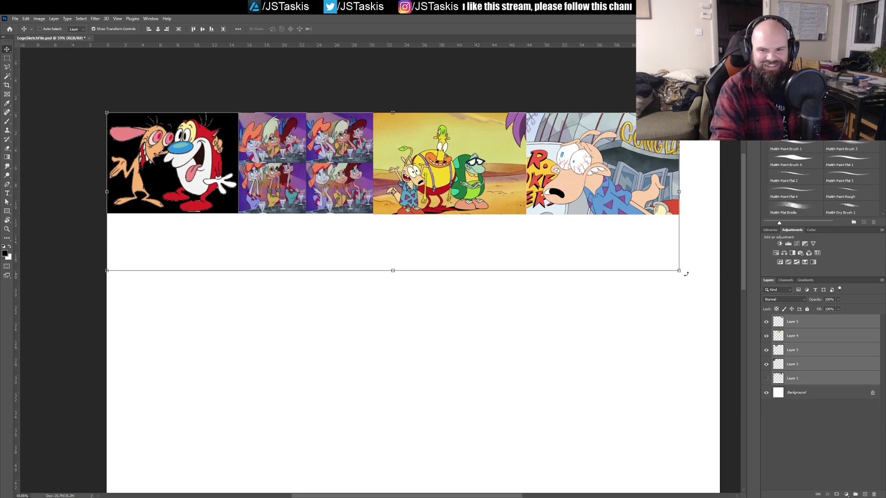
{"action": "left_click_drag", "start_coordinate": [687, 272], "coordinate": [718, 299]}
{"action": "left_click", "coordinate": [342, 29]}
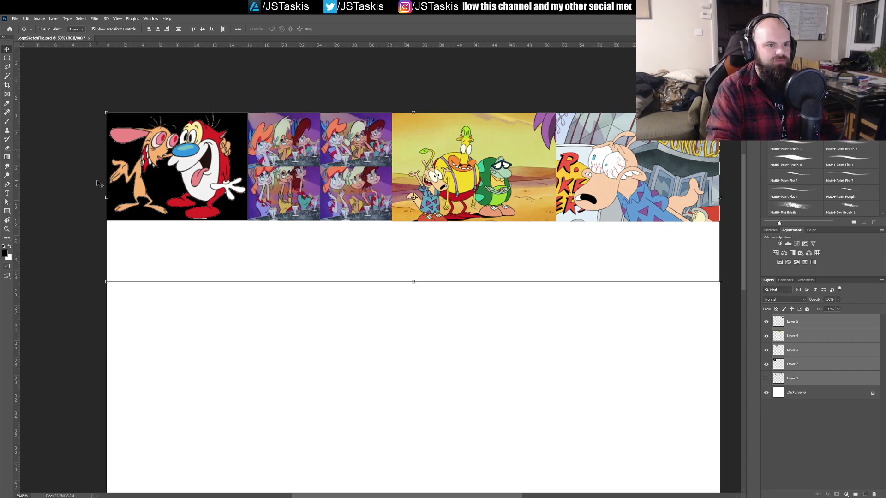
{"action": "left_click", "coordinate": [797, 378]}
{"action": "left_click", "coordinate": [798, 364]}
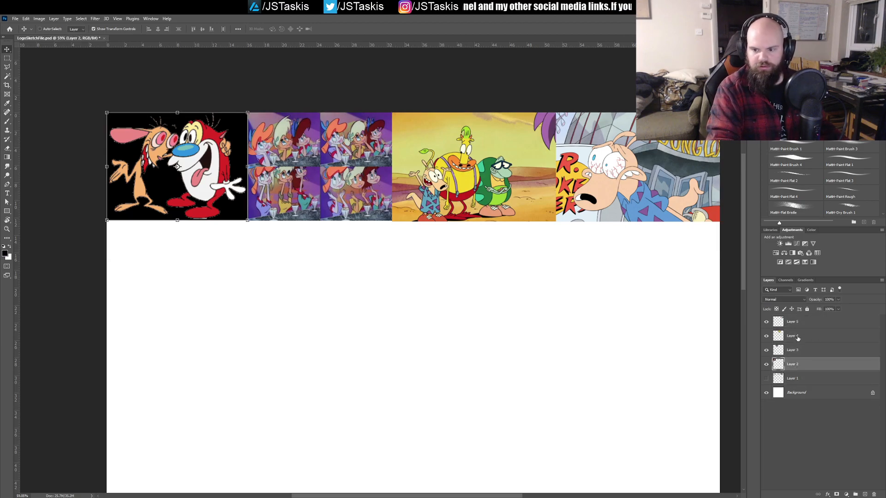
{"action": "left_click", "coordinate": [797, 327], "text": "shift"}
{"action": "key", "text": "ctrl+z"}
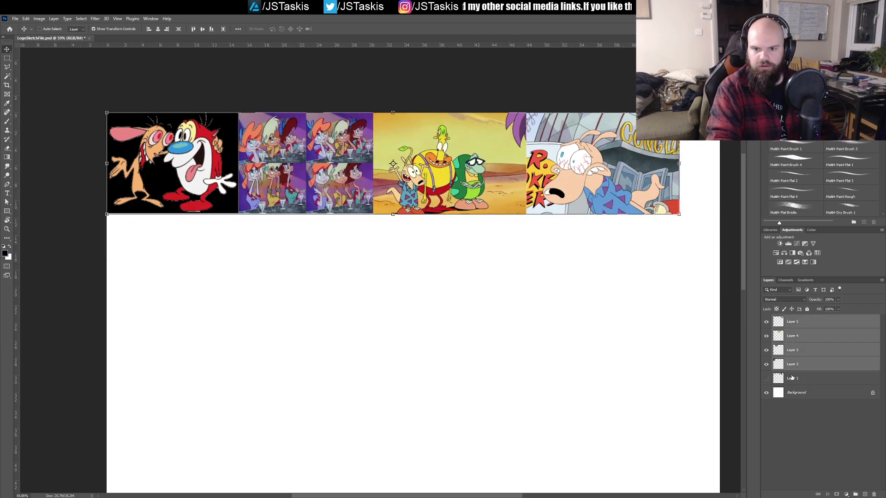
Step: Scale the four reference picture layers together, without the hidden sketch layer, to about 107% so the row spans the canvas width
{"action": "left_click", "coordinate": [792, 378]}
{"action": "left_click", "coordinate": [795, 366]}
{"action": "left_click", "coordinate": [793, 328], "text": "shift"}
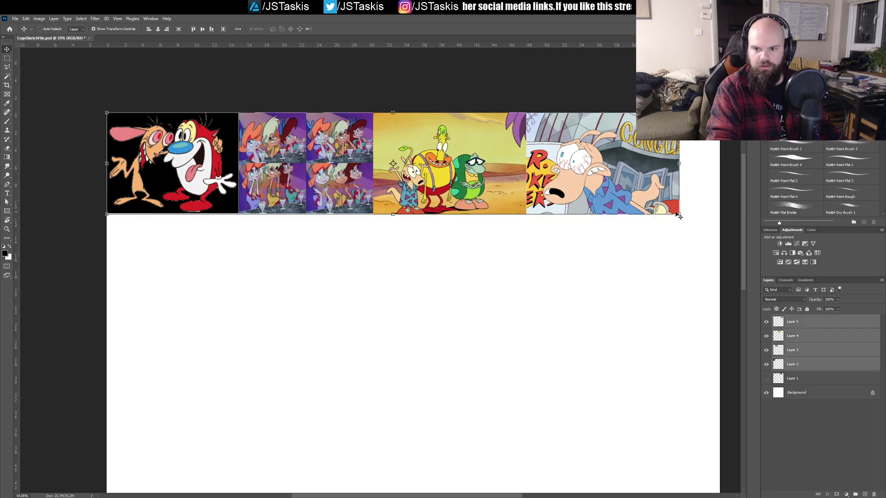
{"action": "left_click_drag", "start_coordinate": [679, 215], "coordinate": [720, 222]}
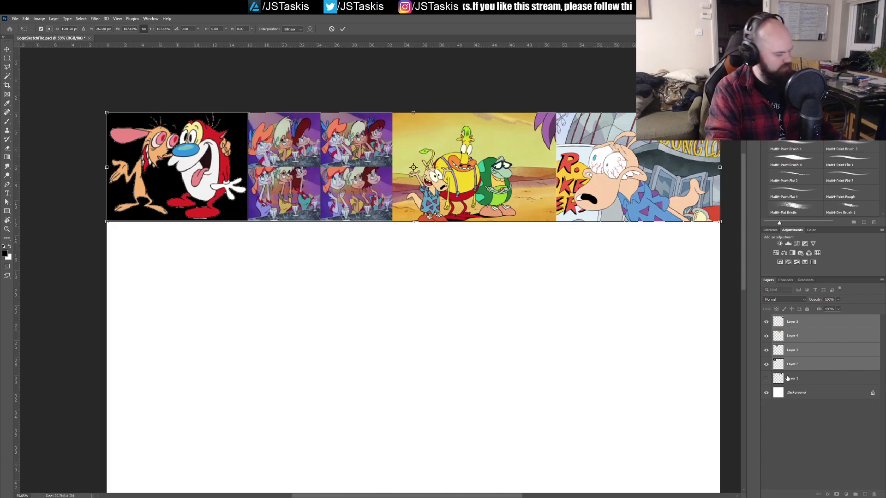
Step: Group the four reference picture layers, Layer 2 through Layer 5
{"action": "left_click", "coordinate": [793, 350]}
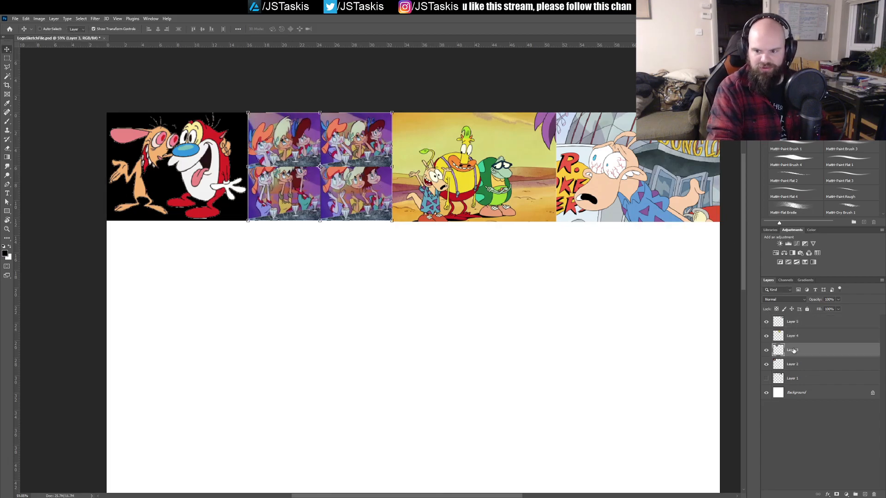
{"action": "left_click", "coordinate": [794, 323]}
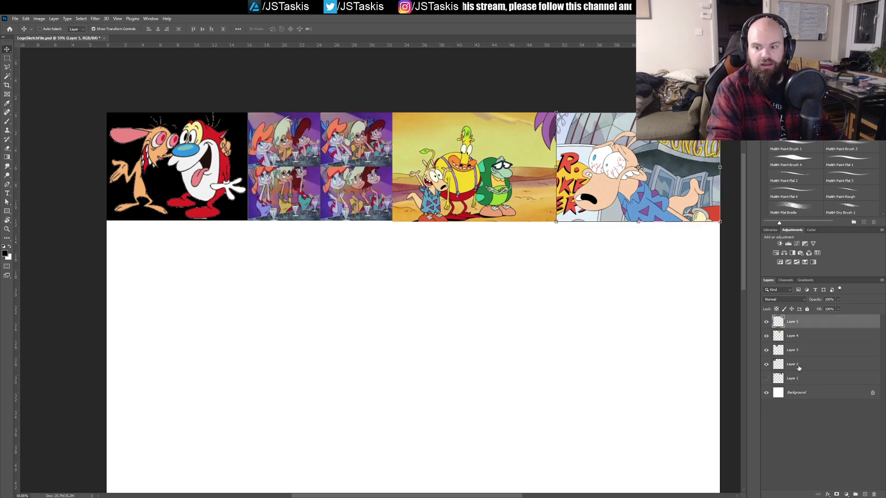
{"action": "left_click", "coordinate": [798, 367], "text": "shift"}
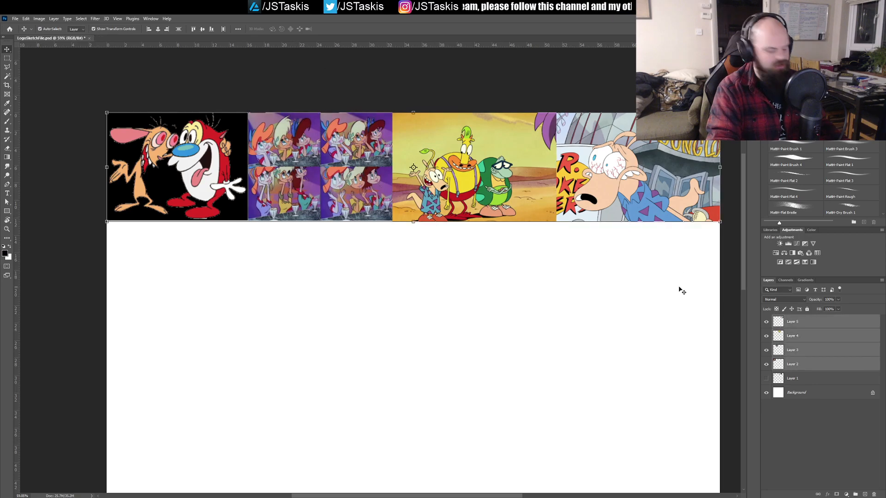
{"action": "key", "text": "ctrl+g"}
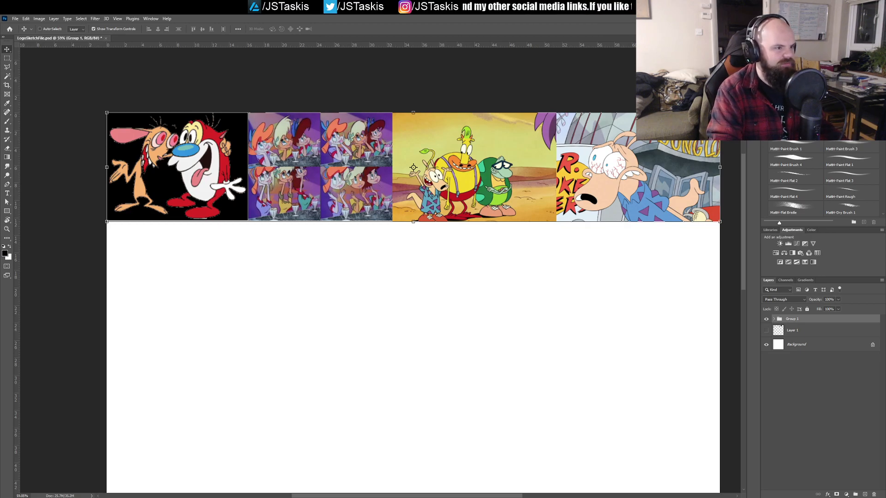
Step: Paste the copied cow and chicken picture, place it beneath the Ren and Stimpy picture and scale it to about 179%
{"action": "key", "text": "ctrl+v"}
{"action": "key", "text": "ctrl+t"}
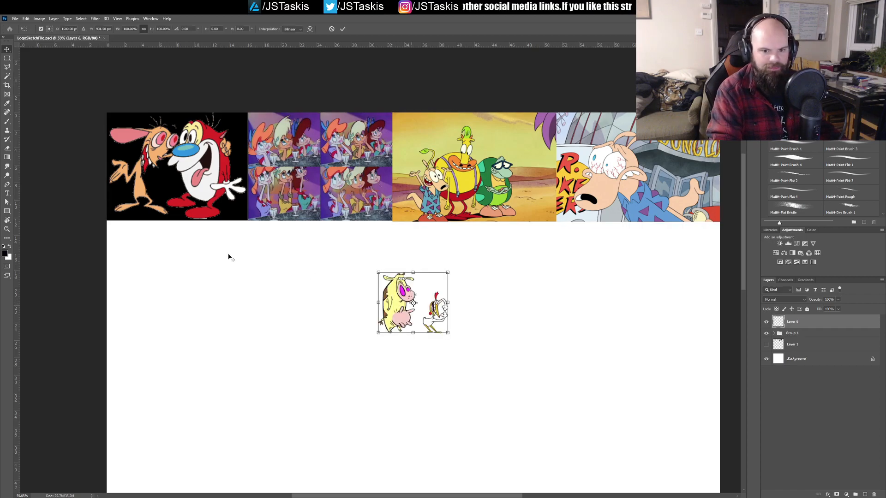
{"action": "left_click_drag", "start_coordinate": [417, 310], "coordinate": [147, 260]}
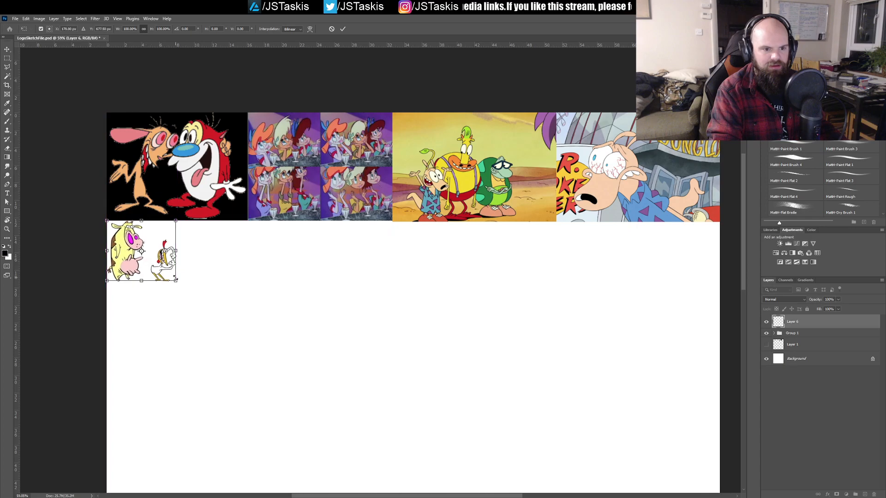
{"action": "left_click_drag", "start_coordinate": [178, 285], "coordinate": [235, 322]}
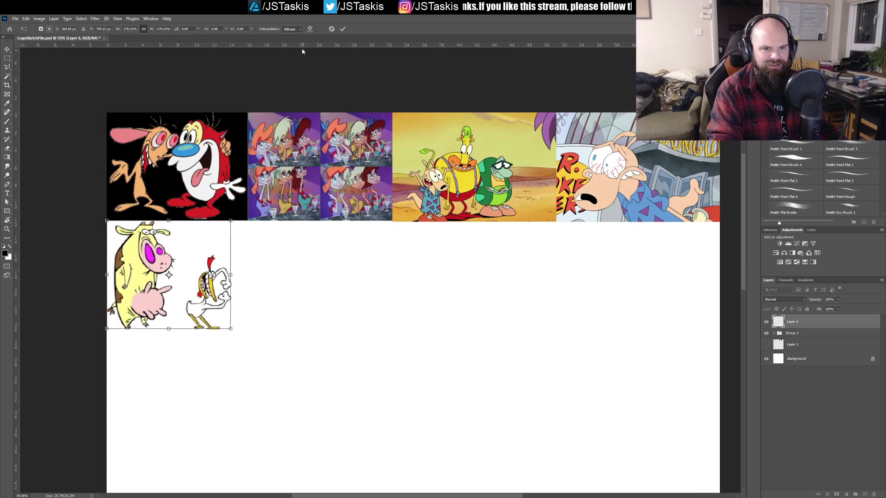
{"action": "left_click", "coordinate": [343, 29]}
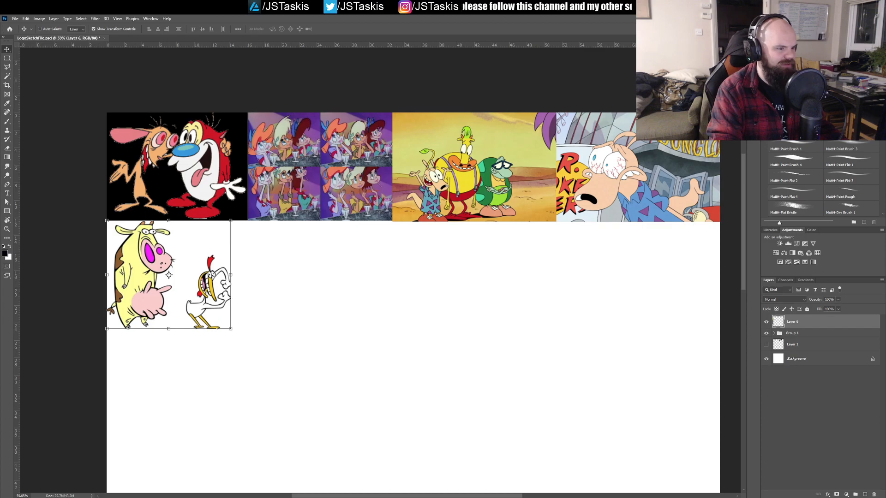
Step: Paste the copied red devil picture beside the cow and chicken and scale it to about 134% to match their height
{"action": "key", "text": "ctrl+v"}
{"action": "left_click_drag", "start_coordinate": [422, 326], "coordinate": [324, 331]}
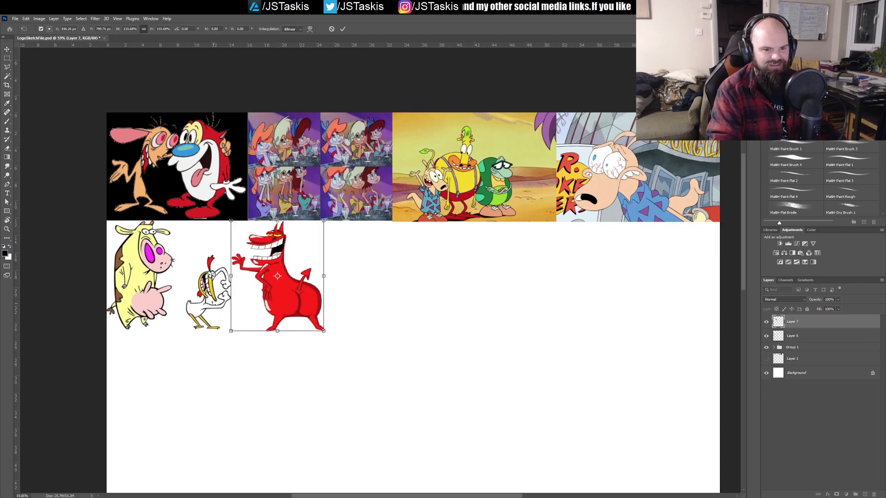
{"action": "left_click", "coordinate": [344, 28]}
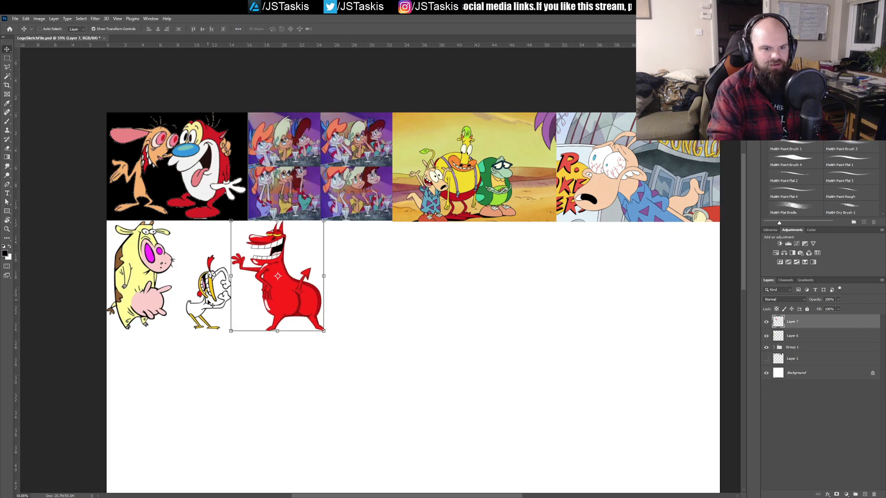
Step: Undo the stray moves of the red devil picture and turn off the display of transform controls
{"action": "left_click", "coordinate": [280, 380]}
{"action": "left_click_drag", "start_coordinate": [280, 379], "coordinate": [187, 331]}
{"action": "key", "text": "ctrl+z"}
{"action": "left_click_drag", "start_coordinate": [282, 375], "coordinate": [247, 366]}
{"action": "key", "text": "ctrl+z"}
{"action": "left_click", "coordinate": [94, 29]}
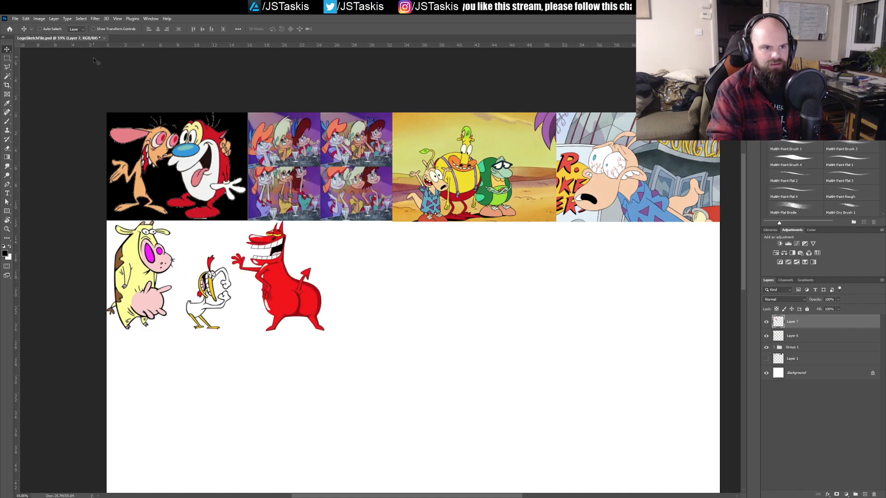
{"action": "left_click_drag", "start_coordinate": [361, 402], "coordinate": [219, 329]}
{"action": "key", "text": "ctrl+z"}
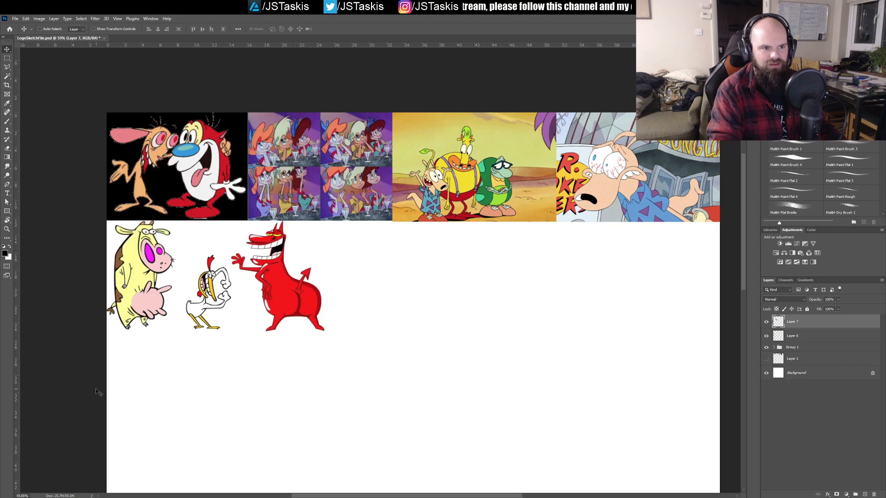
{"action": "left_click_drag", "start_coordinate": [84, 407], "coordinate": [399, 305]}
{"action": "left_click_drag", "start_coordinate": [297, 370], "coordinate": [257, 315]}
{"action": "key", "text": "ctrl+z"}
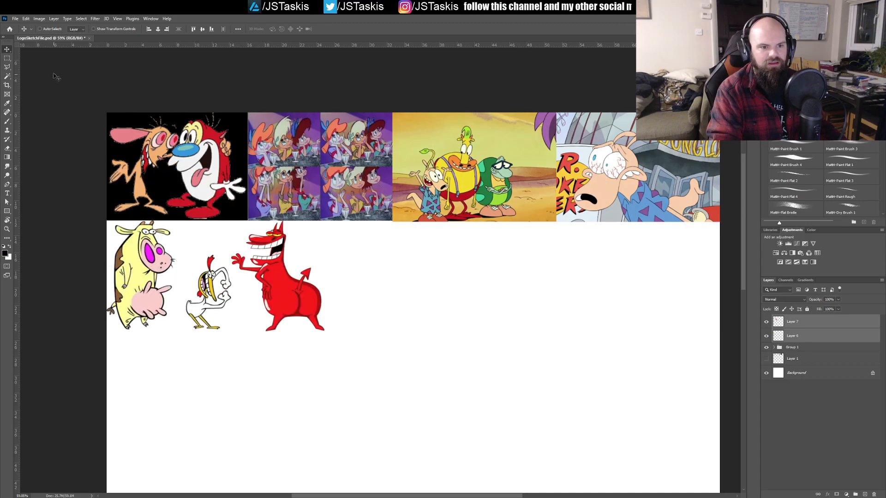
{"action": "left_click_drag", "start_coordinate": [326, 395], "coordinate": [217, 272]}
{"action": "key", "text": "ctrl+z"}
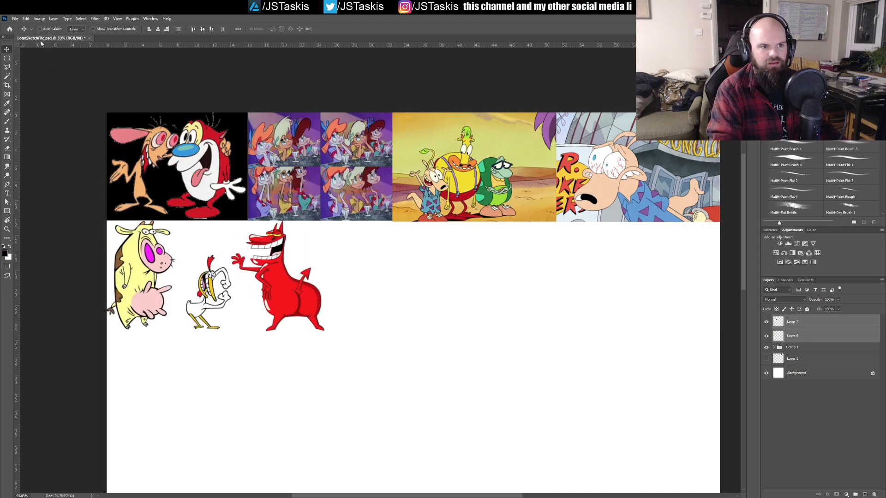
{"action": "left_click_drag", "start_coordinate": [67, 299], "coordinate": [236, 328]}
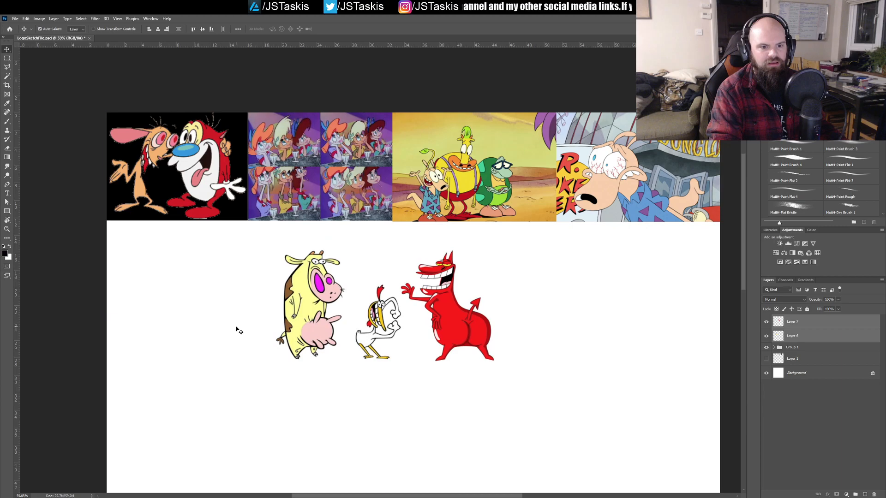
{"action": "key", "text": "ctrl+z"}
Step: Move the cow and chicken layer and the red devil layer into Group 1 and expand the group
{"action": "left_click", "coordinate": [796, 336]}
{"action": "left_click", "coordinate": [799, 309]}
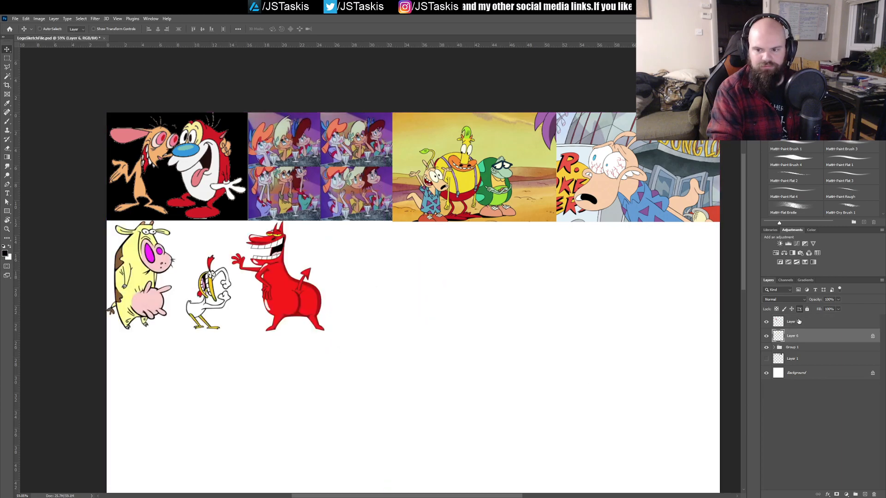
{"action": "left_click", "coordinate": [799, 309]}
{"action": "left_click", "coordinate": [789, 323], "text": "shift"}
{"action": "left_click_drag", "start_coordinate": [789, 323], "coordinate": [770, 339]}
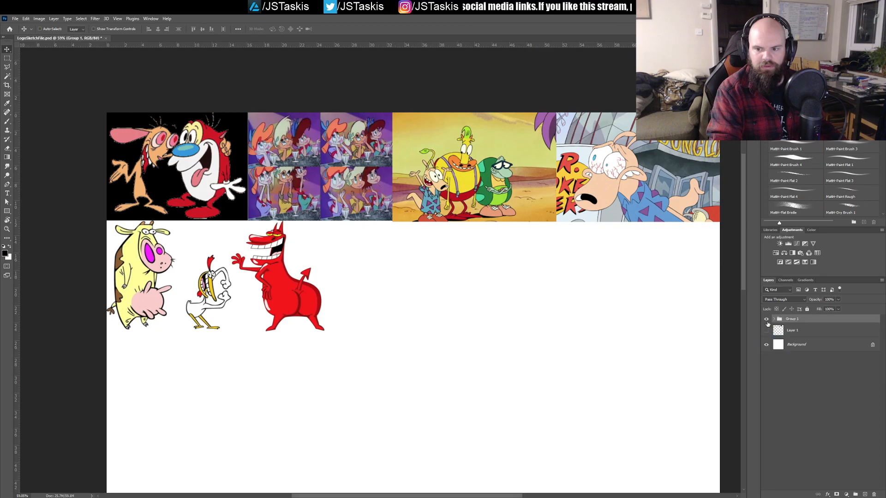
{"action": "left_click", "coordinate": [774, 320]}
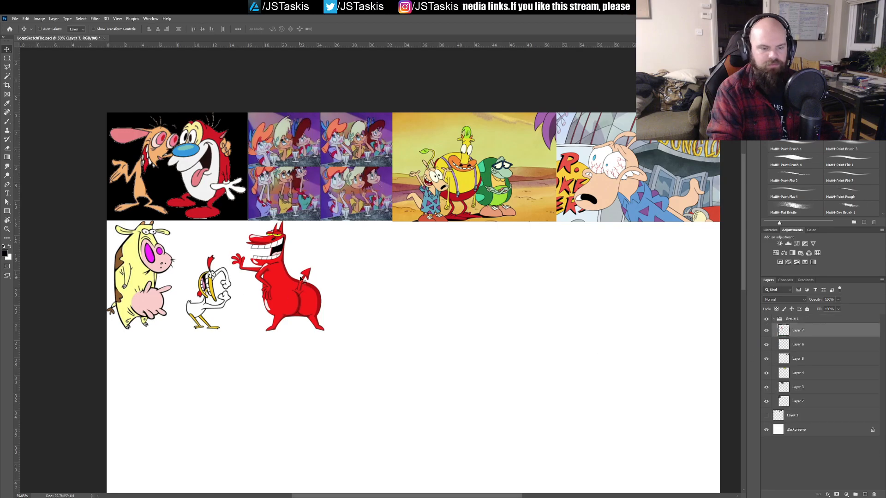
Step: Rename the group of reference pictures as Moodboard
{"action": "double_click", "coordinate": [792, 319]}
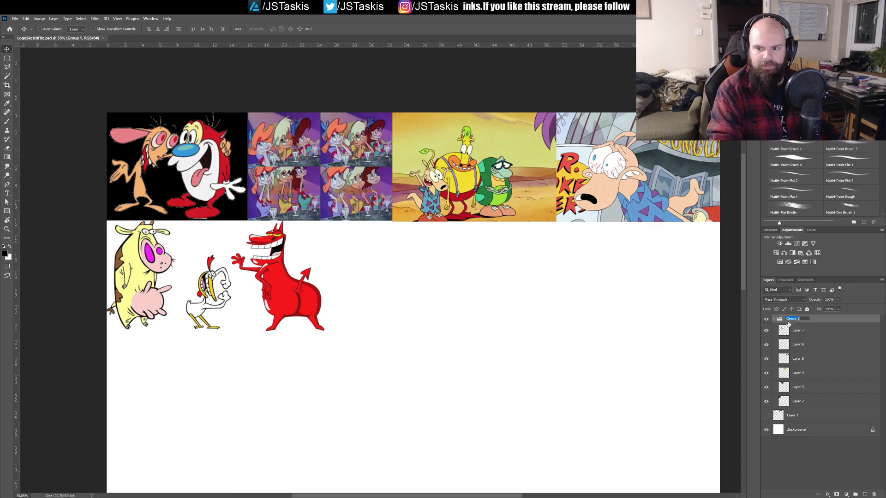
{"action": "type", "text": "Mo"}
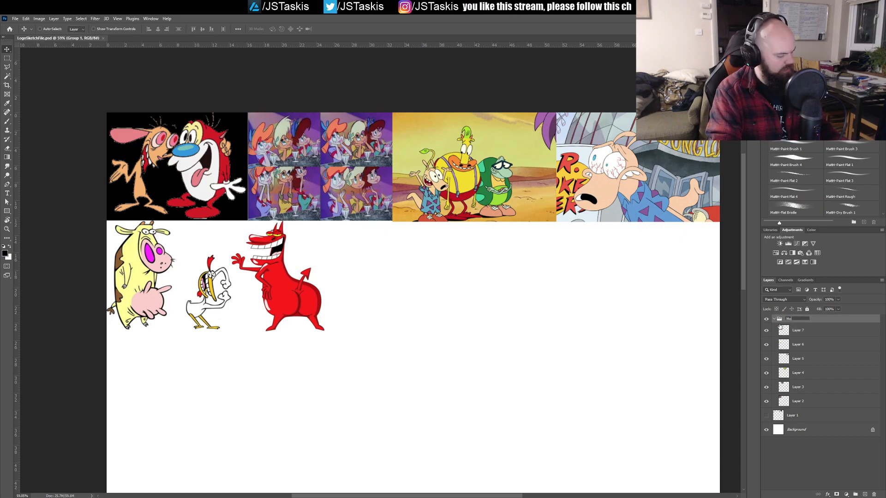
{"action": "type", "text": "ddboard"}
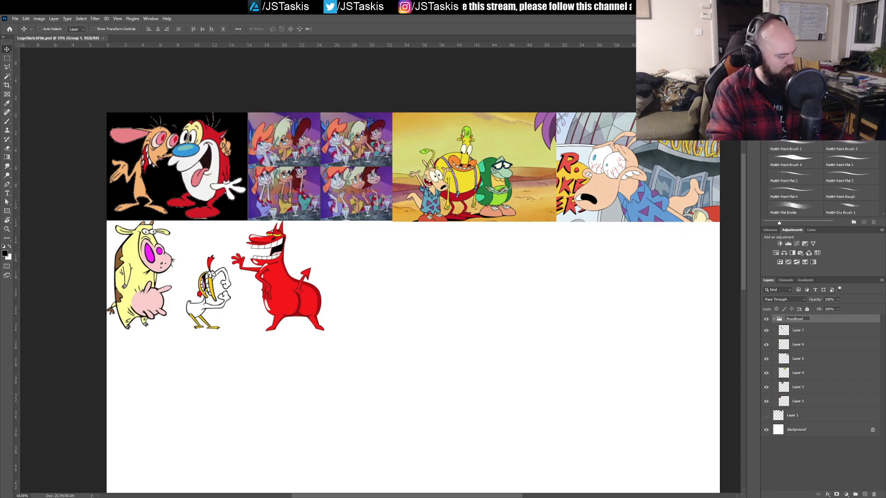
{"action": "key", "text": "Return"}
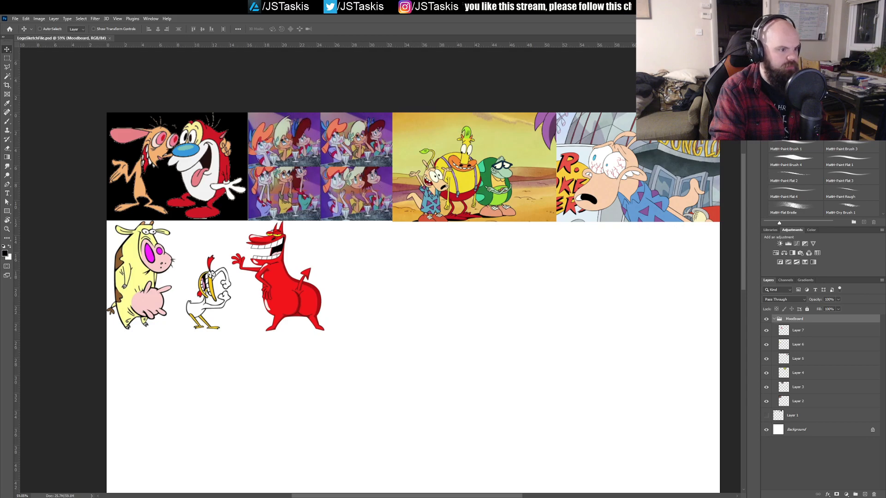
Step: Paste the picture of the costumed cartoon character lineup beside the red devil and enlarge it to the second row's height
{"action": "key", "text": "ctrl+v"}
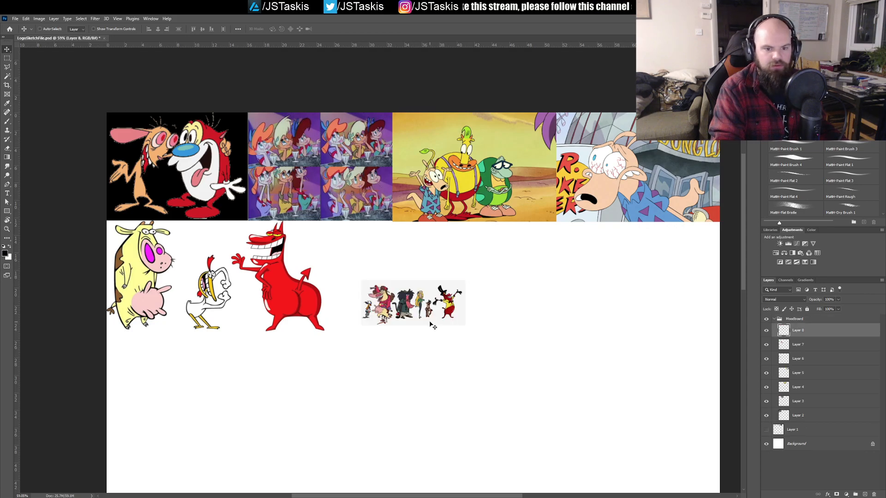
{"action": "left_click_drag", "start_coordinate": [435, 313], "coordinate": [357, 252]}
{"action": "key", "text": "ctrl+t"}
{"action": "left_click_drag", "start_coordinate": [439, 267], "coordinate": [582, 352]}
{"action": "key", "text": "Return"}
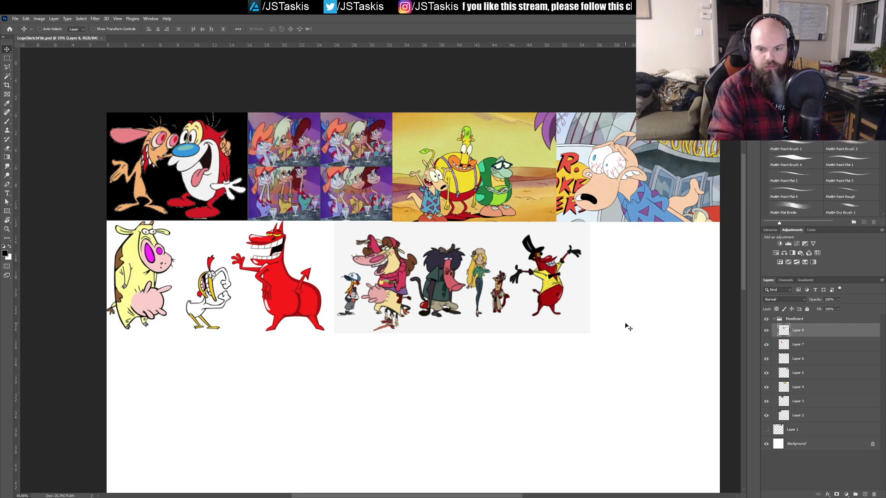
Step: Paste the jumping cow and chicken picture at the end of the second row and scale it to about 64%
{"action": "key", "text": "ctrl+v"}
{"action": "left_click_drag", "start_coordinate": [407, 313], "coordinate": [609, 332]}
{"action": "key", "text": "ctrl+t"}
{"action": "left_click_drag", "start_coordinate": [516, 424], "coordinate": [586, 349]}
{"action": "left_click_drag", "start_coordinate": [625, 310], "coordinate": [626, 302]}
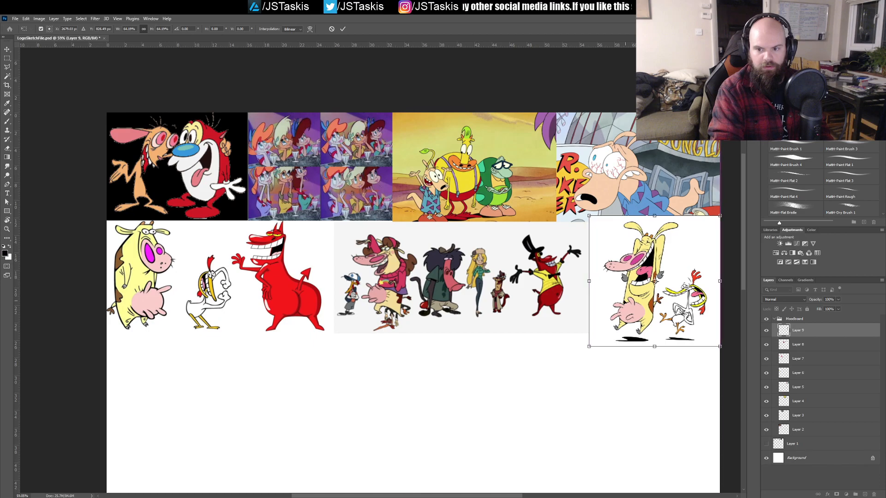
{"action": "key", "text": "Return"}
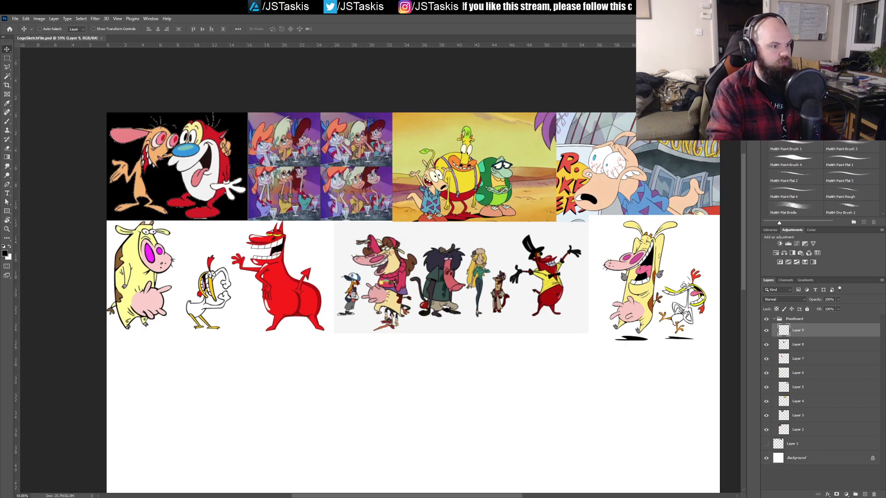
Step: Paste the cow and chicken close-up at the start of the third row and enlarge it to row height
{"action": "key", "text": "ctrl+v"}
{"action": "left_click_drag", "start_coordinate": [392, 347], "coordinate": [461, 180]}
{"action": "left_click_drag", "start_coordinate": [482, 230], "coordinate": [406, 290]}
{"action": "left_click_drag", "start_coordinate": [383, 218], "coordinate": [160, 287]}
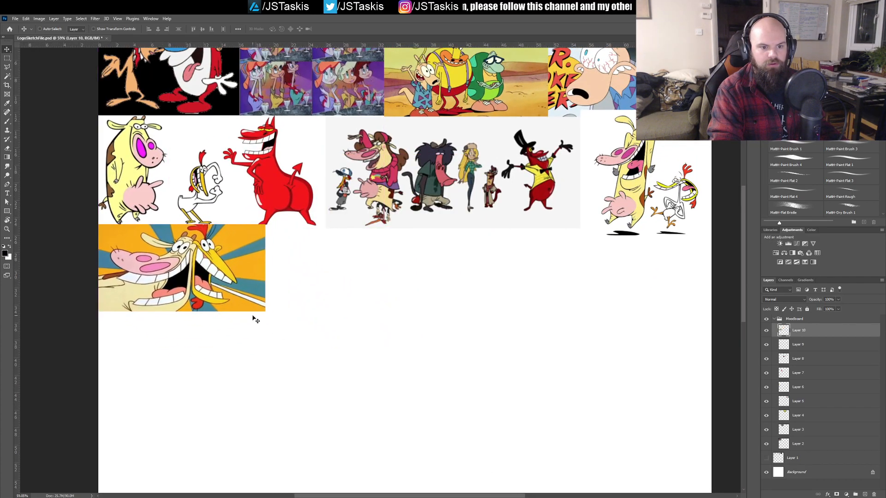
{"action": "key", "text": "ctrl+t"}
{"action": "left_click_drag", "start_coordinate": [264, 312], "coordinate": [302, 333]}
{"action": "key", "text": "Return"}
{"action": "left_click_drag", "start_coordinate": [284, 292], "coordinate": [284, 296]}
{"action": "key", "text": "ctrl+t"}
{"action": "left_click_drag", "start_coordinate": [304, 336], "coordinate": [319, 345]}
{"action": "key", "text": "Return"}
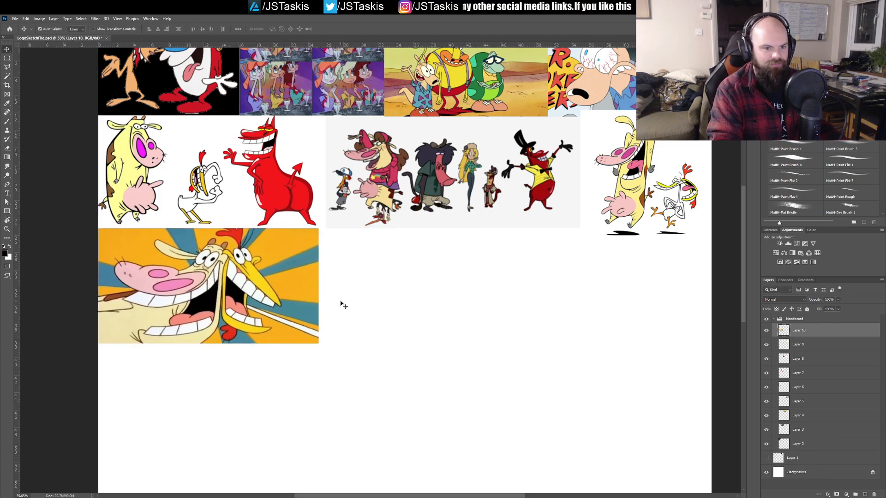
{"action": "left_click_drag", "start_coordinate": [341, 305], "coordinate": [332, 363]}
{"action": "left_click_drag", "start_coordinate": [332, 364], "coordinate": [285, 291]}
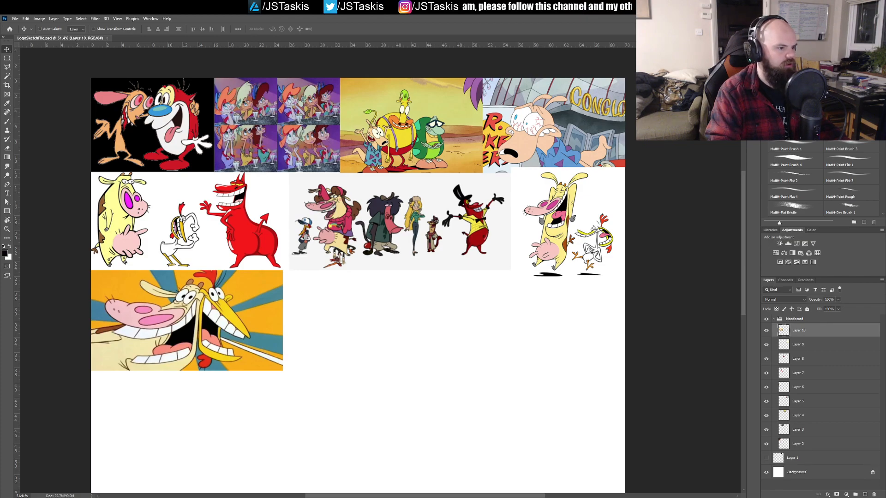
Step: Paste the orange CatDog picture beside the cow and chicken close-up and shrink it to match its height
{"action": "key", "text": "ctrl+v"}
{"action": "left_click_drag", "start_coordinate": [341, 304], "coordinate": [312, 350]}
{"action": "key", "text": "ctrl+t"}
{"action": "left_click_drag", "start_coordinate": [371, 396], "coordinate": [346, 382]}
{"action": "key", "text": "Return"}
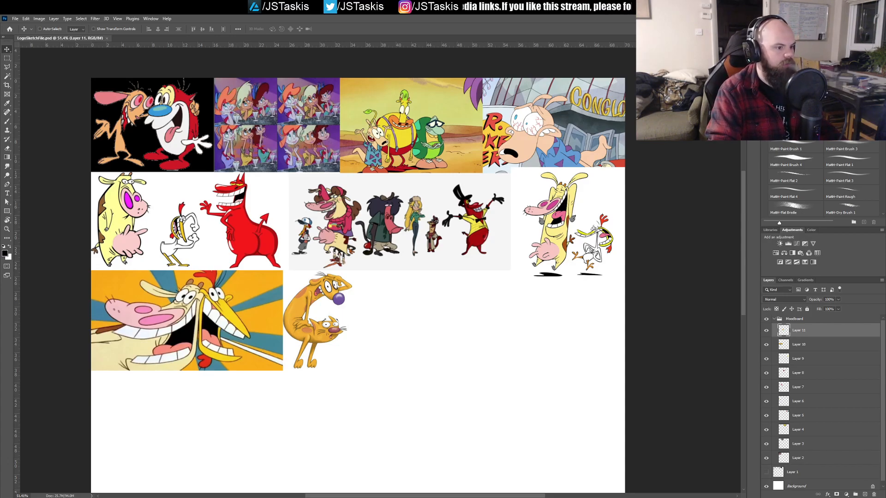
Step: Paste the Hey Arnold group picture, shrink it to fit beside CatDog in the third row, and save the file
{"action": "key", "text": "ctrl+v"}
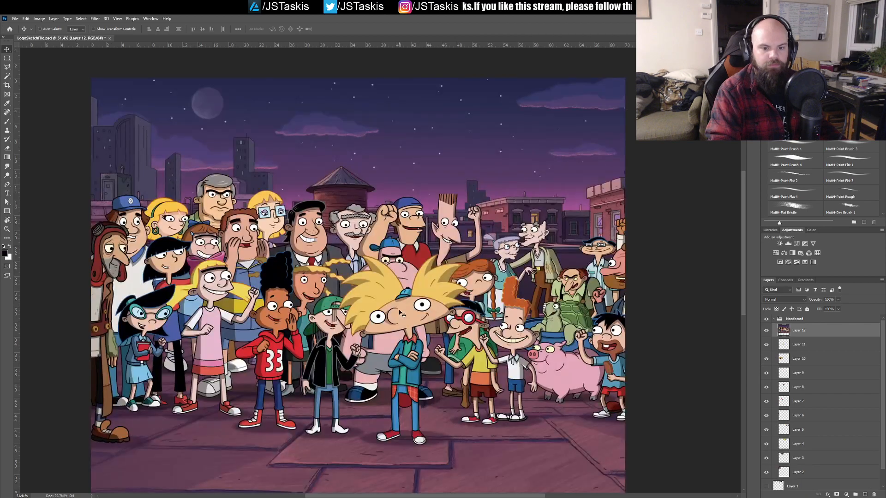
{"action": "key", "text": "ctrl+t"}
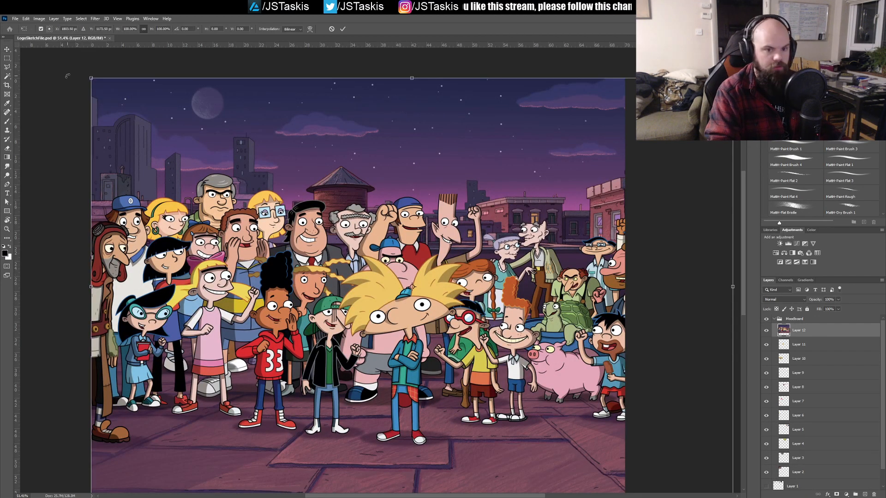
{"action": "left_click_drag", "start_coordinate": [91, 78], "coordinate": [406, 270]}
{"action": "left_click_drag", "start_coordinate": [446, 354], "coordinate": [396, 354]}
{"action": "left_click_drag", "start_coordinate": [601, 435], "coordinate": [520, 360]}
{"action": "key", "text": "Return"}
{"action": "key", "text": "ctrl+s"}
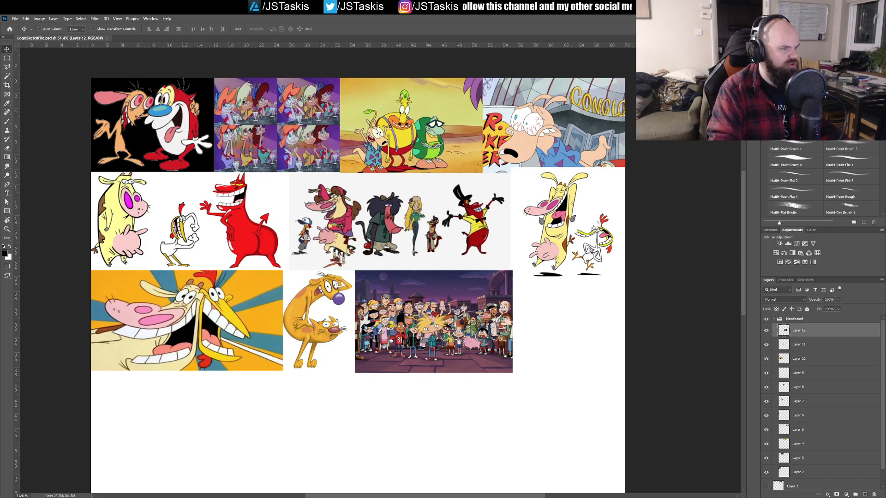
{"action": "scroll", "coordinate": [358, 277], "scroll_direction": "down", "scroll_amount": 2}
{"action": "scroll", "coordinate": [357, 277], "scroll_direction": "up", "scroll_amount": 3}
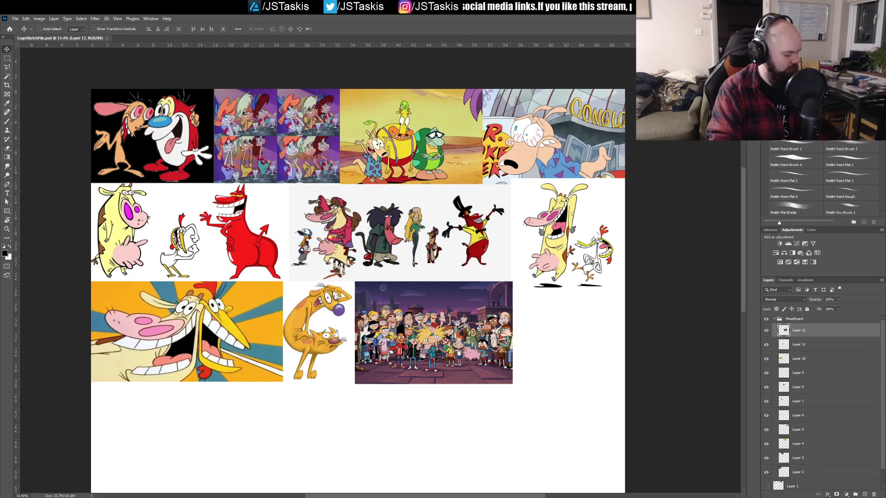
Step: Paste the samurai in flames picture at the start of the fourth row, shrink it and shift it partly past the canvas edge
{"action": "key", "text": "ctrl+v"}
{"action": "left_click_drag", "start_coordinate": [563, 366], "coordinate": [597, 232]}
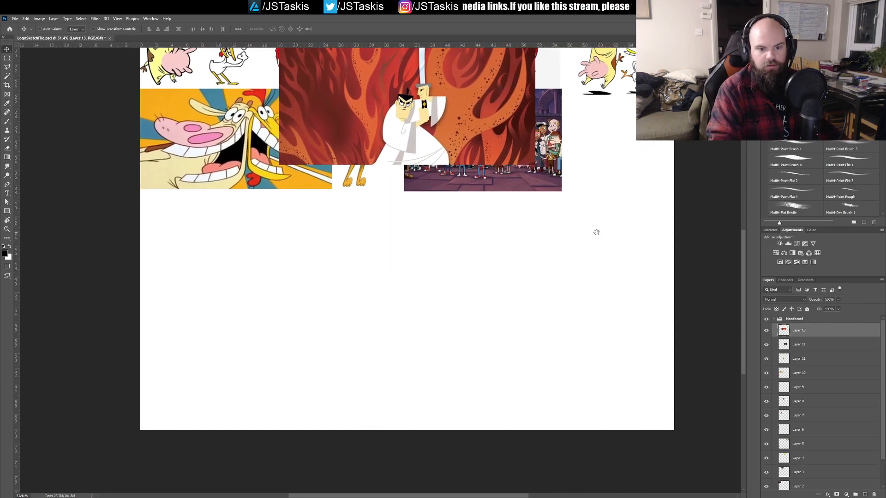
{"action": "left_click_drag", "start_coordinate": [423, 110], "coordinate": [284, 269]}
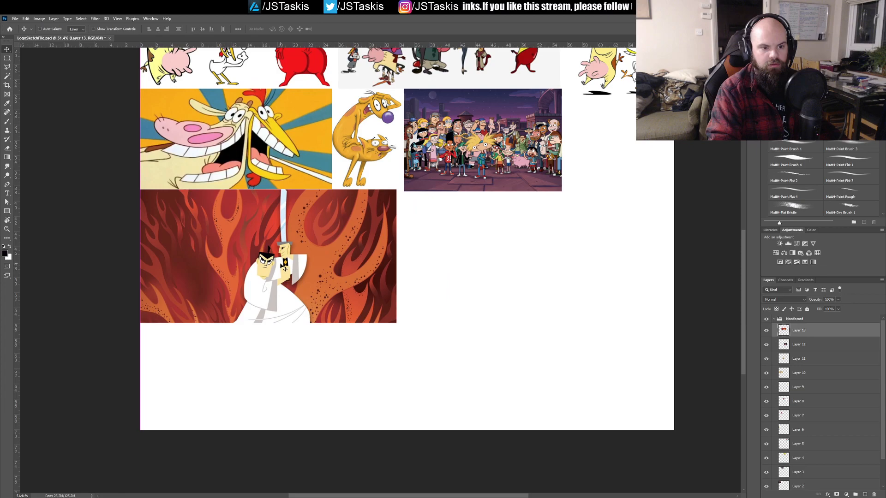
{"action": "key", "text": "ctrl+t"}
{"action": "left_click_drag", "start_coordinate": [395, 321], "coordinate": [331, 284]}
{"action": "key", "text": "Return"}
{"action": "left_click_drag", "start_coordinate": [360, 232], "coordinate": [334, 288]}
{"action": "left_click_drag", "start_coordinate": [279, 308], "coordinate": [231, 309]}
{"action": "left_click_drag", "start_coordinate": [386, 232], "coordinate": [305, 301]}
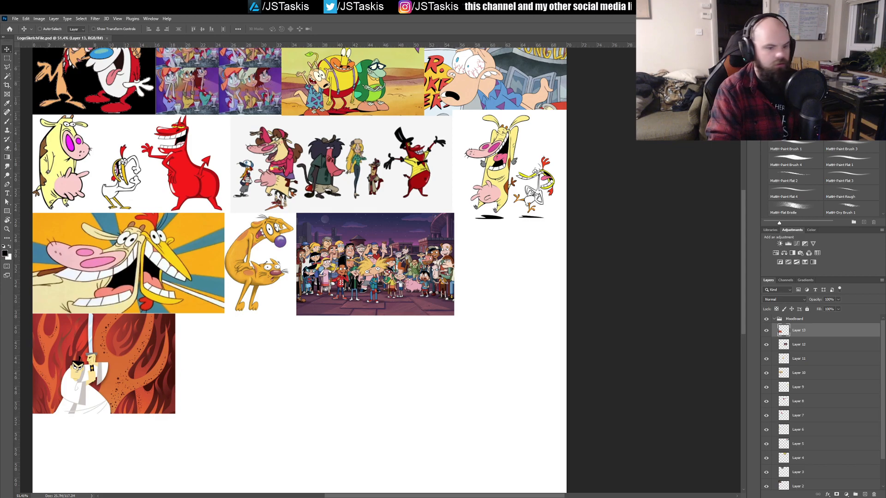
Step: Paste the blue night-time samurai profile picture and place it below the flames picture, shrunk to the same height
{"action": "key", "text": "ctrl+v"}
{"action": "left_click_drag", "start_coordinate": [254, 399], "coordinate": [311, 291]}
{"action": "left_click_drag", "start_coordinate": [313, 158], "coordinate": [268, 266]}
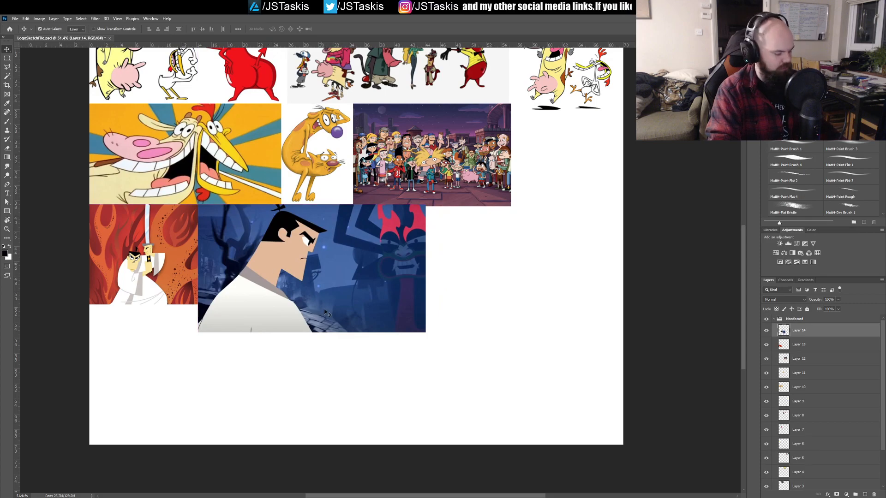
{"action": "key", "text": "ctrl+t"}
{"action": "left_click_drag", "start_coordinate": [425, 331], "coordinate": [376, 306]}
{"action": "key", "text": "Escape"}
{"action": "left_click_drag", "start_coordinate": [293, 259], "coordinate": [181, 355]}
{"action": "left_click_drag", "start_coordinate": [279, 364], "coordinate": [267, 366]}
{"action": "mouse_move", "coordinate": [319, 327]}
{"action": "left_mouse_down"}
{"action": "mouse_move", "coordinate": [310, 375]}
{"action": "mouse_move", "coordinate": [327, 392]}
{"action": "mouse_move", "coordinate": [320, 344]}
{"action": "left_mouse_up"}
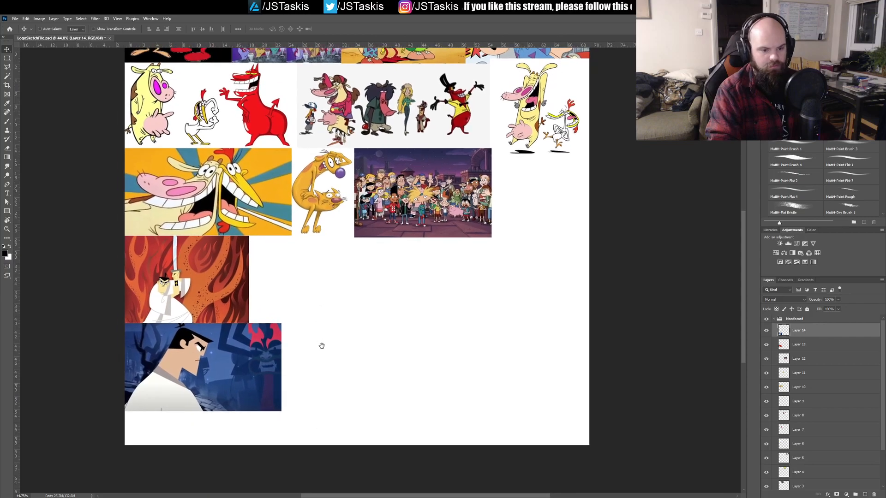
Step: Select both samurai pictures, scale them together to about 85% and nudge them into place
{"action": "left_click", "coordinate": [207, 280], "text": "shift"}
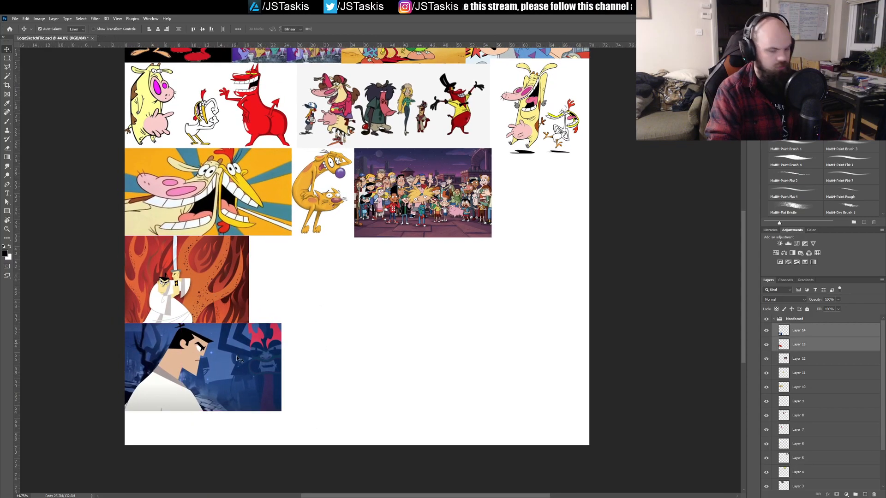
{"action": "key", "text": "ctrl+t"}
{"action": "left_click_drag", "start_coordinate": [281, 413], "coordinate": [250, 388]}
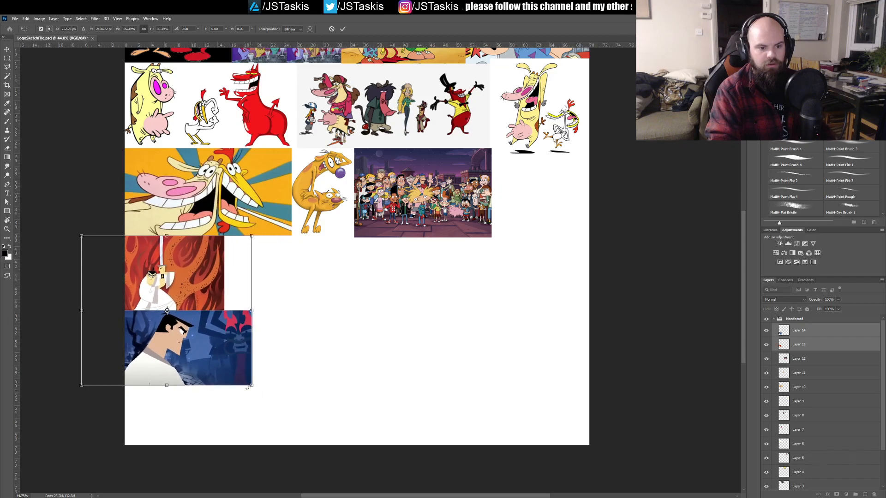
{"action": "key", "text": "Return"}
{"action": "left_click_drag", "start_coordinate": [211, 352], "coordinate": [214, 355]}
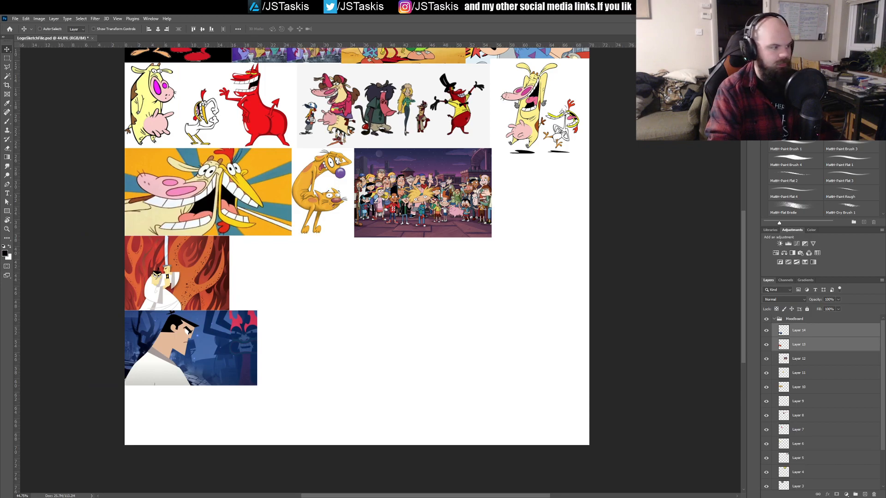
Step: Paste the samurai city picture over the right part of the flames picture and scale it to about 45%
{"action": "key", "text": "ctrl+v"}
{"action": "key", "text": "ctrl+t"}
{"action": "left_click_drag", "start_coordinate": [328, 292], "coordinate": [299, 352]}
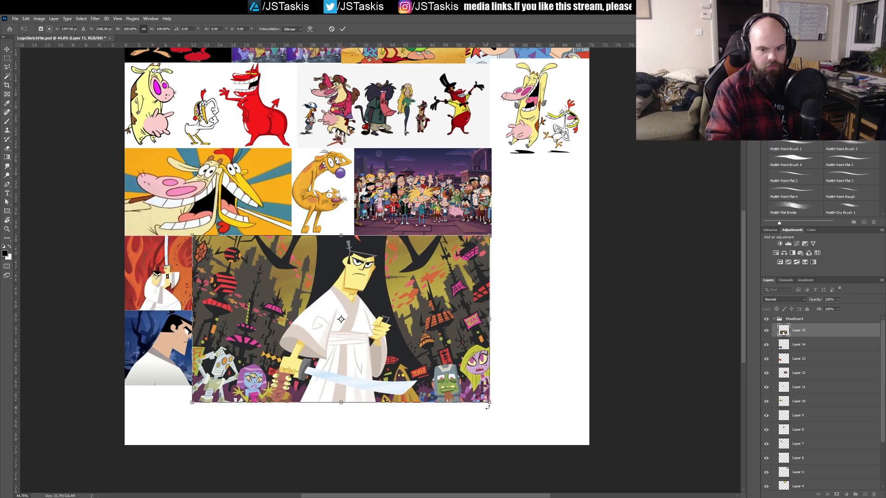
{"action": "left_click_drag", "start_coordinate": [489, 403], "coordinate": [330, 307]}
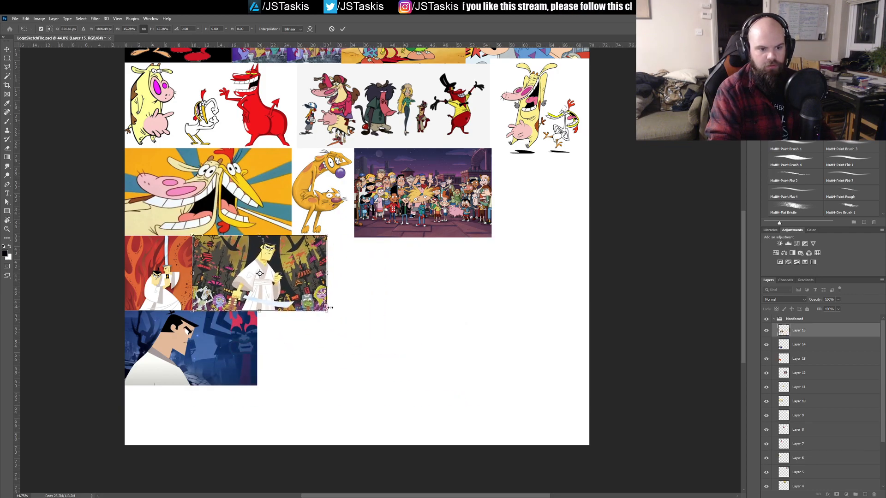
{"action": "key", "text": "Return"}
Step: Move the blue samurai profile picture into the gap at the end of the third row and enlarge it to fit
{"action": "left_click", "coordinate": [250, 344]}
{"action": "left_click_drag", "start_coordinate": [223, 346], "coordinate": [593, 184]}
{"action": "key", "text": "ctrl+t"}
{"action": "left_click_drag", "start_coordinate": [621, 222], "coordinate": [653, 244]}
{"action": "key", "text": "Return"}
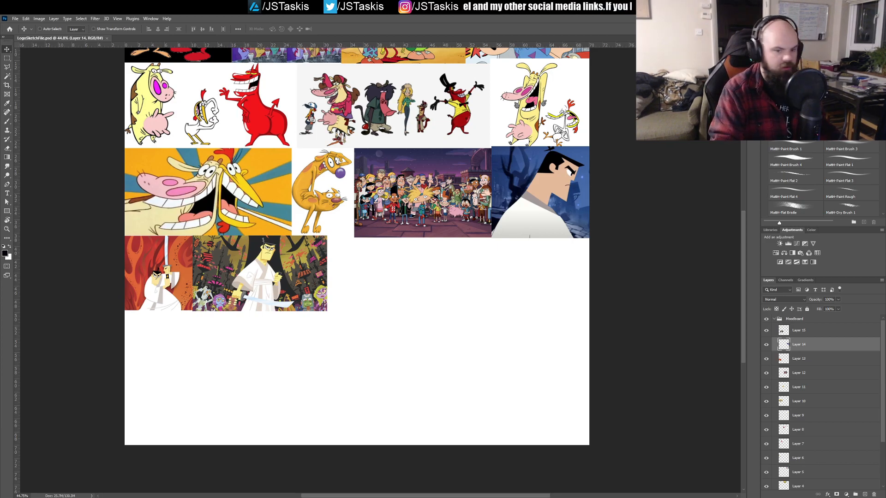
{"action": "key", "text": "ctrl+v"}
{"action": "left_click_drag", "start_coordinate": [406, 302], "coordinate": [468, 406]}
{"action": "key", "text": "ctrl+z"}
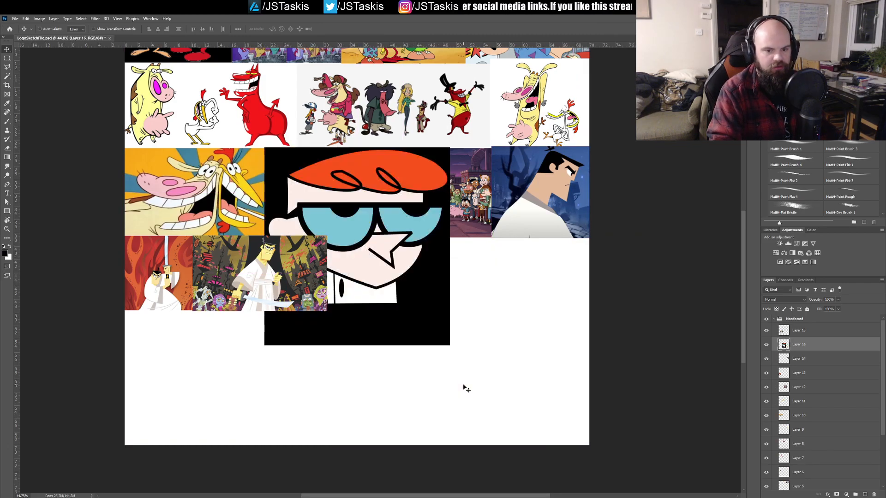
{"action": "key", "text": "ctrl+z"}
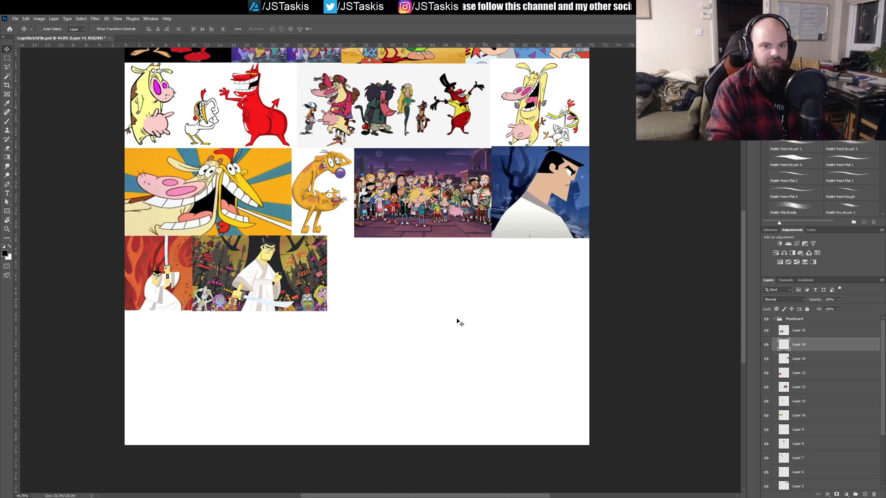
Step: Paste the full-body Dexter picture beside the samurai city picture in the fourth row and shrink it toward row height
{"action": "key", "text": "ctrl+v"}
{"action": "left_click_drag", "start_coordinate": [378, 286], "coordinate": [411, 339]}
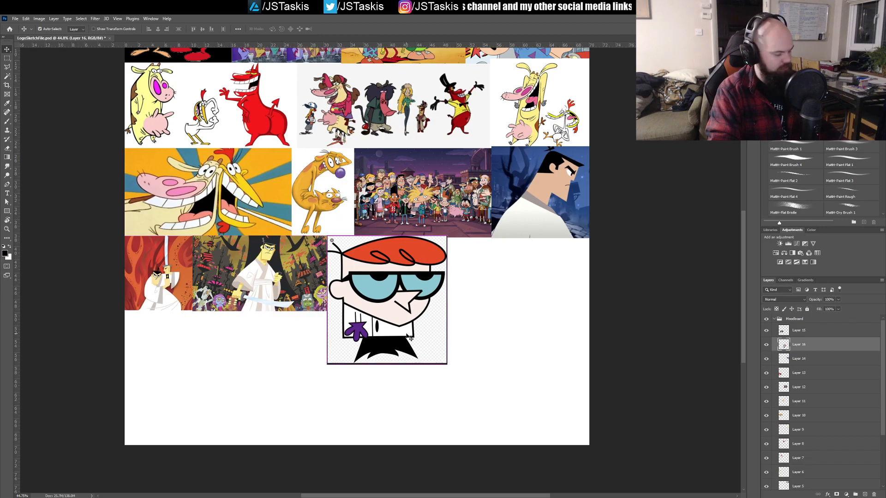
{"action": "key", "text": "ctrl+t"}
{"action": "left_click_drag", "start_coordinate": [446, 365], "coordinate": [401, 311]}
{"action": "key", "text": "Return"}
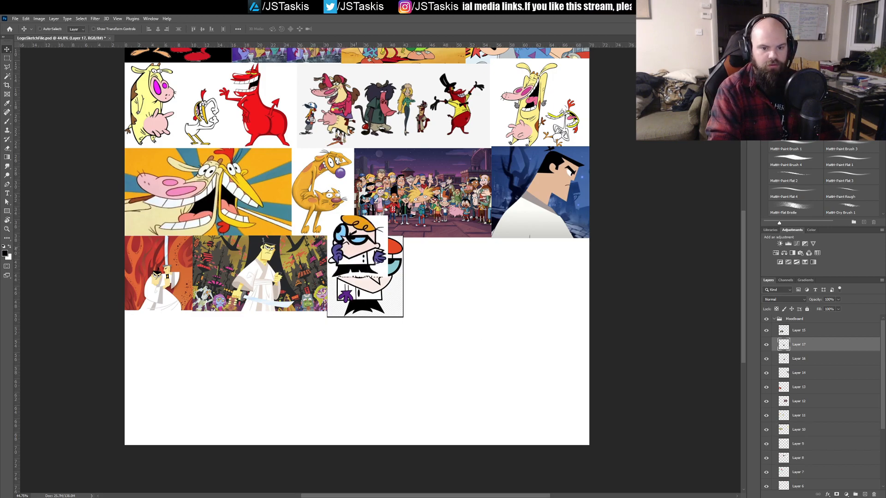
Step: Paste the second Dexter picture, with his hand to his chin, beside the first and resize it to match its height
{"action": "key", "text": "ctrl+v"}
{"action": "left_click_drag", "start_coordinate": [426, 274], "coordinate": [476, 312]}
{"action": "key", "text": "ctrl+t"}
{"action": "key", "text": "Return"}
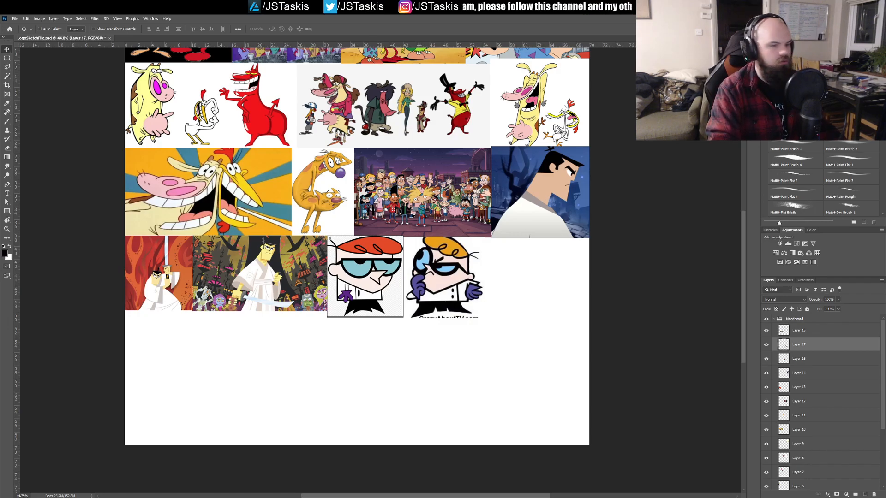
Step: Paste the Dexter and Dee Dee picture at the start of the fifth row and save the file
{"action": "key", "text": "ctrl+v"}
{"action": "left_click_drag", "start_coordinate": [386, 246], "coordinate": [228, 354]}
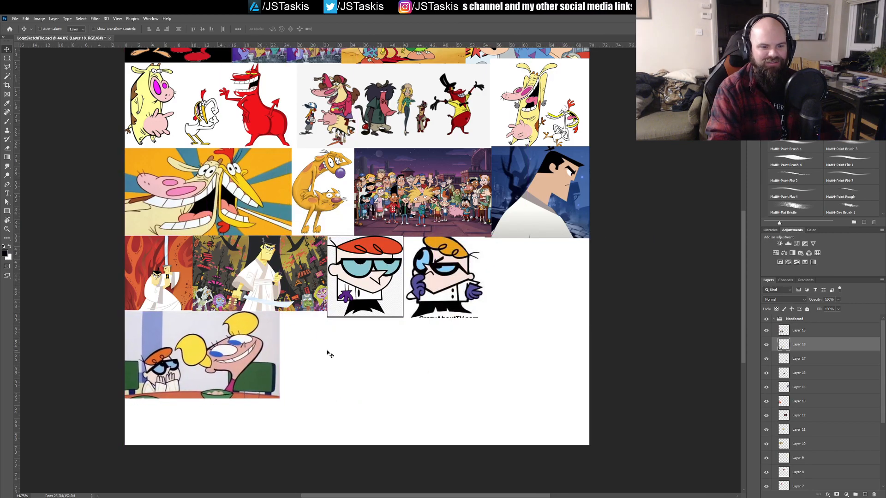
{"action": "key", "text": "ctrl+s"}
{"action": "scroll", "coordinate": [466, 317], "scroll_direction": "down", "scroll_amount": 2}
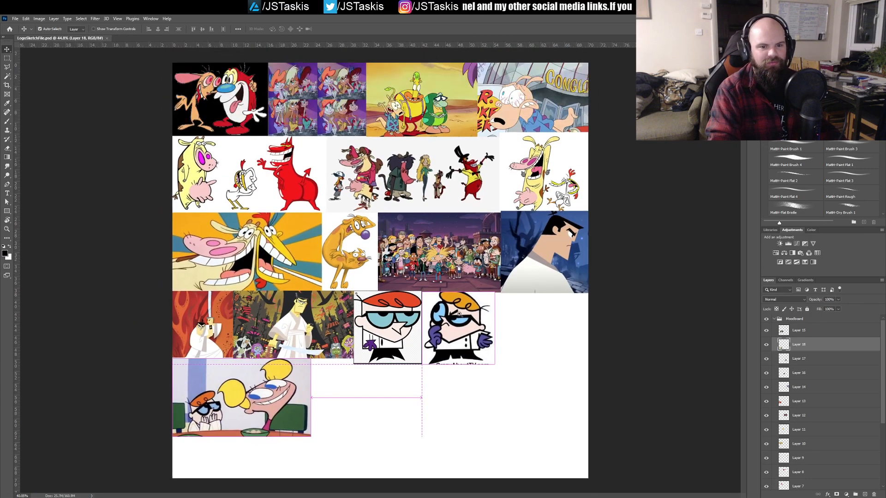
Step: Select all picture layers in the Moodboard group, from Layer 15 down to Layer 2, and scale them down slightly together
{"action": "key", "text": "ctrl+a"}
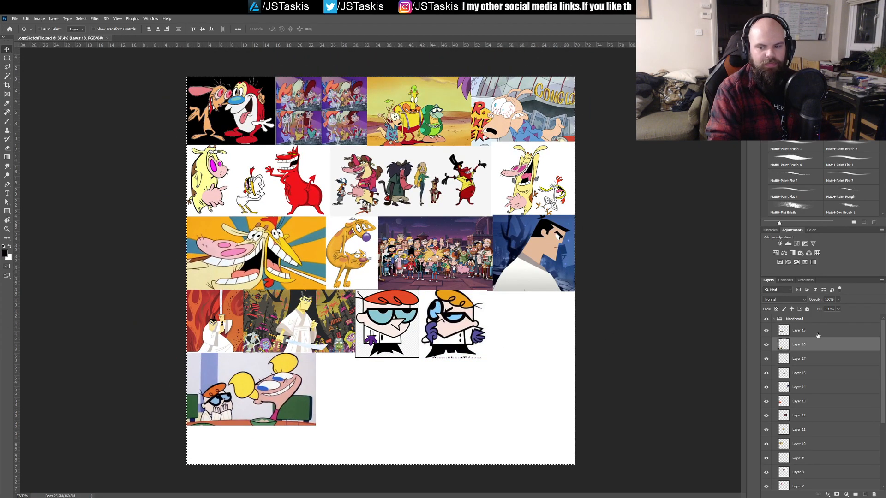
{"action": "left_click", "coordinate": [818, 333]}
{"action": "scroll", "coordinate": [808, 366], "scroll_direction": "down", "scroll_amount": 2}
{"action": "scroll", "coordinate": [805, 415], "scroll_direction": "down", "scroll_amount": 4}
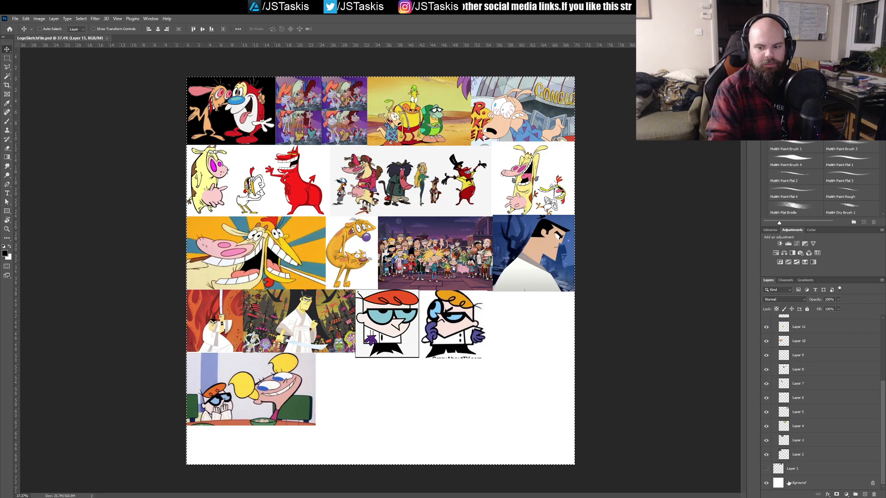
{"action": "left_click", "coordinate": [801, 456], "text": "shift"}
{"action": "left_click", "coordinate": [801, 456], "text": "shift"}
{"action": "key", "text": "ctrl+t"}
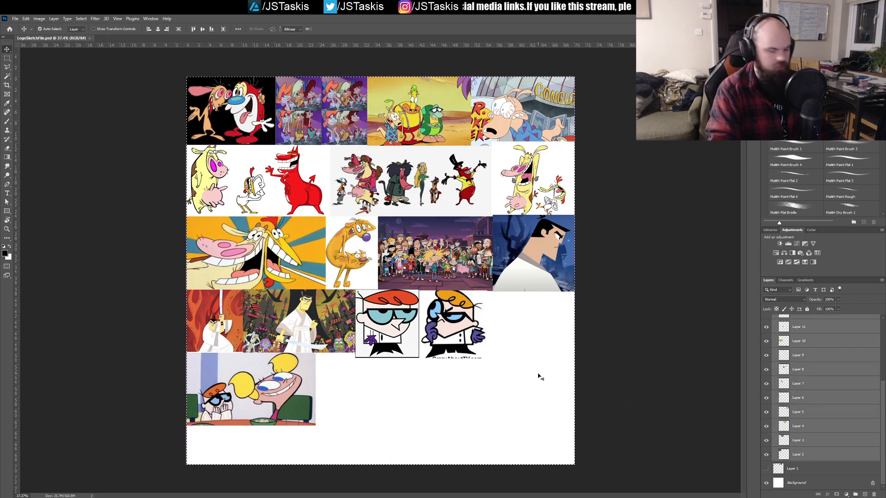
{"action": "left_click_drag", "start_coordinate": [626, 428], "coordinate": [601, 411]}
{"action": "key", "text": "Return"}
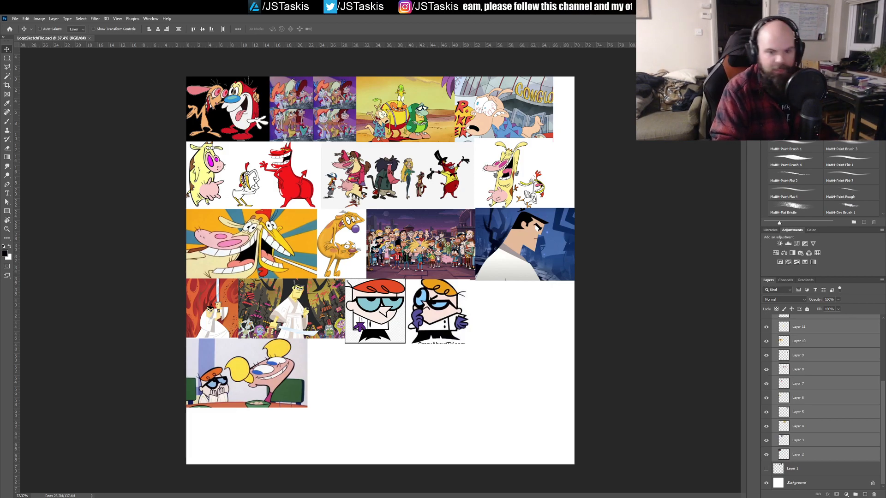
Step: Paste the Powerpuff Girls picture beside the Dexter and Dee Dee picture in the fifth row and shrink it to row height
{"action": "key", "text": "ctrl+v"}
{"action": "left_click_drag", "start_coordinate": [399, 306], "coordinate": [357, 395]}
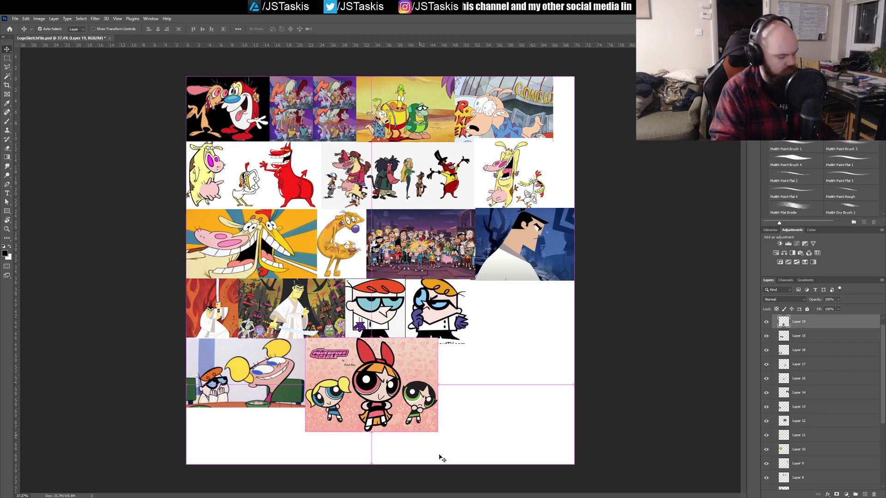
{"action": "key", "text": "ctrl+t"}
{"action": "left_click_drag", "start_coordinate": [436, 430], "coordinate": [405, 411]}
{"action": "key", "text": "Return"}
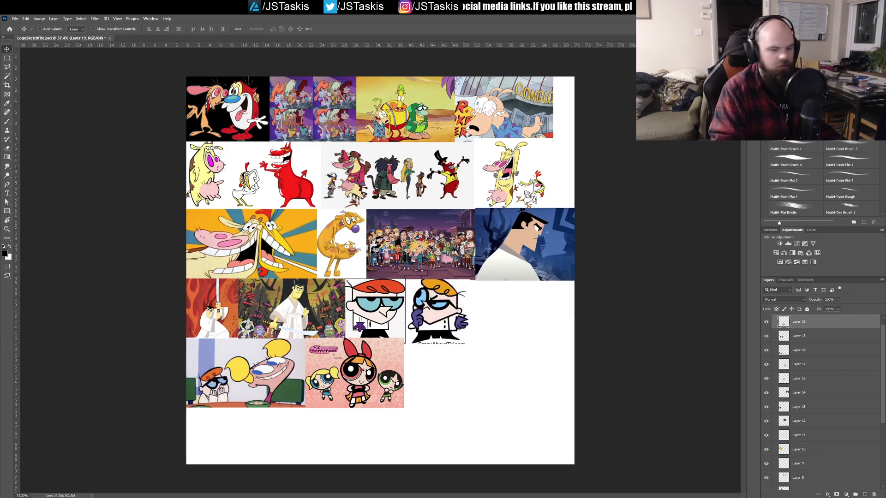
Step: Paste the bald lightsaber fighter picture at the start of the sixth row and shrink it to fit the remaining height
{"action": "key", "text": "ctrl+v"}
{"action": "left_click_drag", "start_coordinate": [440, 272], "coordinate": [375, 426]}
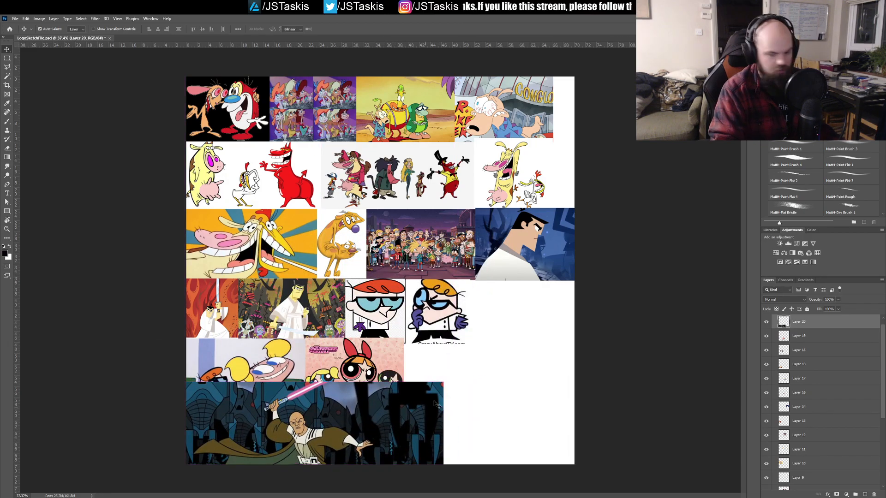
{"action": "key", "text": "ctrl+t"}
{"action": "left_click_drag", "start_coordinate": [443, 382], "coordinate": [374, 405]}
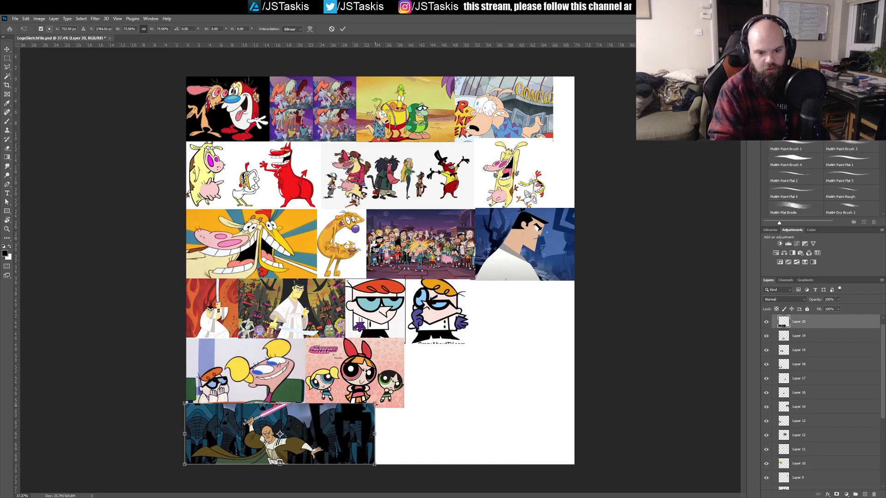
{"action": "key", "text": "Return"}
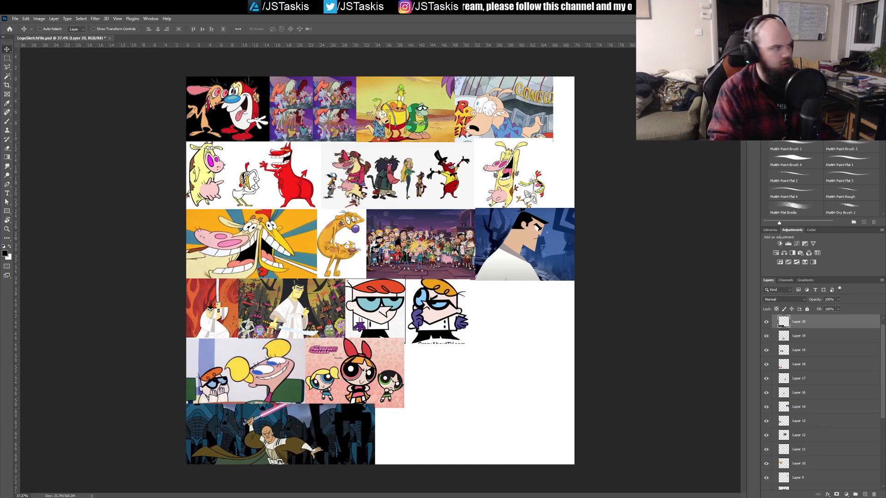
{"action": "left_click_drag", "start_coordinate": [289, 423], "coordinate": [289, 427]}
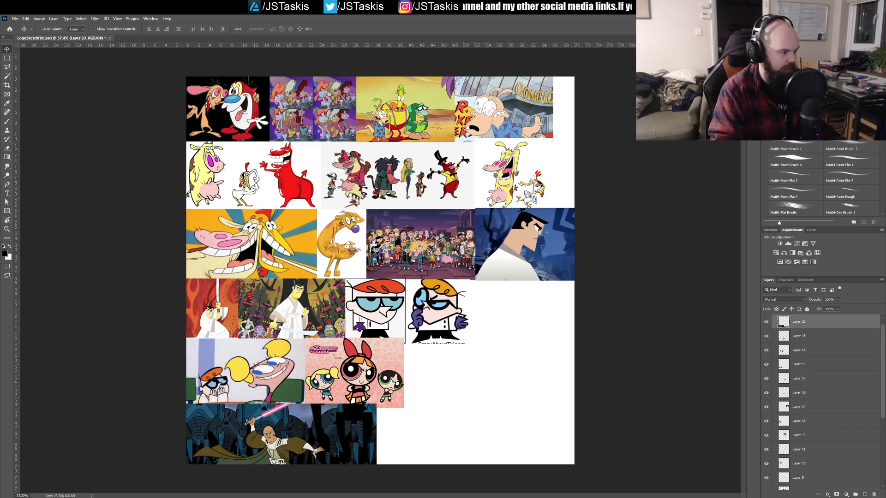
Step: Paste the green marshmallow man picture, shrink it, and place it beside the Powerpuff Girls in the fifth row
{"action": "key", "text": "ctrl+v"}
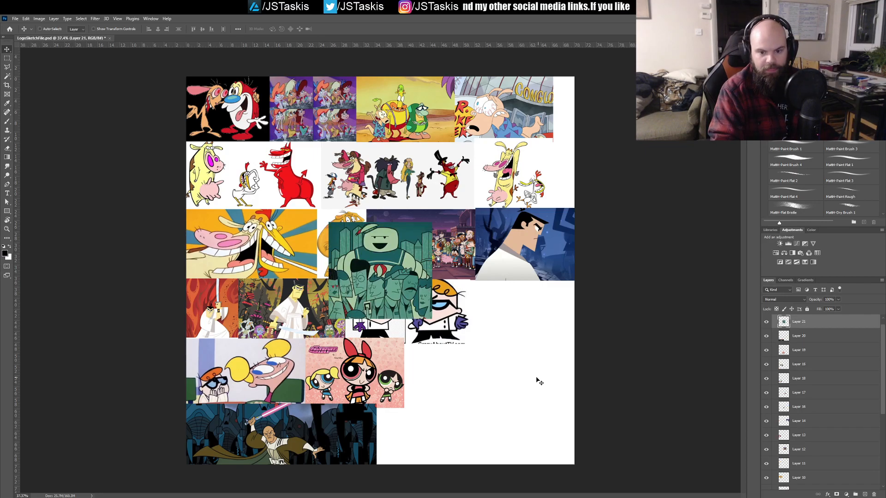
{"action": "left_click_drag", "start_coordinate": [394, 287], "coordinate": [442, 431]}
{"action": "key", "text": "ctrl+t"}
{"action": "left_click_drag", "start_coordinate": [480, 369], "coordinate": [444, 402]}
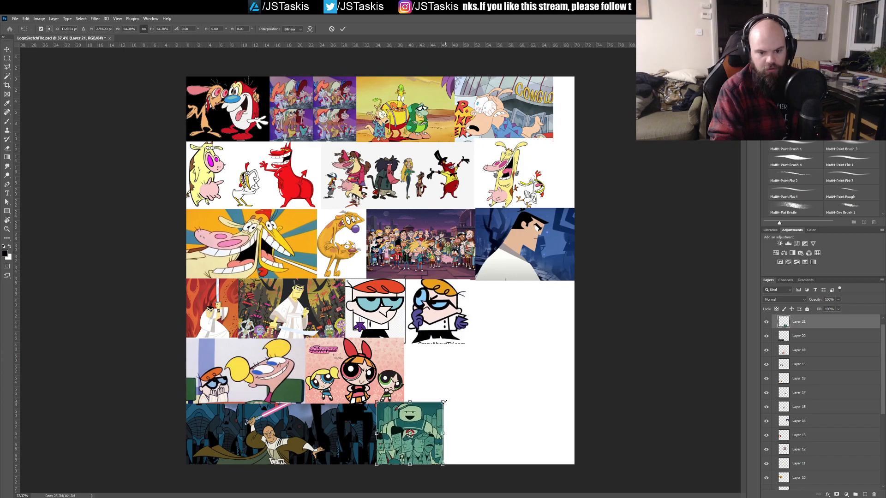
{"action": "left_click_drag", "start_coordinate": [423, 442], "coordinate": [516, 319]}
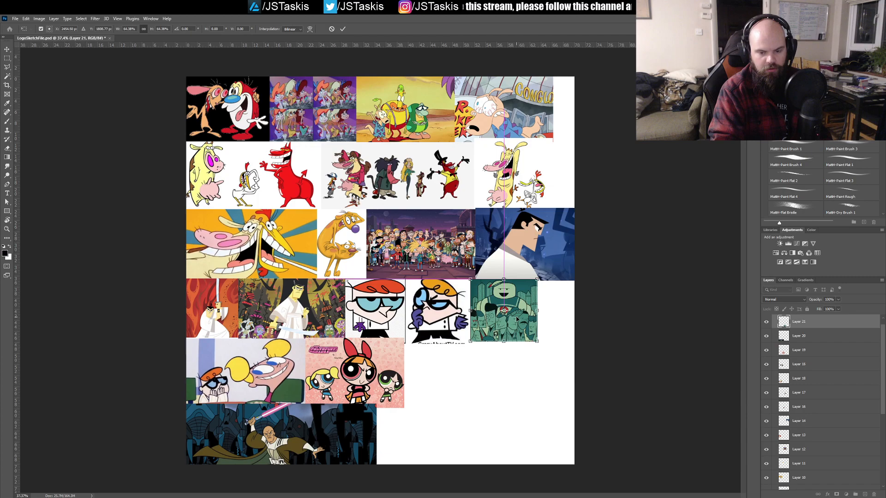
{"action": "left_click_drag", "start_coordinate": [517, 319], "coordinate": [480, 408]}
{"action": "key", "text": "Return"}
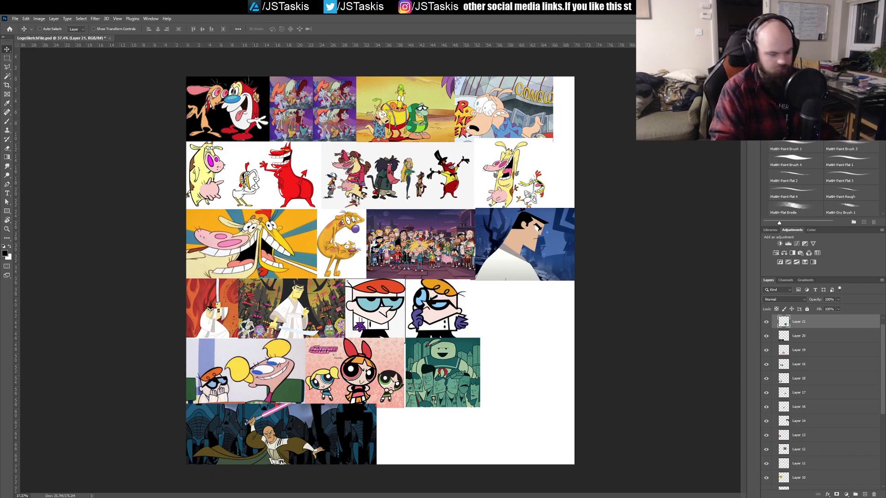
Step: Paste the dinosaur picture in the sixth row, overlapping the lightsaber picture's dark edge, and shrink it to row height
{"action": "key", "text": "ctrl+v"}
{"action": "left_click_drag", "start_coordinate": [393, 291], "coordinate": [414, 442]}
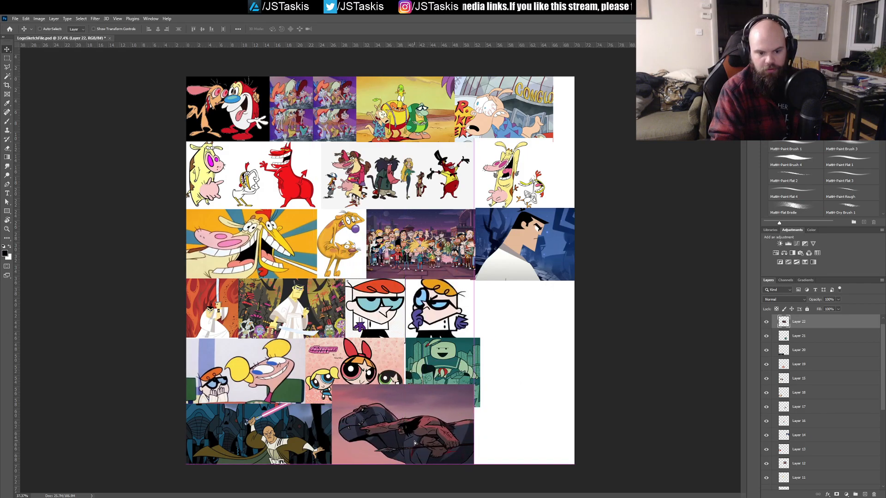
{"action": "key", "text": "ctrl+t"}
{"action": "left_click_drag", "start_coordinate": [474, 384], "coordinate": [444, 405]}
{"action": "key", "text": "Return"}
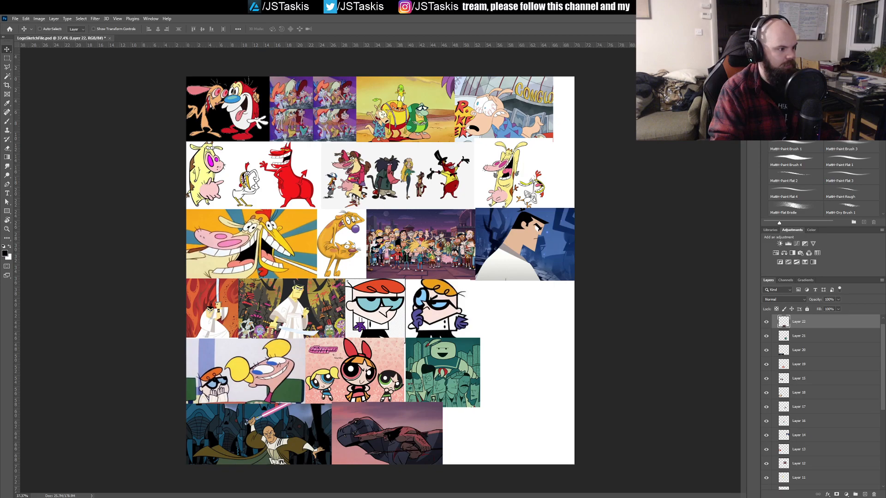
Step: Paste the white-armoured trooper picture at the end of the sixth row and scale it down to fit the canvas edge
{"action": "key", "text": "ctrl+v"}
{"action": "left_click_drag", "start_coordinate": [418, 290], "coordinate": [551, 449]}
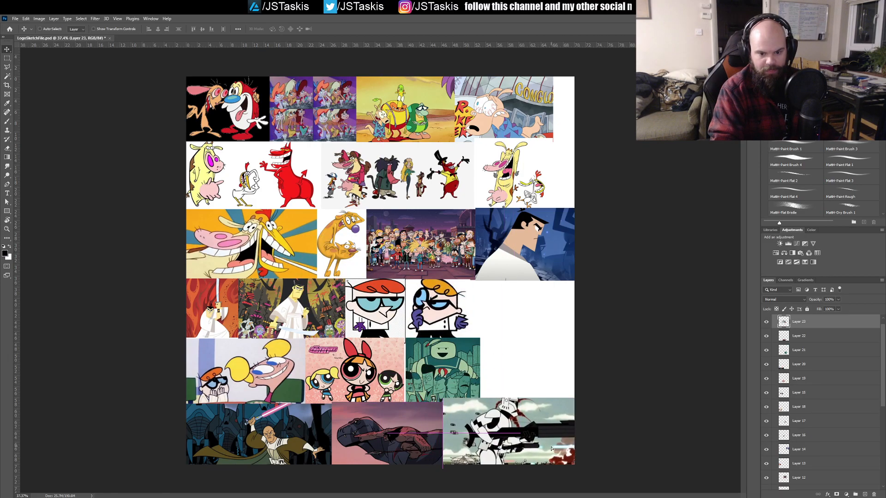
{"action": "key", "text": "ctrl+t"}
{"action": "left_click_drag", "start_coordinate": [598, 397], "coordinate": [577, 405]}
{"action": "left_click_drag", "start_coordinate": [548, 431], "coordinate": [545, 428]}
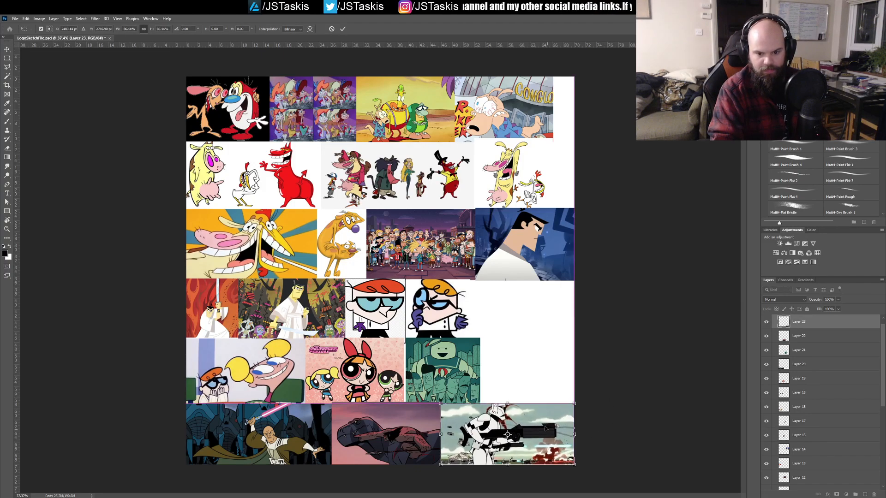
{"action": "key", "text": "Return"}
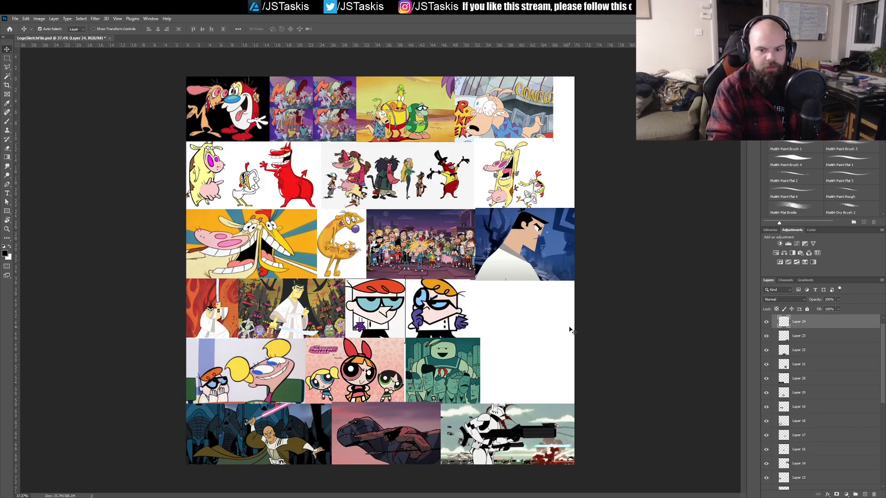
Step: Paste the pencil character sketches picture into the gap at the end of the fourth row and scale it to fit
{"action": "key", "text": "ctrl+v"}
{"action": "mouse_move", "coordinate": [380, 270]}
{"action": "left_mouse_down"}
{"action": "mouse_move", "coordinate": [496, 312]}
{"action": "mouse_move", "coordinate": [492, 289]}
{"action": "mouse_move", "coordinate": [583, 356]}
{"action": "mouse_move", "coordinate": [558, 331]}
{"action": "left_mouse_up"}
{"action": "key", "text": "ctrl+t"}
{"action": "key", "text": "Return"}
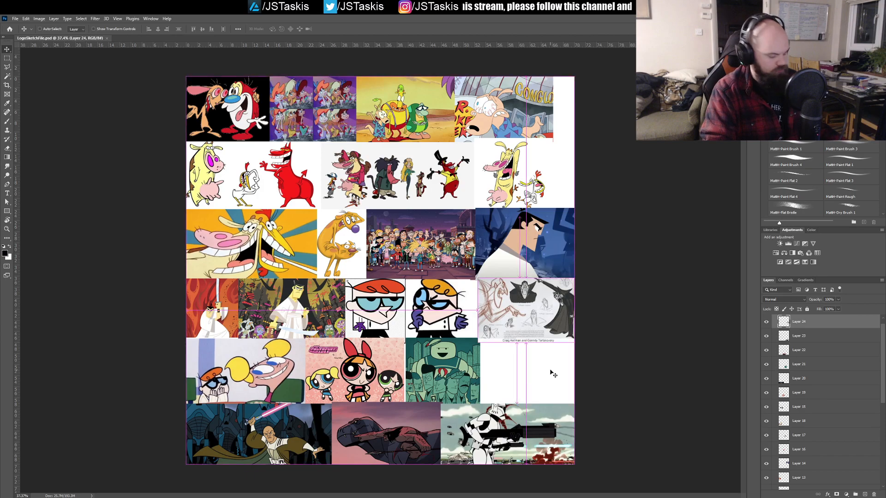
Step: Paste the Johnny Bravo picture, shrink it to fill the gap at the end of the fifth row, and save the file
{"action": "key", "text": "ctrl+v"}
{"action": "left_click_drag", "start_coordinate": [456, 274], "coordinate": [470, 313]}
{"action": "key", "text": "ctrl+t"}
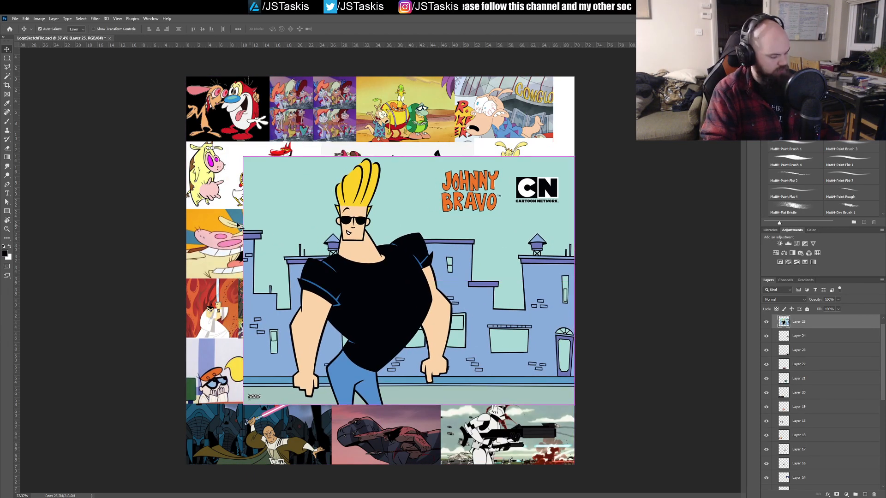
{"action": "left_click_drag", "start_coordinate": [242, 156], "coordinate": [505, 310]}
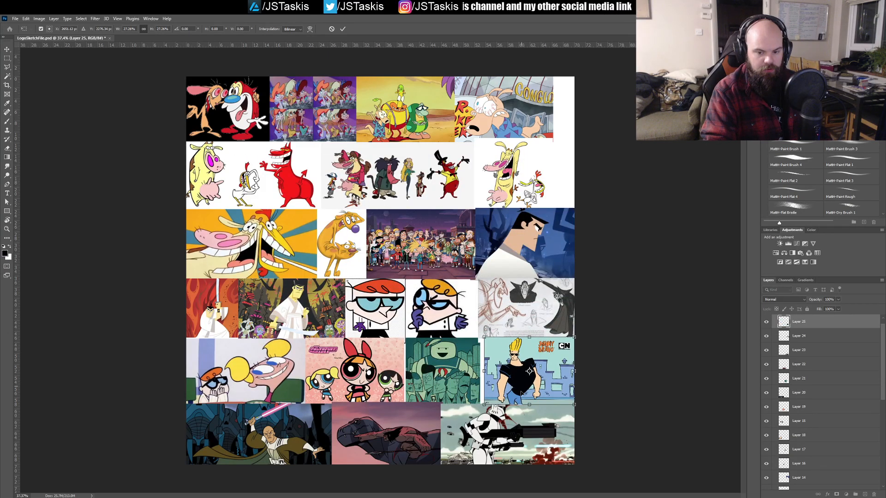
{"action": "left_click_drag", "start_coordinate": [484, 337], "coordinate": [479, 333]}
{"action": "key", "text": "Return"}
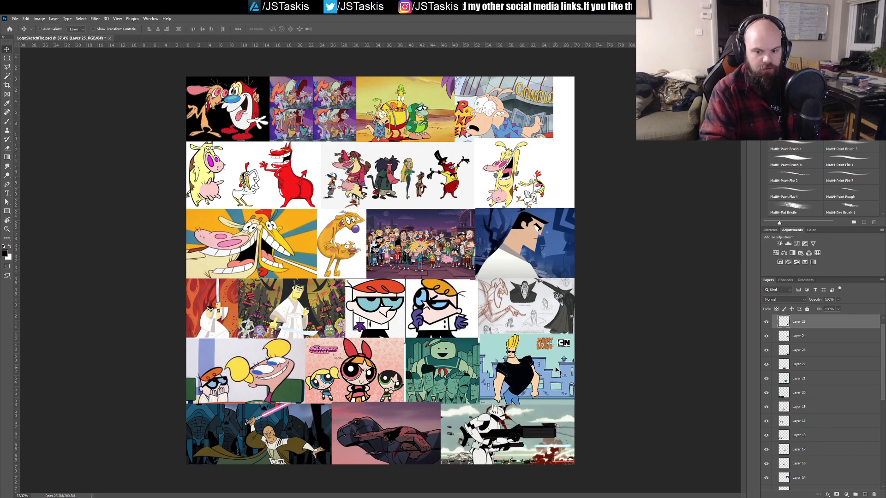
{"action": "key", "text": "ctrl+s"}
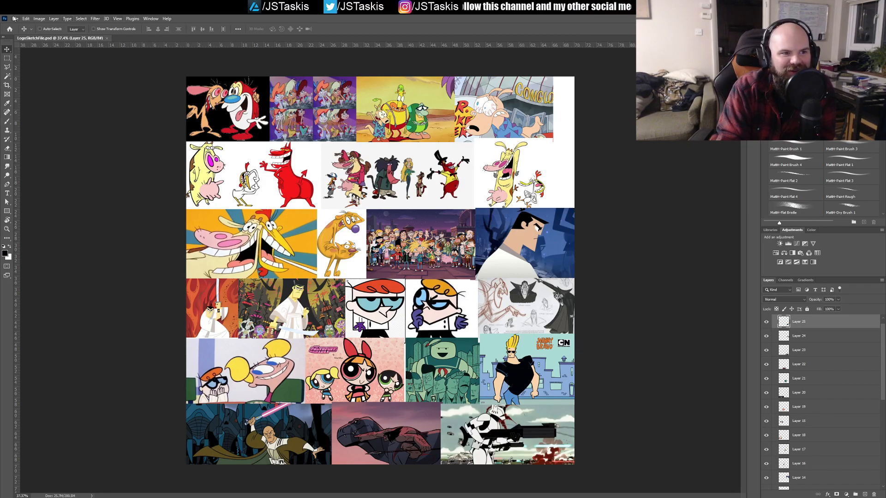
Step: Save a flattened copy of the moodboard and return to the layered document
{"action": "left_click", "coordinate": [43, 104]}
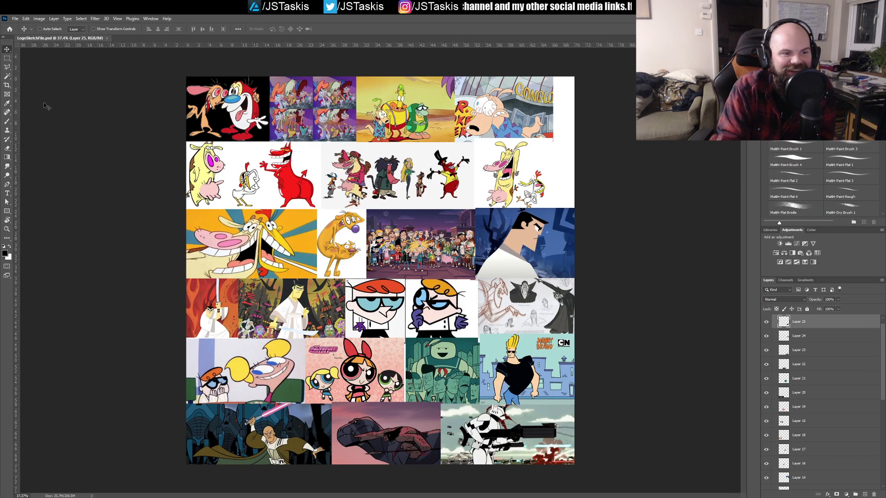
{"action": "left_click", "coordinate": [477, 327]}
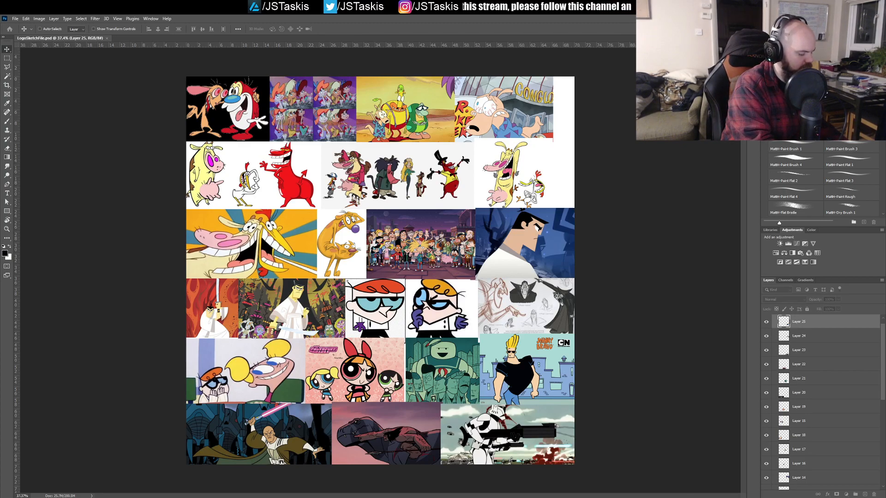
{"action": "key", "text": "ctrl+shift+e"}
{"action": "key", "text": "h"}
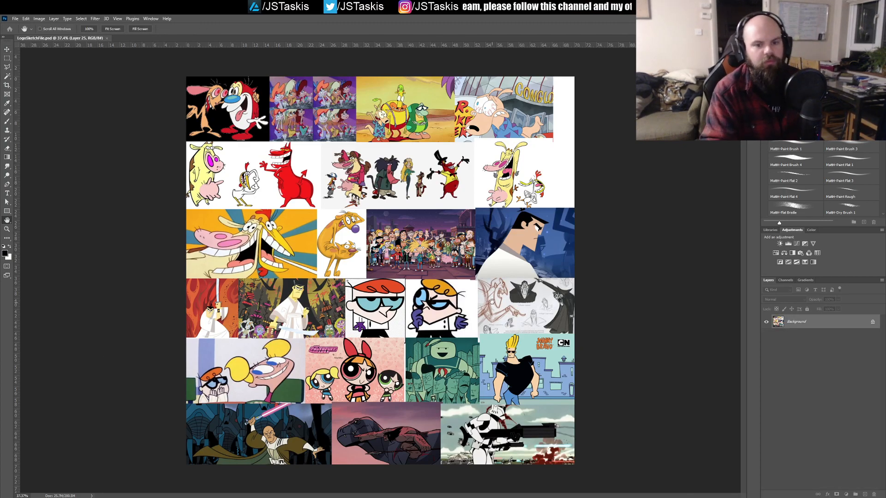
{"action": "key", "text": "v"}
{"action": "key", "text": "ctrl+s"}
{"action": "key", "text": "ctrl+z"}
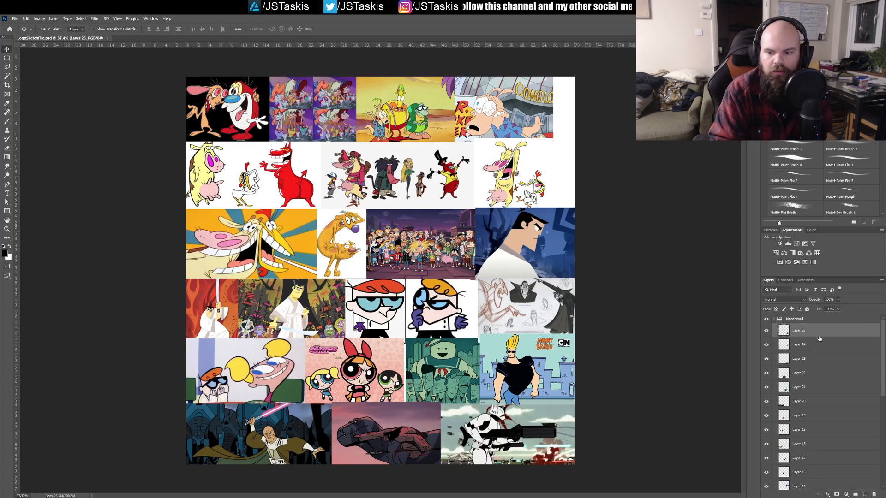
Step: Collapse the Moodboard group, place it below Layer 1, hide it, and show the Layer 1 sketches
{"action": "left_click", "coordinate": [774, 320]}
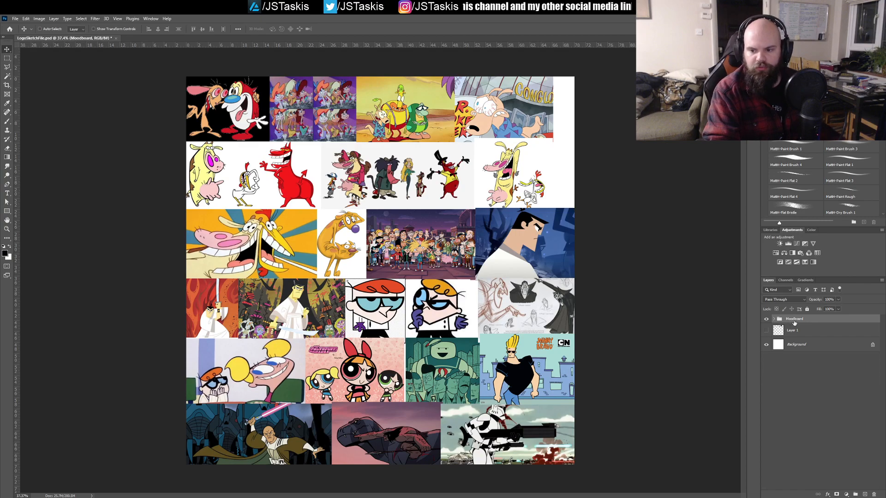
{"action": "left_click", "coordinate": [775, 334]}
{"action": "left_click", "coordinate": [767, 333]}
{"action": "left_click", "coordinate": [766, 322]}
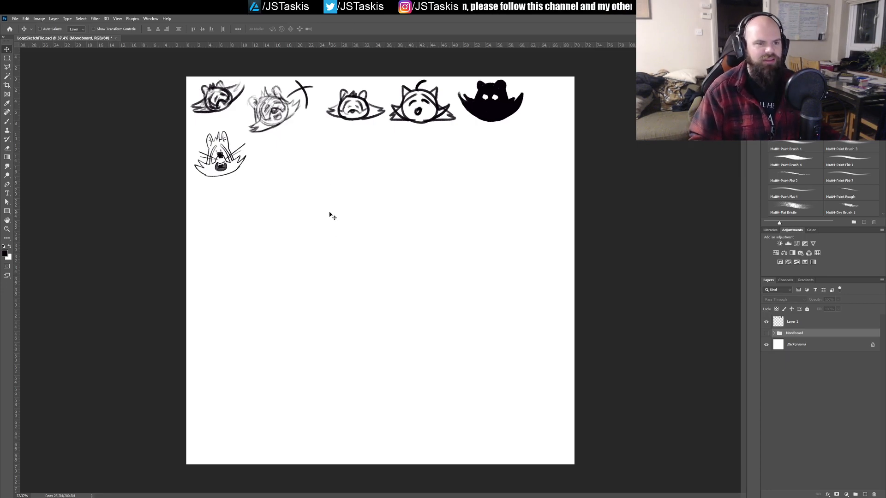
Step: Set up the Brush tool on Layer 1 and open the brush settings for sketching beside the second-row head
{"action": "key", "text": "b"}
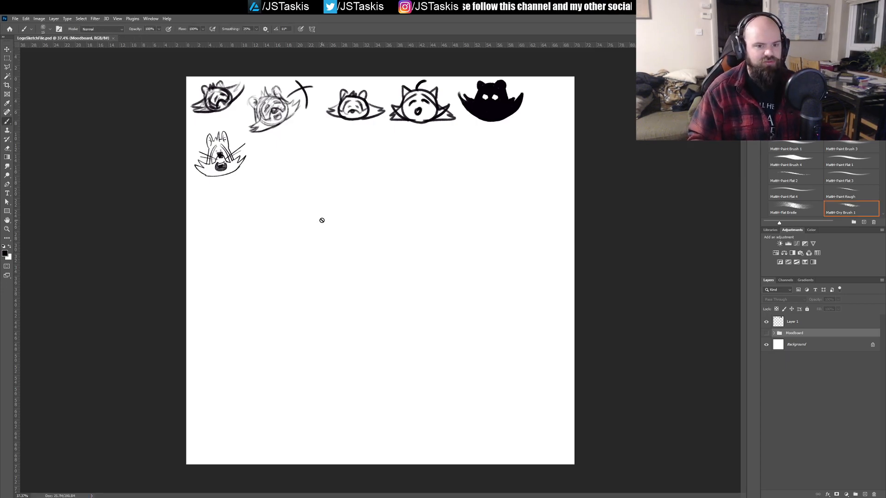
{"action": "left_click", "coordinate": [778, 321]}
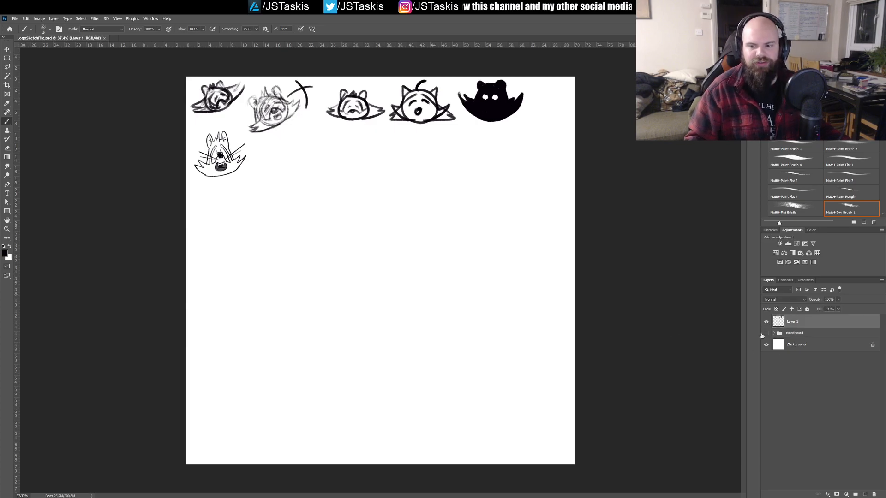
{"action": "left_click_drag", "start_coordinate": [368, 152], "coordinate": [392, 234]}
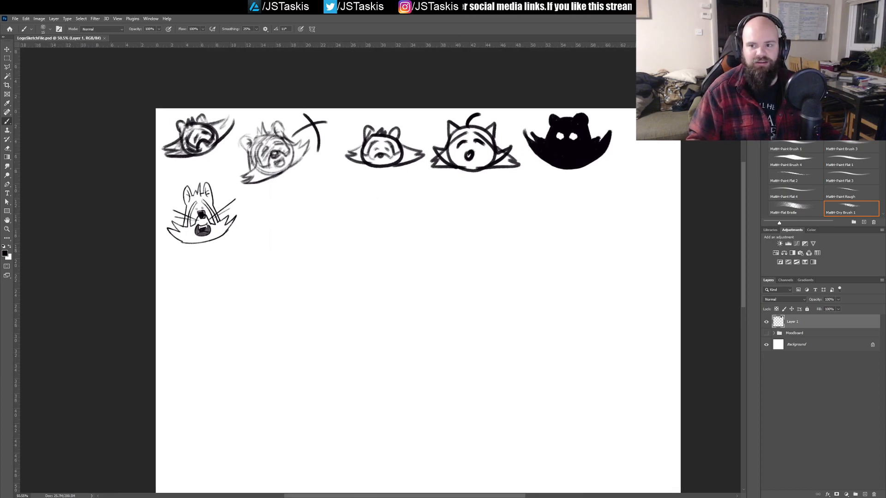
{"action": "key", "text": "F5"}
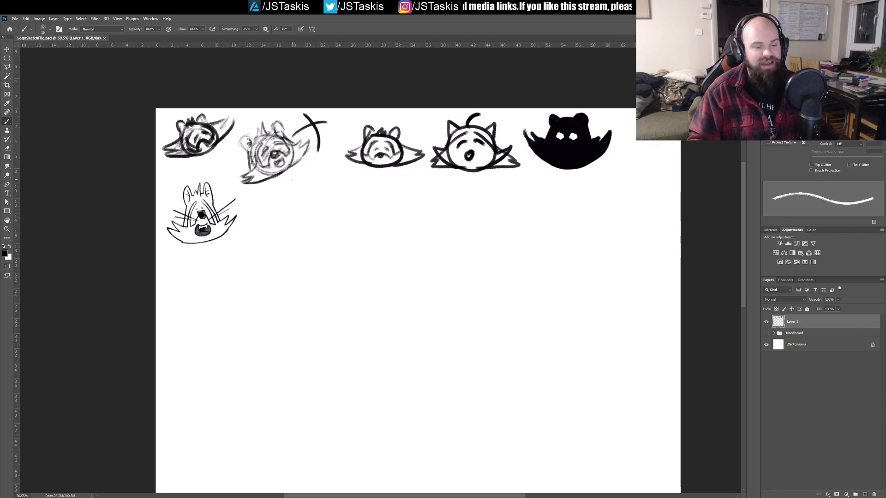
{"action": "left_click_drag", "start_coordinate": [296, 201], "coordinate": [312, 194]}
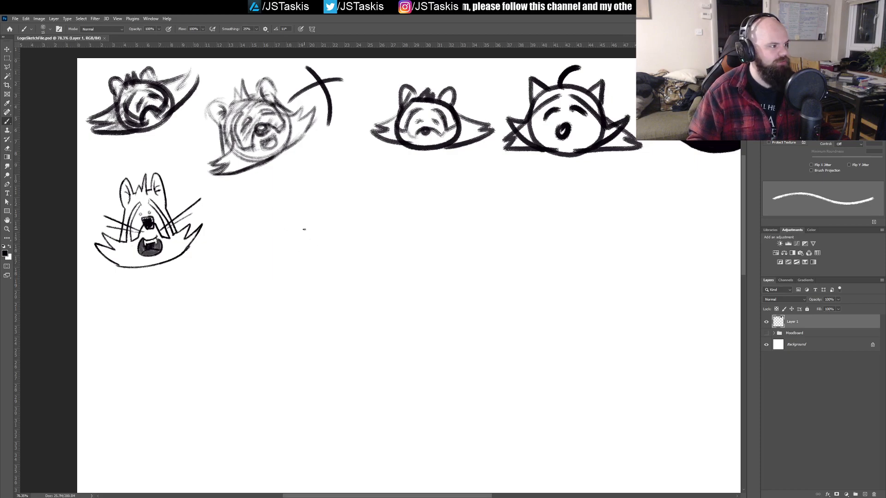
Step: Sketch a wide oval with a thin tapered head block above it beside the second-row head, undoing unwanted strokes
{"action": "mouse_move", "coordinate": [267, 222]}
{"action": "left_mouse_down"}
{"action": "mouse_move", "coordinate": [263, 214]}
{"action": "mouse_move", "coordinate": [245, 252]}
{"action": "left_mouse_up"}
{"action": "key", "text": "ctrl+z"}
{"action": "key", "text": "ctrl+z"}
{"action": "left_click_drag", "start_coordinate": [270, 210], "coordinate": [239, 236]}
{"action": "key", "text": "ctrl+z"}
{"action": "mouse_move", "coordinate": [272, 210]}
{"action": "left_mouse_down"}
{"action": "mouse_move", "coordinate": [337, 194]}
{"action": "mouse_move", "coordinate": [256, 216]}
{"action": "mouse_move", "coordinate": [350, 212]}
{"action": "mouse_move", "coordinate": [282, 204]}
{"action": "mouse_move", "coordinate": [292, 289]}
{"action": "mouse_move", "coordinate": [237, 231]}
{"action": "mouse_move", "coordinate": [269, 192]}
{"action": "mouse_move", "coordinate": [314, 194]}
{"action": "mouse_move", "coordinate": [319, 241]}
{"action": "mouse_move", "coordinate": [307, 180]}
{"action": "mouse_move", "coordinate": [275, 191]}
{"action": "mouse_move", "coordinate": [271, 239]}
{"action": "mouse_move", "coordinate": [262, 200]}
{"action": "mouse_move", "coordinate": [304, 182]}
{"action": "mouse_move", "coordinate": [334, 224]}
{"action": "left_mouse_up"}
{"action": "key", "text": "ctrl+z"}
{"action": "key", "text": "ctrl+z"}
{"action": "key", "text": "ctrl+z"}
{"action": "key", "text": "ctrl+z"}
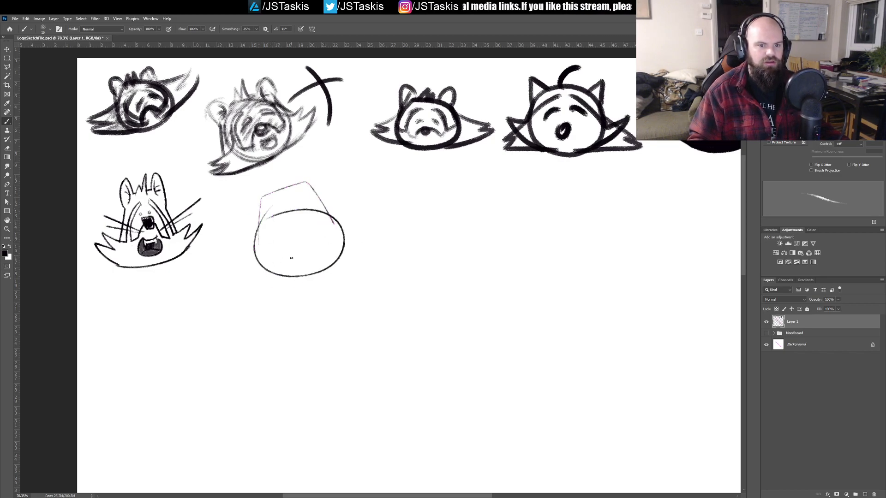
Step: Add pointed cheek tufts on both sides, two rounded ears and spiky hair to the new head sketch in thin lines
{"action": "left_click_drag", "start_coordinate": [261, 238], "coordinate": [298, 275]}
{"action": "left_click_drag", "start_coordinate": [342, 223], "coordinate": [339, 258]}
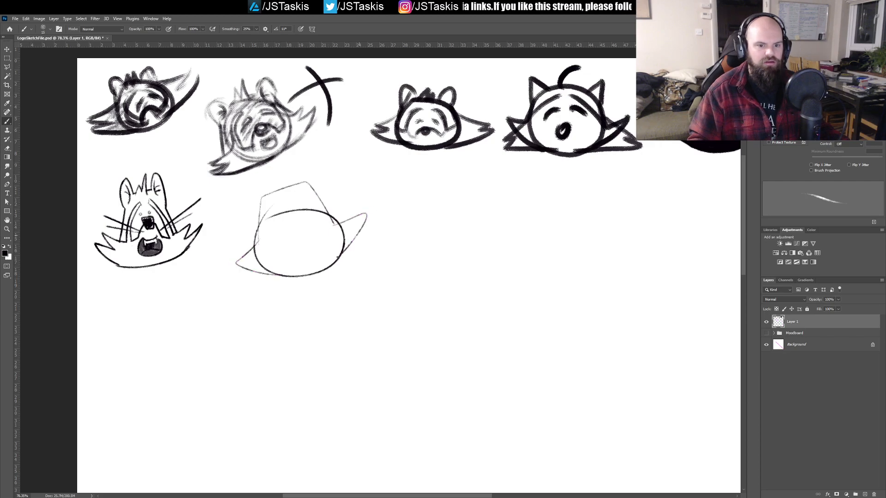
{"action": "mouse_move", "coordinate": [254, 221]}
{"action": "left_mouse_down"}
{"action": "mouse_move", "coordinate": [254, 187]}
{"action": "mouse_move", "coordinate": [318, 182]}
{"action": "mouse_move", "coordinate": [278, 173]}
{"action": "mouse_move", "coordinate": [294, 187]}
{"action": "left_mouse_up"}
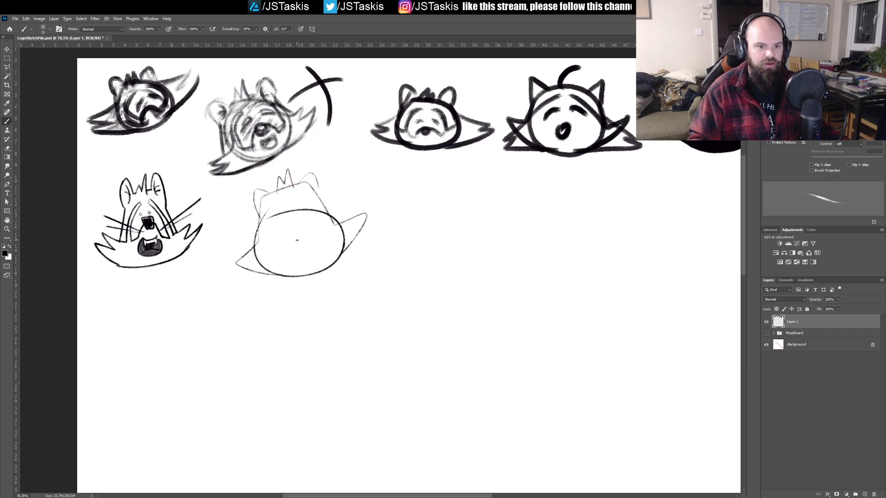
{"action": "mouse_move", "coordinate": [250, 257]}
{"action": "left_mouse_down"}
{"action": "mouse_move", "coordinate": [237, 253]}
{"action": "mouse_move", "coordinate": [252, 248]}
{"action": "left_mouse_up"}
{"action": "mouse_move", "coordinate": [335, 218]}
{"action": "left_mouse_down"}
{"action": "mouse_move", "coordinate": [353, 208]}
{"action": "mouse_move", "coordinate": [348, 225]}
{"action": "left_mouse_up"}
{"action": "key", "text": "ctrl+z"}
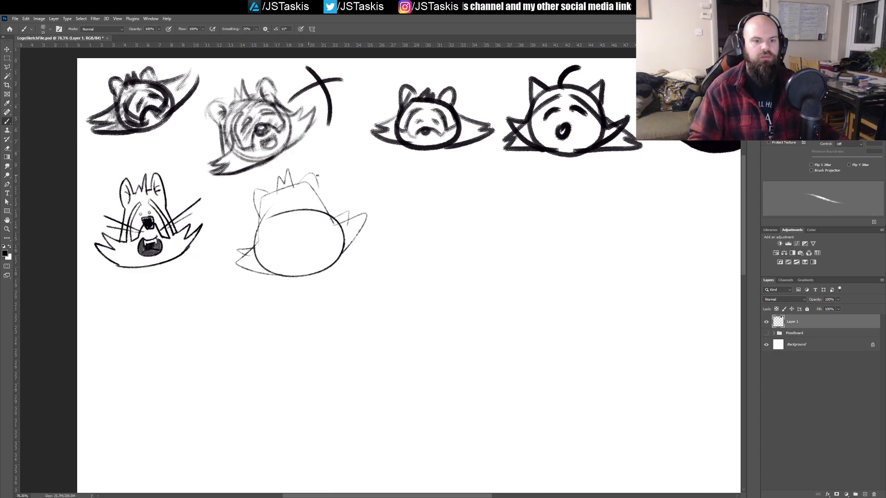
Step: Sketch a tall, leaning head with curved sides and spiky cheek tufts beside the wide oval head in the second row
{"action": "left_click_drag", "start_coordinate": [402, 250], "coordinate": [431, 198]}
{"action": "key", "text": "ctrl+z"}
{"action": "left_click_drag", "start_coordinate": [408, 269], "coordinate": [458, 178]}
{"action": "mouse_move", "coordinate": [463, 273]}
{"action": "left_mouse_down"}
{"action": "mouse_move", "coordinate": [464, 221]}
{"action": "mouse_move", "coordinate": [485, 200]}
{"action": "left_mouse_up"}
{"action": "mouse_move", "coordinate": [404, 271]}
{"action": "left_mouse_down"}
{"action": "mouse_move", "coordinate": [392, 264]}
{"action": "mouse_move", "coordinate": [399, 203]}
{"action": "mouse_move", "coordinate": [418, 242]}
{"action": "left_mouse_up"}
{"action": "left_click_drag", "start_coordinate": [501, 222], "coordinate": [454, 276]}
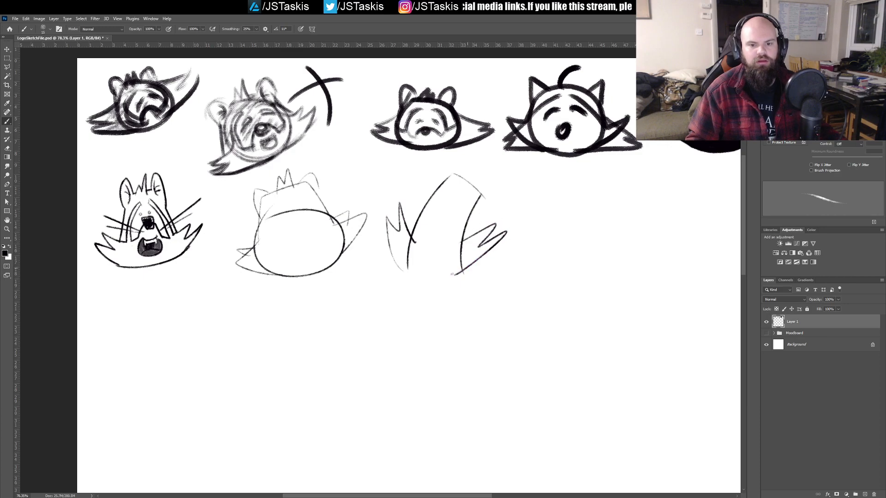
Step: Add small ears and spiky hair to the leaning head, and complete its cheek and chin outline with thin curved lines
{"action": "mouse_move", "coordinate": [435, 186]}
{"action": "left_mouse_down"}
{"action": "mouse_move", "coordinate": [454, 184]}
{"action": "mouse_move", "coordinate": [487, 203]}
{"action": "mouse_move", "coordinate": [480, 167]}
{"action": "left_mouse_up"}
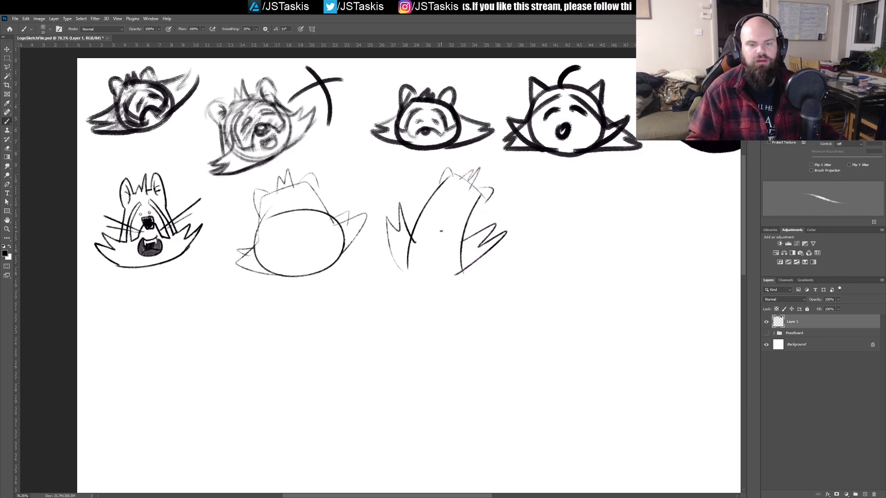
{"action": "mouse_move", "coordinate": [402, 234]}
{"action": "left_mouse_down"}
{"action": "mouse_move", "coordinate": [424, 208]}
{"action": "mouse_move", "coordinate": [470, 243]}
{"action": "left_mouse_up"}
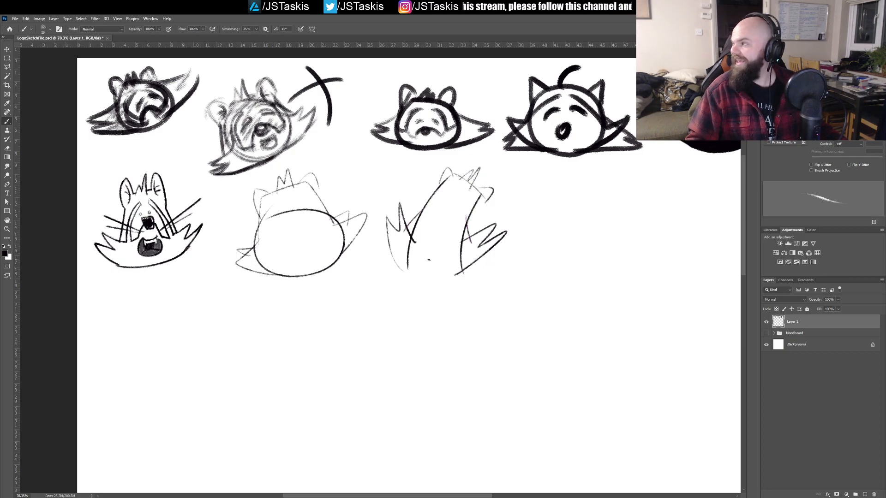
{"action": "left_click_drag", "start_coordinate": [398, 264], "coordinate": [463, 272]}
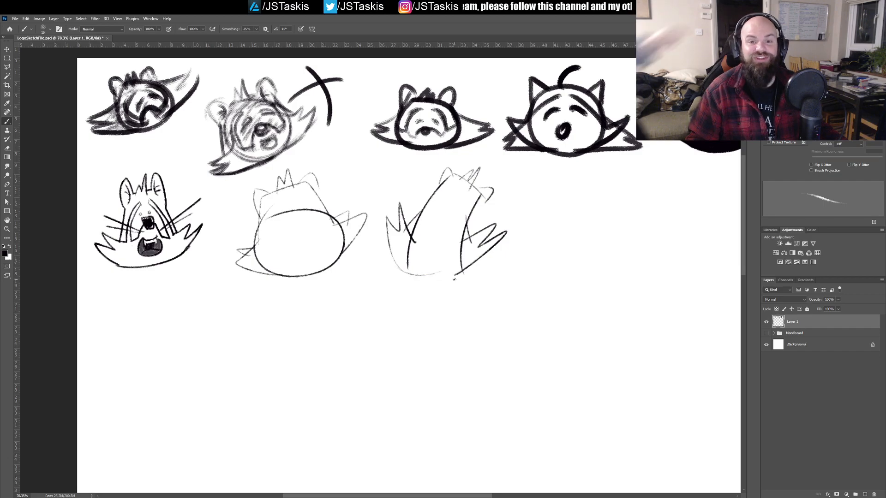
{"action": "key", "text": "ctrl+z"}
{"action": "mouse_move", "coordinate": [394, 262]}
{"action": "left_mouse_down"}
{"action": "mouse_move", "coordinate": [460, 274]}
{"action": "mouse_move", "coordinate": [433, 284]}
{"action": "mouse_move", "coordinate": [400, 269]}
{"action": "left_mouse_up"}
{"action": "key", "text": "ctrl+z"}
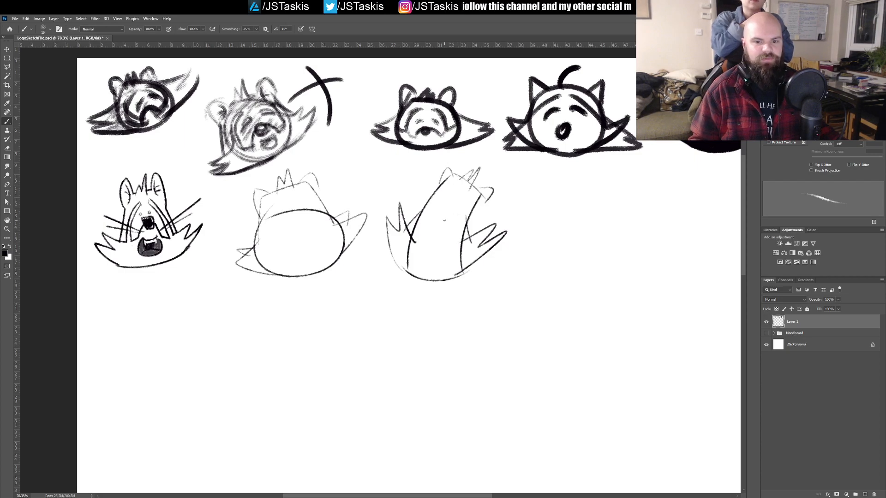
Step: Reinforce the ears and upper side contours of the leaning head with darker strokes, undoing unwanted lines
{"action": "left_click_drag", "start_coordinate": [471, 211], "coordinate": [475, 189]}
{"action": "mouse_move", "coordinate": [408, 221]}
{"action": "left_mouse_down"}
{"action": "mouse_move", "coordinate": [440, 174]}
{"action": "mouse_move", "coordinate": [455, 177]}
{"action": "mouse_move", "coordinate": [450, 164]}
{"action": "mouse_move", "coordinate": [485, 199]}
{"action": "mouse_move", "coordinate": [466, 238]}
{"action": "left_mouse_up"}
{"action": "key", "text": "ctrl+z"}
{"action": "key", "text": "ctrl+z"}
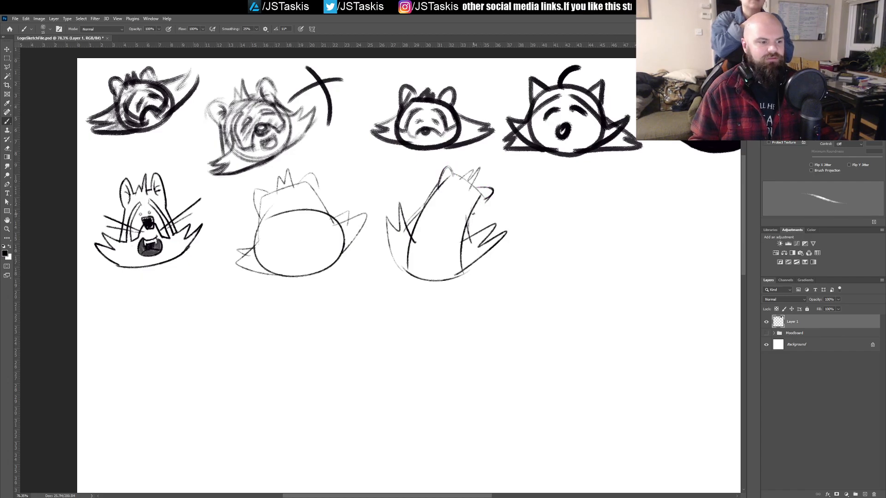
{"action": "left_click_drag", "start_coordinate": [488, 188], "coordinate": [484, 201]}
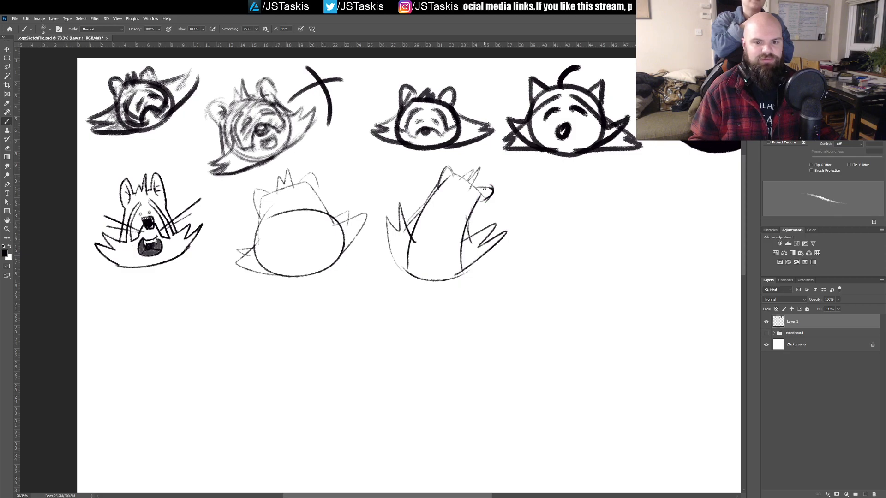
{"action": "left_click_drag", "start_coordinate": [490, 344], "coordinate": [457, 242]}
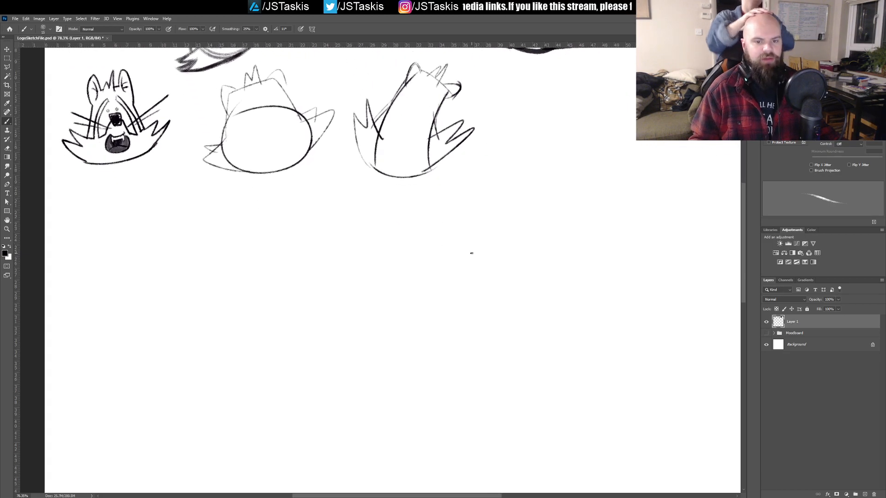
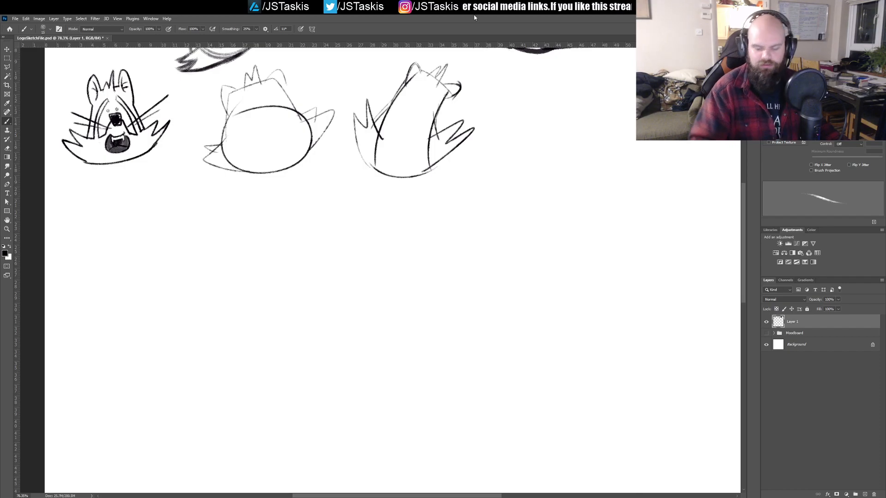
Step: Add oval eyes with small pupils, a round nose and a curved muzzle line to the leaning head, and clear its inner jaw lines
{"action": "left_click_drag", "start_coordinate": [346, 152], "coordinate": [283, 211]}
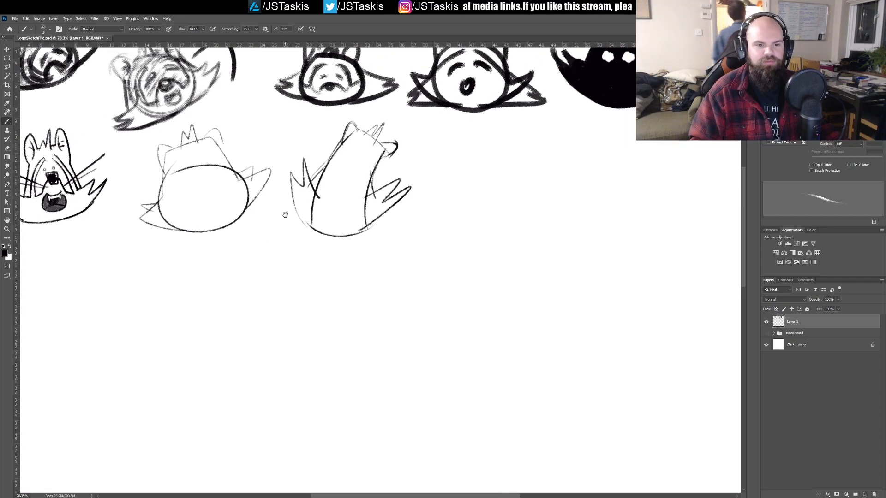
{"action": "left_click_drag", "start_coordinate": [333, 165], "coordinate": [320, 223]}
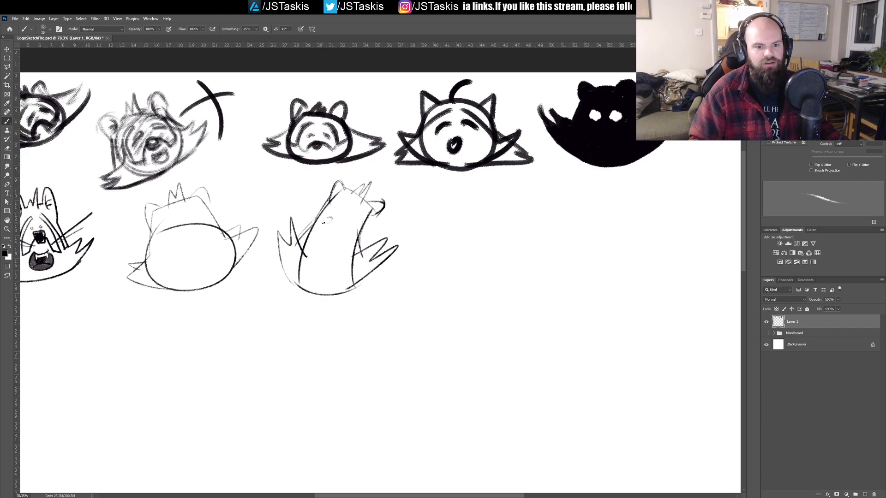
{"action": "mouse_move", "coordinate": [324, 219]}
{"action": "left_mouse_down"}
{"action": "mouse_move", "coordinate": [342, 233]}
{"action": "mouse_move", "coordinate": [353, 215]}
{"action": "mouse_move", "coordinate": [326, 241]}
{"action": "left_mouse_up"}
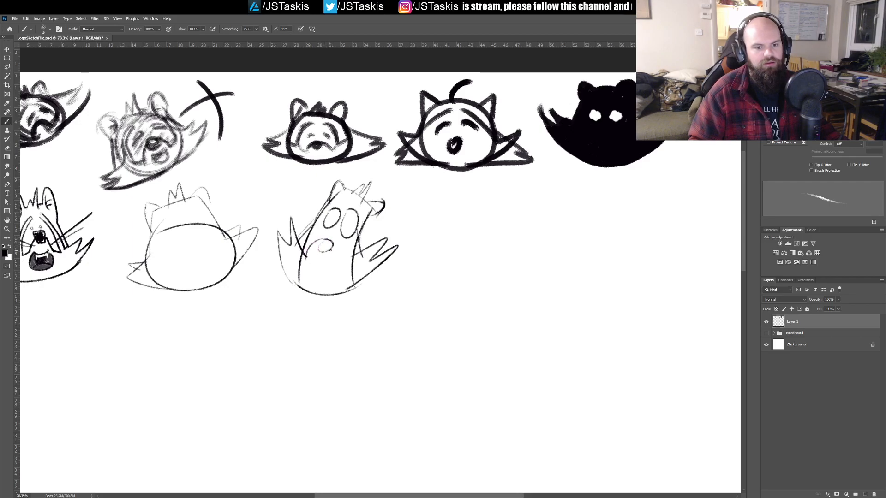
{"action": "mouse_move", "coordinate": [299, 250]}
{"action": "left_mouse_down"}
{"action": "mouse_move", "coordinate": [322, 238]}
{"action": "mouse_move", "coordinate": [338, 243]}
{"action": "mouse_move", "coordinate": [339, 254]}
{"action": "mouse_move", "coordinate": [365, 246]}
{"action": "left_mouse_up"}
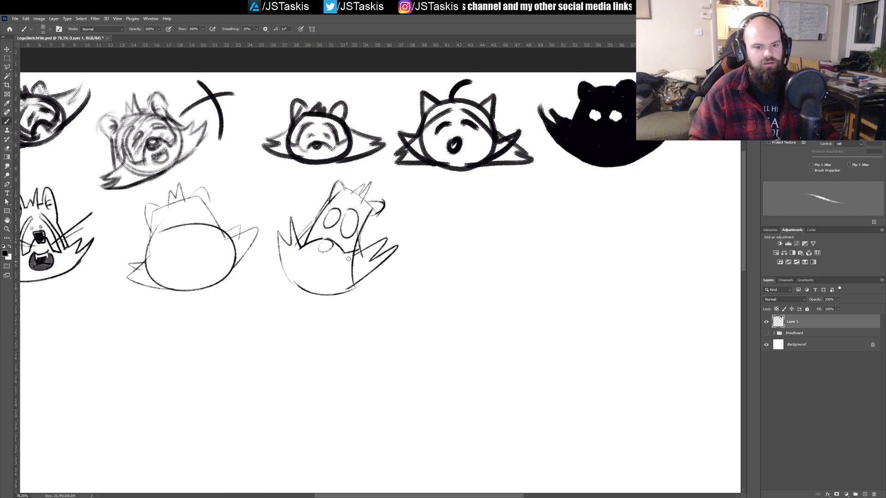
{"action": "key", "text": "ctrl+z"}
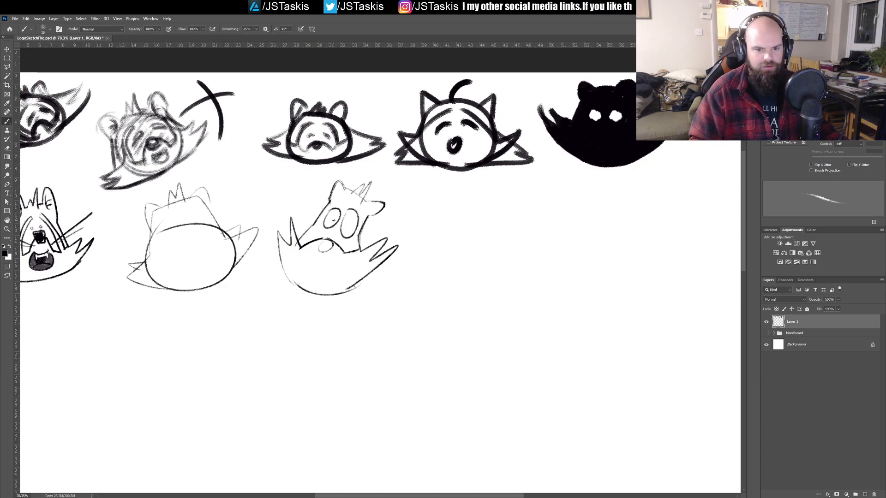
{"action": "left_click", "coordinate": [351, 225]}
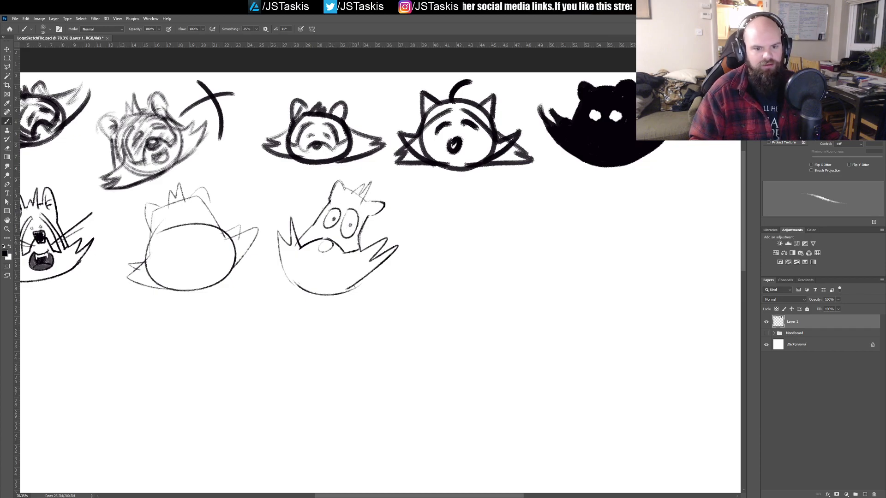
{"action": "mouse_move", "coordinate": [332, 250]}
{"action": "left_mouse_down"}
{"action": "mouse_move", "coordinate": [361, 296]}
{"action": "mouse_move", "coordinate": [391, 259]}
{"action": "mouse_move", "coordinate": [371, 228]}
{"action": "mouse_move", "coordinate": [388, 222]}
{"action": "mouse_move", "coordinate": [346, 233]}
{"action": "left_mouse_up"}
{"action": "mouse_move", "coordinate": [394, 233]}
{"action": "left_mouse_down"}
{"action": "mouse_move", "coordinate": [340, 234]}
{"action": "mouse_move", "coordinate": [370, 226]}
{"action": "left_mouse_up"}
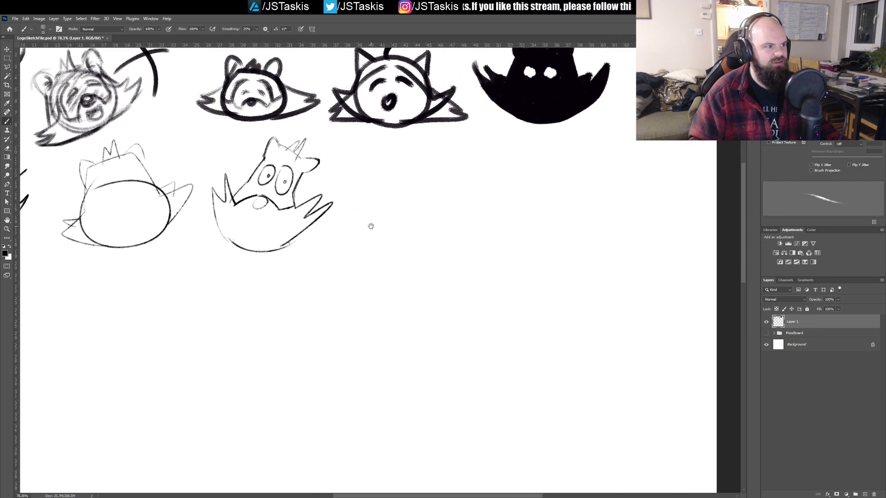
{"action": "mouse_move", "coordinate": [356, 194]}
{"action": "left_mouse_down"}
{"action": "mouse_move", "coordinate": [405, 160]}
{"action": "mouse_move", "coordinate": [384, 218]}
{"action": "mouse_move", "coordinate": [392, 163]}
{"action": "mouse_move", "coordinate": [375, 215]}
{"action": "mouse_move", "coordinate": [388, 162]}
{"action": "mouse_move", "coordinate": [381, 193]}
{"action": "left_mouse_up"}
{"action": "key", "text": "ctrl+z"}
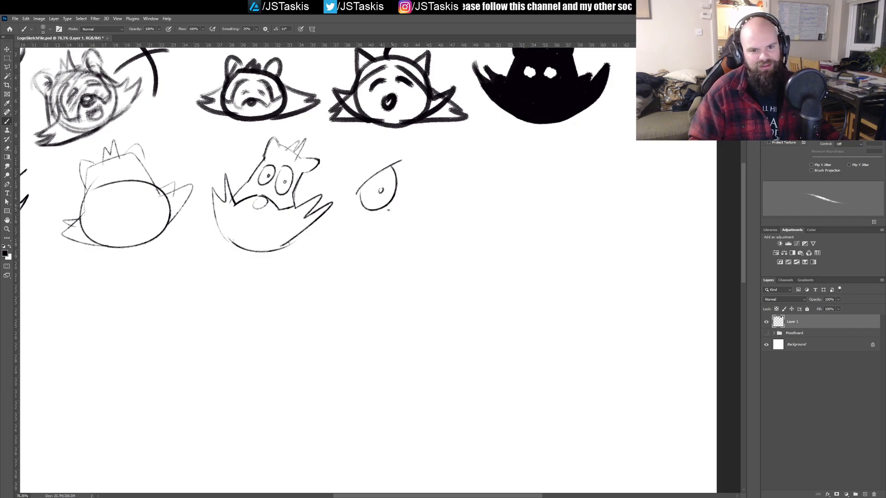
{"action": "left_click_drag", "start_coordinate": [381, 188], "coordinate": [382, 193]}
{"action": "left_click_drag", "start_coordinate": [360, 159], "coordinate": [409, 146]}
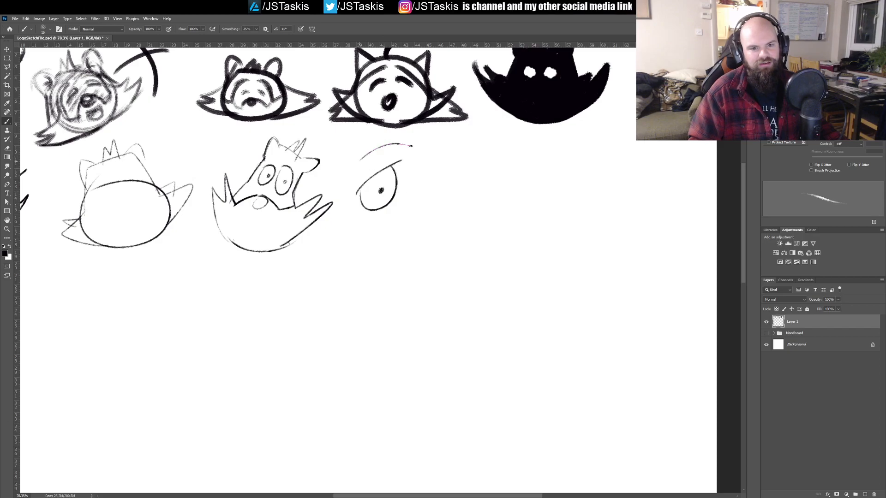
{"action": "mouse_move", "coordinate": [420, 195]}
{"action": "left_mouse_down"}
{"action": "mouse_move", "coordinate": [424, 242]}
{"action": "mouse_move", "coordinate": [409, 225]}
{"action": "left_mouse_up"}
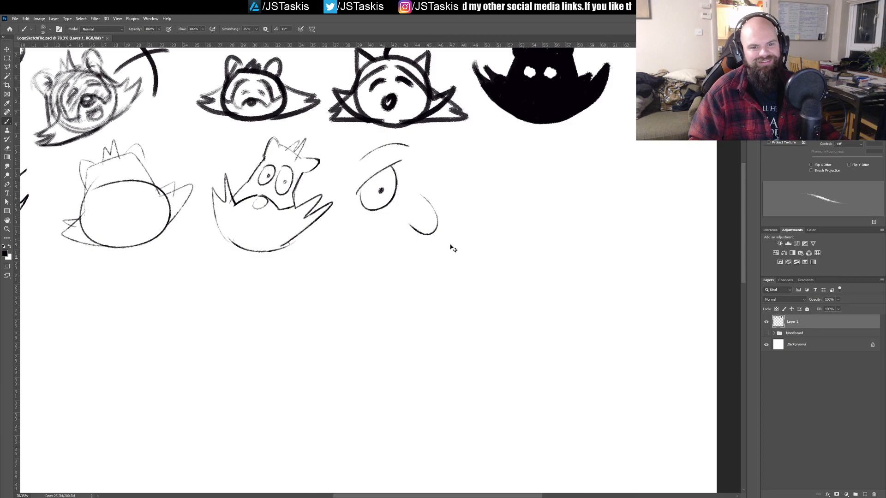
{"action": "key", "text": "ctrl+z"}
{"action": "key", "text": "ctrl+z"}
{"action": "key", "text": "ctrl+z"}
{"action": "key", "text": "ctrl+z"}
{"action": "key", "text": "ctrl+z"}
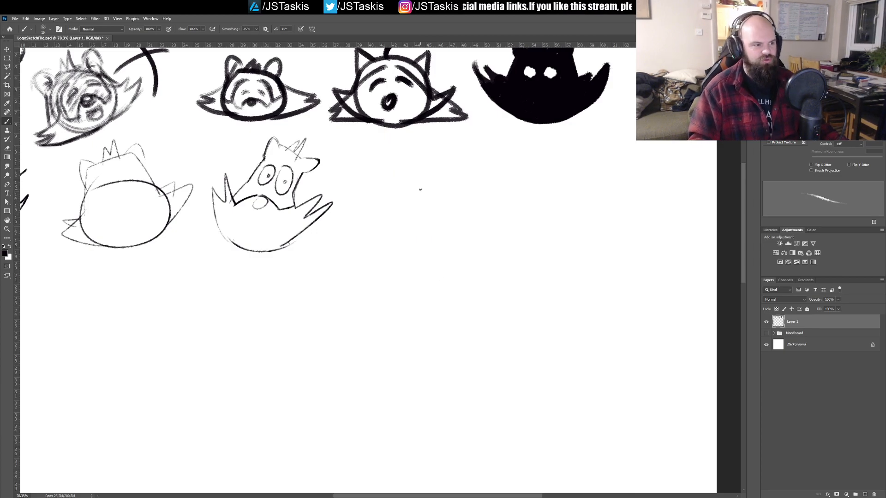
Step: Sketch the flat top edge and two outward-sloping sides of a new trapezoid head beside the leaning head in the second row
{"action": "mouse_move", "coordinate": [385, 227]}
{"action": "left_mouse_down"}
{"action": "mouse_move", "coordinate": [388, 252]}
{"action": "mouse_move", "coordinate": [439, 249]}
{"action": "mouse_move", "coordinate": [429, 250]}
{"action": "mouse_move", "coordinate": [427, 217]}
{"action": "mouse_move", "coordinate": [426, 235]}
{"action": "left_mouse_up"}
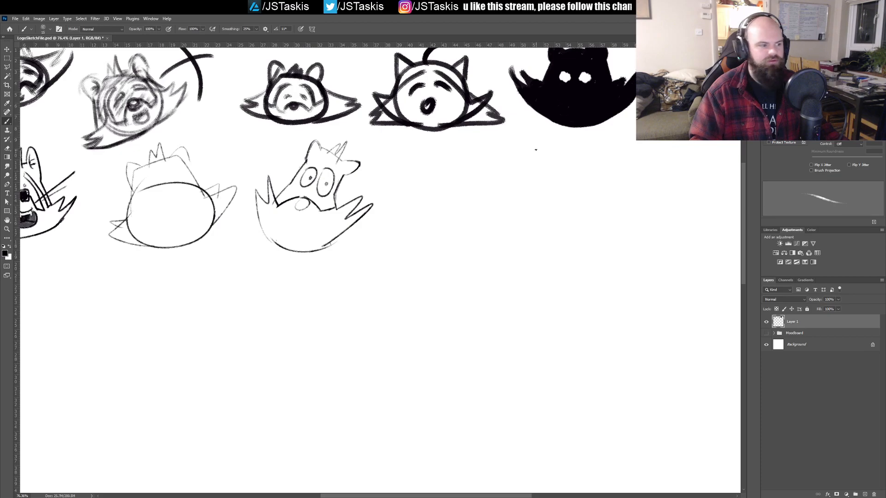
{"action": "left_click_drag", "start_coordinate": [465, 167], "coordinate": [384, 181]}
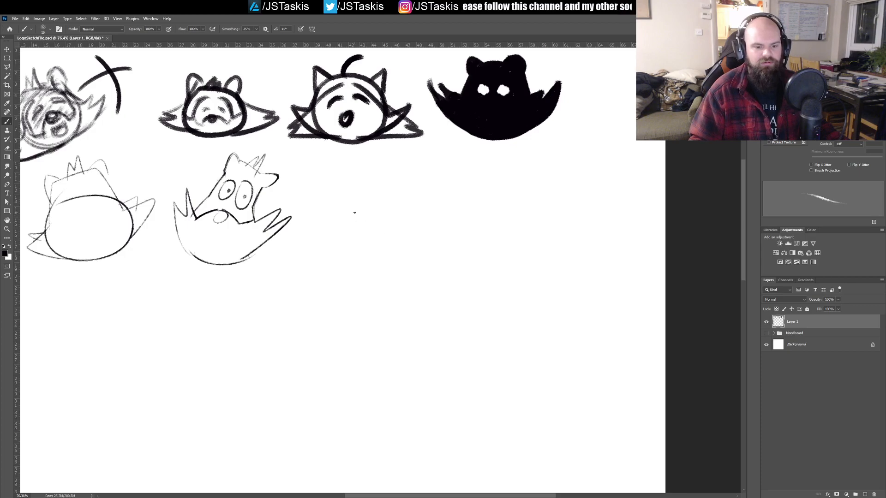
{"action": "left_click_drag", "start_coordinate": [349, 188], "coordinate": [406, 183]}
{"action": "mouse_move", "coordinate": [349, 190]}
{"action": "left_mouse_down"}
{"action": "mouse_move", "coordinate": [340, 261]}
{"action": "mouse_move", "coordinate": [387, 261]}
{"action": "mouse_move", "coordinate": [422, 246]}
{"action": "left_mouse_up"}
{"action": "mouse_move", "coordinate": [405, 181]}
{"action": "left_mouse_down"}
{"action": "mouse_move", "coordinate": [445, 234]}
{"action": "mouse_move", "coordinate": [443, 253]}
{"action": "left_mouse_up"}
{"action": "key", "text": "ctrl+z"}
{"action": "key", "text": "ctrl+z"}
{"action": "key", "text": "ctrl+z"}
{"action": "key", "text": "ctrl+z"}
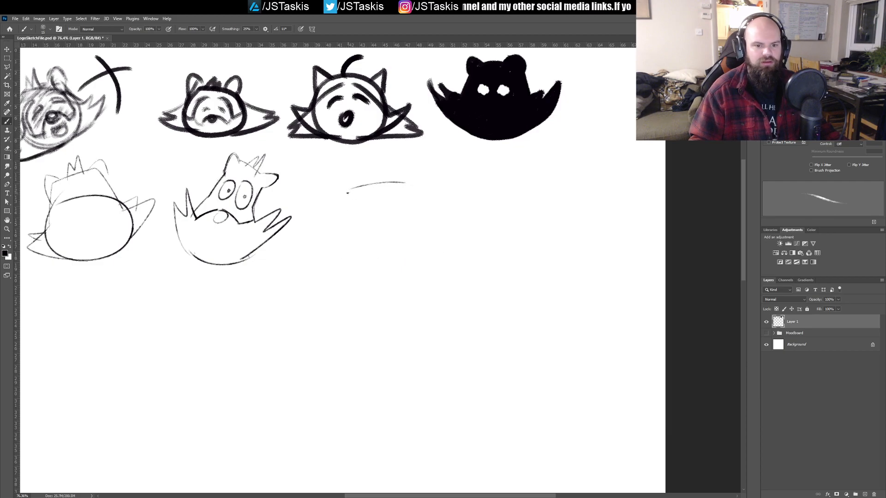
{"action": "left_click_drag", "start_coordinate": [349, 190], "coordinate": [339, 249]}
{"action": "left_click_drag", "start_coordinate": [404, 183], "coordinate": [439, 229]}
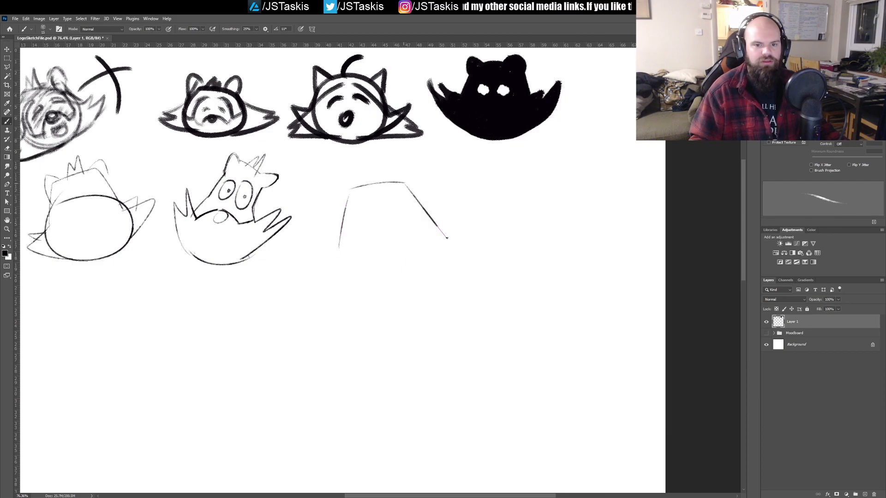
Step: Close the trapezoid head with a slanted chin line, and add spiky cheek tufts and two small round ears
{"action": "left_click_drag", "start_coordinate": [340, 252], "coordinate": [445, 234]}
{"action": "mouse_move", "coordinate": [340, 251]}
{"action": "left_mouse_down"}
{"action": "mouse_move", "coordinate": [323, 238]}
{"action": "mouse_move", "coordinate": [339, 236]}
{"action": "left_mouse_up"}
{"action": "mouse_move", "coordinate": [429, 210]}
{"action": "left_mouse_down"}
{"action": "mouse_move", "coordinate": [452, 218]}
{"action": "mouse_move", "coordinate": [445, 233]}
{"action": "left_mouse_up"}
{"action": "mouse_move", "coordinate": [344, 199]}
{"action": "left_mouse_down"}
{"action": "mouse_move", "coordinate": [359, 183]}
{"action": "mouse_move", "coordinate": [415, 184]}
{"action": "left_mouse_up"}
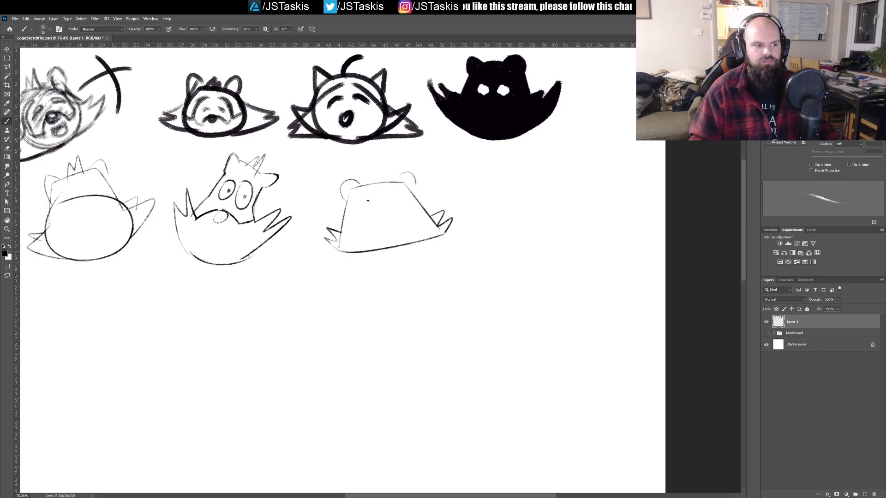
Step: Draw two large round eyes on the trapezoid head, undoing unwanted strokes
{"action": "mouse_move", "coordinate": [356, 210]}
{"action": "left_mouse_down"}
{"action": "mouse_move", "coordinate": [408, 197]}
{"action": "mouse_move", "coordinate": [409, 212]}
{"action": "mouse_move", "coordinate": [393, 210]}
{"action": "mouse_move", "coordinate": [405, 219]}
{"action": "mouse_move", "coordinate": [406, 199]}
{"action": "mouse_move", "coordinate": [390, 216]}
{"action": "mouse_move", "coordinate": [408, 203]}
{"action": "left_mouse_up"}
{"action": "key", "text": "ctrl+z"}
Step: Add small pupils, a little round nose and an arched muzzle line to the trapezoid head
{"action": "key", "text": "ctrl+z"}
{"action": "key", "text": "ctrl+z"}
{"action": "key", "text": "ctrl+z"}
{"action": "key", "text": "ctrl+z"}
{"action": "key", "text": "ctrl+z"}
{"action": "key", "text": "ctrl+z"}
{"action": "key", "text": "ctrl+z"}
{"action": "left_click", "coordinate": [391, 202]}
{"action": "mouse_move", "coordinate": [383, 225]}
{"action": "left_mouse_down"}
{"action": "mouse_move", "coordinate": [389, 234]}
{"action": "mouse_move", "coordinate": [389, 224]}
{"action": "mouse_move", "coordinate": [370, 233]}
{"action": "mouse_move", "coordinate": [411, 239]}
{"action": "left_mouse_up"}
{"action": "key", "text": "ctrl+z"}
{"action": "key", "text": "ctrl+z"}
{"action": "key", "text": "ctrl+z"}
{"action": "key", "text": "ctrl+z"}
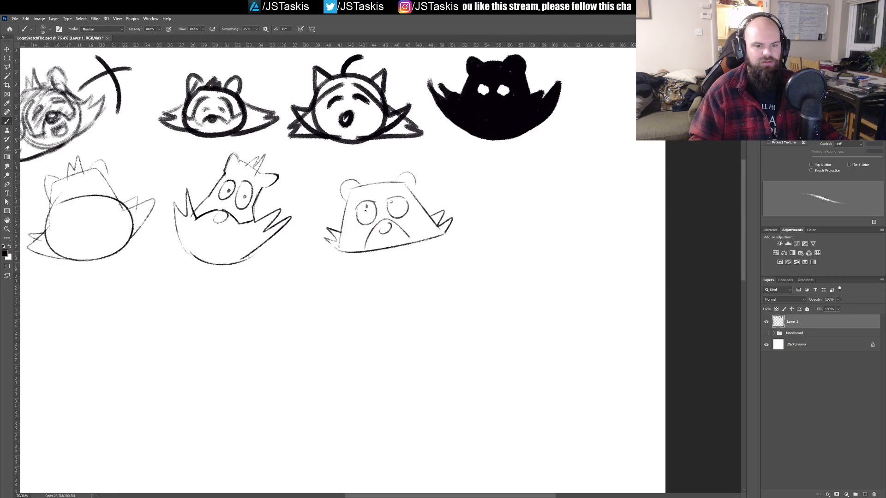
Step: Add a small spiky hair tuft and inner ear lines to the trapezoid head, undoing unwanted strokes
{"action": "mouse_move", "coordinate": [375, 184]}
{"action": "left_mouse_down"}
{"action": "mouse_move", "coordinate": [381, 171]}
{"action": "mouse_move", "coordinate": [385, 186]}
{"action": "mouse_move", "coordinate": [350, 198]}
{"action": "left_mouse_up"}
{"action": "key", "text": "ctrl+z"}
{"action": "key", "text": "ctrl+z"}
{"action": "left_click_drag", "start_coordinate": [355, 196], "coordinate": [346, 197]}
{"action": "key", "text": "ctrl+z"}
{"action": "mouse_move", "coordinate": [404, 178]}
{"action": "left_mouse_down"}
{"action": "mouse_move", "coordinate": [398, 193]}
{"action": "mouse_move", "coordinate": [356, 189]}
{"action": "mouse_move", "coordinate": [408, 186]}
{"action": "left_mouse_up"}
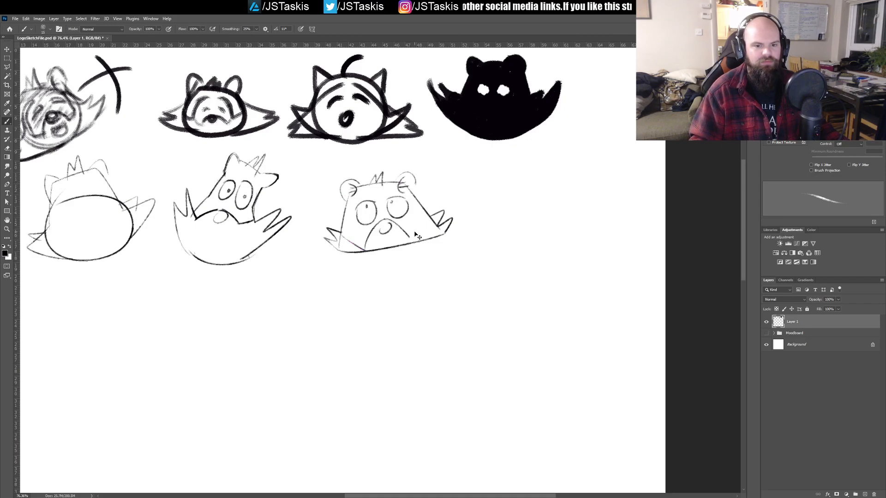
Step: Try curved cheek lines across the trapezoid head's face from tuft to tuft
{"action": "left_click_drag", "start_coordinate": [342, 236], "coordinate": [436, 212]}
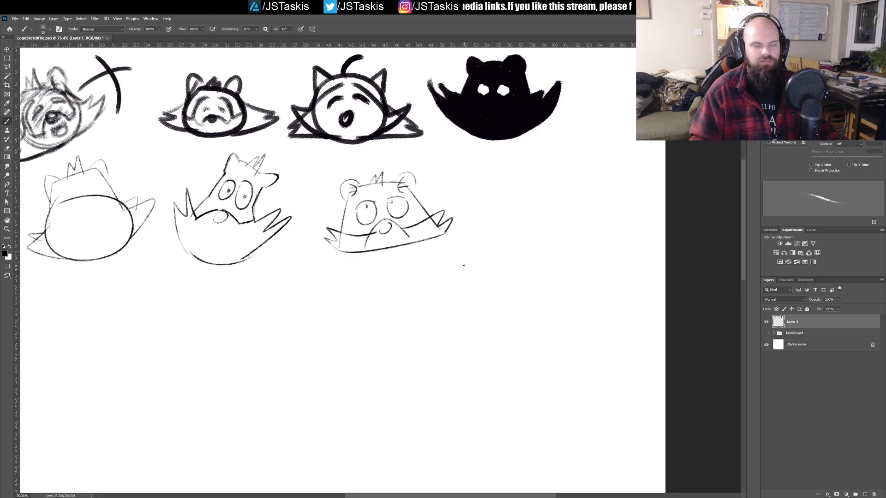
{"action": "key", "text": "ctrl+z"}
{"action": "key", "text": "ctrl+z"}
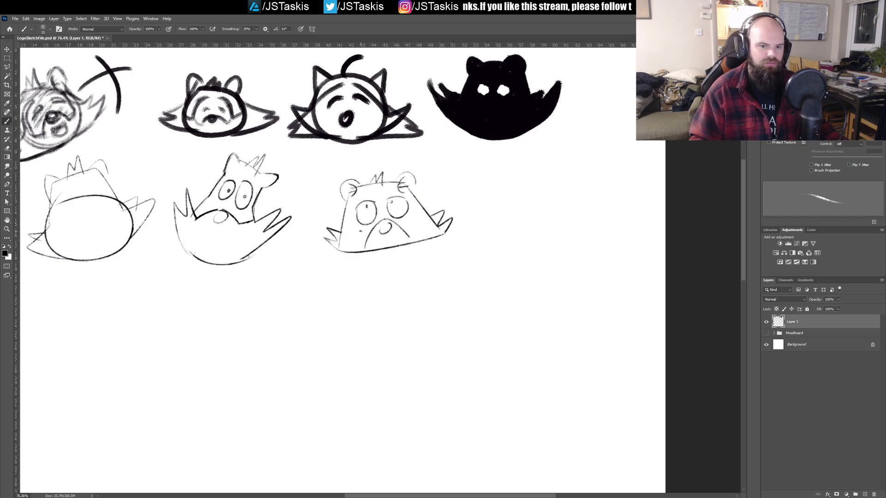
Step: Try extra face markings on the trapezoid head, undo the unwanted strokes, and save the document
{"action": "left_click_drag", "start_coordinate": [346, 216], "coordinate": [365, 241]}
{"action": "mouse_move", "coordinate": [366, 195]}
{"action": "left_mouse_down"}
{"action": "mouse_move", "coordinate": [347, 241]}
{"action": "mouse_move", "coordinate": [348, 211]}
{"action": "mouse_move", "coordinate": [376, 200]}
{"action": "left_mouse_up"}
{"action": "key", "text": "ctrl+z"}
{"action": "key", "text": "ctrl+z"}
{"action": "mouse_move", "coordinate": [342, 229]}
{"action": "left_mouse_down"}
{"action": "mouse_move", "coordinate": [380, 198]}
{"action": "mouse_move", "coordinate": [348, 229]}
{"action": "left_mouse_up"}
{"action": "key", "text": "ctrl+z"}
{"action": "key", "text": "ctrl+z"}
{"action": "key", "text": "ctrl+z"}
{"action": "key", "text": "ctrl+z"}
{"action": "key", "text": "ctrl+s"}
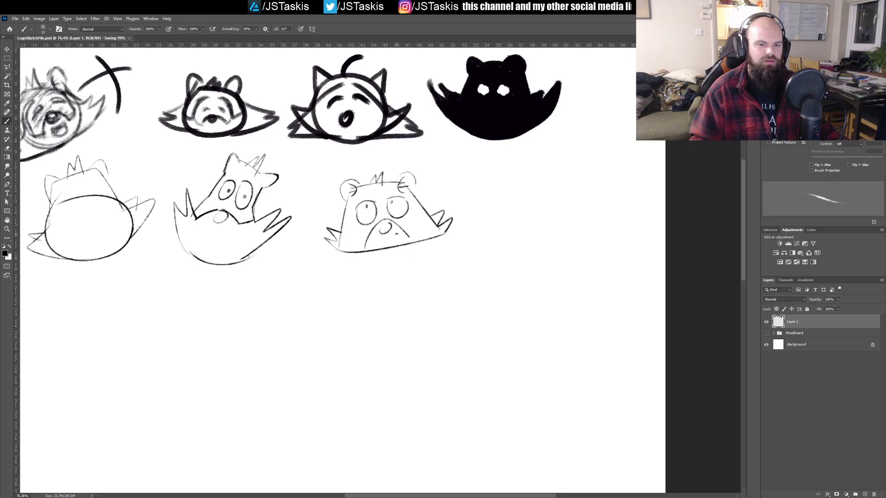
Step: Try straight whisker lines on both sides of the trapezoid head
{"action": "mouse_move", "coordinate": [417, 223]}
{"action": "left_mouse_down"}
{"action": "mouse_move", "coordinate": [443, 244]}
{"action": "mouse_move", "coordinate": [473, 209]}
{"action": "left_mouse_up"}
{"action": "left_click_drag", "start_coordinate": [385, 244], "coordinate": [346, 228]}
{"action": "left_click_drag", "start_coordinate": [387, 252], "coordinate": [350, 239]}
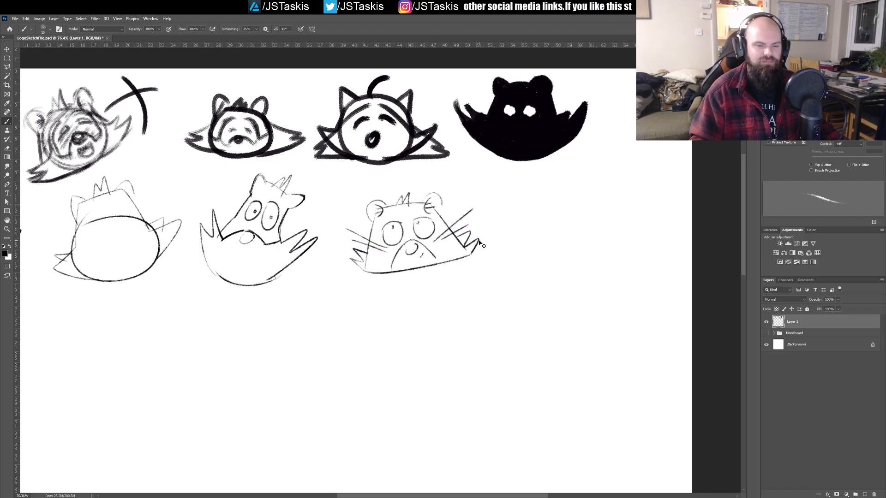
{"action": "key", "text": "ctrl+z"}
{"action": "key", "text": "ctrl+z"}
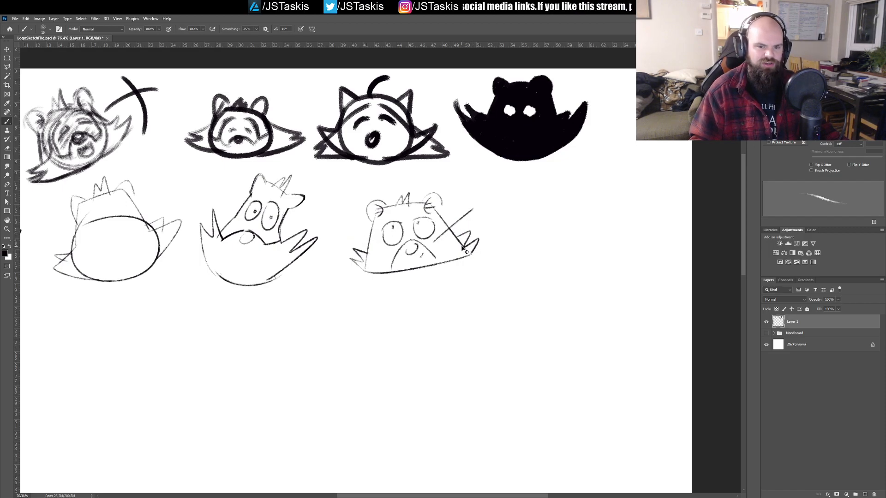
{"action": "key", "text": "ctrl+z"}
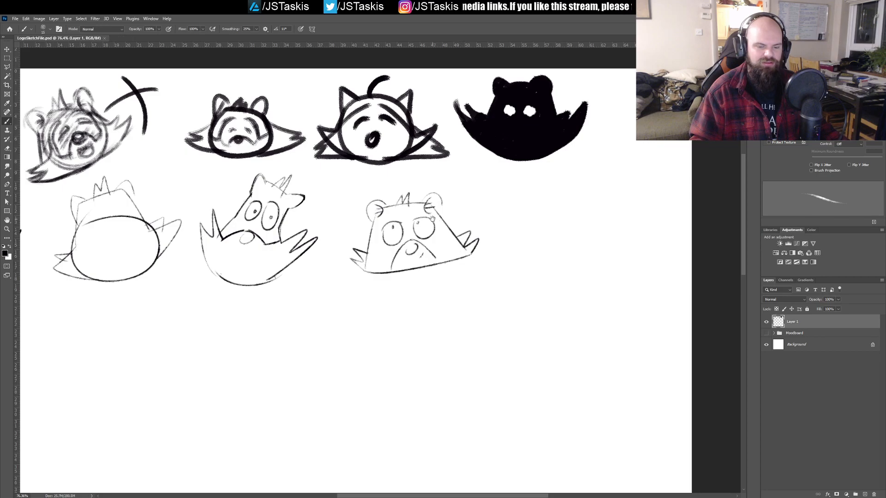
Step: Sketch two large half-round eyes with flat, slanted lids and tiny pupils for a new angry face beside the trapezoid head
{"action": "left_click_drag", "start_coordinate": [485, 217], "coordinate": [417, 227]}
{"action": "mouse_move", "coordinate": [421, 189]}
{"action": "left_mouse_down"}
{"action": "mouse_move", "coordinate": [424, 219]}
{"action": "mouse_move", "coordinate": [439, 179]}
{"action": "mouse_move", "coordinate": [455, 195]}
{"action": "left_mouse_up"}
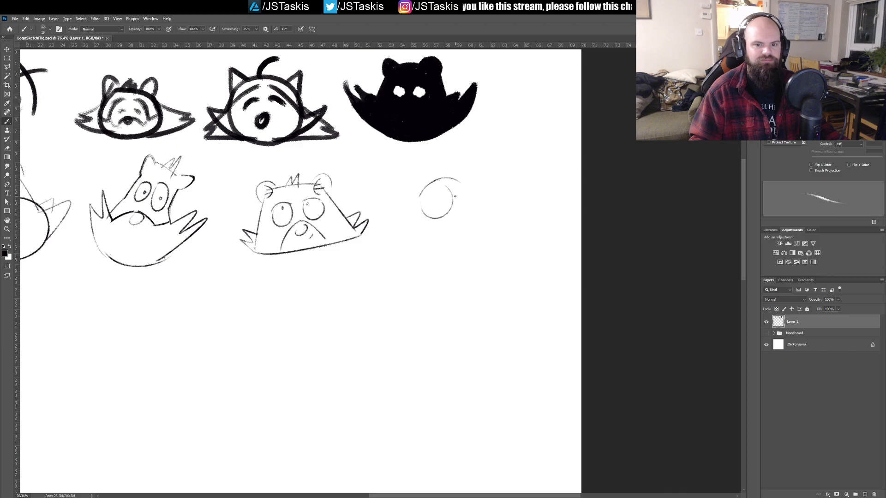
{"action": "key", "text": "ctrl+z"}
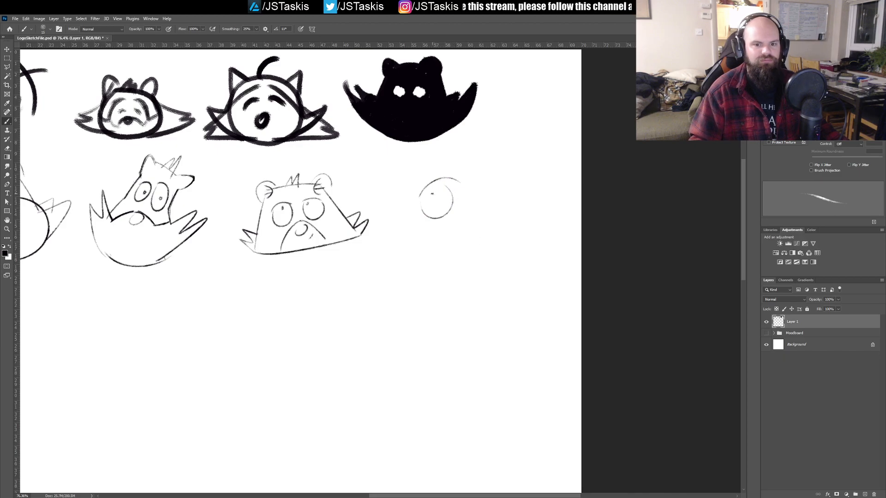
{"action": "key", "text": "ctrl+z"}
{"action": "key", "text": "ctrl+z"}
{"action": "mouse_move", "coordinate": [447, 199]}
{"action": "left_mouse_down"}
{"action": "mouse_move", "coordinate": [402, 177]}
{"action": "mouse_move", "coordinate": [436, 224]}
{"action": "mouse_move", "coordinate": [437, 196]}
{"action": "mouse_move", "coordinate": [408, 201]}
{"action": "mouse_move", "coordinate": [418, 227]}
{"action": "mouse_move", "coordinate": [442, 203]}
{"action": "left_mouse_up"}
{"action": "key", "text": "ctrl+z"}
{"action": "key", "text": "ctrl+z"}
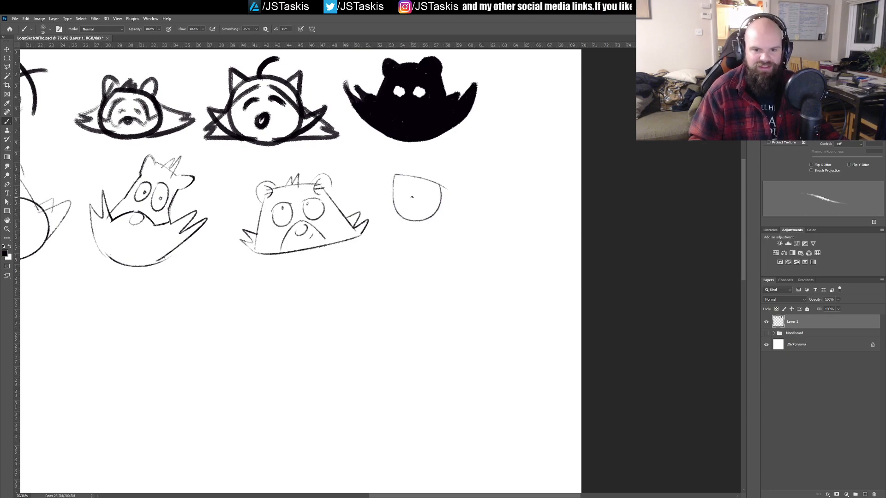
{"action": "left_click_drag", "start_coordinate": [462, 190], "coordinate": [510, 161]}
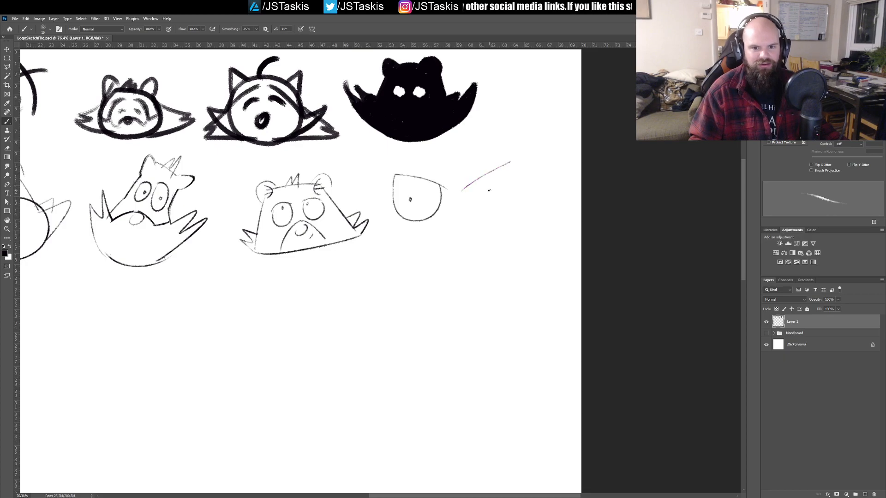
{"action": "left_click_drag", "start_coordinate": [465, 193], "coordinate": [509, 169]}
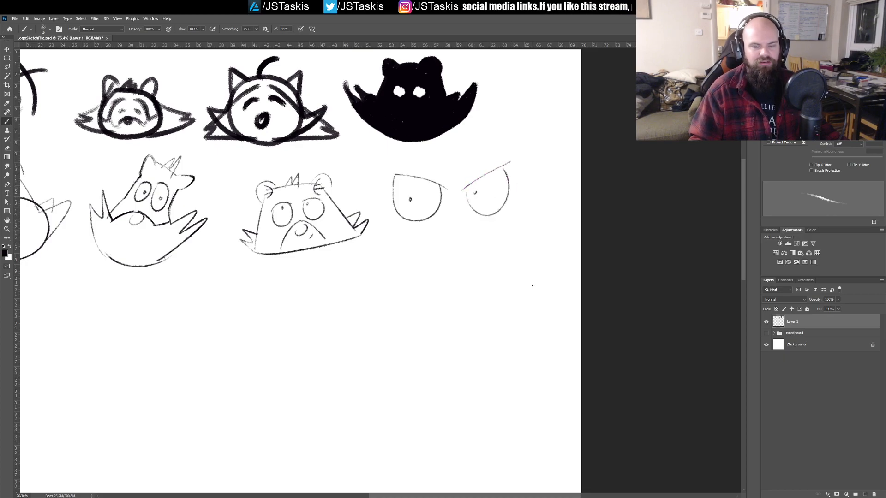
Step: Add a rounded nose with hatched shading below the angry eyes, and draw a wide smile curve beneath it
{"action": "mouse_move", "coordinate": [456, 226]}
{"action": "left_mouse_down"}
{"action": "mouse_move", "coordinate": [461, 221]}
{"action": "mouse_move", "coordinate": [432, 237]}
{"action": "mouse_move", "coordinate": [467, 224]}
{"action": "mouse_move", "coordinate": [458, 221]}
{"action": "mouse_move", "coordinate": [480, 223]}
{"action": "mouse_move", "coordinate": [433, 238]}
{"action": "mouse_move", "coordinate": [463, 225]}
{"action": "mouse_move", "coordinate": [455, 246]}
{"action": "mouse_move", "coordinate": [470, 239]}
{"action": "mouse_move", "coordinate": [457, 250]}
{"action": "mouse_move", "coordinate": [468, 178]}
{"action": "left_mouse_up"}
{"action": "key", "text": "ctrl+z"}
{"action": "key", "text": "ctrl+z"}
{"action": "key", "text": "ctrl+z"}
{"action": "left_click_drag", "start_coordinate": [413, 193], "coordinate": [488, 205]}
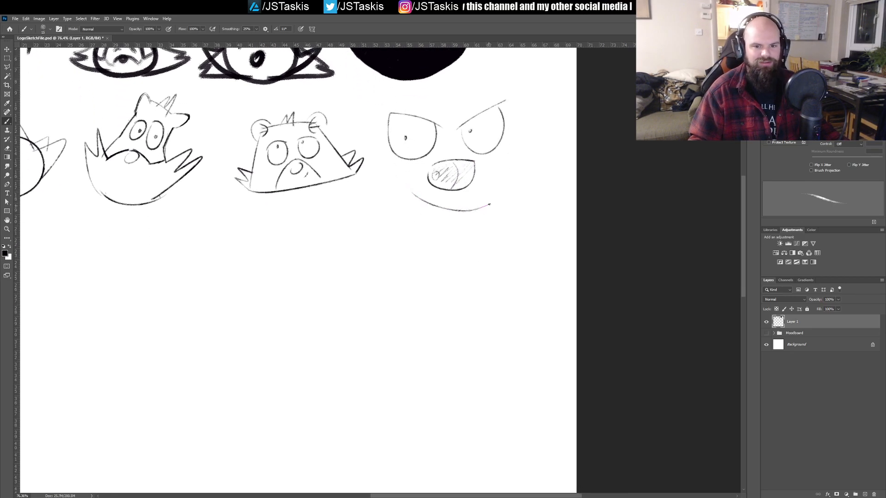
{"action": "key", "text": "ctrl+z"}
{"action": "left_click_drag", "start_coordinate": [405, 189], "coordinate": [495, 190]}
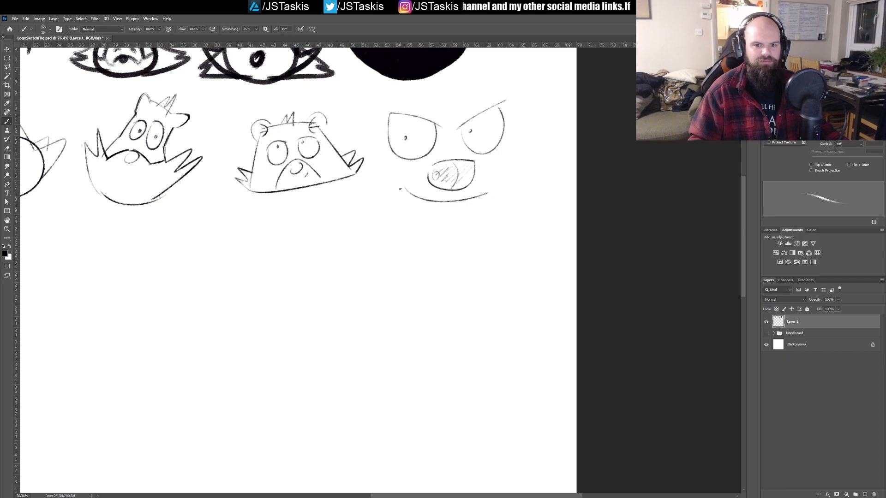
{"action": "mouse_move", "coordinate": [406, 187]}
{"action": "left_mouse_down"}
{"action": "mouse_move", "coordinate": [400, 255]}
{"action": "mouse_move", "coordinate": [410, 256]}
{"action": "mouse_move", "coordinate": [479, 225]}
{"action": "mouse_move", "coordinate": [485, 193]}
{"action": "left_mouse_up"}
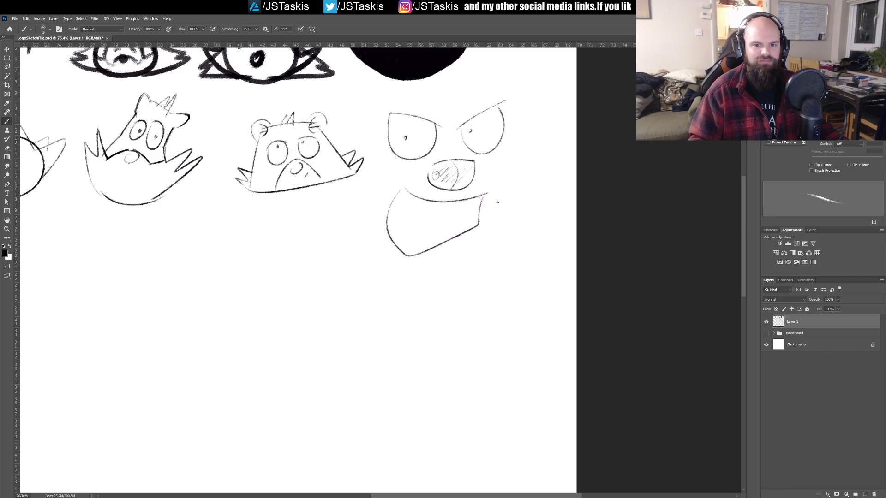
{"action": "key", "text": "ctrl+z"}
{"action": "left_click_drag", "start_coordinate": [405, 187], "coordinate": [471, 199]}
{"action": "key", "text": "ctrl+z"}
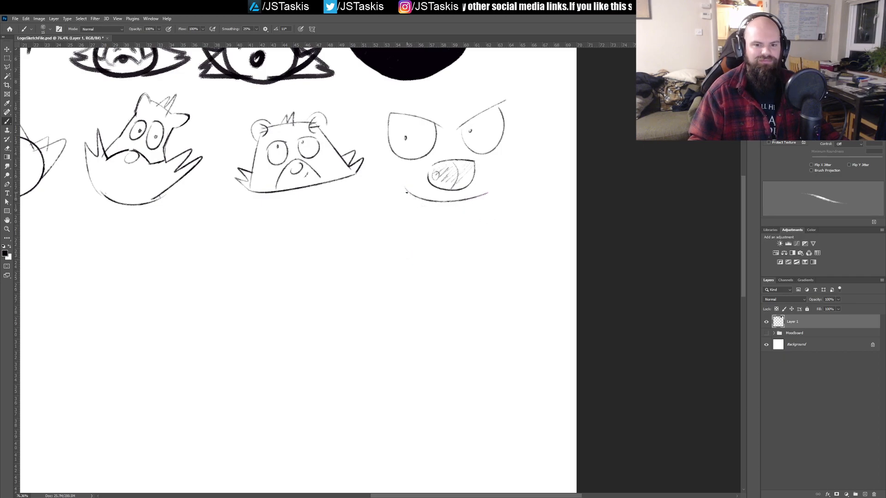
{"action": "left_click_drag", "start_coordinate": [396, 212], "coordinate": [476, 212]}
{"action": "key", "text": "ctrl+z"}
Step: Draw a rounded open mouth under the smile curve and add pointed fangs at both corners
{"action": "left_click_drag", "start_coordinate": [476, 217], "coordinate": [402, 184]}
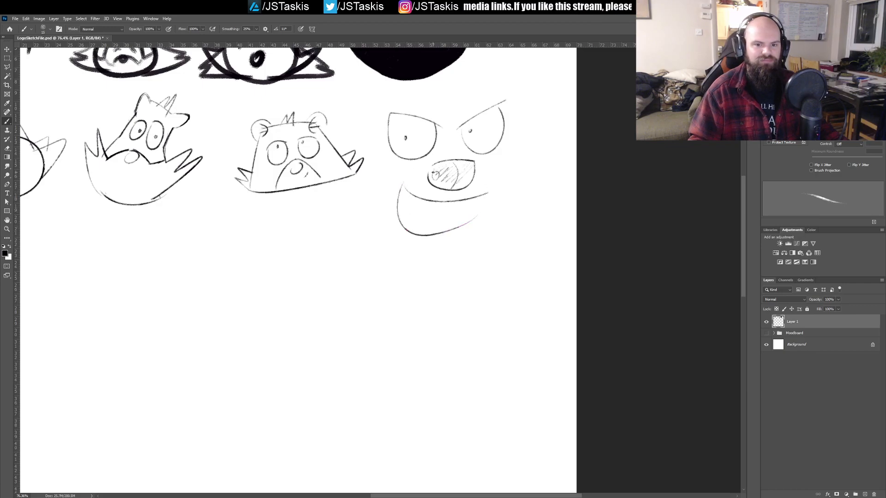
{"action": "left_click_drag", "start_coordinate": [477, 217], "coordinate": [487, 188]}
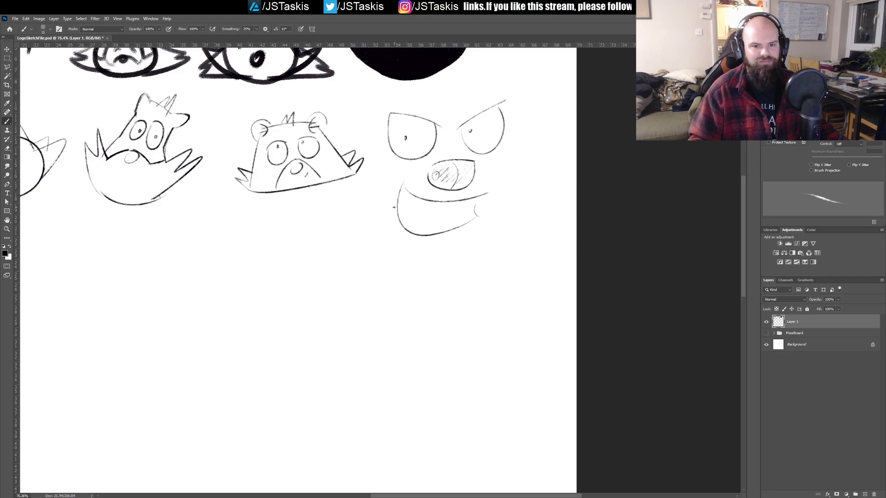
{"action": "left_click_drag", "start_coordinate": [404, 200], "coordinate": [417, 211]}
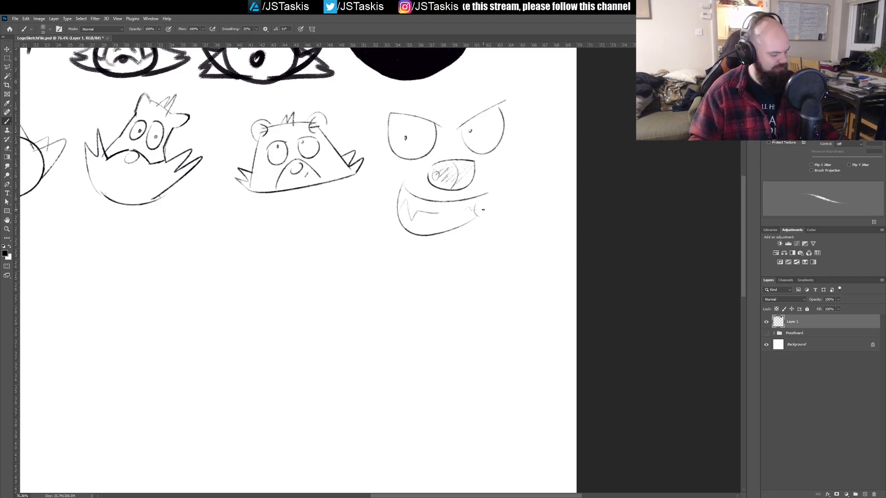
Step: Lasso the whole angry face, move it slightly down and to the right, deselect it, and return to the Brush tool
{"action": "key", "text": "m"}
{"action": "key", "text": "l"}
{"action": "mouse_move", "coordinate": [377, 155]}
{"action": "left_mouse_down"}
{"action": "mouse_move", "coordinate": [372, 111]}
{"action": "mouse_move", "coordinate": [404, 99]}
{"action": "mouse_move", "coordinate": [507, 93]}
{"action": "mouse_move", "coordinate": [543, 112]}
{"action": "mouse_move", "coordinate": [488, 273]}
{"action": "mouse_move", "coordinate": [406, 245]}
{"action": "mouse_move", "coordinate": [382, 226]}
{"action": "mouse_move", "coordinate": [381, 162]}
{"action": "left_mouse_up"}
{"action": "key", "text": "v"}
{"action": "mouse_move", "coordinate": [455, 160]}
{"action": "left_mouse_down"}
{"action": "mouse_move", "coordinate": [475, 203]}
{"action": "mouse_move", "coordinate": [476, 191]}
{"action": "mouse_move", "coordinate": [484, 199]}
{"action": "left_mouse_up"}
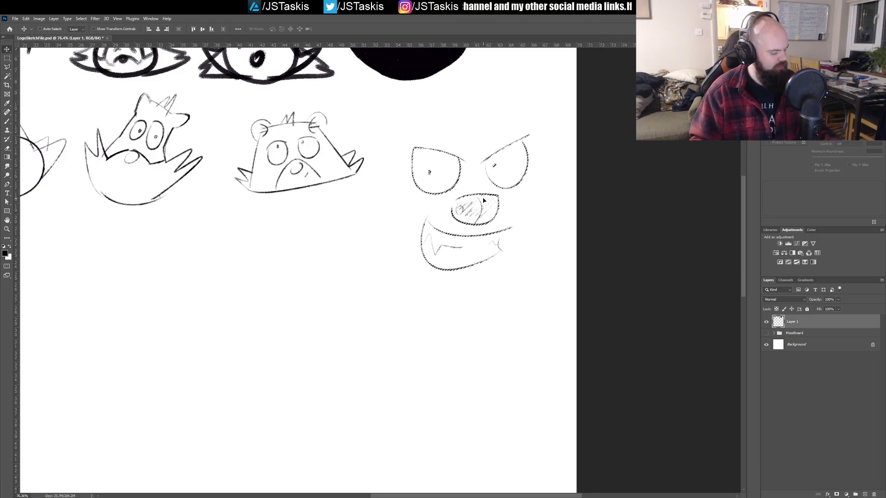
{"action": "key", "text": "ctrl+d"}
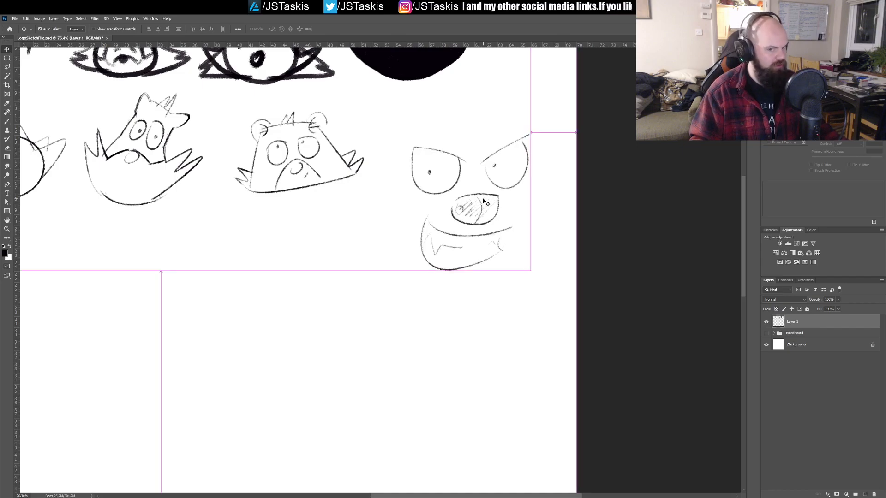
{"action": "key", "text": "b"}
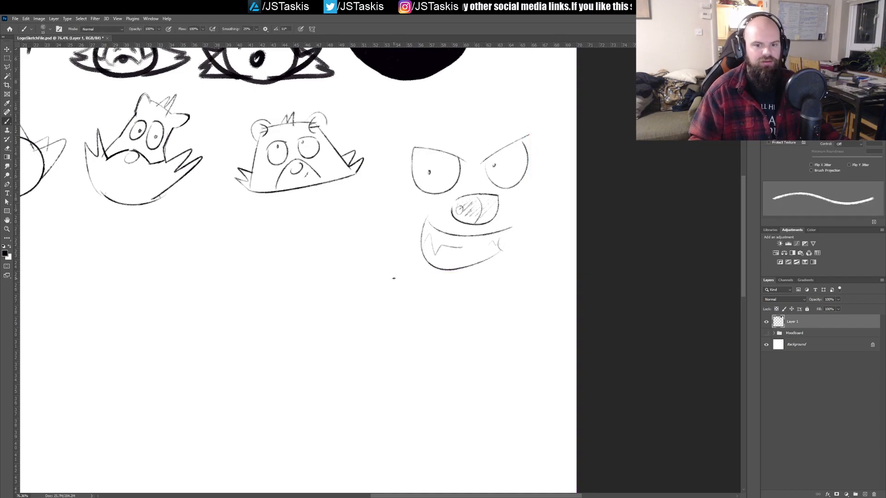
Step: Try a rounded head outline with two ears and spiky cheek fur around the angry face, and undo it
{"action": "left_click_drag", "start_coordinate": [393, 232], "coordinate": [536, 231]}
{"action": "mouse_move", "coordinate": [394, 231]}
{"action": "left_mouse_down"}
{"action": "mouse_move", "coordinate": [356, 217]}
{"action": "mouse_move", "coordinate": [398, 186]}
{"action": "mouse_move", "coordinate": [396, 136]}
{"action": "mouse_move", "coordinate": [451, 118]}
{"action": "mouse_move", "coordinate": [540, 119]}
{"action": "mouse_move", "coordinate": [548, 180]}
{"action": "mouse_move", "coordinate": [570, 214]}
{"action": "mouse_move", "coordinate": [521, 244]}
{"action": "left_mouse_up"}
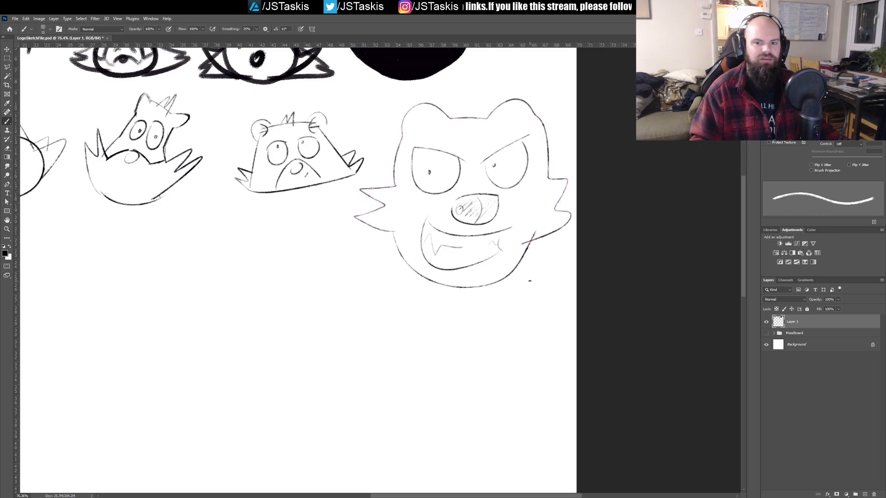
{"action": "key", "text": "ctrl+z"}
{"action": "key", "text": "ctrl+z"}
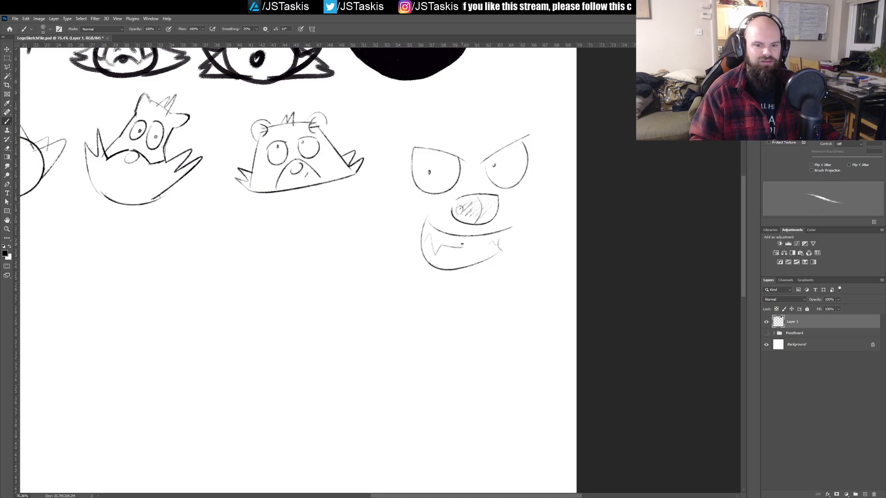
Step: Move the marquee-selected angry face to the empty canvas area below the sketch rows, deselect it, and return to the Brush tool
{"action": "key", "text": "m"}
{"action": "left_click_drag", "start_coordinate": [400, 130], "coordinate": [543, 292]}
{"action": "scroll", "coordinate": [500, 277], "scroll_direction": "down", "scroll_amount": 5}
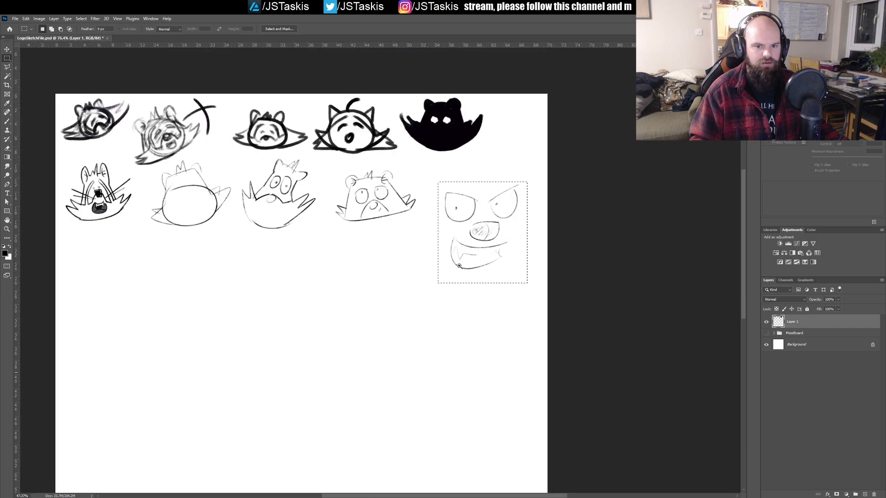
{"action": "key", "text": "v"}
{"action": "mouse_move", "coordinate": [530, 192]}
{"action": "left_mouse_down"}
{"action": "mouse_move", "coordinate": [314, 296]}
{"action": "mouse_move", "coordinate": [242, 299]}
{"action": "mouse_move", "coordinate": [291, 301]}
{"action": "left_mouse_up"}
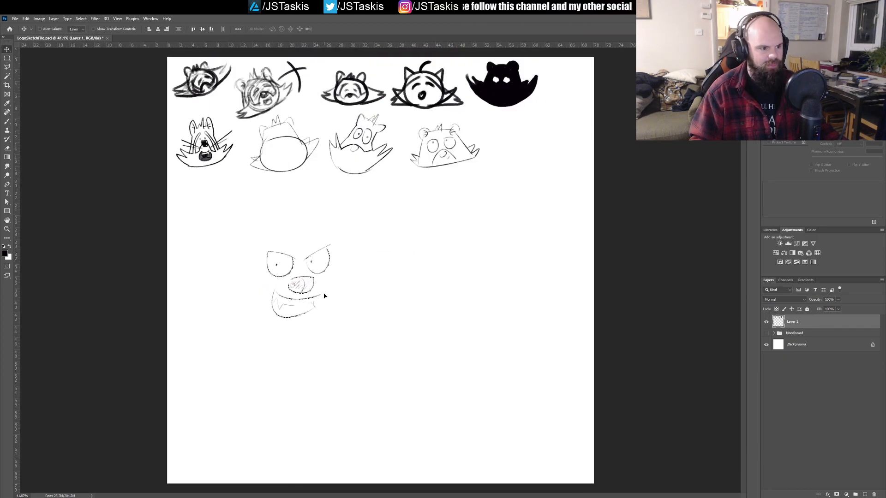
{"action": "key", "text": "ctrl"}
{"action": "key", "text": "ctrl+d"}
{"action": "key", "text": "b"}
{"action": "left_click_drag", "start_coordinate": [311, 255], "coordinate": [344, 247]}
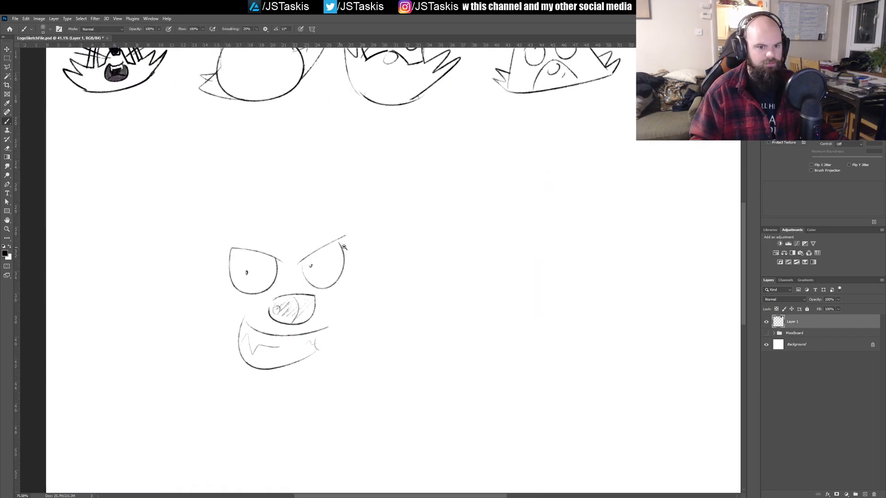
{"action": "mouse_move", "coordinate": [252, 224]}
{"action": "left_mouse_down"}
{"action": "mouse_move", "coordinate": [299, 201]}
{"action": "mouse_move", "coordinate": [328, 214]}
{"action": "left_mouse_up"}
{"action": "key", "text": "ctrl+z"}
{"action": "mouse_move", "coordinate": [242, 218]}
{"action": "left_mouse_down"}
{"action": "mouse_move", "coordinate": [272, 195]}
{"action": "mouse_move", "coordinate": [346, 211]}
{"action": "left_mouse_up"}
{"action": "key", "text": "ctrl+z"}
{"action": "mouse_move", "coordinate": [212, 237]}
{"action": "left_mouse_down"}
{"action": "mouse_move", "coordinate": [223, 179]}
{"action": "mouse_move", "coordinate": [230, 178]}
{"action": "mouse_move", "coordinate": [218, 182]}
{"action": "mouse_move", "coordinate": [199, 216]}
{"action": "mouse_move", "coordinate": [216, 261]}
{"action": "mouse_move", "coordinate": [206, 183]}
{"action": "mouse_move", "coordinate": [237, 193]}
{"action": "mouse_move", "coordinate": [205, 165]}
{"action": "mouse_move", "coordinate": [183, 219]}
{"action": "mouse_move", "coordinate": [201, 245]}
{"action": "mouse_move", "coordinate": [243, 190]}
{"action": "left_mouse_up"}
{"action": "key", "text": "ctrl+z"}
{"action": "key", "text": "ctrl+z"}
{"action": "key", "text": "ctrl+z"}
{"action": "key", "text": "ctrl+z"}
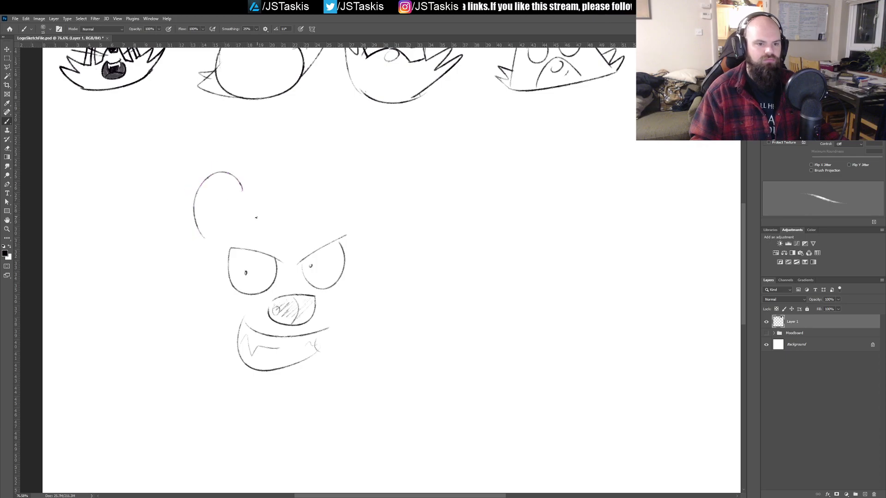
{"action": "key", "text": "ctrl+z"}
Step: Draw two large rounded ears above the eyes, each with a curved inner-ear line and small fur strokes
{"action": "mouse_move", "coordinate": [199, 235]}
{"action": "left_mouse_down"}
{"action": "mouse_move", "coordinate": [190, 182]}
{"action": "mouse_move", "coordinate": [239, 195]}
{"action": "mouse_move", "coordinate": [203, 230]}
{"action": "left_mouse_up"}
{"action": "left_click_drag", "start_coordinate": [214, 195], "coordinate": [225, 207]}
{"action": "left_click_drag", "start_coordinate": [223, 216], "coordinate": [204, 217]}
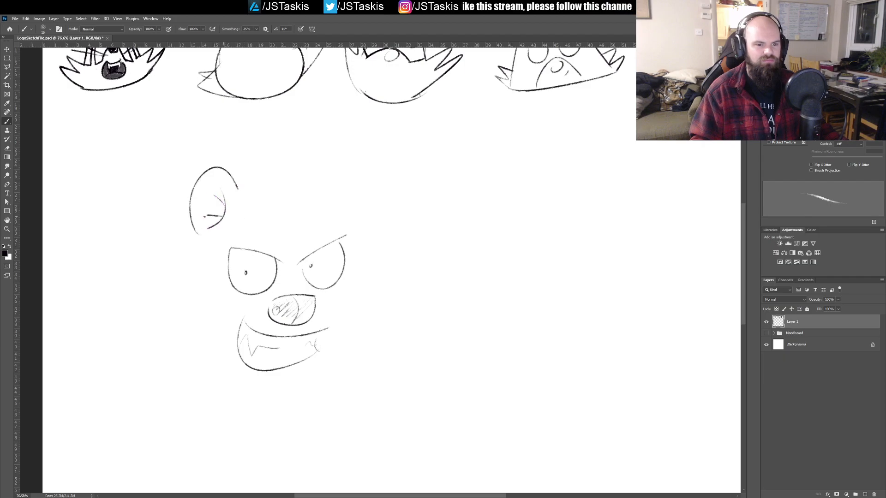
{"action": "left_click_drag", "start_coordinate": [316, 184], "coordinate": [359, 221]}
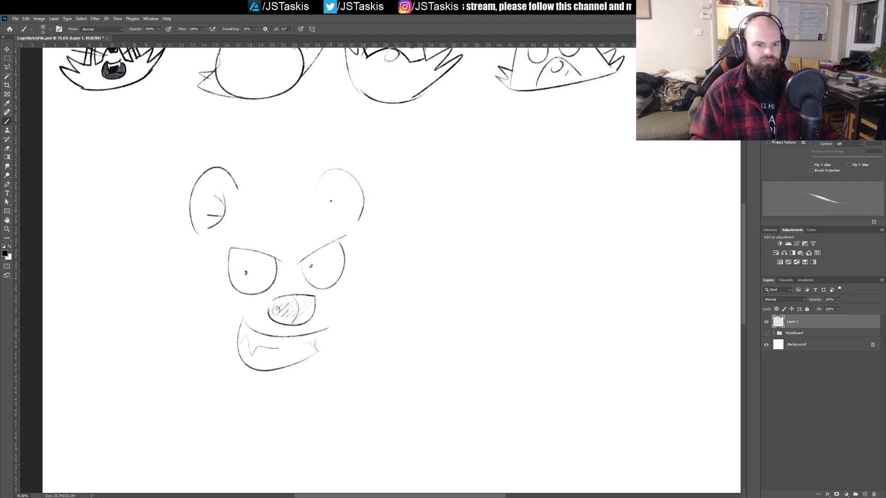
{"action": "left_click_drag", "start_coordinate": [331, 179], "coordinate": [341, 217]}
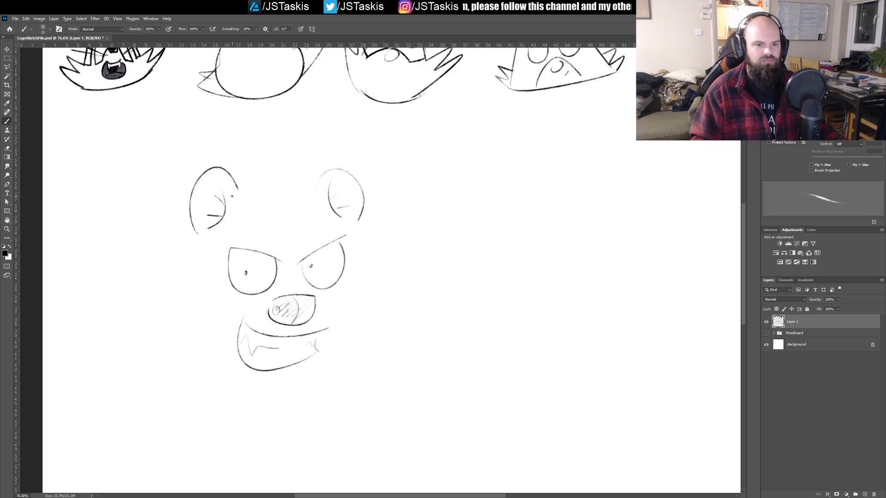
Step: Draw the top of the head between the ears with a spiky hair tuft, and join it to the ears
{"action": "mouse_move", "coordinate": [241, 211]}
{"action": "left_mouse_down"}
{"action": "mouse_move", "coordinate": [285, 205]}
{"action": "mouse_move", "coordinate": [273, 172]}
{"action": "mouse_move", "coordinate": [290, 170]}
{"action": "mouse_move", "coordinate": [295, 194]}
{"action": "mouse_move", "coordinate": [315, 198]}
{"action": "left_mouse_up"}
{"action": "key", "text": "ctrl+z"}
{"action": "key", "text": "ctrl+z"}
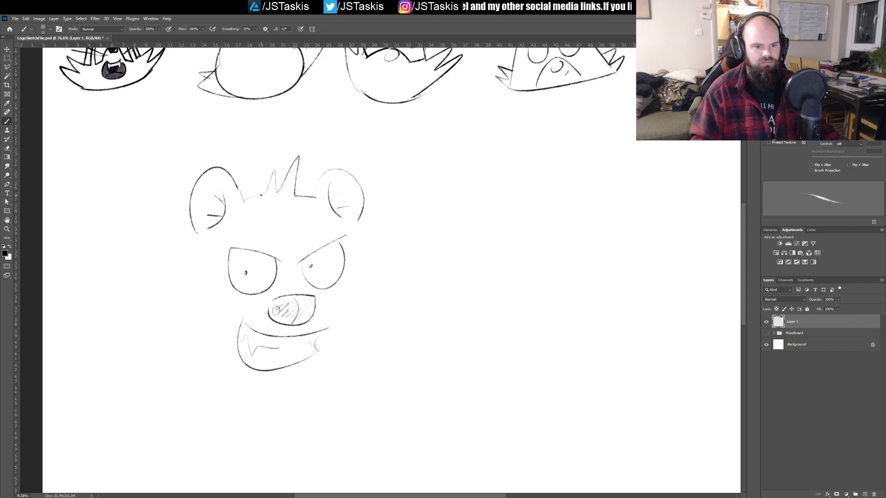
{"action": "left_click_drag", "start_coordinate": [316, 186], "coordinate": [313, 197]}
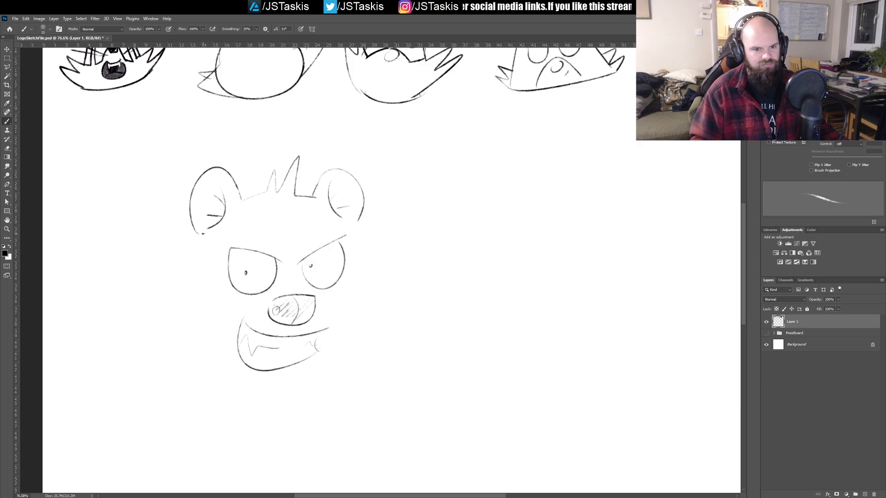
Step: Draw the sides of the head with spiky cheek fur and close the outline with a wide curved chin
{"action": "mouse_move", "coordinate": [198, 240]}
{"action": "left_mouse_down"}
{"action": "mouse_move", "coordinate": [183, 291]}
{"action": "mouse_move", "coordinate": [161, 281]}
{"action": "mouse_move", "coordinate": [136, 297]}
{"action": "mouse_move", "coordinate": [223, 377]}
{"action": "left_mouse_up"}
{"action": "mouse_move", "coordinate": [358, 223]}
{"action": "left_mouse_down"}
{"action": "mouse_move", "coordinate": [383, 261]}
{"action": "mouse_move", "coordinate": [415, 260]}
{"action": "mouse_move", "coordinate": [336, 371]}
{"action": "left_mouse_up"}
{"action": "left_click_drag", "start_coordinate": [216, 373], "coordinate": [332, 366]}
{"action": "key", "text": "ctrl+z"}
{"action": "mouse_move", "coordinate": [232, 381]}
{"action": "left_mouse_down"}
{"action": "mouse_move", "coordinate": [348, 370]}
{"action": "mouse_move", "coordinate": [234, 385]}
{"action": "mouse_move", "coordinate": [331, 366]}
{"action": "mouse_move", "coordinate": [314, 376]}
{"action": "mouse_move", "coordinate": [218, 375]}
{"action": "left_mouse_up"}
{"action": "key", "text": "ctrl+z"}
{"action": "key", "text": "ctrl+z"}
{"action": "key", "text": "ctrl+z"}
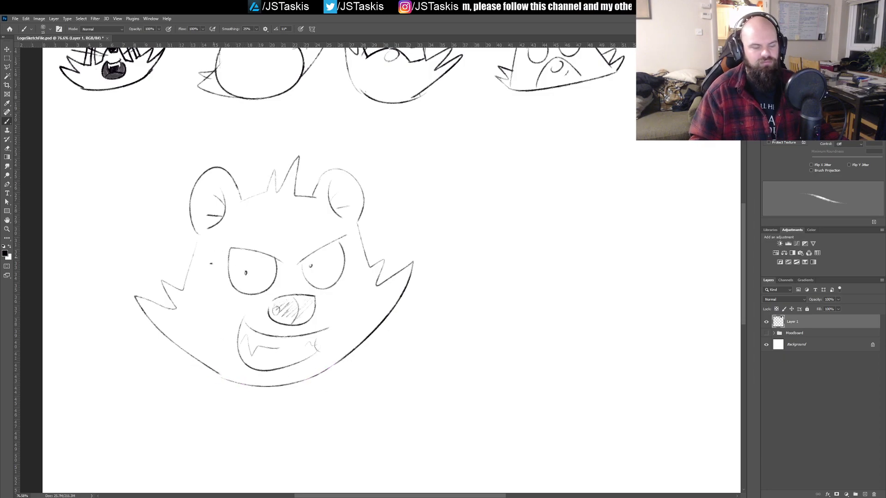
Step: Try several muzzle arcs around the nose between the eyes and the mouth, and undo them
{"action": "left_click_drag", "start_coordinate": [296, 279], "coordinate": [345, 342]}
{"action": "key", "text": "ctrl+z"}
{"action": "mouse_move", "coordinate": [237, 308]}
{"action": "left_mouse_down"}
{"action": "mouse_move", "coordinate": [277, 287]}
{"action": "mouse_move", "coordinate": [312, 287]}
{"action": "mouse_move", "coordinate": [341, 320]}
{"action": "left_mouse_up"}
{"action": "key", "text": "ctrl+z"}
{"action": "mouse_move", "coordinate": [221, 330]}
{"action": "left_mouse_down"}
{"action": "mouse_move", "coordinate": [247, 300]}
{"action": "mouse_move", "coordinate": [289, 287]}
{"action": "mouse_move", "coordinate": [315, 287]}
{"action": "mouse_move", "coordinate": [344, 329]}
{"action": "left_mouse_up"}
{"action": "key", "text": "ctrl+z"}
{"action": "mouse_move", "coordinate": [218, 331]}
{"action": "left_mouse_down"}
{"action": "mouse_move", "coordinate": [256, 292]}
{"action": "mouse_move", "coordinate": [312, 288]}
{"action": "mouse_move", "coordinate": [344, 325]}
{"action": "left_mouse_up"}
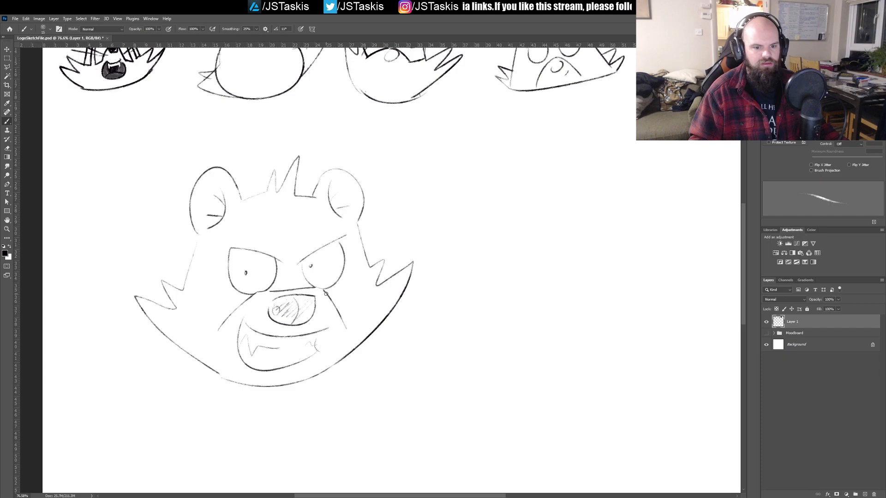
{"action": "key", "text": "ctrl+z"}
{"action": "mouse_move", "coordinate": [216, 322]}
{"action": "left_mouse_down"}
{"action": "mouse_move", "coordinate": [272, 283]}
{"action": "mouse_move", "coordinate": [297, 280]}
{"action": "mouse_move", "coordinate": [319, 283]}
{"action": "mouse_move", "coordinate": [343, 314]}
{"action": "left_mouse_up"}
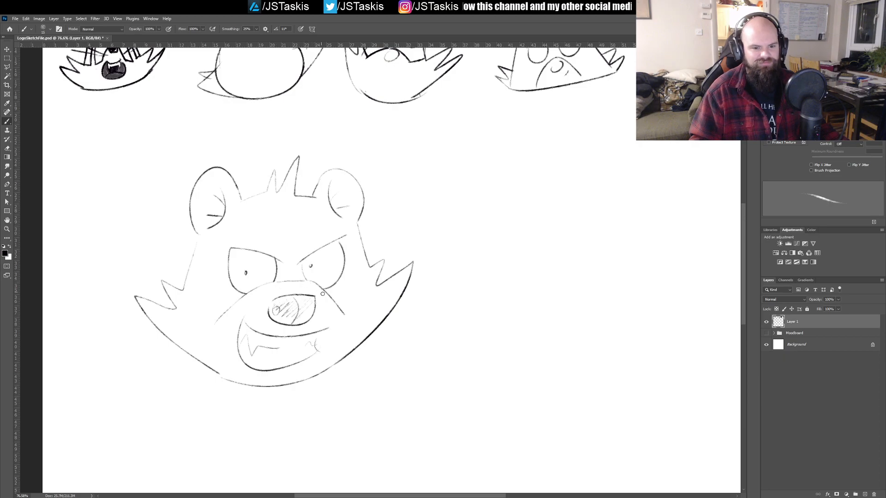
{"action": "key", "text": "ctrl+z"}
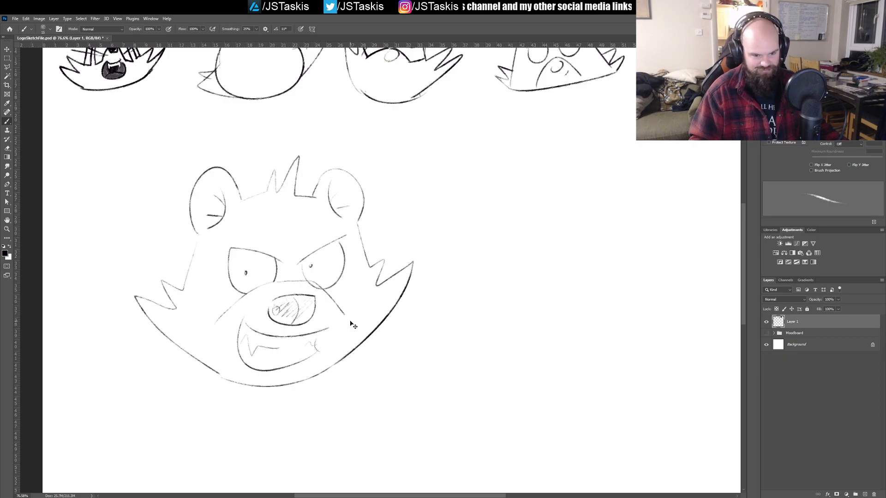
{"action": "key", "text": "ctrl+z"}
{"action": "key", "text": "ctrl+z"}
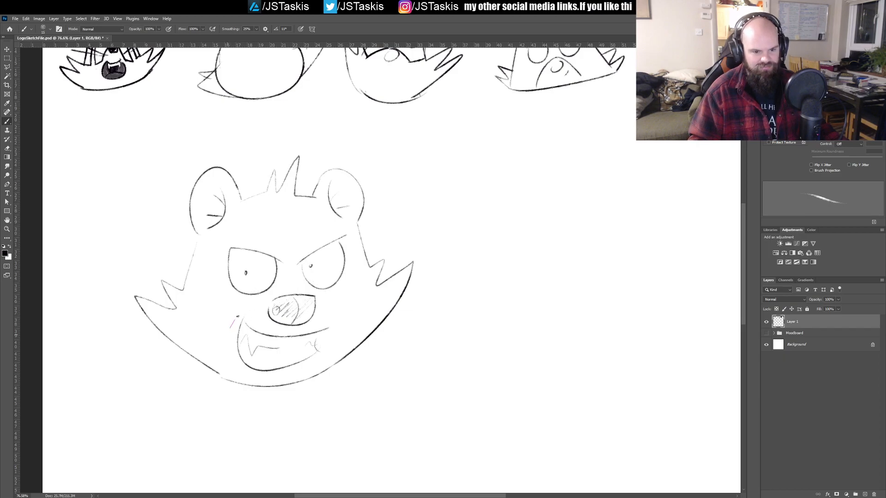
Step: Draw a muzzle arc closely over the nose, just below the eyes and sloping down on both sides of the mouth
{"action": "mouse_move", "coordinate": [229, 332]}
{"action": "left_mouse_down"}
{"action": "mouse_move", "coordinate": [296, 287]}
{"action": "mouse_move", "coordinate": [336, 299]}
{"action": "mouse_move", "coordinate": [347, 314]}
{"action": "left_mouse_up"}
{"action": "key", "text": "ctrl+z"}
{"action": "mouse_move", "coordinate": [225, 327]}
{"action": "left_mouse_down"}
{"action": "mouse_move", "coordinate": [250, 304]}
{"action": "mouse_move", "coordinate": [297, 287]}
{"action": "mouse_move", "coordinate": [346, 324]}
{"action": "left_mouse_up"}
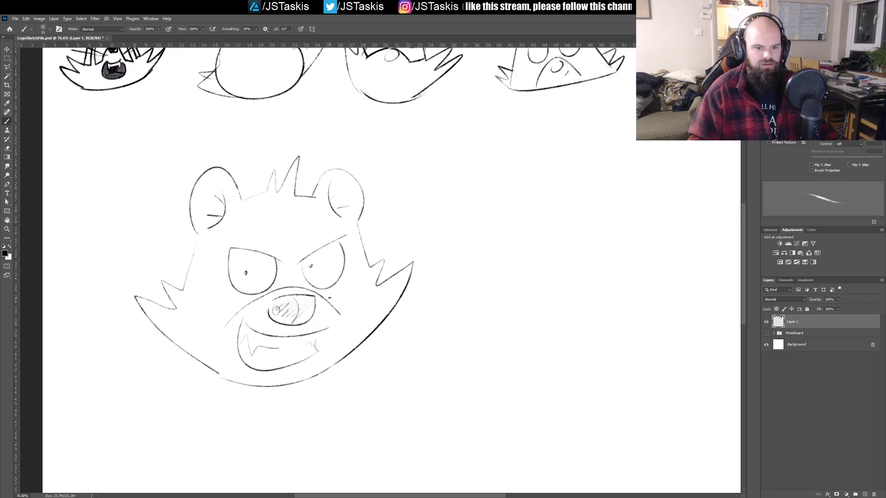
Step: Try marking lines from the muzzle to the cheek fur and a knotted headband with a round emblem across the forehead
{"action": "left_click_drag", "start_coordinate": [329, 298], "coordinate": [377, 259]}
{"action": "mouse_move", "coordinate": [229, 312]}
{"action": "left_mouse_down"}
{"action": "mouse_move", "coordinate": [160, 285]}
{"action": "mouse_move", "coordinate": [237, 312]}
{"action": "left_mouse_up"}
{"action": "key", "text": "ctrl+z"}
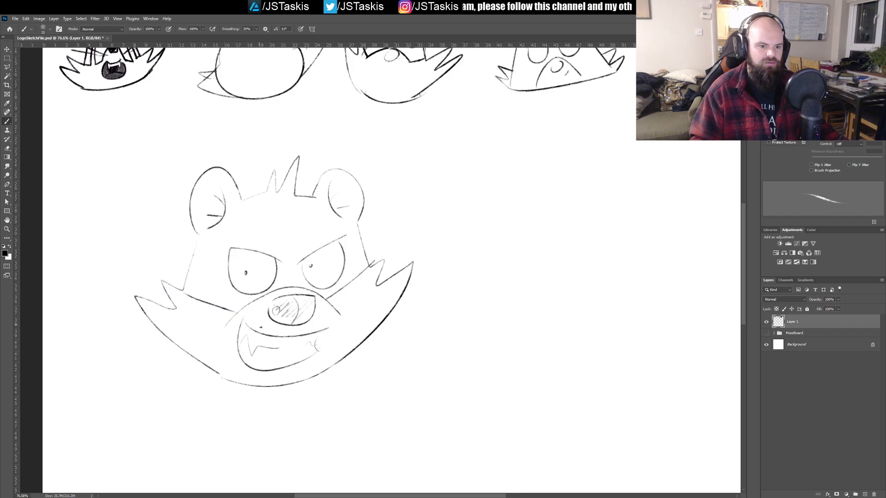
{"action": "mouse_move", "coordinate": [194, 246]}
{"action": "left_mouse_down"}
{"action": "mouse_move", "coordinate": [372, 241]}
{"action": "mouse_move", "coordinate": [365, 214]}
{"action": "mouse_move", "coordinate": [206, 220]}
{"action": "mouse_move", "coordinate": [197, 222]}
{"action": "mouse_move", "coordinate": [191, 251]}
{"action": "mouse_move", "coordinate": [217, 250]}
{"action": "mouse_move", "coordinate": [191, 238]}
{"action": "mouse_move", "coordinate": [191, 256]}
{"action": "mouse_move", "coordinate": [186, 237]}
{"action": "mouse_move", "coordinate": [156, 259]}
{"action": "mouse_move", "coordinate": [194, 254]}
{"action": "left_mouse_up"}
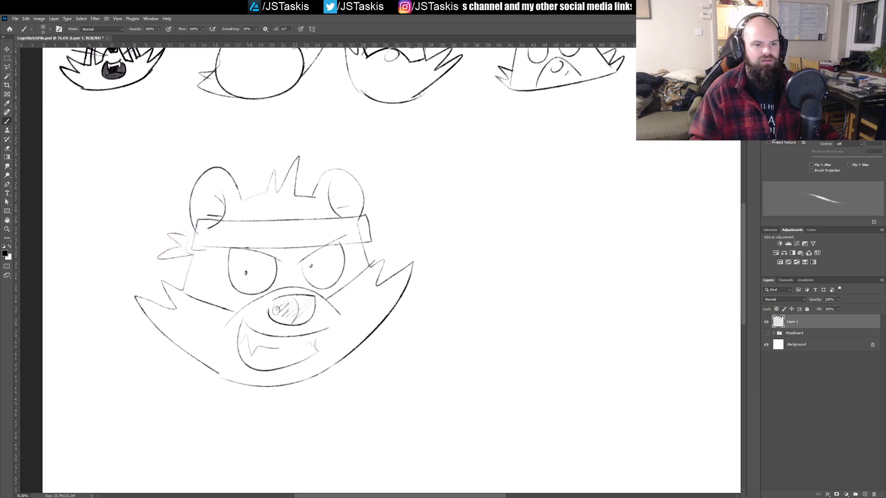
{"action": "mouse_move", "coordinate": [282, 225]}
{"action": "left_mouse_down"}
{"action": "mouse_move", "coordinate": [289, 238]}
{"action": "mouse_move", "coordinate": [275, 234]}
{"action": "mouse_move", "coordinate": [312, 230]}
{"action": "left_mouse_up"}
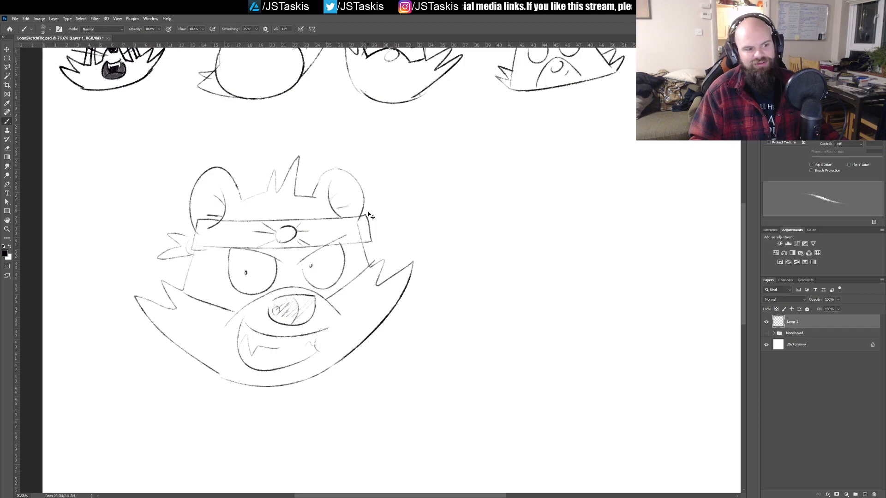
Step: Undo the headband, its emblem and the cheek marking lines
{"action": "key", "text": "ctrl+z"}
{"action": "key", "text": "ctrl+z"}
{"action": "key", "text": "ctrl+z"}
{"action": "key", "text": "ctrl+z"}
{"action": "key", "text": "ctrl+z"}
{"action": "key", "text": "ctrl+z"}
{"action": "key", "text": "ctrl+z"}
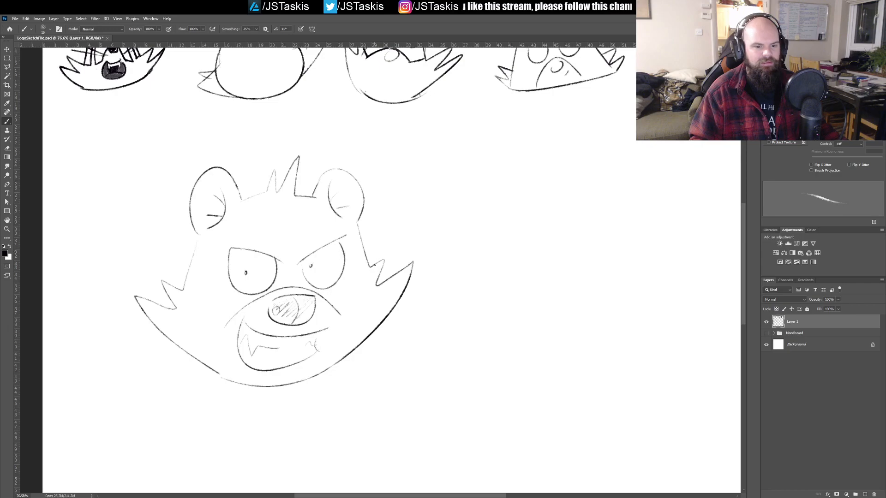
Step: Select the finished angry head, scale it down to about 60%, and place it at the end of the second sketch row
{"action": "scroll", "coordinate": [365, 261], "scroll_direction": "down", "scroll_amount": 5}
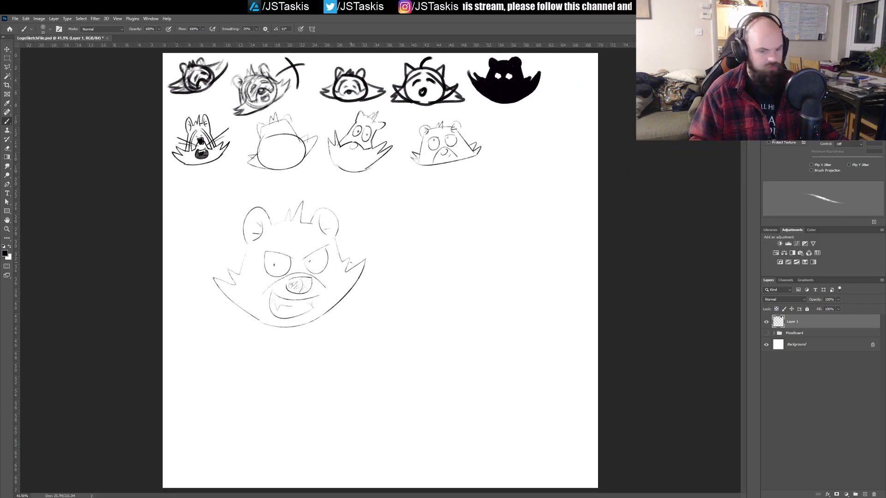
{"action": "key", "text": "m"}
{"action": "mouse_move", "coordinate": [194, 195]}
{"action": "left_mouse_down"}
{"action": "mouse_move", "coordinate": [279, 242]}
{"action": "mouse_move", "coordinate": [384, 341]}
{"action": "mouse_move", "coordinate": [307, 282]}
{"action": "left_mouse_up"}
{"action": "key", "text": "ctrl+t"}
{"action": "mouse_move", "coordinate": [281, 255]}
{"action": "left_mouse_down"}
{"action": "mouse_move", "coordinate": [393, 207]}
{"action": "mouse_move", "coordinate": [576, 164]}
{"action": "mouse_move", "coordinate": [571, 157]}
{"action": "left_mouse_up"}
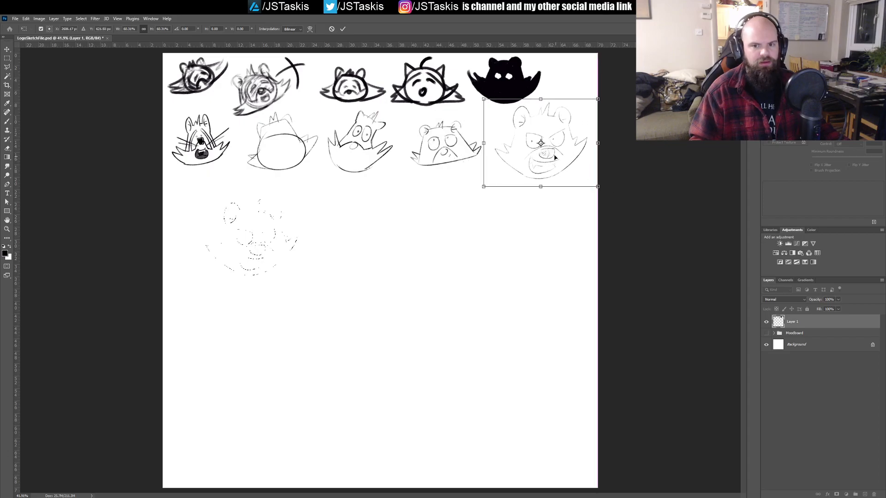
{"action": "key", "text": "Return"}
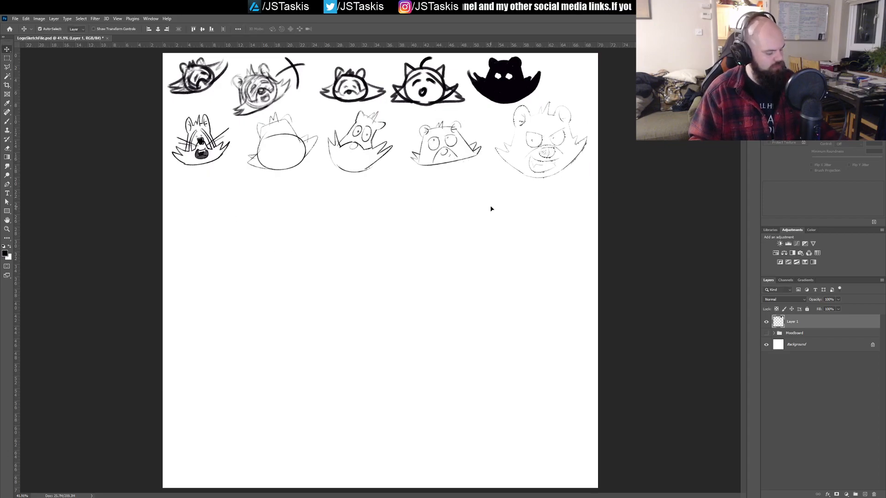
Step: Try the first outline strokes of a new head in the empty area below the second sketch row, and undo them
{"action": "key", "text": "b"}
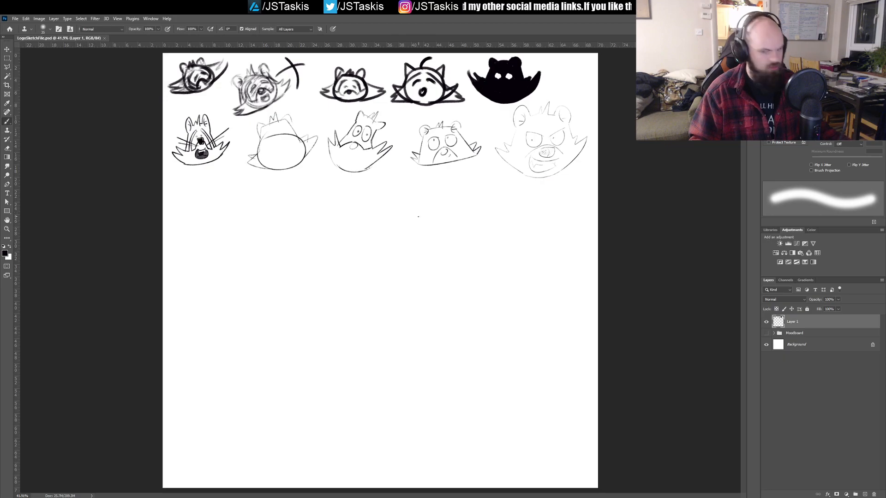
{"action": "left_click_drag", "start_coordinate": [327, 229], "coordinate": [355, 224]}
{"action": "left_click_drag", "start_coordinate": [257, 216], "coordinate": [361, 241]}
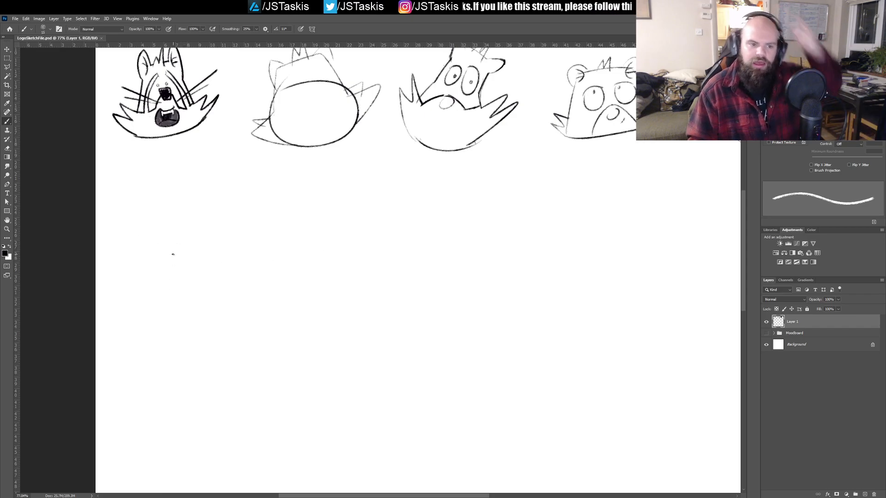
{"action": "left_click_drag", "start_coordinate": [190, 203], "coordinate": [169, 276]}
{"action": "mouse_move", "coordinate": [191, 203]}
{"action": "left_mouse_down"}
{"action": "mouse_move", "coordinate": [236, 190]}
{"action": "mouse_move", "coordinate": [315, 241]}
{"action": "left_mouse_up"}
{"action": "key", "text": "ctrl+z"}
{"action": "key", "text": "ctrl+z"}
{"action": "key", "text": "ctrl+z"}
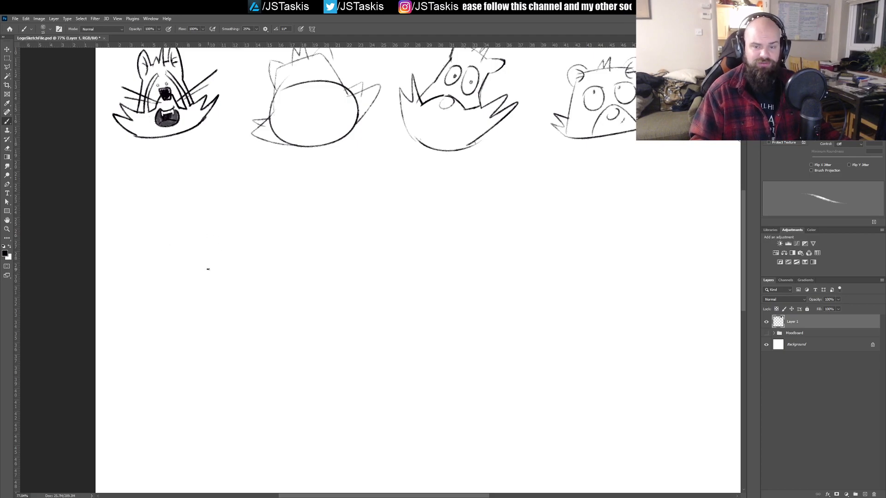
Step: Try a trapezoid head outline with jagged cheek fur in the empty area below the second sketch row, and undo it
{"action": "mouse_move", "coordinate": [230, 280]}
{"action": "left_mouse_down"}
{"action": "mouse_move", "coordinate": [223, 273]}
{"action": "mouse_move", "coordinate": [228, 280]}
{"action": "left_mouse_up"}
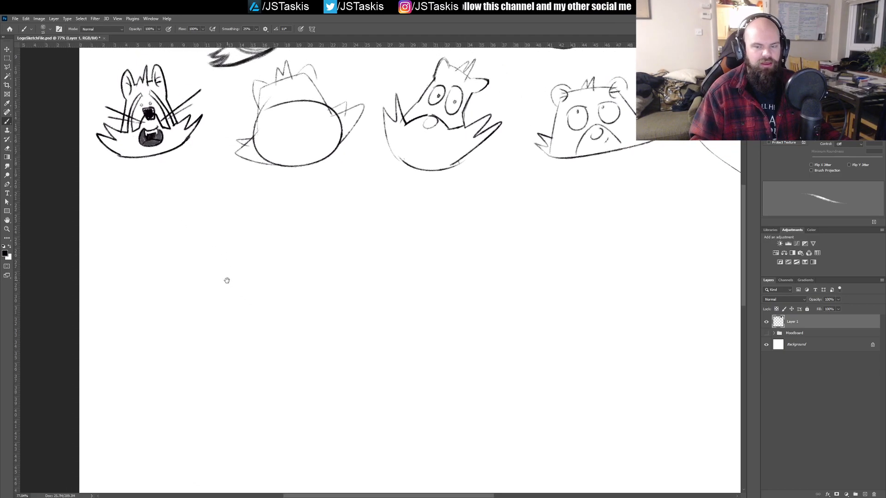
{"action": "mouse_move", "coordinate": [175, 306]}
{"action": "left_mouse_down"}
{"action": "mouse_move", "coordinate": [196, 210]}
{"action": "mouse_move", "coordinate": [256, 195]}
{"action": "mouse_move", "coordinate": [273, 196]}
{"action": "mouse_move", "coordinate": [333, 276]}
{"action": "mouse_move", "coordinate": [190, 310]}
{"action": "mouse_move", "coordinate": [171, 308]}
{"action": "mouse_move", "coordinate": [148, 283]}
{"action": "mouse_move", "coordinate": [150, 264]}
{"action": "mouse_move", "coordinate": [186, 272]}
{"action": "left_mouse_up"}
{"action": "left_click_drag", "start_coordinate": [312, 241], "coordinate": [331, 275]}
{"action": "mouse_move", "coordinate": [189, 232]}
{"action": "left_mouse_down"}
{"action": "mouse_move", "coordinate": [192, 181]}
{"action": "mouse_move", "coordinate": [213, 208]}
{"action": "mouse_move", "coordinate": [262, 165]}
{"action": "mouse_move", "coordinate": [281, 173]}
{"action": "mouse_move", "coordinate": [291, 223]}
{"action": "left_mouse_up"}
{"action": "mouse_move", "coordinate": [217, 242]}
{"action": "left_mouse_down"}
{"action": "mouse_move", "coordinate": [230, 250]}
{"action": "mouse_move", "coordinate": [217, 240]}
{"action": "left_mouse_up"}
{"action": "mouse_move", "coordinate": [258, 229]}
{"action": "left_mouse_down"}
{"action": "mouse_move", "coordinate": [272, 237]}
{"action": "mouse_move", "coordinate": [262, 239]}
{"action": "left_mouse_up"}
{"action": "key", "text": "ctrl+z"}
{"action": "key", "text": "ctrl+z"}
{"action": "key", "text": "ctrl+z"}
{"action": "key", "text": "ctrl+z"}
{"action": "key", "text": "ctrl+z"}
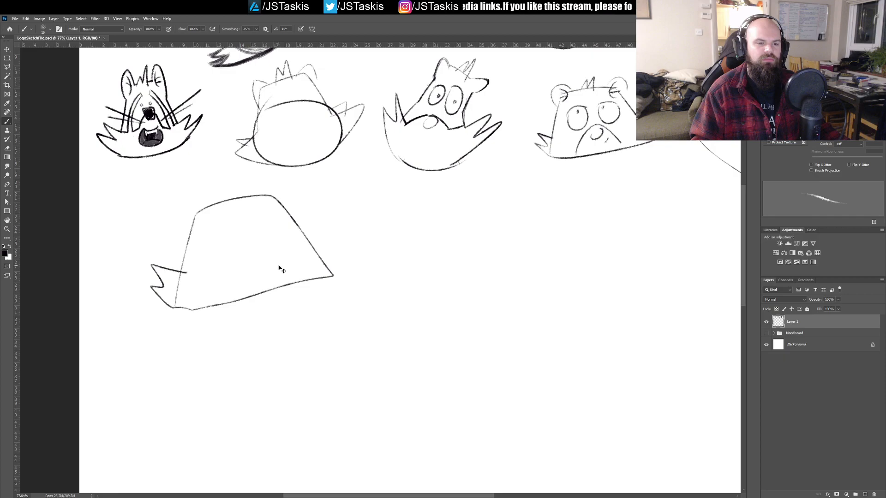
{"action": "key", "text": "ctrl+z"}
{"action": "key", "text": "ctrl+z"}
Step: Try a sloping brow line with a rounded eye beneath it, and undo both
{"action": "mouse_move", "coordinate": [242, 251]}
{"action": "left_mouse_down"}
{"action": "mouse_move", "coordinate": [253, 276]}
{"action": "mouse_move", "coordinate": [192, 263]}
{"action": "left_mouse_up"}
{"action": "left_click_drag", "start_coordinate": [538, 208], "coordinate": [192, 255]}
{"action": "left_click_drag", "start_coordinate": [253, 241], "coordinate": [672, 210]}
{"action": "left_click_drag", "start_coordinate": [378, 229], "coordinate": [316, 215]}
{"action": "mouse_move", "coordinate": [166, 233]}
{"action": "left_mouse_down"}
{"action": "mouse_move", "coordinate": [246, 208]}
{"action": "mouse_move", "coordinate": [221, 279]}
{"action": "mouse_move", "coordinate": [238, 241]}
{"action": "left_mouse_up"}
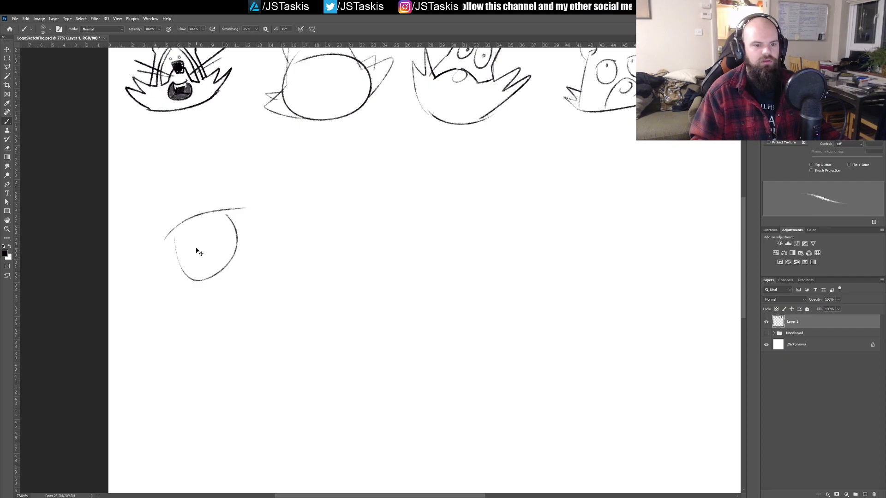
{"action": "key", "text": "ctrl+z"}
{"action": "key", "text": "ctrl+z"}
Step: Sketch an angry curved brow over a large rounded eye with a tiny pupil below the second sketch row
{"action": "left_click_drag", "start_coordinate": [180, 195], "coordinate": [237, 233]}
{"action": "mouse_move", "coordinate": [177, 206]}
{"action": "left_mouse_down"}
{"action": "mouse_move", "coordinate": [223, 258]}
{"action": "mouse_move", "coordinate": [228, 221]}
{"action": "left_mouse_up"}
{"action": "key", "text": "ctrl+z"}
{"action": "mouse_move", "coordinate": [177, 206]}
{"action": "left_mouse_down"}
{"action": "mouse_move", "coordinate": [240, 242]}
{"action": "mouse_move", "coordinate": [180, 177]}
{"action": "mouse_move", "coordinate": [230, 229]}
{"action": "mouse_move", "coordinate": [189, 172]}
{"action": "left_mouse_up"}
{"action": "key", "text": "ctrl+z"}
{"action": "key", "text": "ctrl+z"}
{"action": "key", "text": "ctrl+z"}
{"action": "key", "text": "ctrl+z"}
{"action": "mouse_move", "coordinate": [240, 232]}
{"action": "left_mouse_down"}
{"action": "mouse_move", "coordinate": [217, 261]}
{"action": "mouse_move", "coordinate": [217, 186]}
{"action": "mouse_move", "coordinate": [232, 229]}
{"action": "mouse_move", "coordinate": [225, 250]}
{"action": "mouse_move", "coordinate": [222, 191]}
{"action": "left_mouse_up"}
{"action": "key", "text": "ctrl+z"}
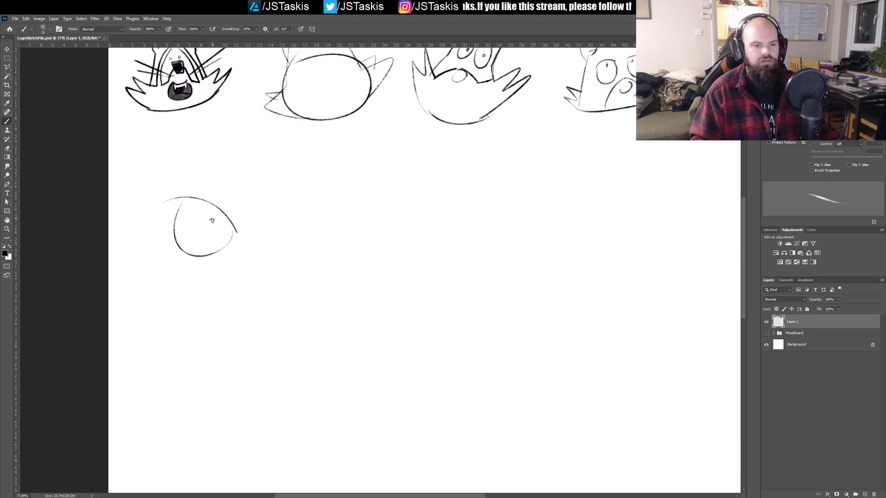
Step: Add a frown crease beside the brow and a blunt, shaded nose with a nostril below the eye
{"action": "left_click_drag", "start_coordinate": [252, 217], "coordinate": [215, 173]}
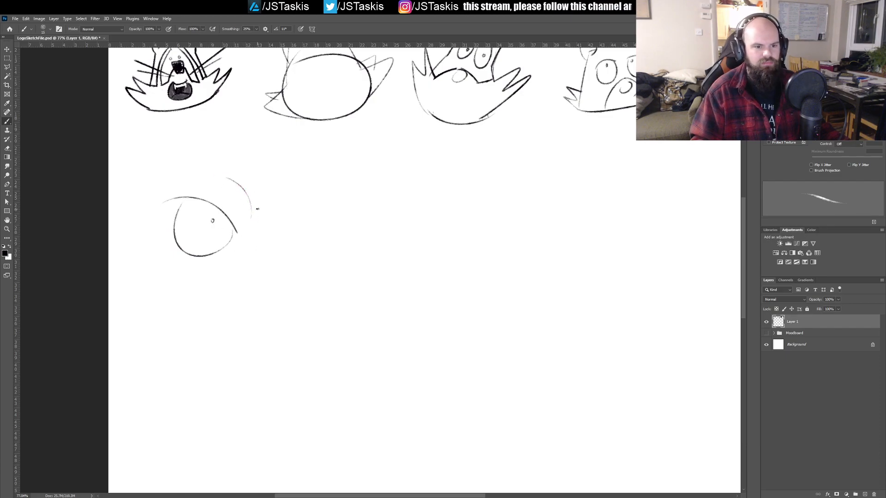
{"action": "mouse_move", "coordinate": [271, 255]}
{"action": "left_mouse_down"}
{"action": "mouse_move", "coordinate": [232, 252]}
{"action": "mouse_move", "coordinate": [284, 253]}
{"action": "mouse_move", "coordinate": [268, 249]}
{"action": "mouse_move", "coordinate": [241, 300]}
{"action": "mouse_move", "coordinate": [286, 279]}
{"action": "left_mouse_up"}
{"action": "key", "text": "ctrl+z"}
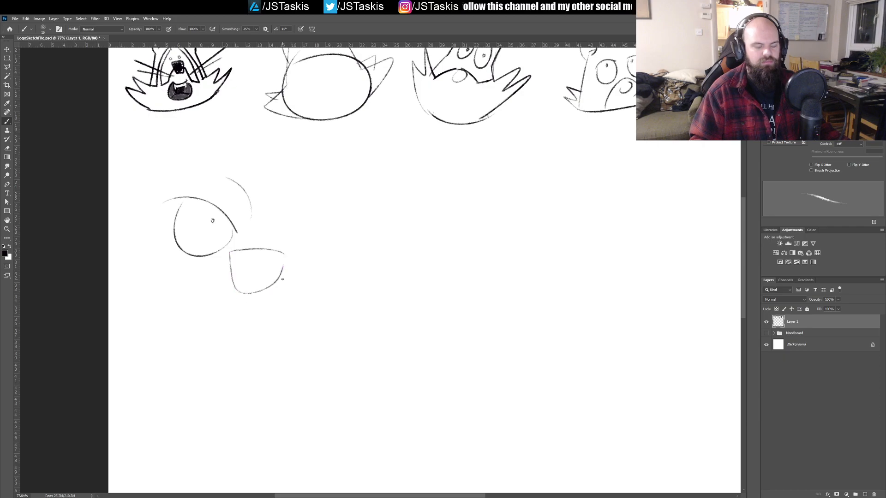
{"action": "left_click_drag", "start_coordinate": [240, 262], "coordinate": [258, 290]}
Step: Draw two sweeping curved cheek lines on each side of the nose
{"action": "left_click_drag", "start_coordinate": [205, 272], "coordinate": [119, 208]}
{"action": "left_click_drag", "start_coordinate": [203, 292], "coordinate": [110, 264]}
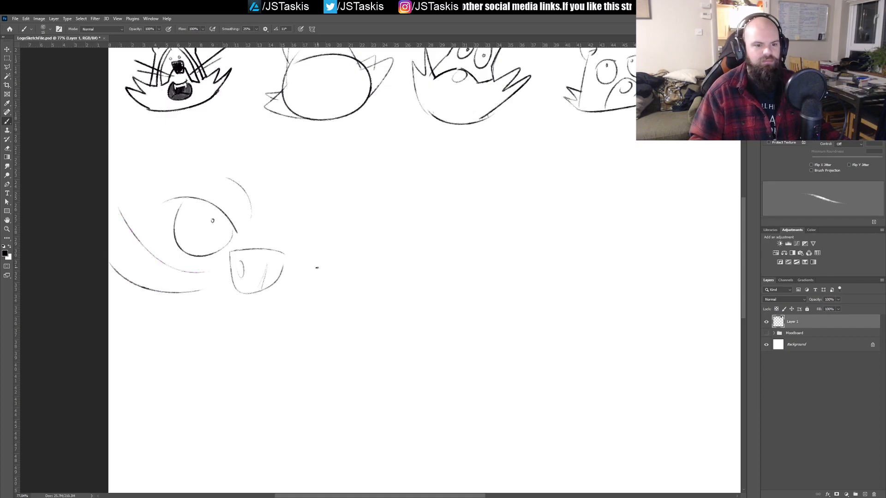
{"action": "left_click_drag", "start_coordinate": [300, 268], "coordinate": [355, 231]}
{"action": "left_click_drag", "start_coordinate": [303, 288], "coordinate": [347, 273]}
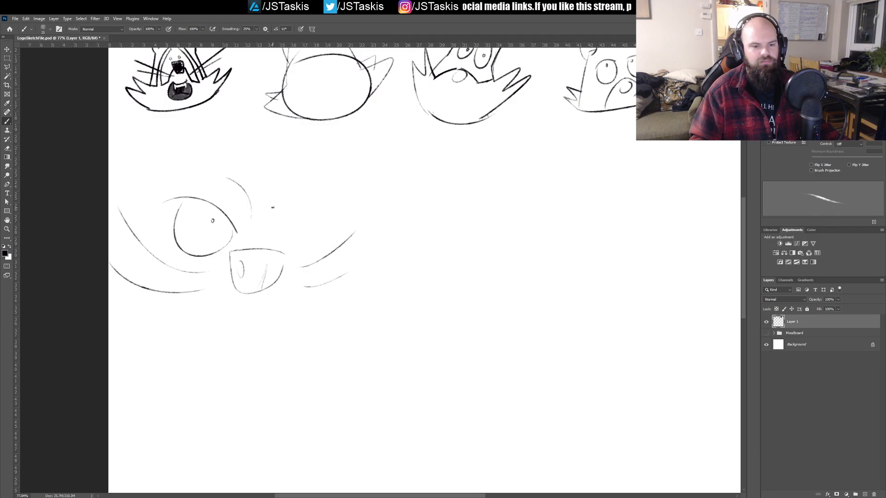
Step: Draw the second frown crease and a matching angry brow, narrower eye and tiny pupil on the far side of the nose
{"action": "left_click_drag", "start_coordinate": [269, 204], "coordinate": [286, 187]}
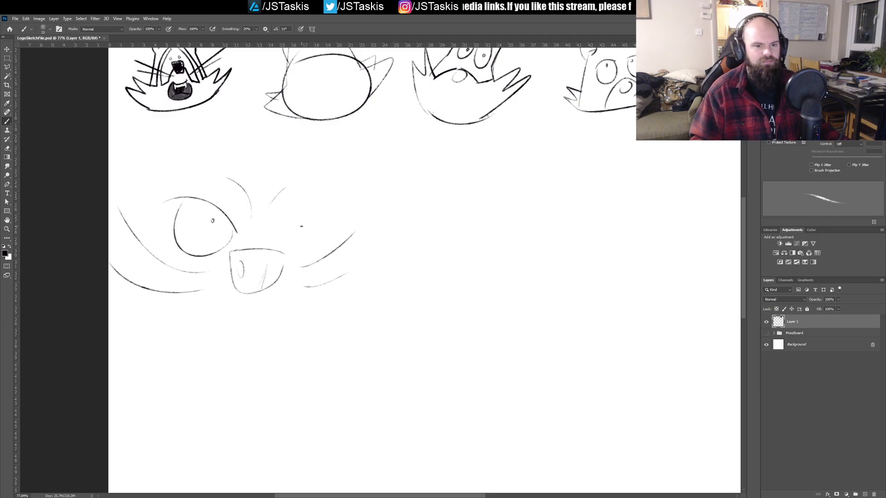
{"action": "mouse_move", "coordinate": [270, 235]}
{"action": "left_mouse_down"}
{"action": "mouse_move", "coordinate": [297, 213]}
{"action": "mouse_move", "coordinate": [330, 208]}
{"action": "left_mouse_up"}
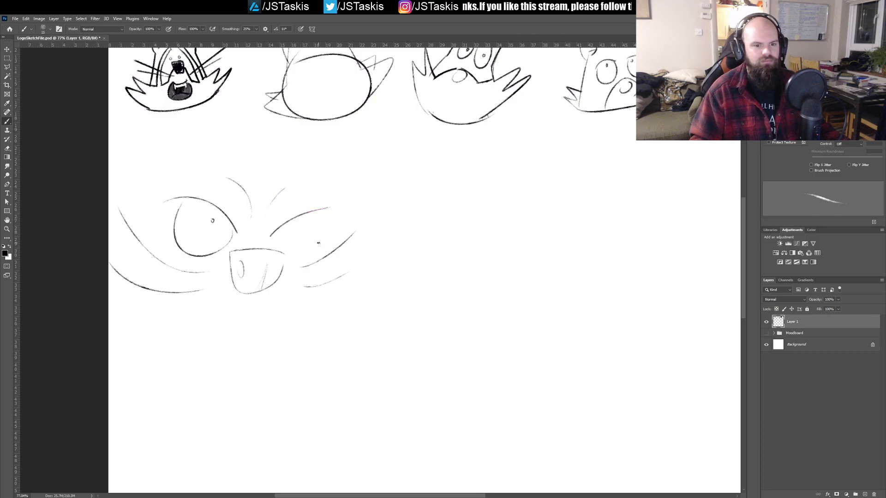
{"action": "key", "text": "ctrl+z"}
{"action": "left_click_drag", "start_coordinate": [272, 234], "coordinate": [323, 211]}
{"action": "mouse_move", "coordinate": [275, 234]}
{"action": "left_mouse_down"}
{"action": "mouse_move", "coordinate": [285, 258]}
{"action": "mouse_move", "coordinate": [313, 199]}
{"action": "mouse_move", "coordinate": [318, 224]}
{"action": "mouse_move", "coordinate": [291, 219]}
{"action": "left_mouse_up"}
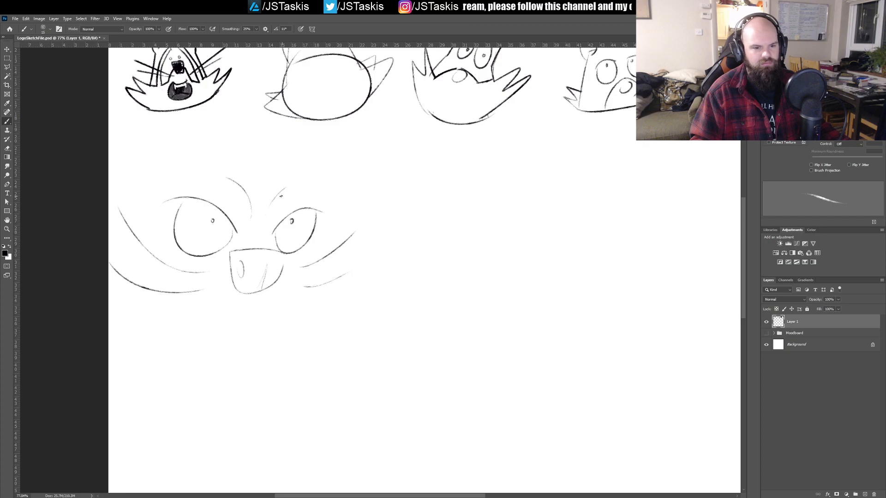
Step: Draw the top of the head with a spiky hair tuft that comes to a point on the forehead
{"action": "mouse_move", "coordinate": [240, 151]}
{"action": "left_mouse_down"}
{"action": "mouse_move", "coordinate": [272, 133]}
{"action": "mouse_move", "coordinate": [264, 156]}
{"action": "mouse_move", "coordinate": [301, 165]}
{"action": "left_mouse_up"}
{"action": "key", "text": "ctrl+z"}
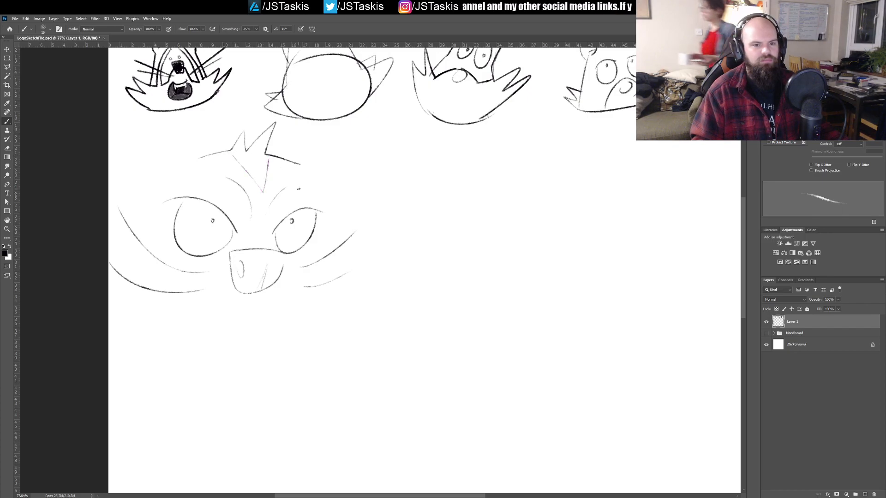
{"action": "mouse_move", "coordinate": [235, 152]}
{"action": "left_mouse_down"}
{"action": "mouse_move", "coordinate": [263, 191]}
{"action": "mouse_move", "coordinate": [290, 138]}
{"action": "mouse_move", "coordinate": [260, 155]}
{"action": "mouse_move", "coordinate": [303, 133]}
{"action": "mouse_move", "coordinate": [249, 157]}
{"action": "mouse_move", "coordinate": [233, 148]}
{"action": "mouse_move", "coordinate": [271, 195]}
{"action": "mouse_move", "coordinate": [299, 137]}
{"action": "mouse_move", "coordinate": [261, 158]}
{"action": "mouse_move", "coordinate": [293, 141]}
{"action": "mouse_move", "coordinate": [264, 184]}
{"action": "mouse_move", "coordinate": [229, 154]}
{"action": "mouse_move", "coordinate": [267, 189]}
{"action": "mouse_move", "coordinate": [309, 133]}
{"action": "mouse_move", "coordinate": [266, 158]}
{"action": "left_mouse_up"}
{"action": "key", "text": "ctrl+z"}
{"action": "key", "text": "ctrl+z"}
{"action": "key", "text": "ctrl+z"}
{"action": "key", "text": "ctrl+z"}
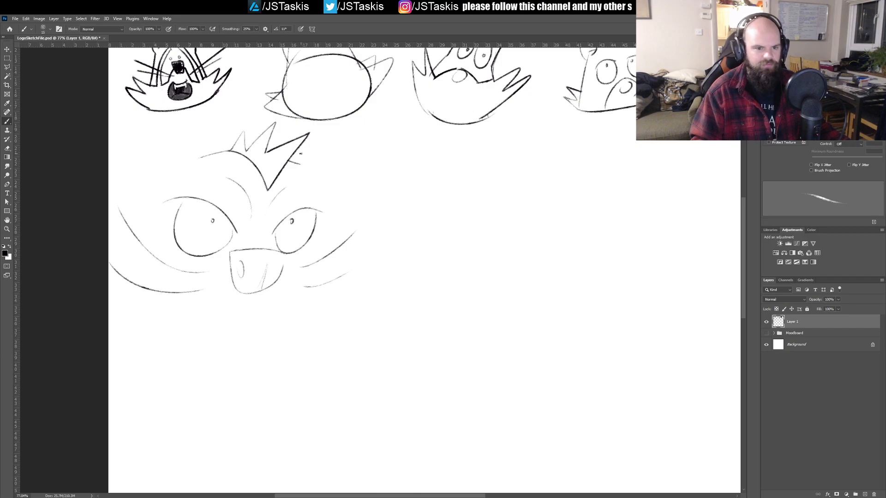
Step: Outline a rounded ear on each side of the hair tuft
{"action": "mouse_move", "coordinate": [299, 164]}
{"action": "left_mouse_down"}
{"action": "mouse_move", "coordinate": [357, 158]}
{"action": "mouse_move", "coordinate": [339, 191]}
{"action": "left_mouse_up"}
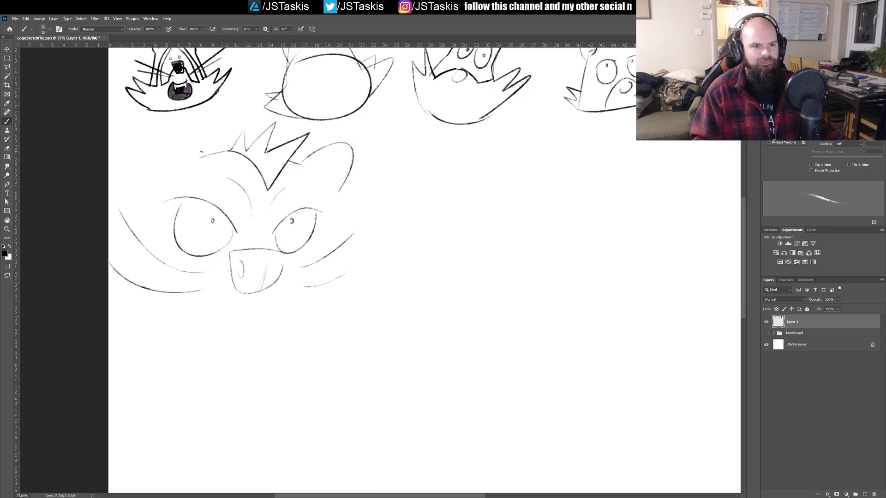
{"action": "mouse_move", "coordinate": [199, 155]}
{"action": "left_mouse_down"}
{"action": "mouse_move", "coordinate": [146, 187]}
{"action": "mouse_move", "coordinate": [211, 153]}
{"action": "mouse_move", "coordinate": [214, 160]}
{"action": "mouse_move", "coordinate": [143, 171]}
{"action": "left_mouse_up"}
{"action": "key", "text": "ctrl+z"}
{"action": "key", "text": "ctrl+z"}
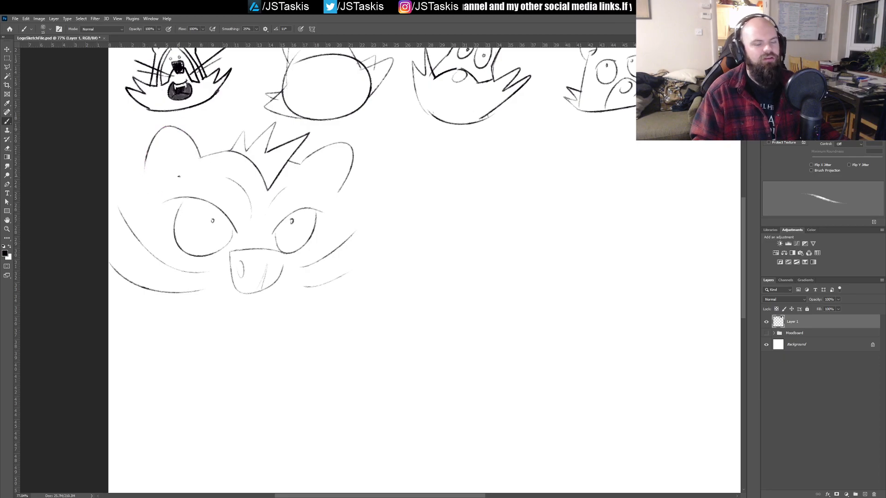
Step: Draw a curved inner-ear line inside each of the two ears
{"action": "mouse_move", "coordinate": [178, 144]}
{"action": "left_mouse_down"}
{"action": "mouse_move", "coordinate": [185, 161]}
{"action": "mouse_move", "coordinate": [164, 190]}
{"action": "left_mouse_up"}
{"action": "key", "text": "ctrl+z"}
{"action": "mouse_move", "coordinate": [174, 144]}
{"action": "left_mouse_down"}
{"action": "mouse_move", "coordinate": [168, 188]}
{"action": "mouse_move", "coordinate": [171, 156]}
{"action": "left_mouse_up"}
{"action": "key", "text": "ctrl+z"}
{"action": "left_click_drag", "start_coordinate": [181, 176], "coordinate": [168, 167]}
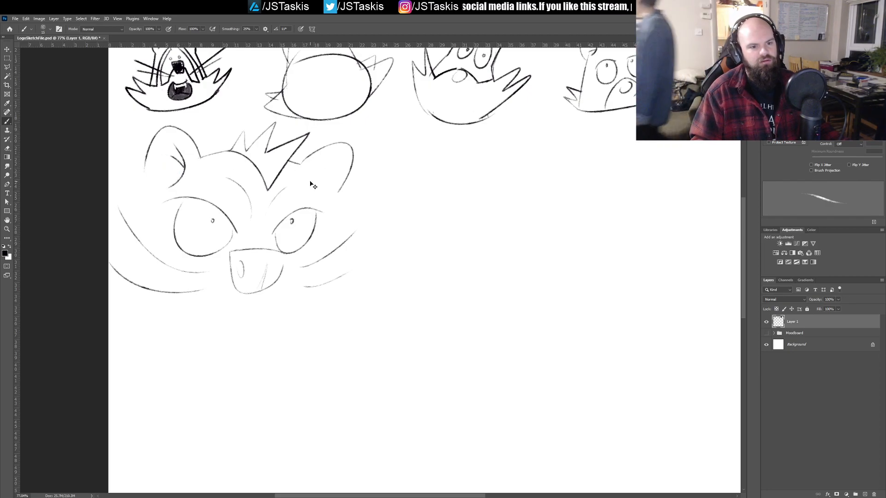
{"action": "left_click_drag", "start_coordinate": [323, 162], "coordinate": [319, 197]}
{"action": "key", "text": "ctrl+z"}
{"action": "left_click_drag", "start_coordinate": [323, 162], "coordinate": [320, 197]}
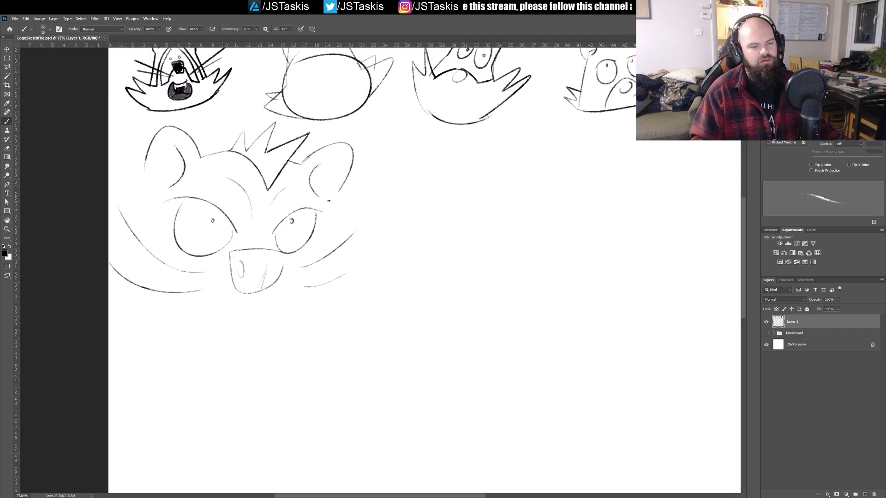
Step: Add a short temple line beside the narrower eye and small jagged fur tufts at the base of both ears
{"action": "left_click_drag", "start_coordinate": [326, 201], "coordinate": [322, 215]}
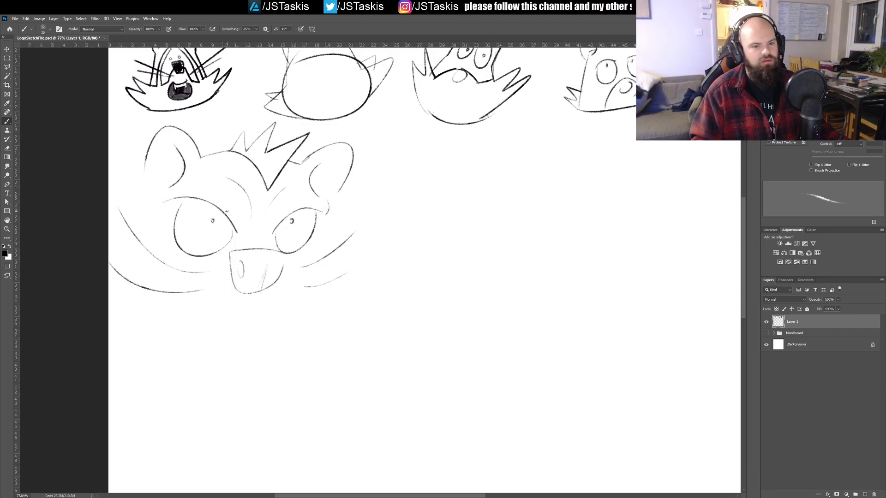
{"action": "left_click_drag", "start_coordinate": [324, 224], "coordinate": [335, 265]}
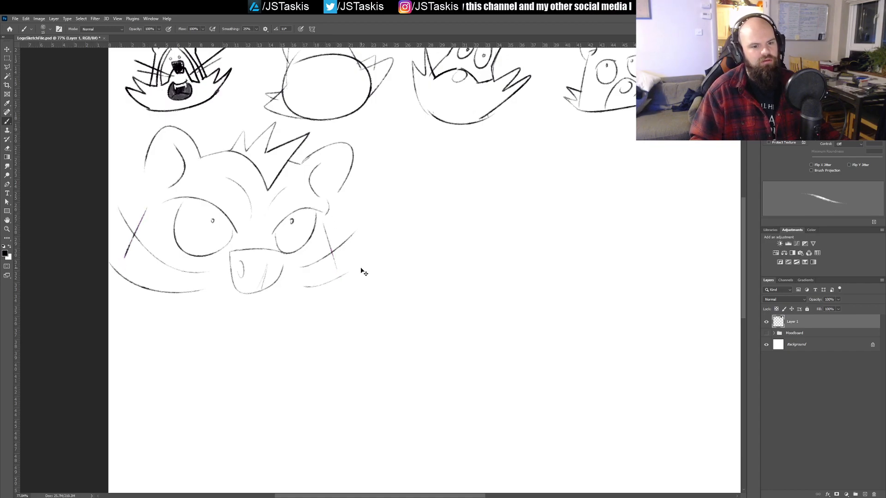
{"action": "key", "text": "ctrl+z"}
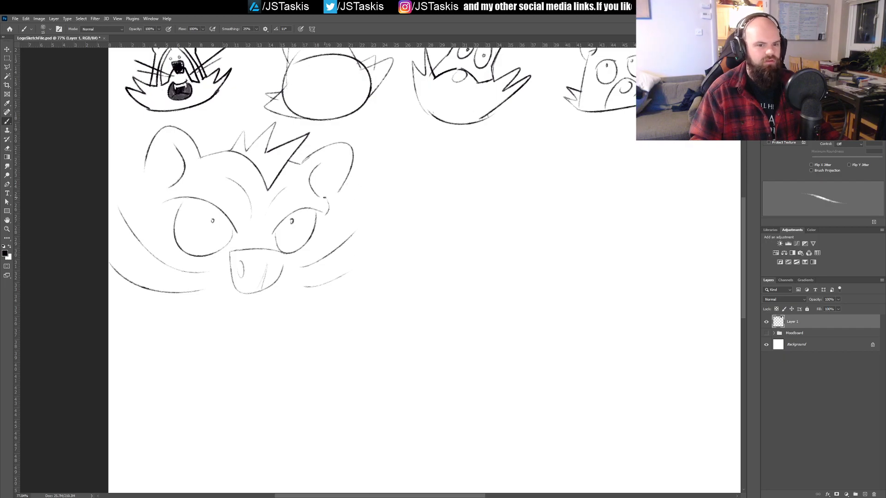
{"action": "left_click_drag", "start_coordinate": [329, 196], "coordinate": [333, 189]}
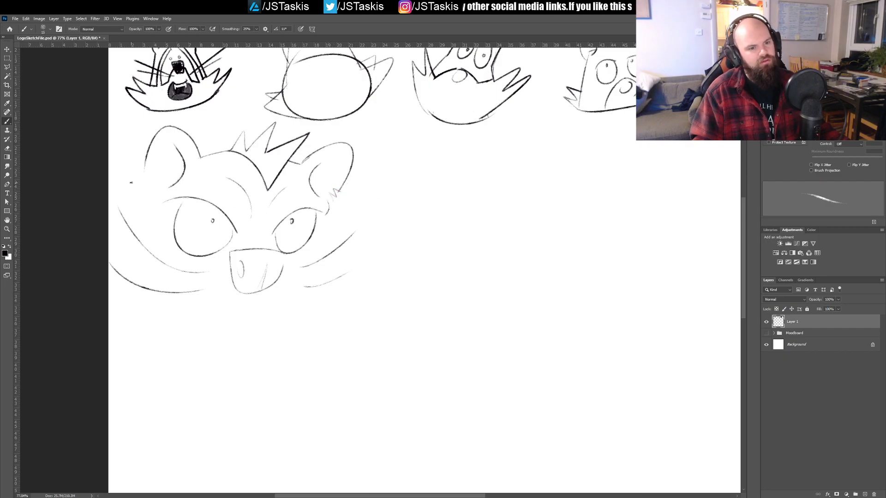
{"action": "left_click_drag", "start_coordinate": [151, 172], "coordinate": [142, 186]}
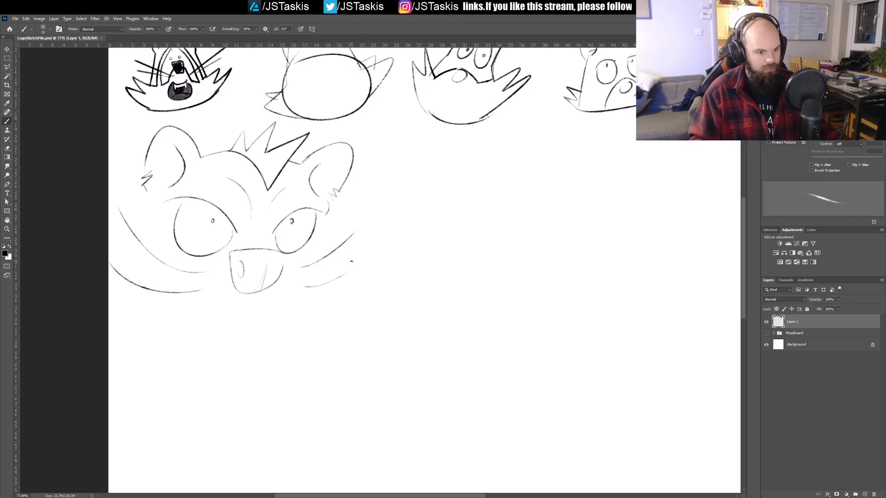
Step: Select the whole new angry head with a polygonal lasso, extending the selection around the top of its ear
{"action": "key", "text": "l"}
{"action": "left_click", "coordinate": [380, 292]}
{"action": "left_click", "coordinate": [225, 334]}
{"action": "left_click", "coordinate": [61, 280]}
{"action": "left_click", "coordinate": [100, 174]}
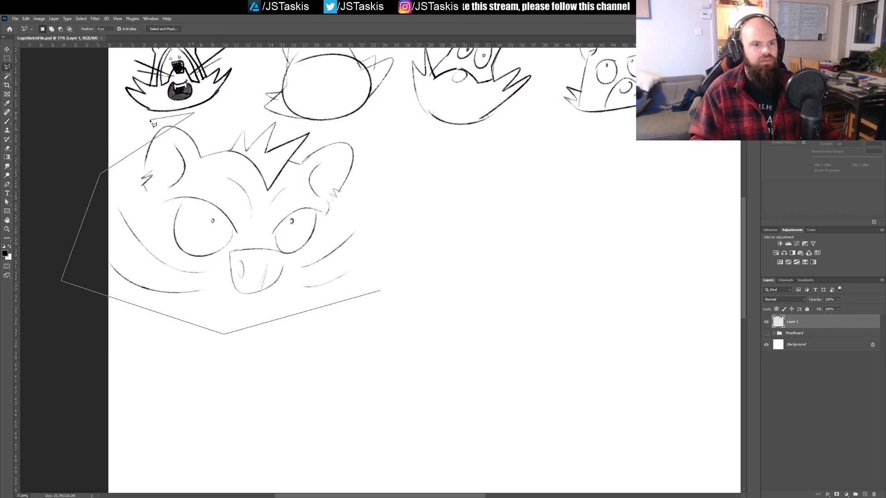
{"action": "left_click", "coordinate": [194, 112]}
{"action": "left_click", "coordinate": [352, 132]}
{"action": "left_click", "coordinate": [379, 182]}
{"action": "left_click", "coordinate": [381, 291]}
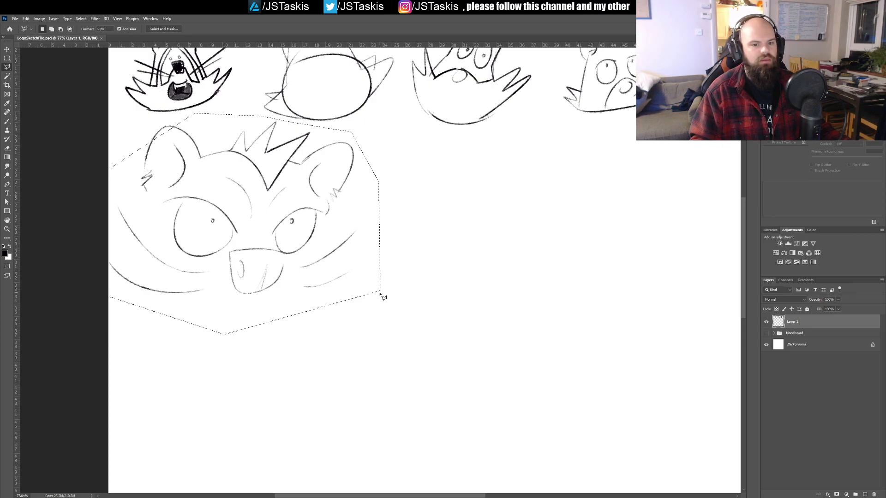
{"action": "left_click", "coordinate": [131, 166], "text": "shift"}
{"action": "left_click", "coordinate": [173, 119]}
{"action": "left_click", "coordinate": [202, 121]}
{"action": "left_click", "coordinate": [215, 144]}
{"action": "left_click", "coordinate": [131, 165]}
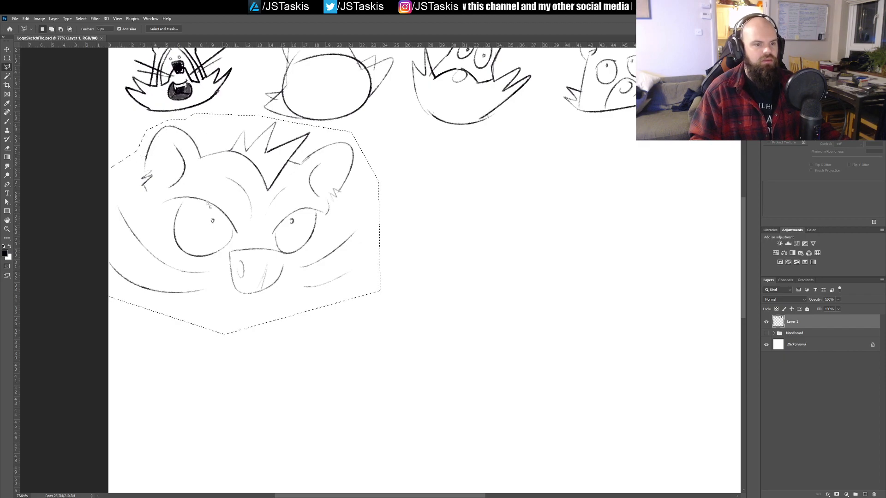
Step: Move the selected head below the last head of the second row, scale it to about two thirds, and deselect it
{"action": "key", "text": "v"}
{"action": "mouse_move", "coordinate": [235, 230]}
{"action": "left_mouse_down"}
{"action": "mouse_move", "coordinate": [366, 231]}
{"action": "mouse_move", "coordinate": [151, 282]}
{"action": "left_mouse_up"}
{"action": "left_click_drag", "start_coordinate": [253, 251], "coordinate": [663, 261]}
{"action": "key", "text": "ctrl+t"}
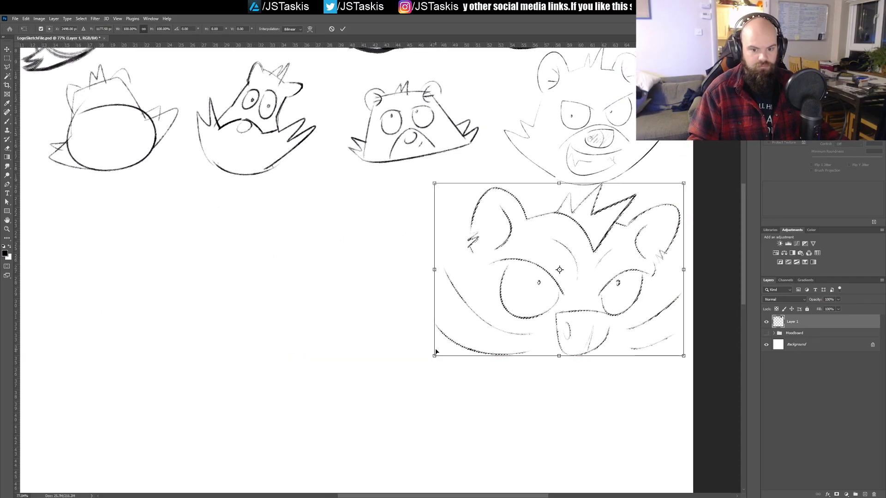
{"action": "mouse_move", "coordinate": [434, 356]}
{"action": "left_mouse_down"}
{"action": "mouse_move", "coordinate": [482, 305]}
{"action": "mouse_move", "coordinate": [513, 298]}
{"action": "left_mouse_up"}
{"action": "key", "text": "Return"}
{"action": "left_click_drag", "start_coordinate": [639, 250], "coordinate": [633, 261]}
{"action": "key", "text": "ctrl+d"}
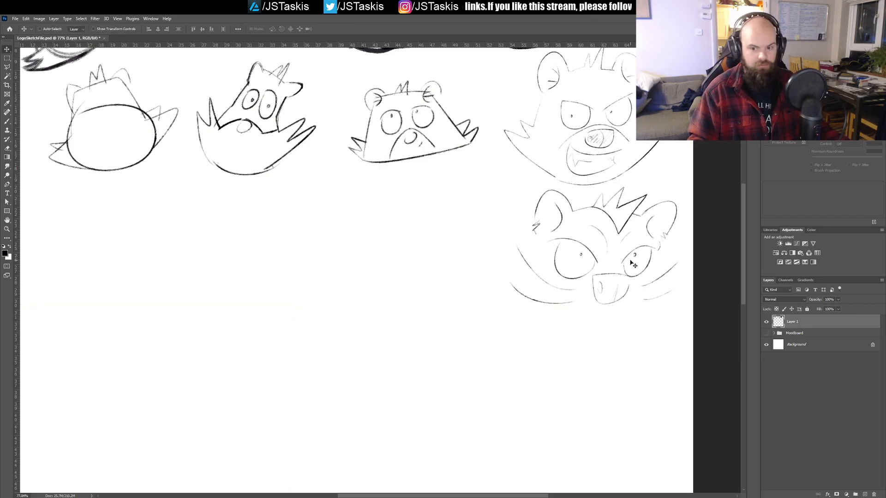
Step: Draw curved muzzle lines on both sides of the nose and a small open mouth with a fang beneath it
{"action": "key", "text": "b"}
{"action": "left_click_drag", "start_coordinate": [609, 309], "coordinate": [498, 279]}
{"action": "left_click_drag", "start_coordinate": [461, 251], "coordinate": [449, 261]}
{"action": "key", "text": "ctrl+z"}
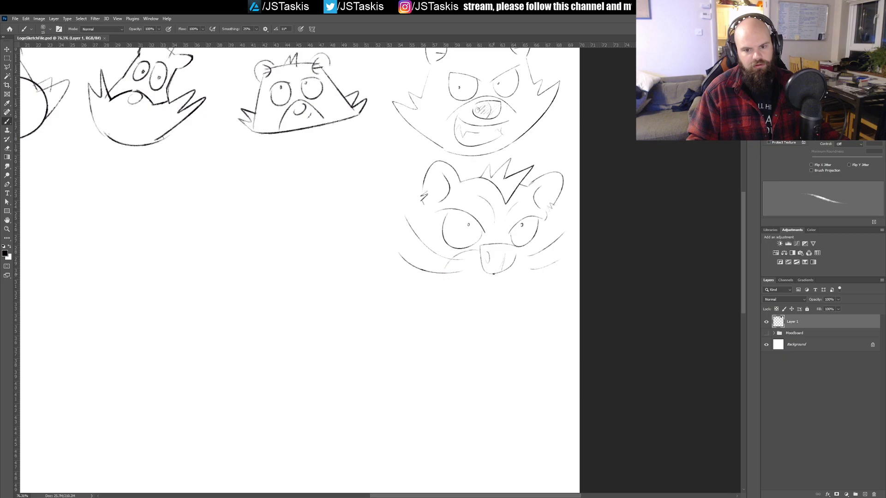
{"action": "mouse_move", "coordinate": [517, 252]}
{"action": "left_mouse_down"}
{"action": "mouse_move", "coordinate": [529, 280]}
{"action": "mouse_move", "coordinate": [479, 286]}
{"action": "mouse_move", "coordinate": [509, 284]}
{"action": "left_mouse_up"}
{"action": "mouse_move", "coordinate": [508, 284]}
{"action": "left_mouse_down"}
{"action": "mouse_move", "coordinate": [503, 298]}
{"action": "mouse_move", "coordinate": [460, 284]}
{"action": "mouse_move", "coordinate": [467, 272]}
{"action": "mouse_move", "coordinate": [467, 288]}
{"action": "left_mouse_up"}
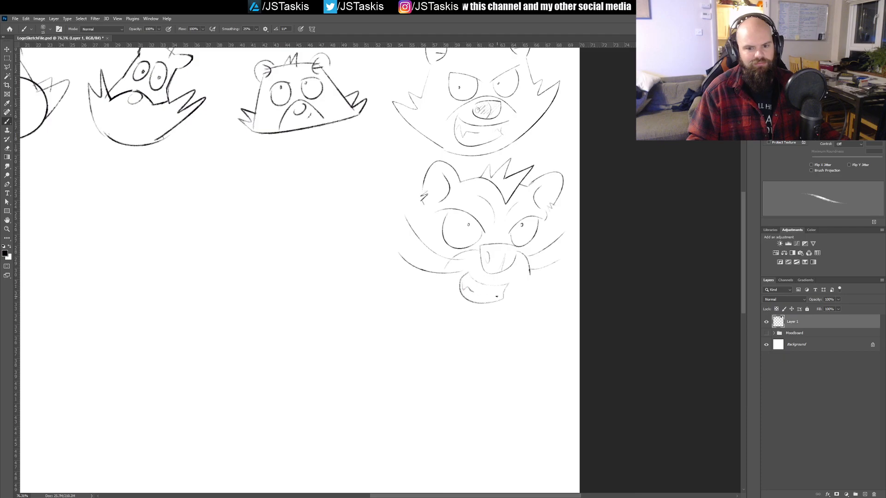
Step: Try outer head contours from the ears down around the cheeks to the chin, and undo them
{"action": "mouse_move", "coordinate": [417, 229]}
{"action": "left_mouse_down"}
{"action": "mouse_move", "coordinate": [406, 261]}
{"action": "mouse_move", "coordinate": [367, 230]}
{"action": "left_mouse_up"}
{"action": "mouse_move", "coordinate": [367, 231]}
{"action": "left_mouse_down"}
{"action": "mouse_move", "coordinate": [386, 281]}
{"action": "mouse_move", "coordinate": [346, 248]}
{"action": "mouse_move", "coordinate": [442, 328]}
{"action": "mouse_move", "coordinate": [502, 323]}
{"action": "left_mouse_up"}
{"action": "key", "text": "ctrl+z"}
{"action": "mouse_move", "coordinate": [414, 225]}
{"action": "left_mouse_down"}
{"action": "mouse_move", "coordinate": [396, 255]}
{"action": "mouse_move", "coordinate": [373, 236]}
{"action": "mouse_move", "coordinate": [441, 323]}
{"action": "left_mouse_up"}
{"action": "key", "text": "ctrl+z"}
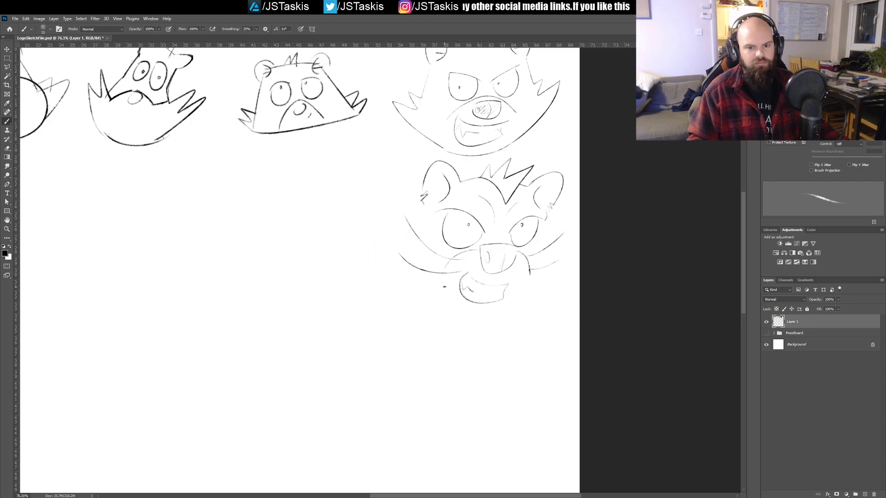
{"action": "left_click_drag", "start_coordinate": [410, 212], "coordinate": [371, 264]}
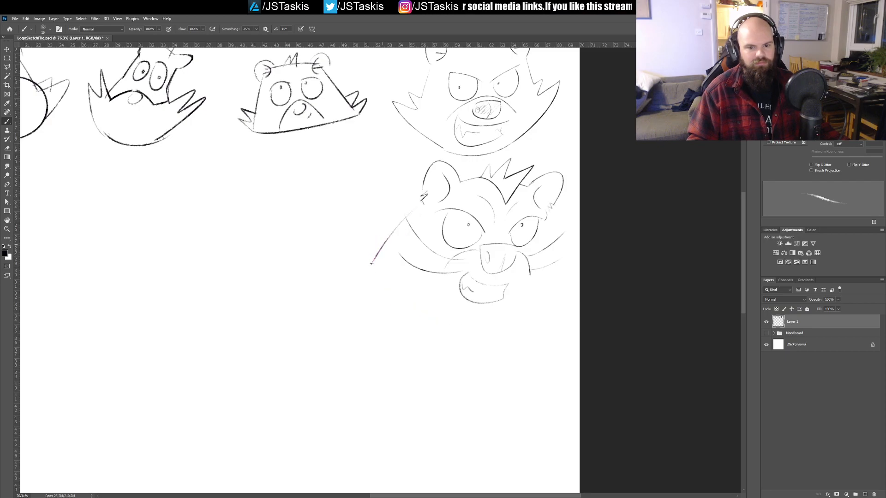
{"action": "mouse_move", "coordinate": [549, 215]}
{"action": "left_mouse_down"}
{"action": "mouse_move", "coordinate": [548, 272]}
{"action": "mouse_move", "coordinate": [569, 263]}
{"action": "mouse_move", "coordinate": [542, 306]}
{"action": "mouse_move", "coordinate": [517, 323]}
{"action": "left_mouse_up"}
{"action": "mouse_move", "coordinate": [351, 237]}
{"action": "left_mouse_down"}
{"action": "mouse_move", "coordinate": [366, 301]}
{"action": "mouse_move", "coordinate": [473, 329]}
{"action": "left_mouse_up"}
{"action": "key", "text": "ctrl+z"}
{"action": "key", "text": "ctrl+z"}
{"action": "key", "text": "ctrl+z"}
{"action": "key", "text": "ctrl+z"}
Step: Save the sketch document
{"action": "key", "text": "ctrl+s"}
Step: Try the first strokes of another head below the start of the second sketch row, and undo them
{"action": "left_click_drag", "start_coordinate": [423, 277], "coordinate": [556, 284]}
{"action": "mouse_move", "coordinate": [490, 249]}
{"action": "left_mouse_down"}
{"action": "mouse_move", "coordinate": [568, 288]}
{"action": "mouse_move", "coordinate": [507, 283]}
{"action": "mouse_move", "coordinate": [590, 287]}
{"action": "left_mouse_up"}
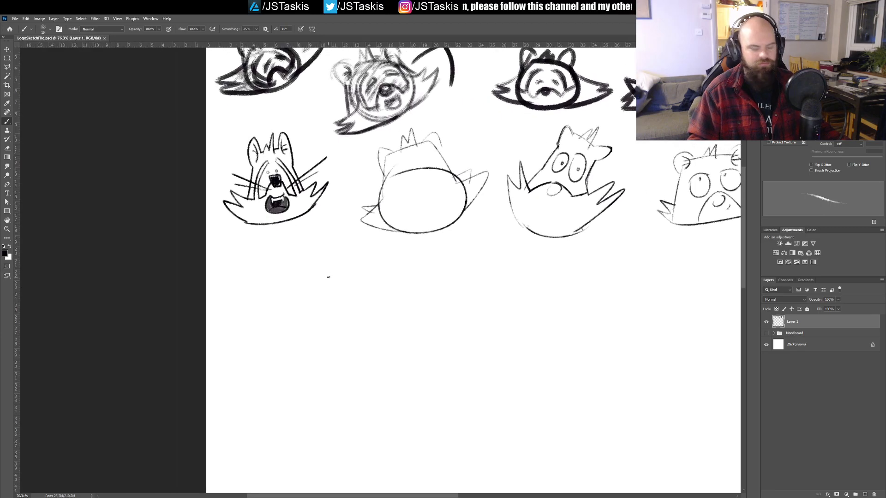
{"action": "left_click_drag", "start_coordinate": [346, 269], "coordinate": [335, 291]}
{"action": "left_click_drag", "start_coordinate": [346, 328], "coordinate": [329, 285]}
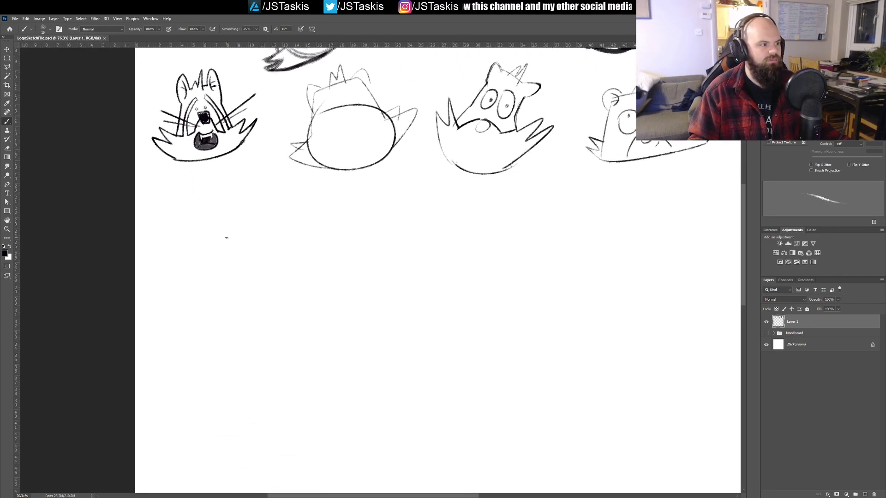
{"action": "mouse_move", "coordinate": [231, 281]}
{"action": "left_mouse_down"}
{"action": "mouse_move", "coordinate": [279, 365]}
{"action": "mouse_move", "coordinate": [256, 270]}
{"action": "mouse_move", "coordinate": [281, 355]}
{"action": "left_mouse_up"}
{"action": "key", "text": "ctrl+z"}
{"action": "key", "text": "ctrl+z"}
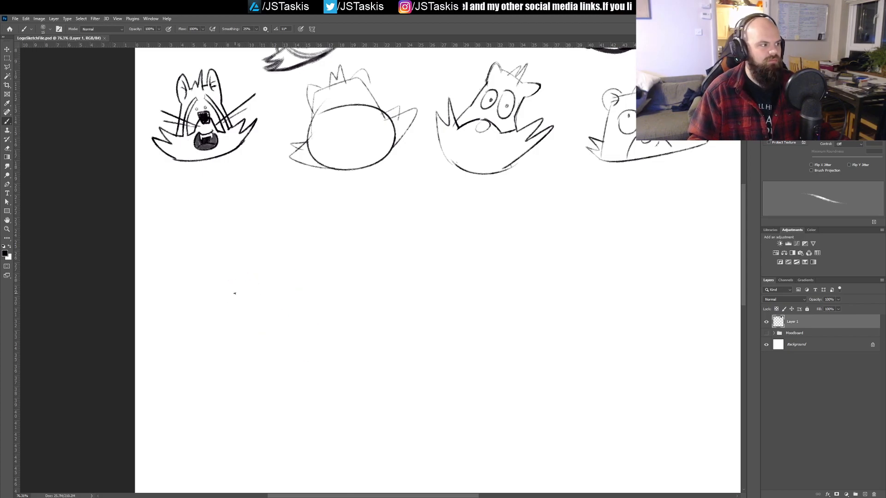
{"action": "mouse_move", "coordinate": [249, 289]}
{"action": "left_mouse_down"}
{"action": "mouse_move", "coordinate": [268, 325]}
{"action": "mouse_move", "coordinate": [297, 309]}
{"action": "mouse_move", "coordinate": [280, 278]}
{"action": "mouse_move", "coordinate": [262, 275]}
{"action": "mouse_move", "coordinate": [251, 292]}
{"action": "mouse_move", "coordinate": [274, 319]}
{"action": "mouse_move", "coordinate": [302, 305]}
{"action": "mouse_move", "coordinate": [270, 279]}
{"action": "mouse_move", "coordinate": [225, 290]}
{"action": "mouse_move", "coordinate": [241, 279]}
{"action": "mouse_move", "coordinate": [289, 296]}
{"action": "left_mouse_up"}
{"action": "key", "text": "ctrl+z"}
{"action": "key", "text": "ctrl+z"}
{"action": "key", "text": "ctrl+z"}
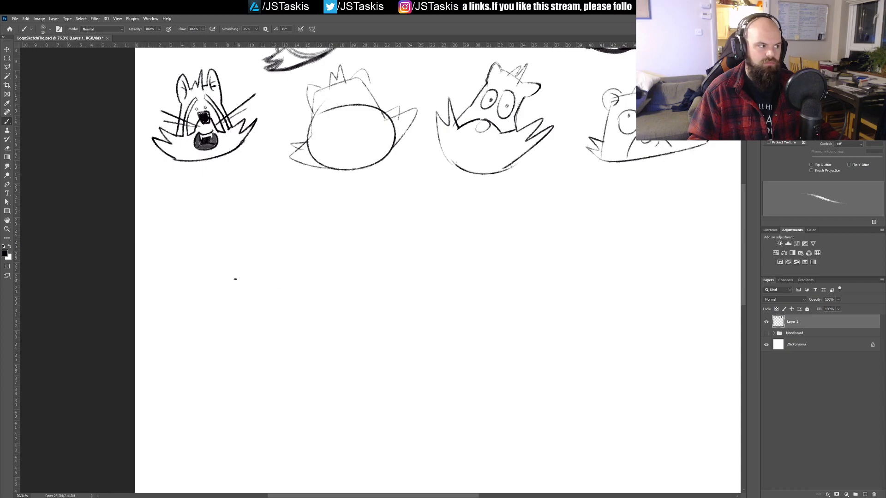
Step: Sketch a long drooping tongue, a peaked upper lip line and a rounded nose with a highlight in the empty area below the second row
{"action": "left_click_drag", "start_coordinate": [227, 286], "coordinate": [290, 322]}
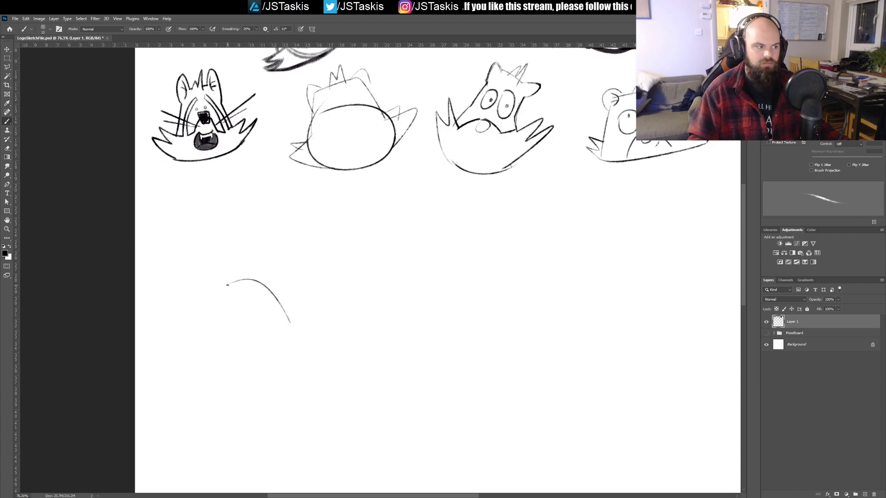
{"action": "mouse_move", "coordinate": [226, 282]}
{"action": "left_mouse_down"}
{"action": "mouse_move", "coordinate": [249, 270]}
{"action": "mouse_move", "coordinate": [286, 281]}
{"action": "mouse_move", "coordinate": [306, 273]}
{"action": "mouse_move", "coordinate": [316, 329]}
{"action": "mouse_move", "coordinate": [291, 328]}
{"action": "left_mouse_up"}
{"action": "key", "text": "ctrl+z"}
{"action": "mouse_move", "coordinate": [293, 268]}
{"action": "left_mouse_down"}
{"action": "mouse_move", "coordinate": [321, 318]}
{"action": "mouse_move", "coordinate": [297, 327]}
{"action": "left_mouse_up"}
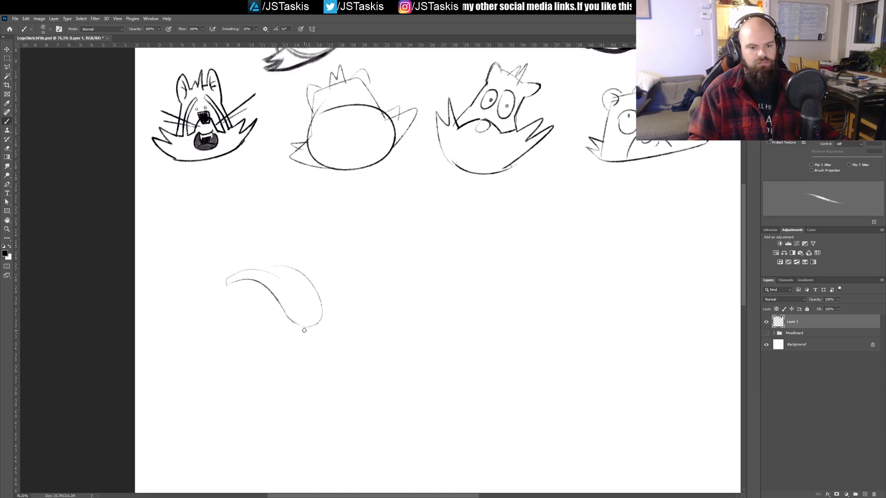
{"action": "mouse_move", "coordinate": [222, 261]}
{"action": "left_mouse_down"}
{"action": "mouse_move", "coordinate": [244, 260]}
{"action": "mouse_move", "coordinate": [278, 253]}
{"action": "left_mouse_up"}
{"action": "mouse_move", "coordinate": [241, 217]}
{"action": "left_mouse_down"}
{"action": "mouse_move", "coordinate": [285, 227]}
{"action": "mouse_move", "coordinate": [280, 204]}
{"action": "mouse_move", "coordinate": [238, 212]}
{"action": "left_mouse_up"}
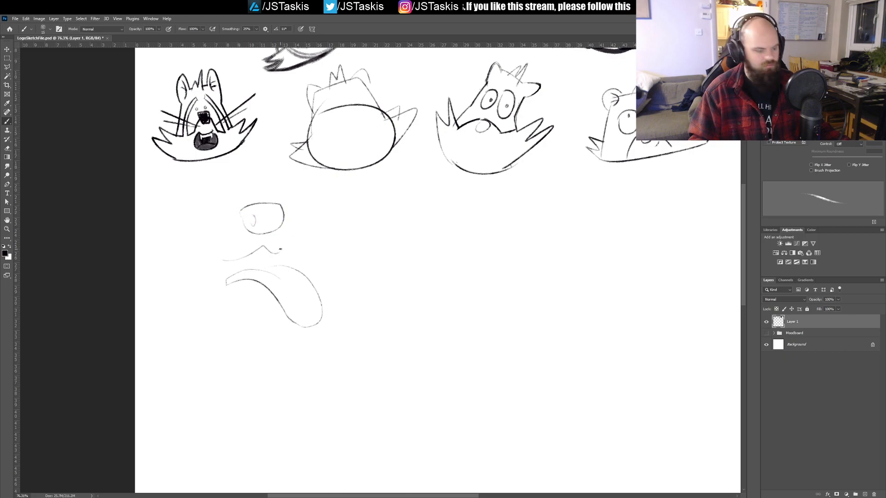
Step: Select the nose, lip and tongue strokes, shift them slightly down and away from the canvas edge, and deselect
{"action": "key", "text": "m"}
{"action": "left_click_drag", "start_coordinate": [184, 194], "coordinate": [333, 320]}
{"action": "left_click", "coordinate": [366, 368]}
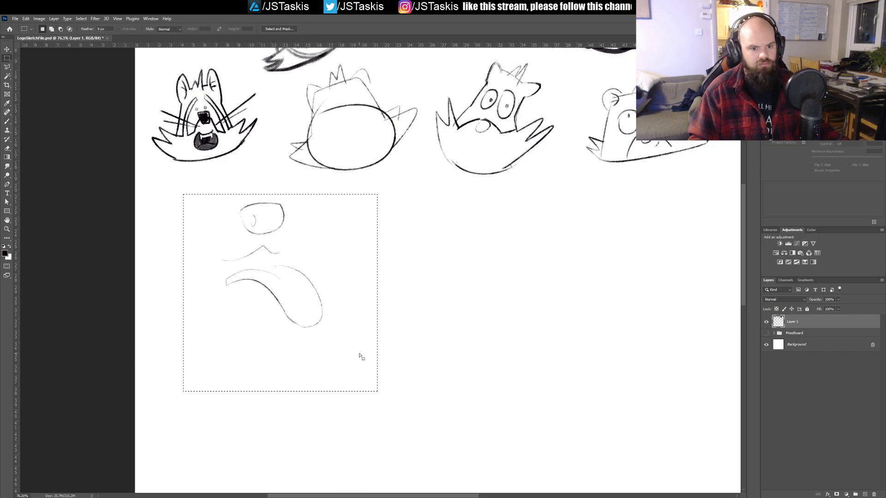
{"action": "left_click_drag", "start_coordinate": [184, 194], "coordinate": [378, 391]}
{"action": "key", "text": "v"}
{"action": "mouse_move", "coordinate": [267, 224]}
{"action": "left_mouse_down"}
{"action": "mouse_move", "coordinate": [314, 285]}
{"action": "mouse_move", "coordinate": [320, 281]}
{"action": "mouse_move", "coordinate": [258, 256]}
{"action": "mouse_move", "coordinate": [232, 234]}
{"action": "mouse_move", "coordinate": [284, 219]}
{"action": "left_mouse_up"}
{"action": "key", "text": "ctrl+d"}
{"action": "key", "text": "b"}
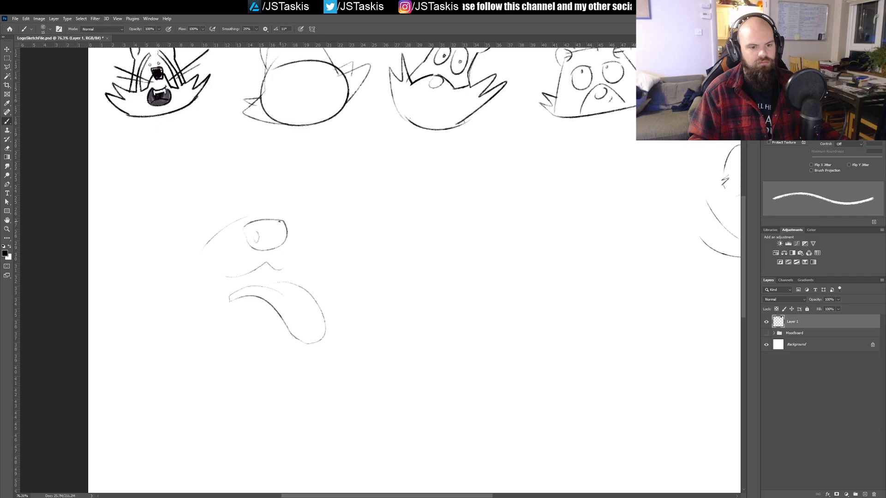
Step: Redraw the curved muzzle line running from the nose down toward the cheek
{"action": "key", "text": "ctrl+z"}
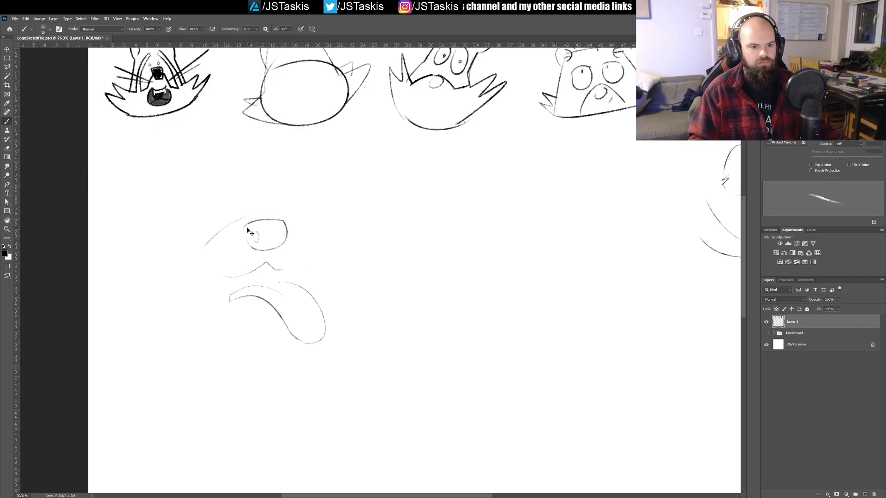
{"action": "key", "text": "ctrl+z"}
{"action": "left_click_drag", "start_coordinate": [241, 228], "coordinate": [200, 262]}
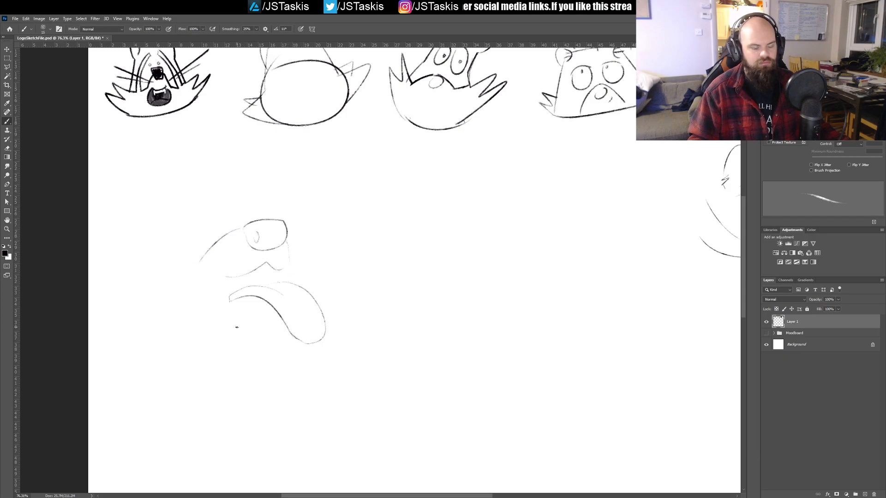
{"action": "left_click_drag", "start_coordinate": [231, 298], "coordinate": [245, 342]}
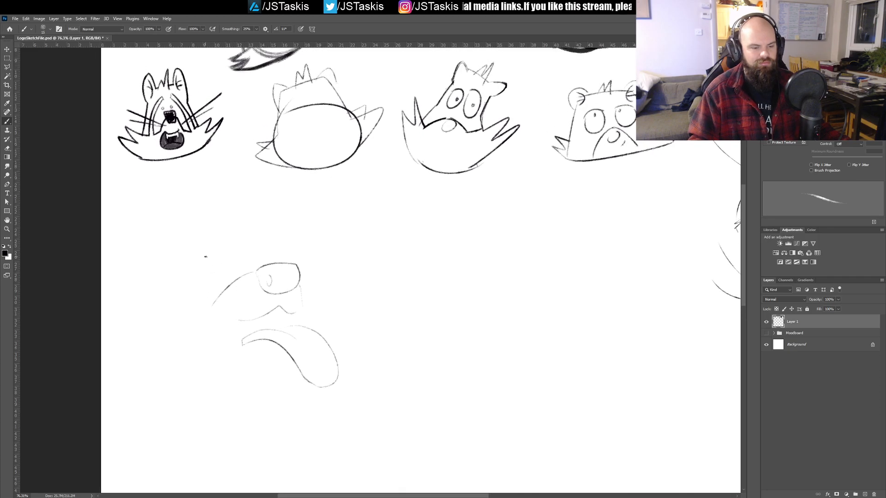
Step: Draw a wide-open oval eye with a pupil beside the nose and a tightly squeezed winking eye above it
{"action": "mouse_move", "coordinate": [197, 273]}
{"action": "left_mouse_down"}
{"action": "mouse_move", "coordinate": [212, 226]}
{"action": "mouse_move", "coordinate": [228, 218]}
{"action": "left_mouse_up"}
{"action": "key", "text": "ctrl+z"}
{"action": "left_click_drag", "start_coordinate": [197, 266], "coordinate": [231, 243]}
{"action": "key", "text": "ctrl+z"}
{"action": "key", "text": "ctrl+z"}
{"action": "mouse_move", "coordinate": [221, 229]}
{"action": "left_mouse_down"}
{"action": "mouse_move", "coordinate": [232, 263]}
{"action": "mouse_move", "coordinate": [213, 234]}
{"action": "mouse_move", "coordinate": [227, 251]}
{"action": "mouse_move", "coordinate": [212, 236]}
{"action": "mouse_move", "coordinate": [187, 244]}
{"action": "mouse_move", "coordinate": [188, 281]}
{"action": "mouse_move", "coordinate": [227, 267]}
{"action": "mouse_move", "coordinate": [217, 234]}
{"action": "mouse_move", "coordinate": [188, 248]}
{"action": "mouse_move", "coordinate": [194, 263]}
{"action": "mouse_move", "coordinate": [268, 240]}
{"action": "mouse_move", "coordinate": [245, 260]}
{"action": "mouse_move", "coordinate": [276, 257]}
{"action": "mouse_move", "coordinate": [247, 256]}
{"action": "mouse_move", "coordinate": [275, 247]}
{"action": "left_mouse_up"}
{"action": "key", "text": "ctrl+z"}
{"action": "key", "text": "ctrl+z"}
Step: Draw an arched brow above the open eye and a sharp, pointed brow above the winking eye
{"action": "mouse_move", "coordinate": [193, 213]}
{"action": "left_mouse_down"}
{"action": "mouse_move", "coordinate": [220, 216]}
{"action": "mouse_move", "coordinate": [248, 234]}
{"action": "left_mouse_up"}
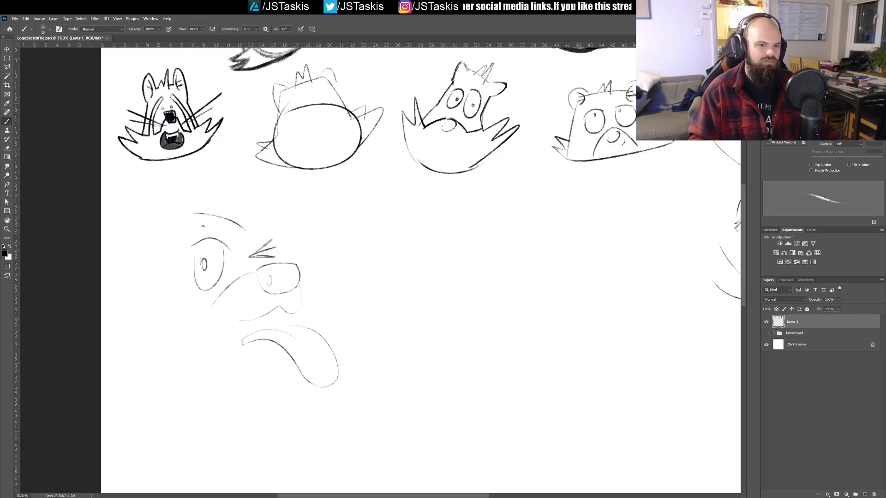
{"action": "key", "text": "ctrl+z"}
{"action": "mouse_move", "coordinate": [188, 208]}
{"action": "left_mouse_down"}
{"action": "mouse_move", "coordinate": [235, 227]}
{"action": "mouse_move", "coordinate": [265, 210]}
{"action": "mouse_move", "coordinate": [268, 224]}
{"action": "mouse_move", "coordinate": [250, 241]}
{"action": "left_mouse_up"}
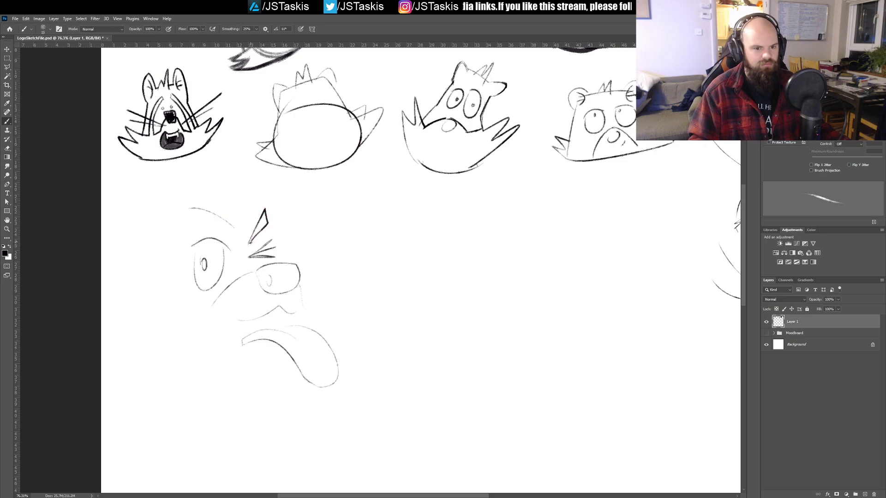
{"action": "mouse_move", "coordinate": [187, 211]}
{"action": "left_mouse_down"}
{"action": "mouse_move", "coordinate": [182, 231]}
{"action": "mouse_move", "coordinate": [243, 237]}
{"action": "left_mouse_up"}
Step: Draw long whiskers on both sides of the nose and a forehead contour topped with a spiky hair tuft
{"action": "left_click_drag", "start_coordinate": [304, 270], "coordinate": [349, 236]}
{"action": "left_click_drag", "start_coordinate": [302, 290], "coordinate": [359, 271]}
{"action": "mouse_move", "coordinate": [239, 277]}
{"action": "left_mouse_down"}
{"action": "mouse_move", "coordinate": [145, 266]}
{"action": "mouse_move", "coordinate": [166, 318]}
{"action": "left_mouse_up"}
{"action": "left_click_drag", "start_coordinate": [311, 326], "coordinate": [322, 266]}
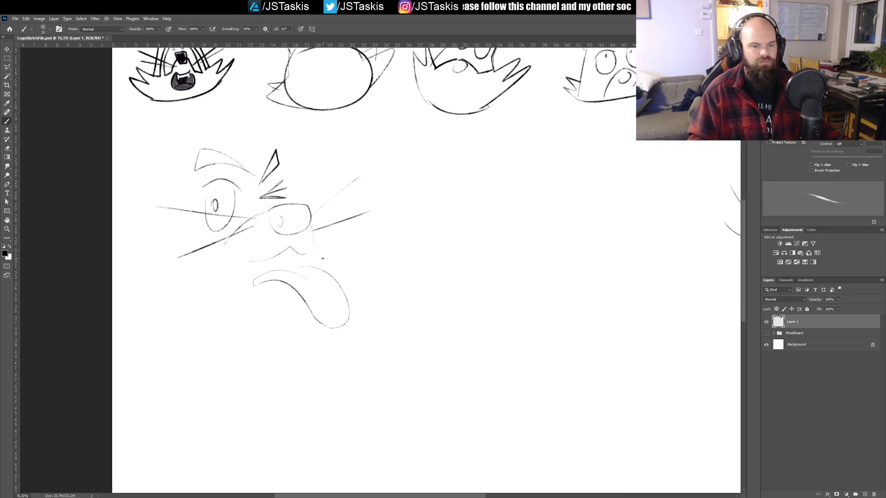
{"action": "left_click_drag", "start_coordinate": [190, 174], "coordinate": [229, 164]}
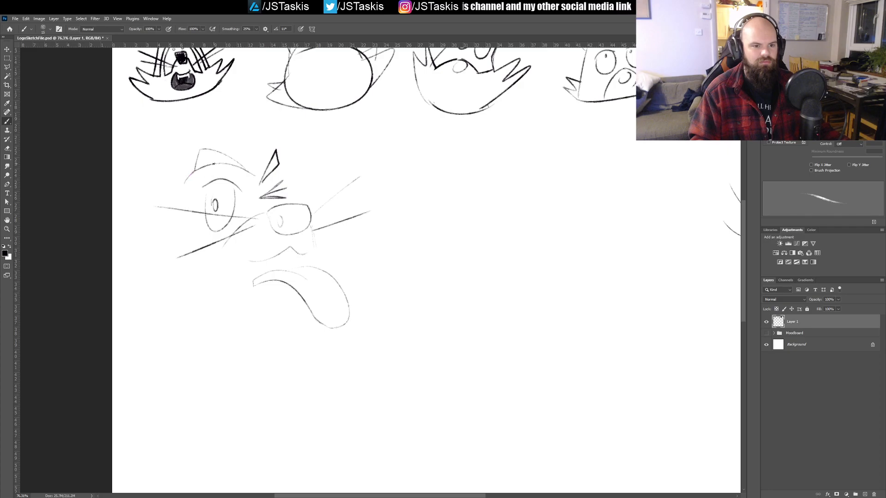
{"action": "mouse_move", "coordinate": [222, 152]}
{"action": "left_mouse_down"}
{"action": "mouse_move", "coordinate": [236, 131]}
{"action": "mouse_move", "coordinate": [251, 129]}
{"action": "mouse_move", "coordinate": [261, 165]}
{"action": "left_mouse_up"}
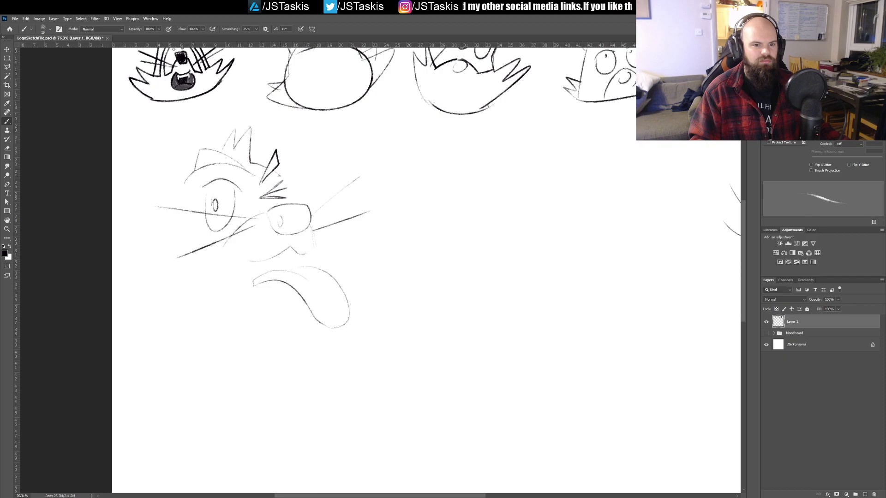
Step: Draw a large rounded ear on the open-eye side, retrying its outline, and add the inner ear lines
{"action": "mouse_move", "coordinate": [187, 174]}
{"action": "left_mouse_down"}
{"action": "mouse_move", "coordinate": [168, 147]}
{"action": "mouse_move", "coordinate": [145, 152]}
{"action": "mouse_move", "coordinate": [176, 216]}
{"action": "left_mouse_up"}
{"action": "key", "text": "ctrl+z"}
{"action": "mouse_move", "coordinate": [186, 177]}
{"action": "left_mouse_down"}
{"action": "mouse_move", "coordinate": [154, 148]}
{"action": "mouse_move", "coordinate": [157, 214]}
{"action": "mouse_move", "coordinate": [180, 221]}
{"action": "left_mouse_up"}
{"action": "key", "text": "ctrl+z"}
{"action": "mouse_move", "coordinate": [187, 177]}
{"action": "left_mouse_down"}
{"action": "mouse_move", "coordinate": [154, 155]}
{"action": "mouse_move", "coordinate": [182, 223]}
{"action": "left_mouse_up"}
{"action": "key", "text": "ctrl+z"}
{"action": "mouse_move", "coordinate": [187, 177]}
{"action": "left_mouse_down"}
{"action": "mouse_move", "coordinate": [153, 217]}
{"action": "mouse_move", "coordinate": [178, 232]}
{"action": "left_mouse_up"}
{"action": "key", "text": "ctrl+z"}
{"action": "mouse_move", "coordinate": [186, 178]}
{"action": "left_mouse_down"}
{"action": "mouse_move", "coordinate": [150, 152]}
{"action": "mouse_move", "coordinate": [179, 233]}
{"action": "left_mouse_up"}
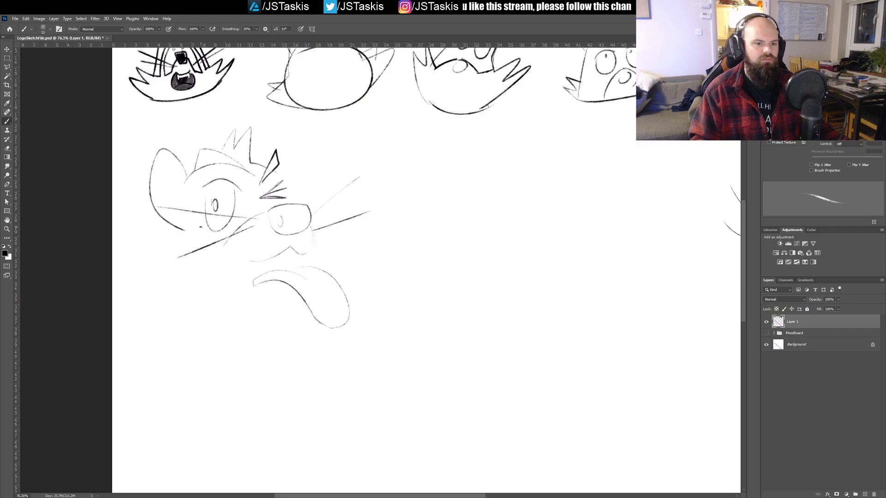
{"action": "key", "text": "ctrl+z"}
{"action": "mouse_move", "coordinate": [188, 177]}
{"action": "left_mouse_down"}
{"action": "mouse_move", "coordinate": [157, 148]}
{"action": "mouse_move", "coordinate": [172, 218]}
{"action": "left_mouse_up"}
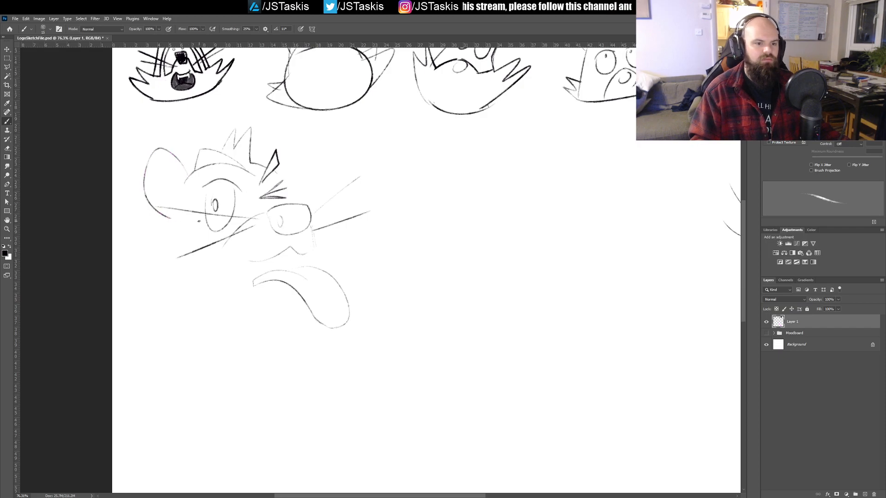
{"action": "left_click_drag", "start_coordinate": [167, 160], "coordinate": [173, 211]}
{"action": "left_click_drag", "start_coordinate": [162, 176], "coordinate": [175, 181]}
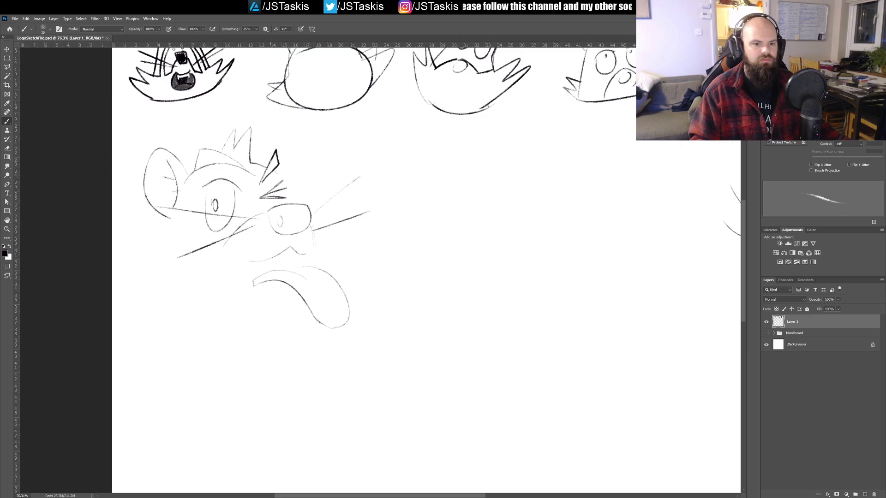
Step: Draw a narrower rounded ear behind the winking eye's brow, retrying its outline, and add its inner ear lines
{"action": "mouse_move", "coordinate": [270, 154]}
{"action": "left_mouse_down"}
{"action": "mouse_move", "coordinate": [297, 132]}
{"action": "mouse_move", "coordinate": [296, 190]}
{"action": "left_mouse_up"}
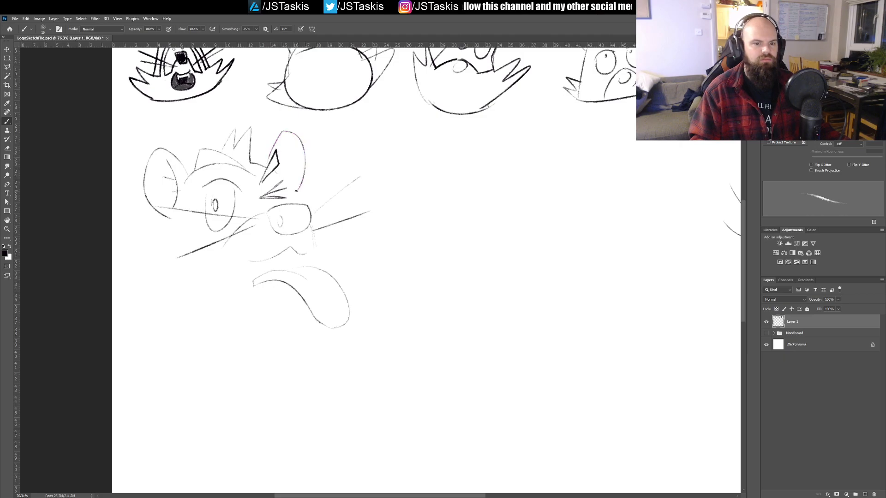
{"action": "key", "text": "ctrl+z"}
{"action": "mouse_move", "coordinate": [278, 156]}
{"action": "left_mouse_down"}
{"action": "mouse_move", "coordinate": [302, 135]}
{"action": "mouse_move", "coordinate": [301, 199]}
{"action": "left_mouse_up"}
{"action": "key", "text": "ctrl+z"}
{"action": "mouse_move", "coordinate": [279, 158]}
{"action": "left_mouse_down"}
{"action": "mouse_move", "coordinate": [303, 147]}
{"action": "mouse_move", "coordinate": [291, 198]}
{"action": "left_mouse_up"}
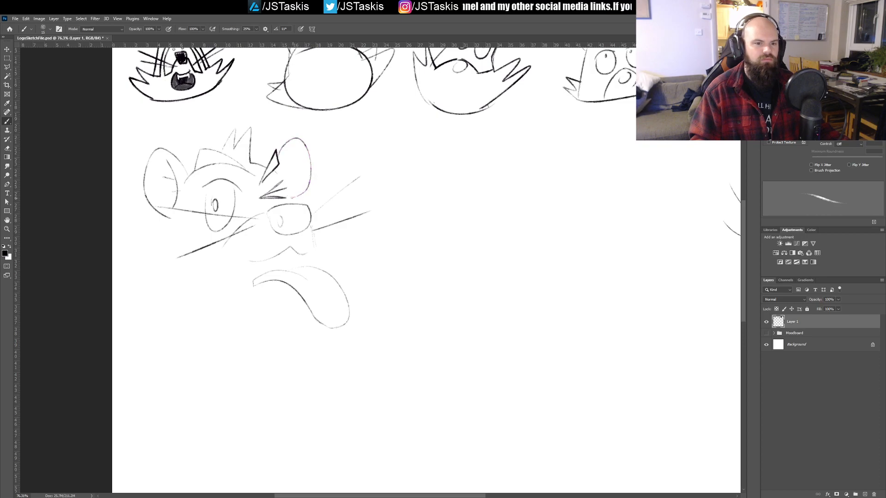
{"action": "left_click_drag", "start_coordinate": [286, 158], "coordinate": [292, 197]}
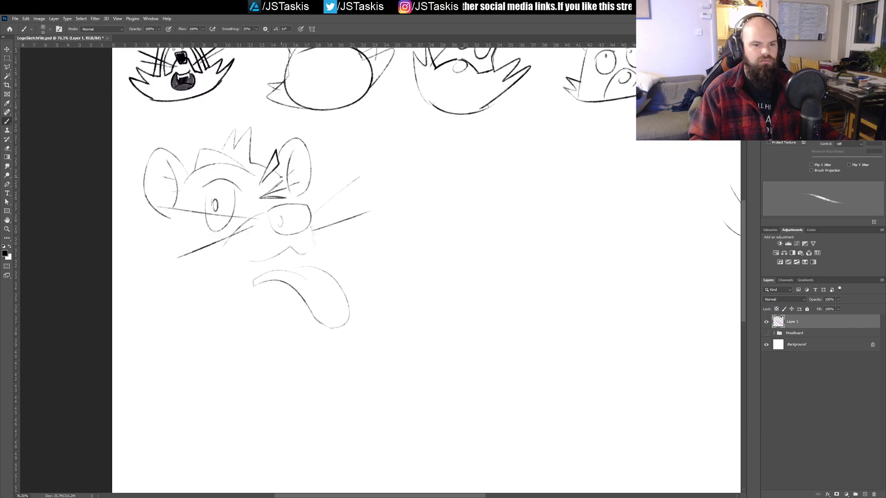
Step: Outline the lower head with spiky cheek fur on both sides and a curved jaw running toward the tongue
{"action": "mouse_move", "coordinate": [171, 220]}
{"action": "left_mouse_down"}
{"action": "mouse_move", "coordinate": [161, 293]}
{"action": "mouse_move", "coordinate": [121, 283]}
{"action": "mouse_move", "coordinate": [191, 329]}
{"action": "mouse_move", "coordinate": [294, 312]}
{"action": "left_mouse_up"}
{"action": "mouse_move", "coordinate": [349, 260]}
{"action": "left_mouse_down"}
{"action": "mouse_move", "coordinate": [354, 235]}
{"action": "mouse_move", "coordinate": [335, 249]}
{"action": "mouse_move", "coordinate": [304, 220]}
{"action": "mouse_move", "coordinate": [340, 248]}
{"action": "mouse_move", "coordinate": [360, 239]}
{"action": "mouse_move", "coordinate": [344, 281]}
{"action": "left_mouse_up"}
{"action": "key", "text": "ctrl+z"}
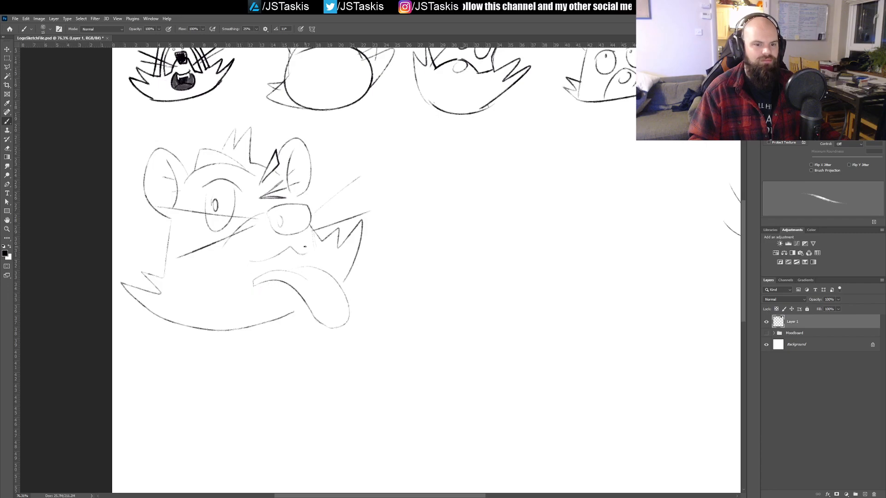
Step: Draw the muzzle contours from both sides of the nose out to the cheek fur
{"action": "left_click_drag", "start_coordinate": [308, 226], "coordinate": [314, 246]}
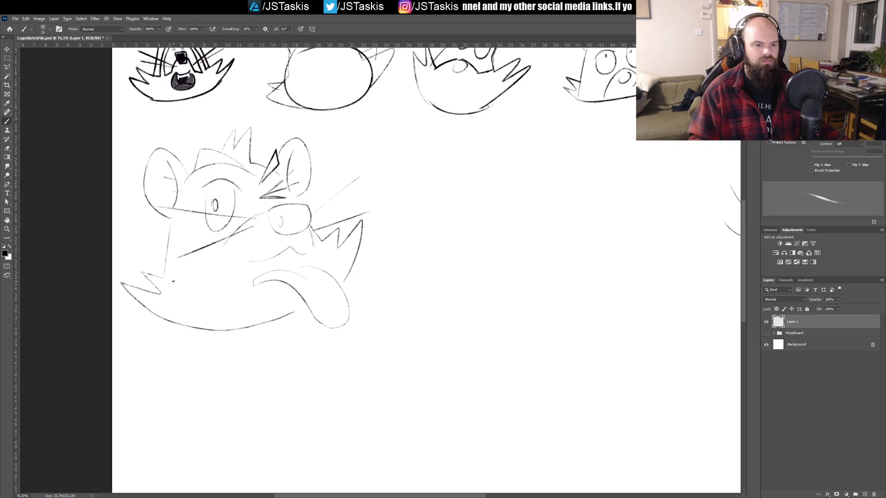
{"action": "mouse_move", "coordinate": [184, 276]}
{"action": "left_mouse_down"}
{"action": "mouse_move", "coordinate": [235, 239]}
{"action": "mouse_move", "coordinate": [208, 273]}
{"action": "mouse_move", "coordinate": [165, 277]}
{"action": "left_mouse_up"}
{"action": "key", "text": "ctrl+z"}
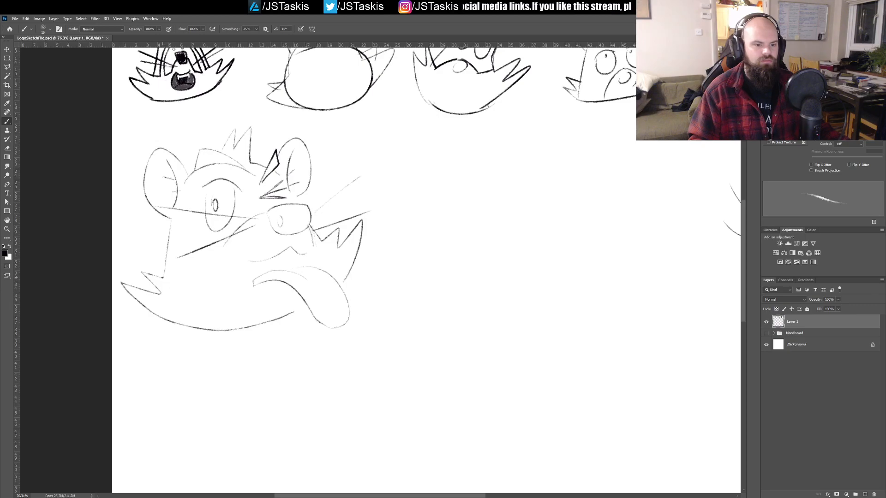
{"action": "left_click_drag", "start_coordinate": [188, 275], "coordinate": [222, 251]}
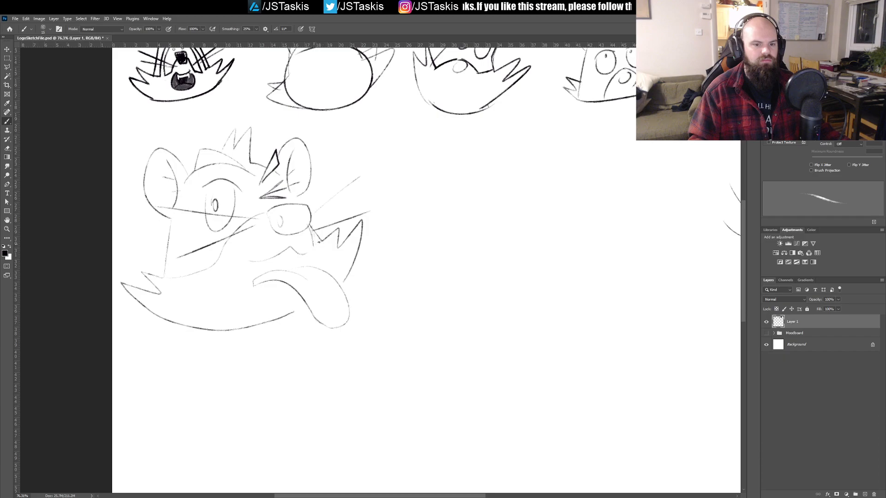
{"action": "left_click_drag", "start_coordinate": [312, 233], "coordinate": [316, 244]}
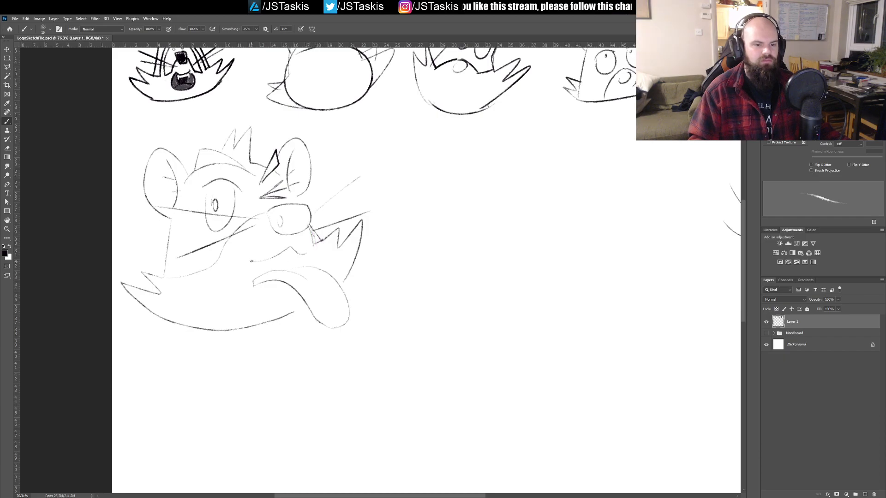
Step: Draw the open mouth outline around the tongue and refine the cheek contour beside the tongue
{"action": "mouse_move", "coordinate": [237, 264]}
{"action": "left_mouse_down"}
{"action": "mouse_move", "coordinate": [240, 289]}
{"action": "mouse_move", "coordinate": [260, 290]}
{"action": "left_mouse_up"}
{"action": "left_click_drag", "start_coordinate": [302, 253], "coordinate": [305, 268]}
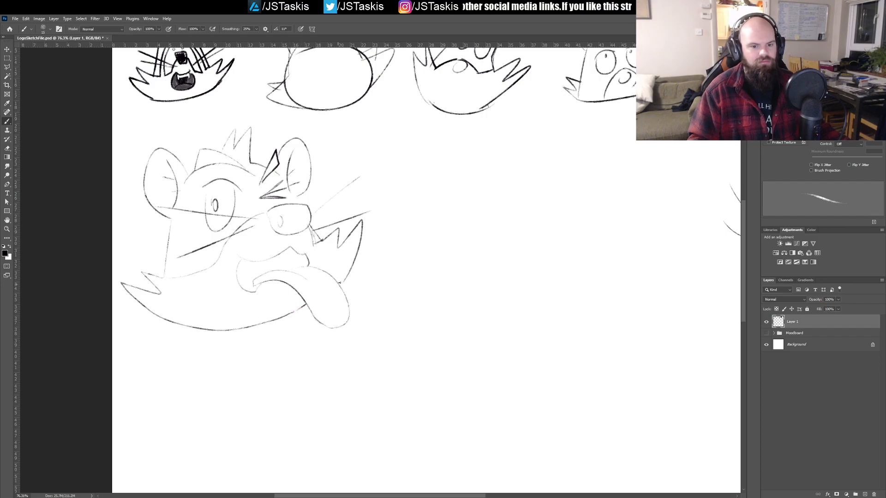
{"action": "left_click_drag", "start_coordinate": [342, 278], "coordinate": [360, 222]}
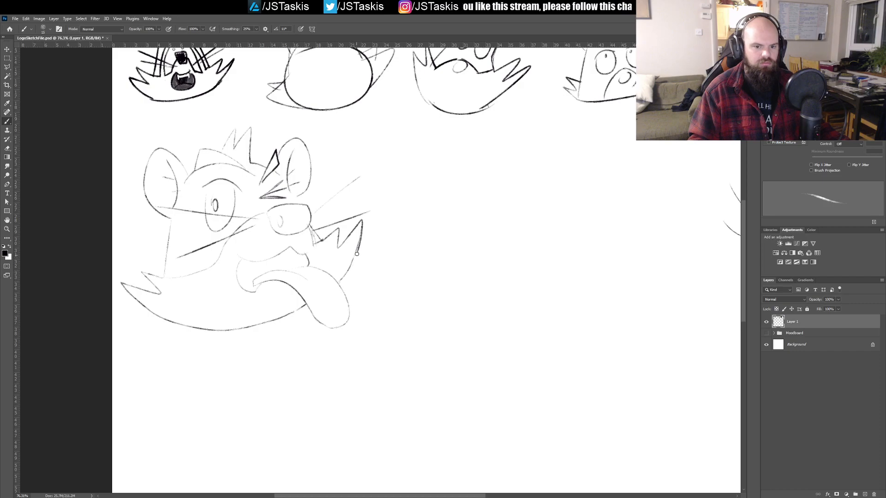
{"action": "key", "text": "ctrl+z"}
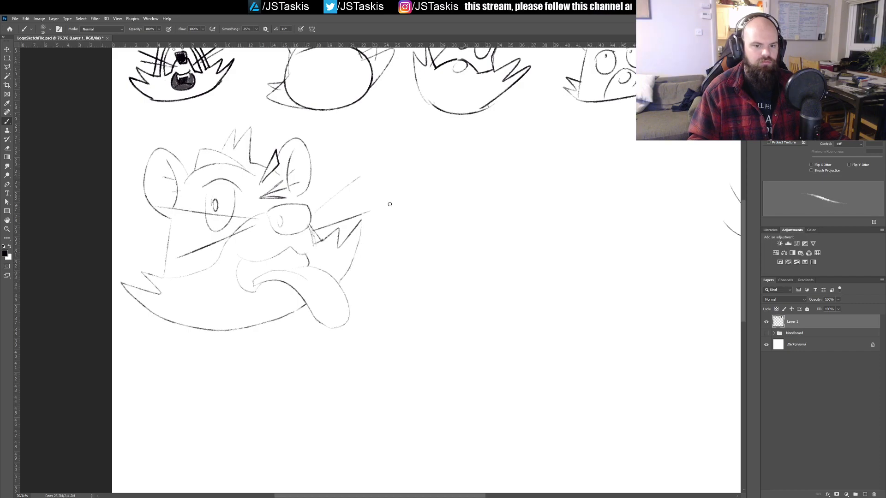
Step: Select the whole winking head, move it next to the whiskered head below the second row, and scale it down to match
{"action": "key", "text": "m"}
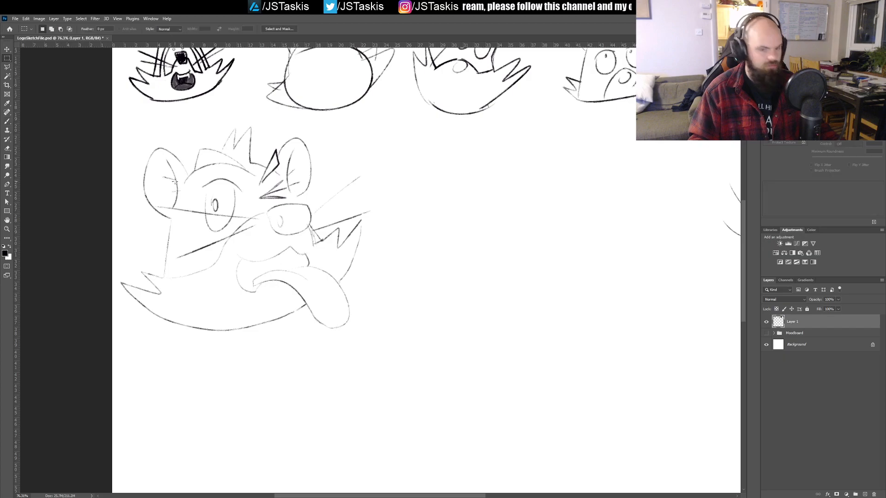
{"action": "mouse_move", "coordinate": [117, 131]}
{"action": "left_mouse_down"}
{"action": "mouse_move", "coordinate": [391, 332]}
{"action": "mouse_move", "coordinate": [393, 345]}
{"action": "left_mouse_up"}
{"action": "left_click_drag", "start_coordinate": [199, 163], "coordinate": [266, 115]}
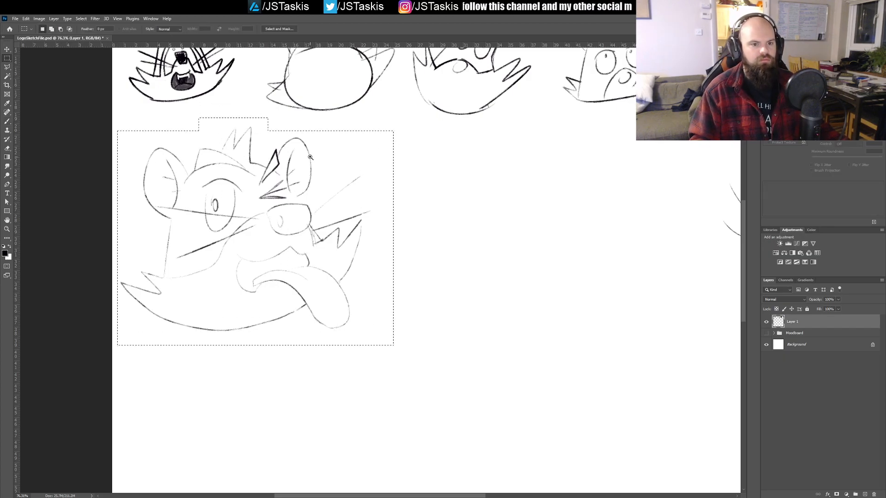
{"action": "scroll", "coordinate": [294, 188], "scroll_direction": "down", "scroll_amount": 3}
{"action": "scroll", "coordinate": [294, 188], "scroll_direction": "down", "scroll_amount": 5}
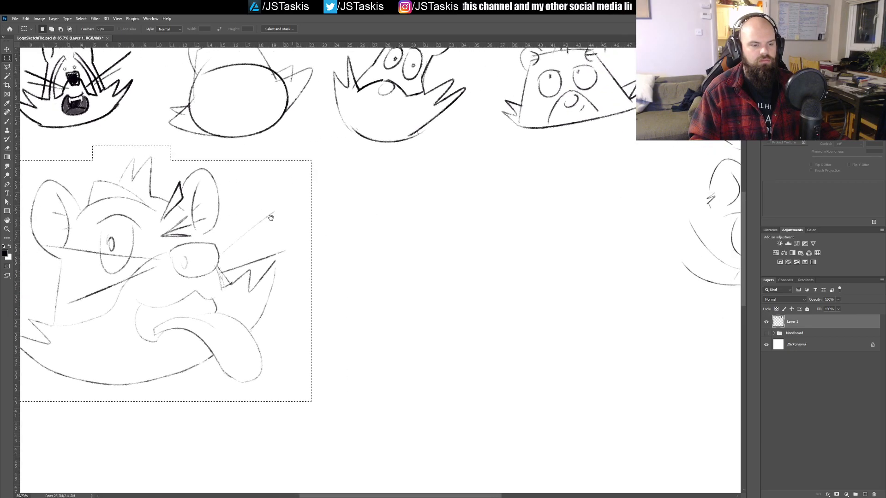
{"action": "key", "text": "v"}
{"action": "mouse_move", "coordinate": [260, 239]}
{"action": "left_mouse_down"}
{"action": "mouse_move", "coordinate": [504, 228]}
{"action": "mouse_move", "coordinate": [525, 252]}
{"action": "left_mouse_up"}
{"action": "key", "text": "ctrl+t"}
{"action": "left_click_drag", "start_coordinate": [548, 300], "coordinate": [513, 271]}
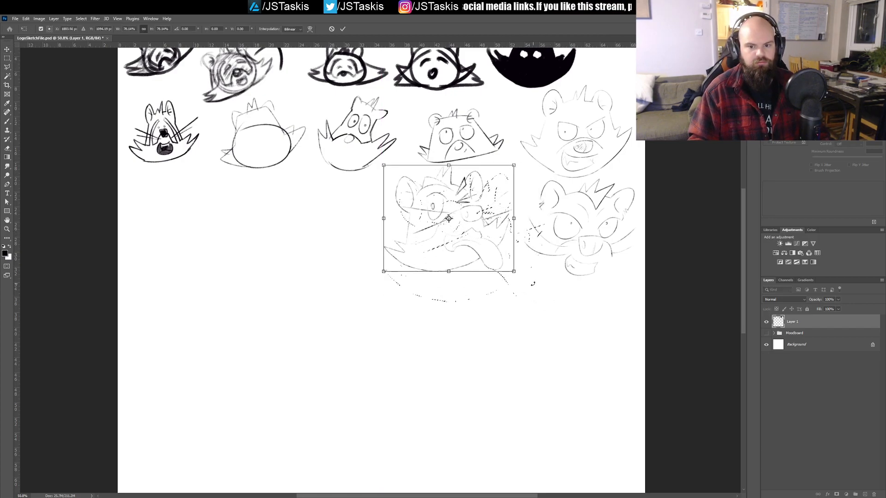
{"action": "mouse_move", "coordinate": [486, 226]}
{"action": "left_mouse_down"}
{"action": "mouse_move", "coordinate": [499, 237]}
{"action": "mouse_move", "coordinate": [494, 231]}
{"action": "left_mouse_up"}
{"action": "key", "text": "Return"}
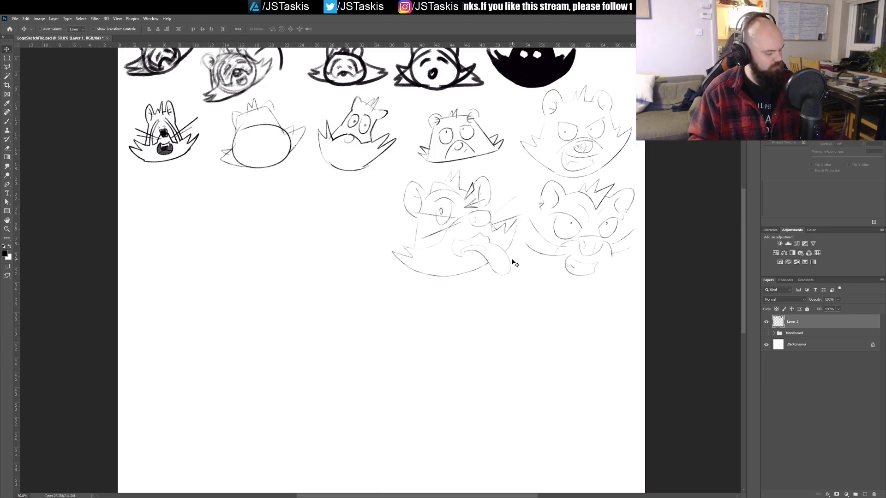
{"action": "key", "text": "b"}
{"action": "left_click_drag", "start_coordinate": [299, 226], "coordinate": [364, 232]}
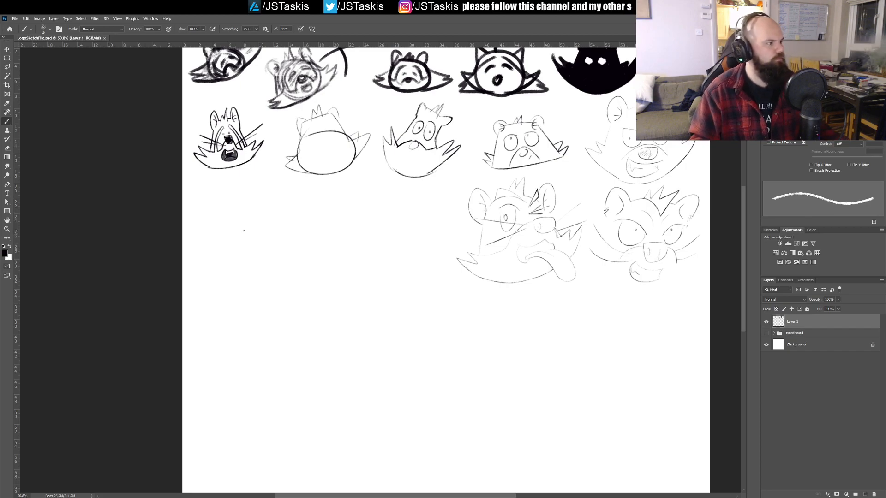
{"action": "mouse_move", "coordinate": [278, 216]}
{"action": "left_mouse_down"}
{"action": "mouse_move", "coordinate": [297, 211]}
{"action": "mouse_move", "coordinate": [280, 216]}
{"action": "mouse_move", "coordinate": [289, 251]}
{"action": "left_mouse_up"}
{"action": "key", "text": "ctrl+z"}
{"action": "key", "text": "ctrl+z"}
Step: Draw a tilted oval muzzle for another head in the empty area below the second row, with a small oval nose inside it
{"action": "mouse_move", "coordinate": [356, 342]}
{"action": "left_mouse_down"}
{"action": "mouse_move", "coordinate": [339, 261]}
{"action": "mouse_move", "coordinate": [314, 322]}
{"action": "left_mouse_up"}
{"action": "mouse_move", "coordinate": [292, 251]}
{"action": "left_mouse_down"}
{"action": "mouse_move", "coordinate": [302, 287]}
{"action": "mouse_move", "coordinate": [275, 263]}
{"action": "left_mouse_up"}
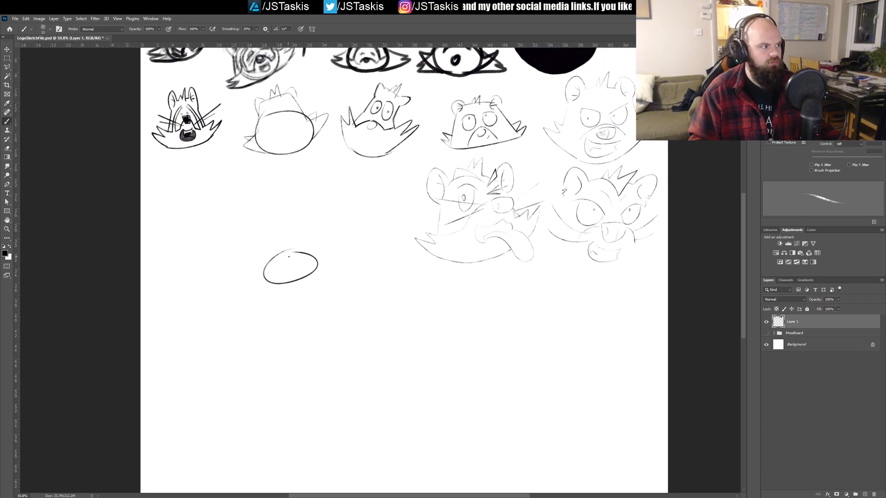
{"action": "mouse_move", "coordinate": [288, 257]}
{"action": "left_mouse_down"}
{"action": "mouse_move", "coordinate": [278, 266]}
{"action": "mouse_move", "coordinate": [299, 270]}
{"action": "mouse_move", "coordinate": [287, 259]}
{"action": "left_mouse_up"}
{"action": "key", "text": "ctrl+z"}
{"action": "key", "text": "ctrl+z"}
{"action": "key", "text": "ctrl+z"}
{"action": "key", "text": "ctrl+z"}
{"action": "key", "text": "ctrl+z"}
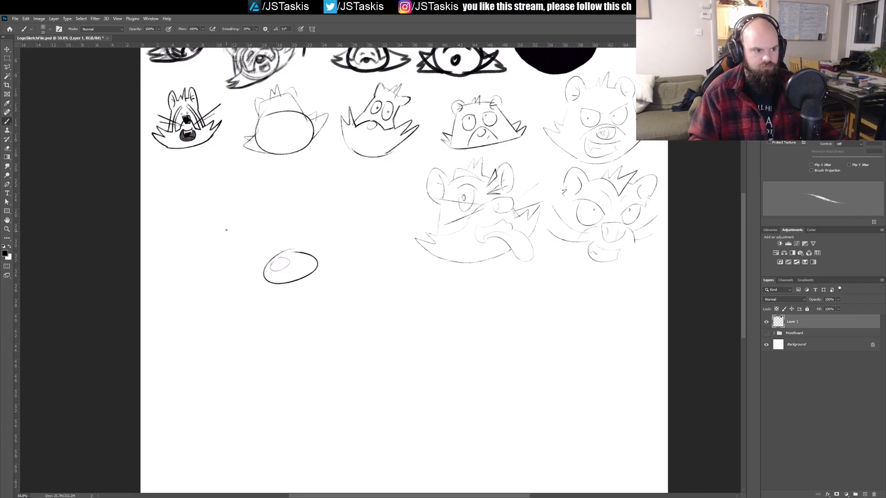
Step: Draw two tall arches side by side above the tilted oval as the brow contours of the new head
{"action": "left_click_drag", "start_coordinate": [279, 229], "coordinate": [224, 273]}
{"action": "mouse_move", "coordinate": [287, 213]}
{"action": "left_mouse_down"}
{"action": "mouse_move", "coordinate": [339, 226]}
{"action": "mouse_move", "coordinate": [338, 248]}
{"action": "left_mouse_up"}
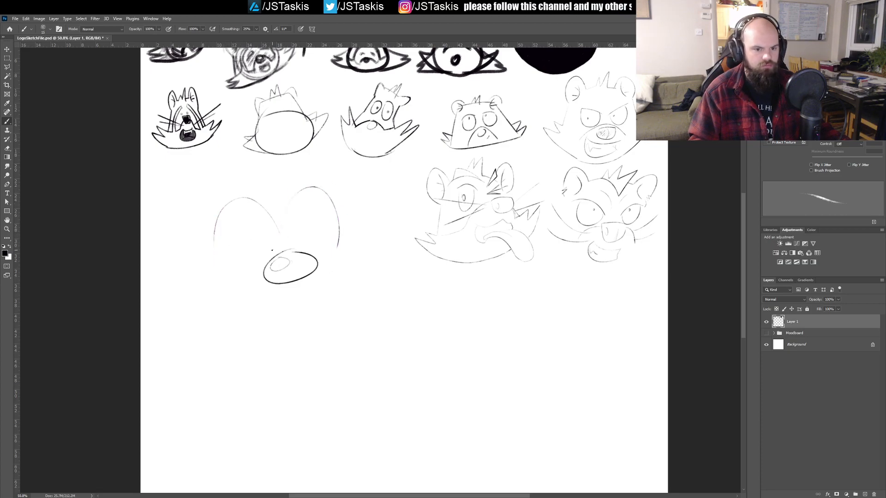
Step: Try large oval eyes inside the two arches, reaching down to the tilted oval
{"action": "mouse_move", "coordinate": [273, 239]}
{"action": "left_mouse_down"}
{"action": "mouse_move", "coordinate": [236, 214]}
{"action": "mouse_move", "coordinate": [244, 266]}
{"action": "mouse_move", "coordinate": [267, 270]}
{"action": "mouse_move", "coordinate": [228, 218]}
{"action": "mouse_move", "coordinate": [271, 252]}
{"action": "left_mouse_up"}
{"action": "key", "text": "ctrl+z"}
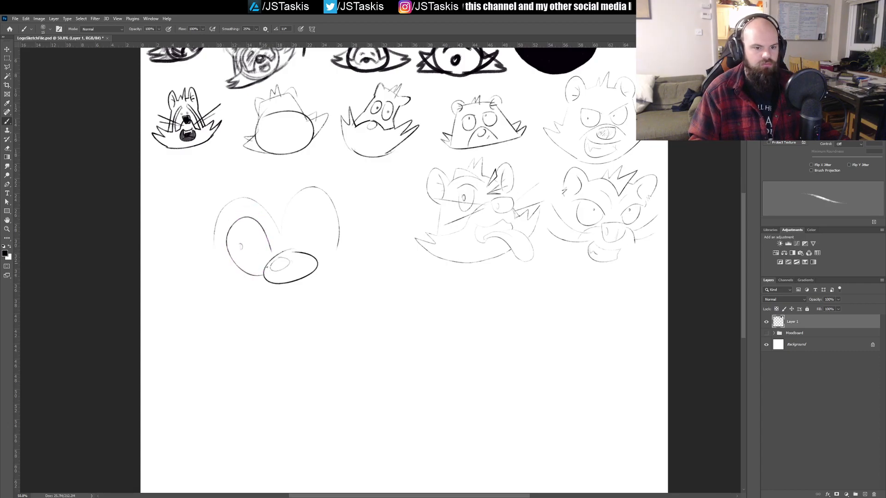
{"action": "left_click_drag", "start_coordinate": [300, 215], "coordinate": [322, 260]}
{"action": "key", "text": "ctrl+z"}
{"action": "key", "text": "ctrl+z"}
{"action": "key", "text": "ctrl+z"}
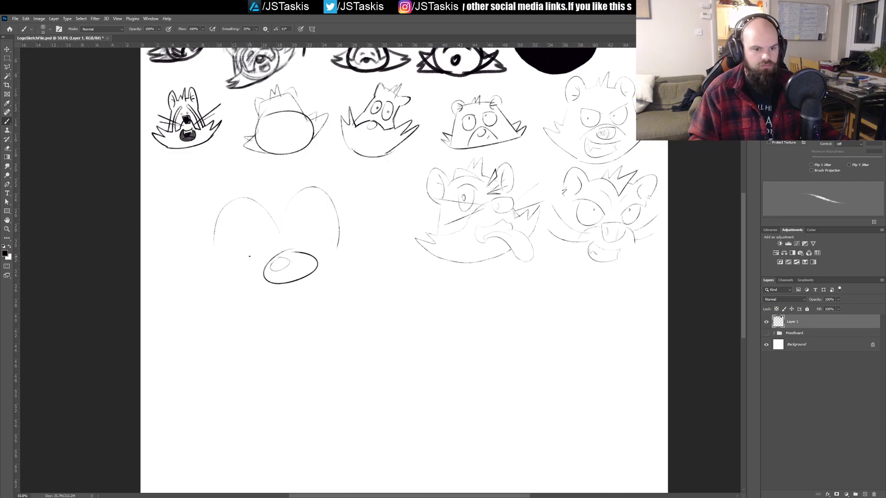
Step: Try a narrower upright oval eye inside the first arch with a lid line across its upper edge
{"action": "mouse_move", "coordinate": [221, 253]}
{"action": "left_mouse_down"}
{"action": "mouse_move", "coordinate": [246, 210]}
{"action": "mouse_move", "coordinate": [252, 257]}
{"action": "left_mouse_up"}
{"action": "key", "text": "ctrl+z"}
{"action": "mouse_move", "coordinate": [232, 213]}
{"action": "left_mouse_down"}
{"action": "mouse_move", "coordinate": [260, 260]}
{"action": "mouse_move", "coordinate": [230, 260]}
{"action": "mouse_move", "coordinate": [224, 237]}
{"action": "mouse_move", "coordinate": [236, 212]}
{"action": "mouse_move", "coordinate": [257, 257]}
{"action": "mouse_move", "coordinate": [231, 249]}
{"action": "mouse_move", "coordinate": [256, 218]}
{"action": "mouse_move", "coordinate": [231, 221]}
{"action": "mouse_move", "coordinate": [265, 264]}
{"action": "mouse_move", "coordinate": [228, 217]}
{"action": "mouse_move", "coordinate": [252, 270]}
{"action": "mouse_move", "coordinate": [230, 211]}
{"action": "left_mouse_up"}
{"action": "key", "text": "ctrl+z"}
{"action": "key", "text": "ctrl+z"}
{"action": "key", "text": "ctrl+z"}
{"action": "key", "text": "ctrl+z"}
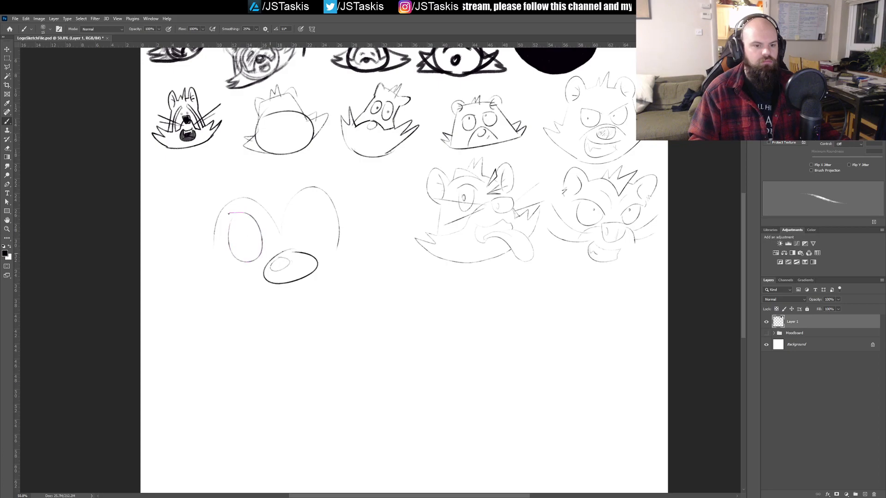
{"action": "left_click_drag", "start_coordinate": [254, 264], "coordinate": [277, 250]}
{"action": "key", "text": "ctrl+z"}
{"action": "mouse_move", "coordinate": [258, 216]}
{"action": "left_mouse_down"}
{"action": "mouse_move", "coordinate": [230, 215]}
{"action": "mouse_move", "coordinate": [244, 212]}
{"action": "mouse_move", "coordinate": [229, 227]}
{"action": "left_mouse_up"}
{"action": "key", "text": "ctrl+z"}
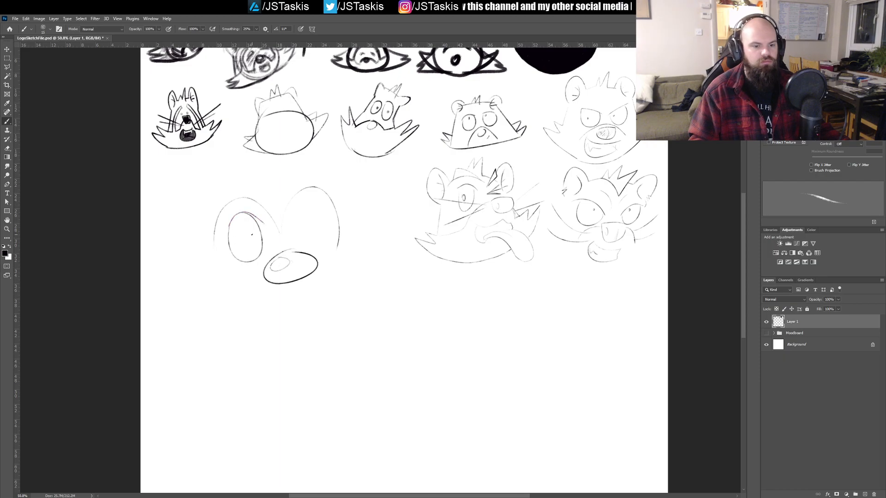
Step: Try a small pupil near the edge of the narrow eye, and undo the pupil, lid line and eye outline
{"action": "scroll", "coordinate": [264, 232], "scroll_direction": "up", "scroll_amount": 3}
{"action": "key", "text": "ctrl+z"}
{"action": "mouse_move", "coordinate": [223, 197]}
{"action": "left_mouse_down"}
{"action": "mouse_move", "coordinate": [259, 210]}
{"action": "mouse_move", "coordinate": [212, 208]}
{"action": "mouse_move", "coordinate": [203, 257]}
{"action": "mouse_move", "coordinate": [201, 211]}
{"action": "mouse_move", "coordinate": [219, 199]}
{"action": "mouse_move", "coordinate": [253, 204]}
{"action": "left_mouse_up"}
{"action": "key", "text": "ctrl+z"}
{"action": "key", "text": "ctrl+z"}
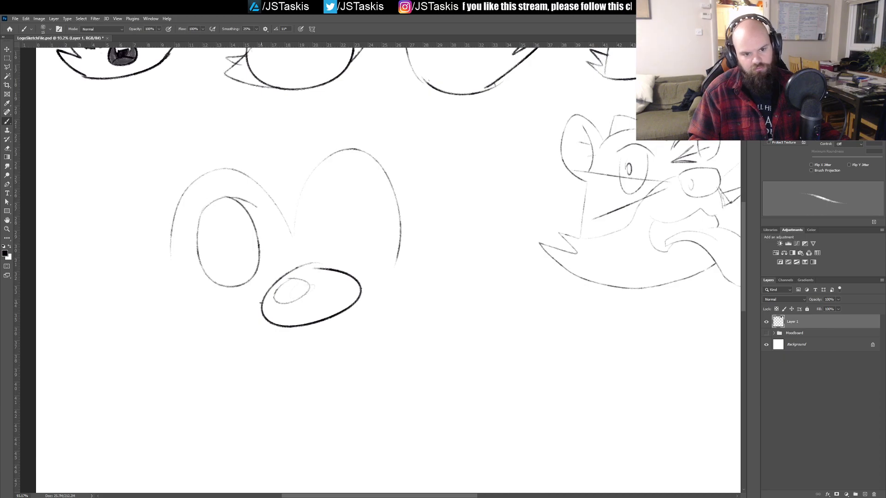
{"action": "left_click_drag", "start_coordinate": [212, 238], "coordinate": [213, 244]}
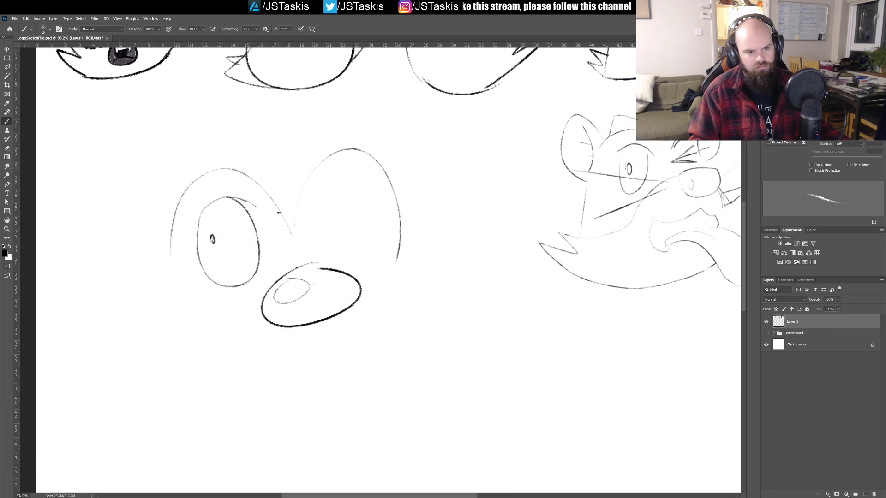
{"action": "key", "text": "ctrl+z"}
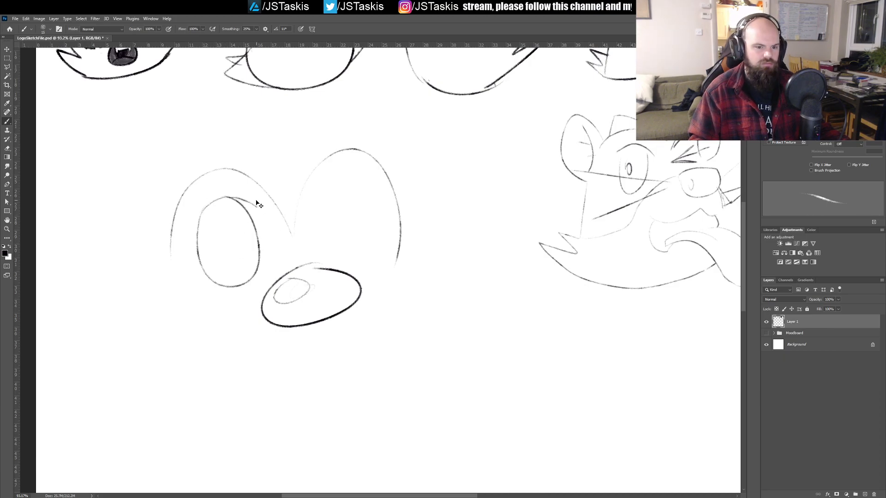
{"action": "key", "text": "ctrl+z"}
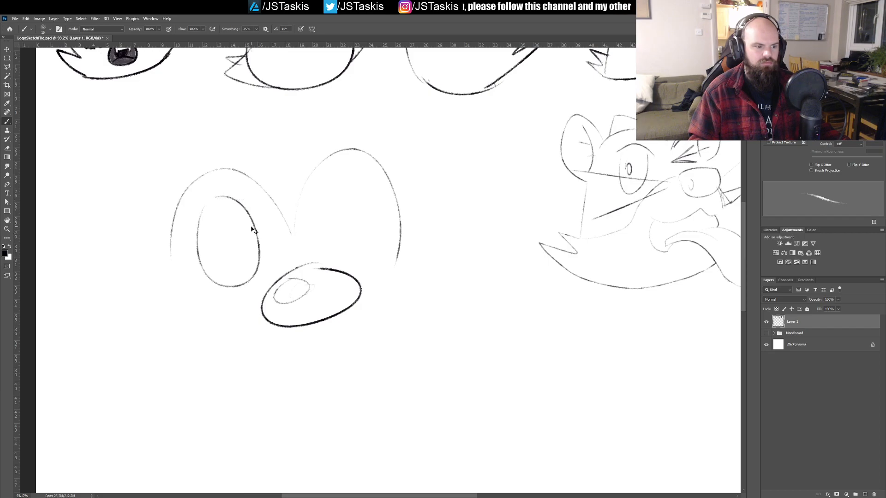
{"action": "key", "text": "ctrl+z"}
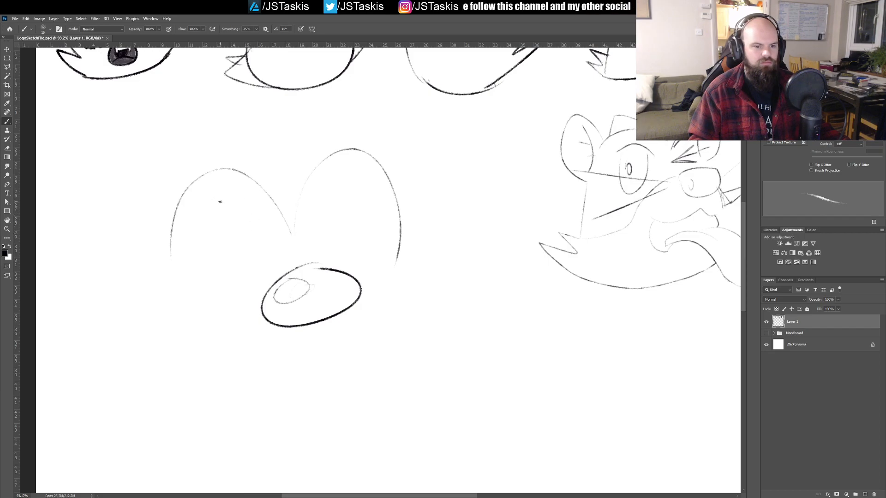
Step: Draw a slightly tilted oval eye inside the first arch, with a curved eyelid line and a small oval pupil
{"action": "mouse_move", "coordinate": [253, 222]}
{"action": "left_mouse_down"}
{"action": "mouse_move", "coordinate": [254, 252]}
{"action": "mouse_move", "coordinate": [243, 274]}
{"action": "mouse_move", "coordinate": [216, 275]}
{"action": "mouse_move", "coordinate": [252, 284]}
{"action": "mouse_move", "coordinate": [266, 240]}
{"action": "mouse_move", "coordinate": [238, 195]}
{"action": "mouse_move", "coordinate": [215, 204]}
{"action": "mouse_move", "coordinate": [210, 282]}
{"action": "left_mouse_up"}
{"action": "key", "text": "ctrl+z"}
{"action": "key", "text": "ctrl+z"}
{"action": "mouse_move", "coordinate": [207, 220]}
{"action": "left_mouse_down"}
{"action": "mouse_move", "coordinate": [237, 287]}
{"action": "mouse_move", "coordinate": [232, 200]}
{"action": "mouse_move", "coordinate": [202, 272]}
{"action": "mouse_move", "coordinate": [225, 198]}
{"action": "mouse_move", "coordinate": [197, 264]}
{"action": "mouse_move", "coordinate": [228, 193]}
{"action": "mouse_move", "coordinate": [248, 195]}
{"action": "mouse_move", "coordinate": [221, 197]}
{"action": "left_mouse_up"}
{"action": "key", "text": "ctrl+z"}
{"action": "key", "text": "ctrl+z"}
{"action": "key", "text": "ctrl+z"}
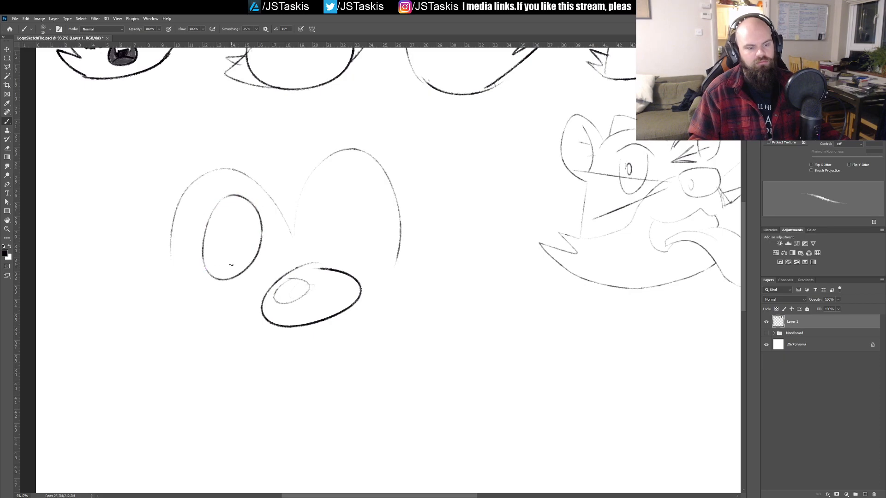
{"action": "mouse_move", "coordinate": [206, 234]}
{"action": "left_mouse_down"}
{"action": "mouse_move", "coordinate": [252, 199]}
{"action": "mouse_move", "coordinate": [260, 239]}
{"action": "mouse_move", "coordinate": [252, 209]}
{"action": "mouse_move", "coordinate": [217, 208]}
{"action": "mouse_move", "coordinate": [203, 242]}
{"action": "mouse_move", "coordinate": [219, 214]}
{"action": "mouse_move", "coordinate": [243, 204]}
{"action": "mouse_move", "coordinate": [254, 208]}
{"action": "mouse_move", "coordinate": [224, 234]}
{"action": "left_mouse_up"}
{"action": "key", "text": "ctrl+z"}
{"action": "key", "text": "ctrl+z"}
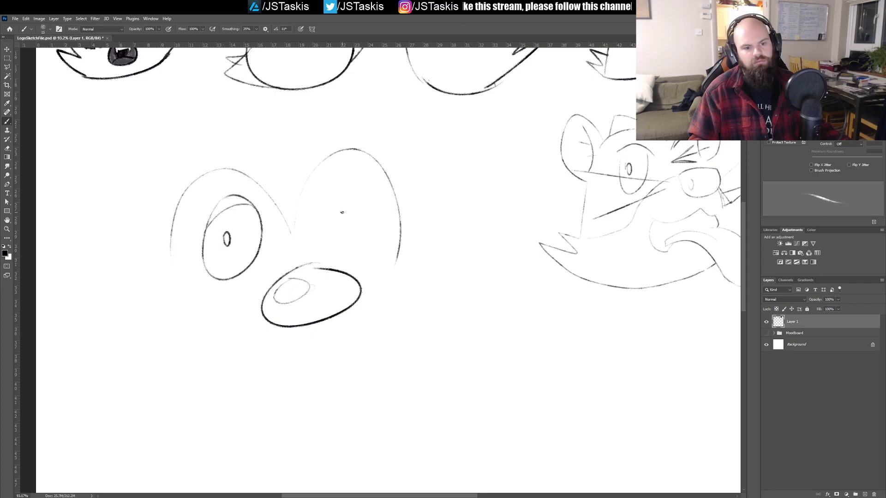
Step: Draw a matching oval eye with an eyelid line and small pupil inside the second arch
{"action": "mouse_move", "coordinate": [320, 197]}
{"action": "left_mouse_down"}
{"action": "mouse_move", "coordinate": [348, 257]}
{"action": "mouse_move", "coordinate": [371, 245]}
{"action": "mouse_move", "coordinate": [352, 182]}
{"action": "mouse_move", "coordinate": [316, 217]}
{"action": "mouse_move", "coordinate": [319, 210]}
{"action": "mouse_move", "coordinate": [366, 248]}
{"action": "mouse_move", "coordinate": [342, 168]}
{"action": "mouse_move", "coordinate": [377, 212]}
{"action": "left_mouse_up"}
{"action": "key", "text": "ctrl+z"}
{"action": "key", "text": "ctrl+z"}
{"action": "mouse_move", "coordinate": [325, 188]}
{"action": "left_mouse_down"}
{"action": "mouse_move", "coordinate": [343, 183]}
{"action": "mouse_move", "coordinate": [370, 197]}
{"action": "mouse_move", "coordinate": [333, 220]}
{"action": "mouse_move", "coordinate": [413, 256]}
{"action": "left_mouse_up"}
{"action": "key", "text": "ctrl+z"}
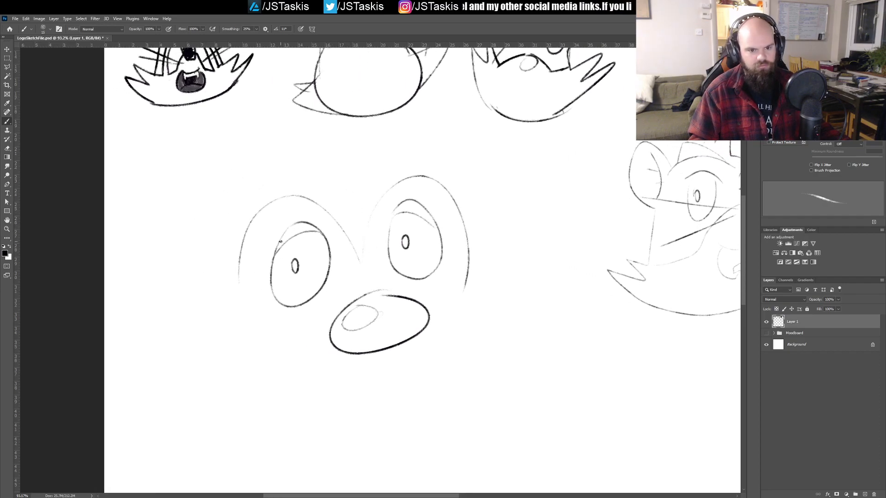
Step: Try a heavier slanted lid stroke above the first eye
{"action": "mouse_move", "coordinate": [277, 244]}
{"action": "left_mouse_down"}
{"action": "mouse_move", "coordinate": [319, 215]}
{"action": "mouse_move", "coordinate": [348, 233]}
{"action": "mouse_move", "coordinate": [403, 221]}
{"action": "mouse_move", "coordinate": [279, 243]}
{"action": "mouse_move", "coordinate": [310, 216]}
{"action": "left_mouse_up"}
{"action": "key", "text": "ctrl+z"}
{"action": "key", "text": "ctrl+z"}
{"action": "mouse_move", "coordinate": [278, 244]}
{"action": "left_mouse_down"}
{"action": "mouse_move", "coordinate": [307, 217]}
{"action": "mouse_move", "coordinate": [327, 229]}
{"action": "mouse_move", "coordinate": [277, 240]}
{"action": "mouse_move", "coordinate": [308, 213]}
{"action": "left_mouse_up"}
{"action": "key", "text": "ctrl+z"}
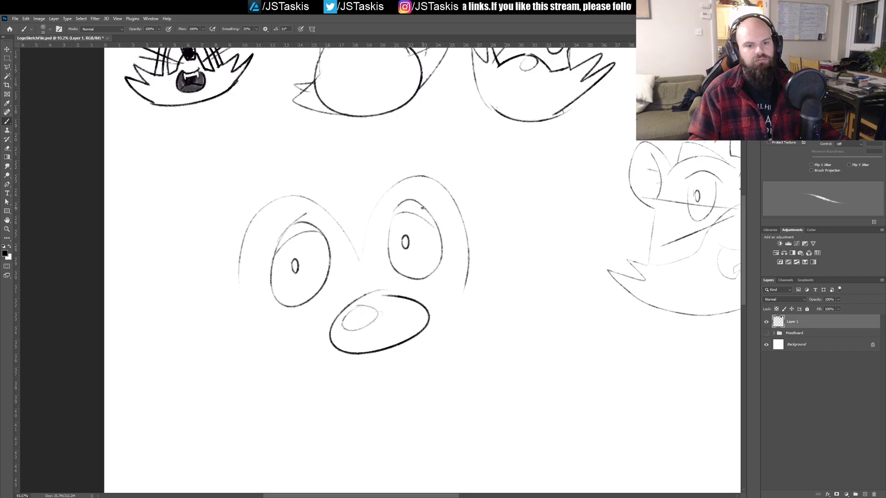
{"action": "key", "text": "ctrl+z"}
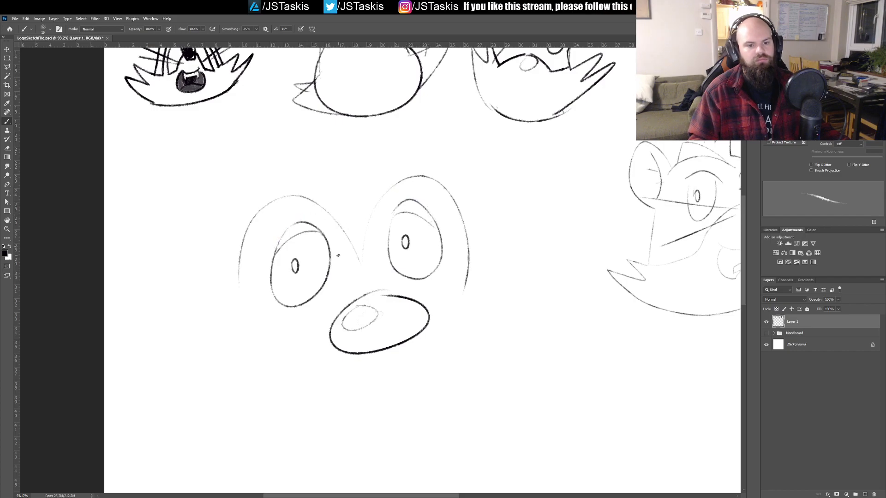
Step: Shade the upper eyelids of both eyes with fine diagonal hatching
{"action": "left_click_drag", "start_coordinate": [286, 234], "coordinate": [302, 218]}
{"action": "mouse_move", "coordinate": [278, 248]}
{"action": "left_mouse_down"}
{"action": "mouse_move", "coordinate": [291, 227]}
{"action": "mouse_move", "coordinate": [306, 224]}
{"action": "left_mouse_up"}
{"action": "mouse_move", "coordinate": [395, 213]}
{"action": "left_mouse_down"}
{"action": "mouse_move", "coordinate": [408, 200]}
{"action": "mouse_move", "coordinate": [429, 203]}
{"action": "left_mouse_up"}
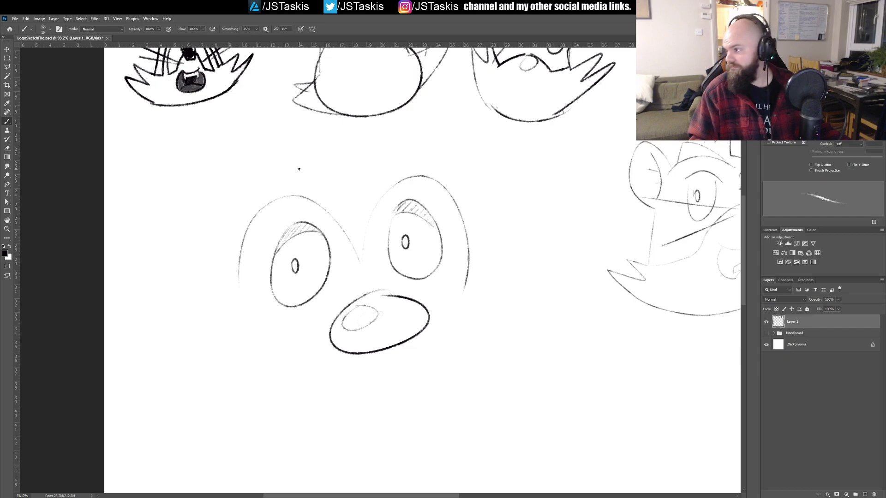
Step: Try a curved line for the top of the head above the two arches
{"action": "left_click_drag", "start_coordinate": [256, 174], "coordinate": [378, 134]}
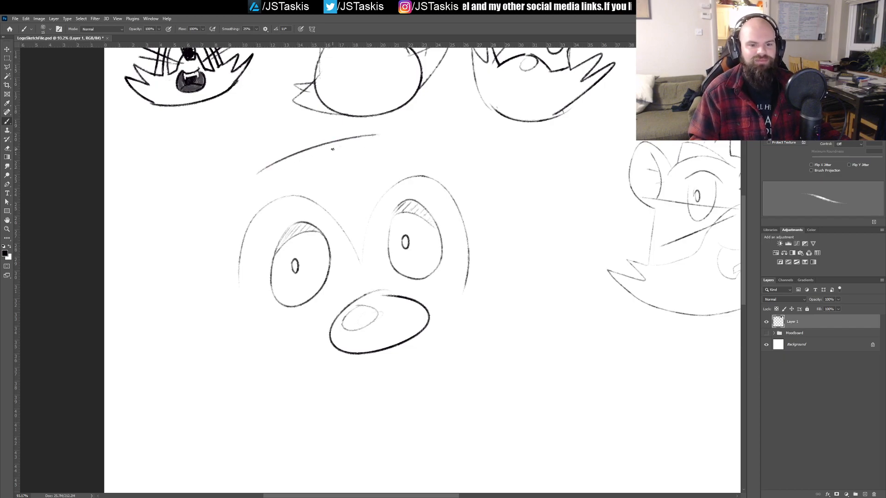
{"action": "key", "text": "ctrl+z"}
{"action": "scroll", "coordinate": [346, 194], "scroll_direction": "up", "scroll_amount": 3}
{"action": "left_click_drag", "start_coordinate": [271, 232], "coordinate": [390, 199]}
{"action": "mouse_move", "coordinate": [290, 230]}
{"action": "left_mouse_down"}
{"action": "mouse_move", "coordinate": [376, 124]}
{"action": "mouse_move", "coordinate": [366, 212]}
{"action": "mouse_move", "coordinate": [396, 231]}
{"action": "mouse_move", "coordinate": [352, 200]}
{"action": "mouse_move", "coordinate": [371, 200]}
{"action": "mouse_move", "coordinate": [351, 206]}
{"action": "left_mouse_up"}
{"action": "key", "text": "ctrl+z"}
{"action": "key", "text": "ctrl+z"}
Step: Select the unfinished face, scale it down beside the winking head, and save the file
{"action": "key", "text": "m"}
{"action": "left_click_drag", "start_coordinate": [433, 313], "coordinate": [248, 186]}
{"action": "key", "text": "ctrl+t"}
{"action": "left_click_drag", "start_coordinate": [250, 310], "coordinate": [379, 227]}
{"action": "key", "text": "Return"}
{"action": "key", "text": "ctrl+d"}
{"action": "key", "text": "b"}
{"action": "key", "text": "ctrl+s"}
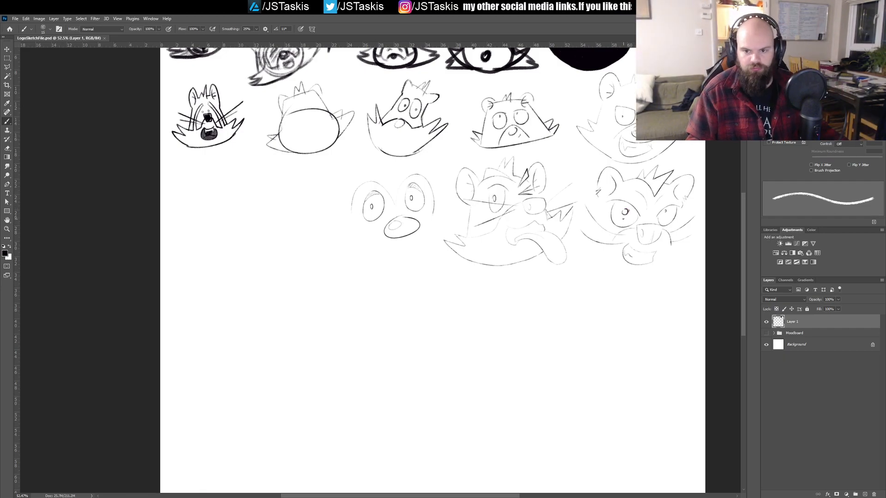
Step: Try a small pupil in the whiskered head's eye
{"action": "left_click_drag", "start_coordinate": [665, 211], "coordinate": [662, 218]}
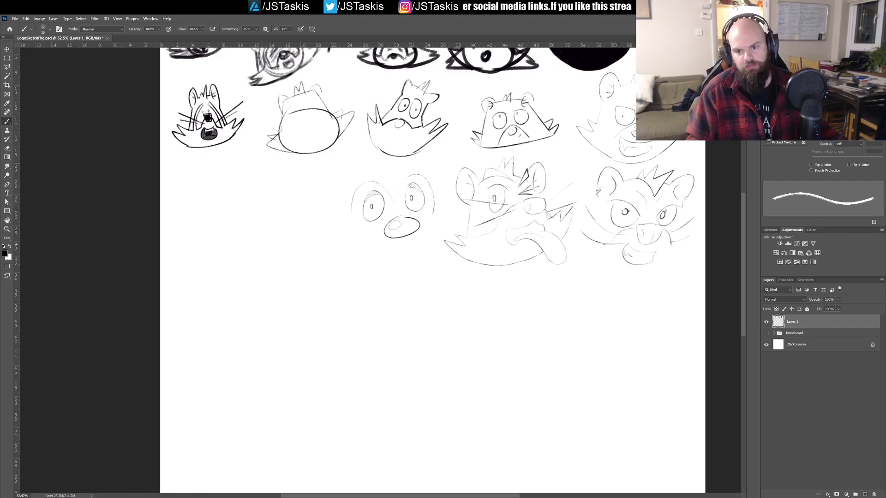
{"action": "key", "text": "ctrl+z"}
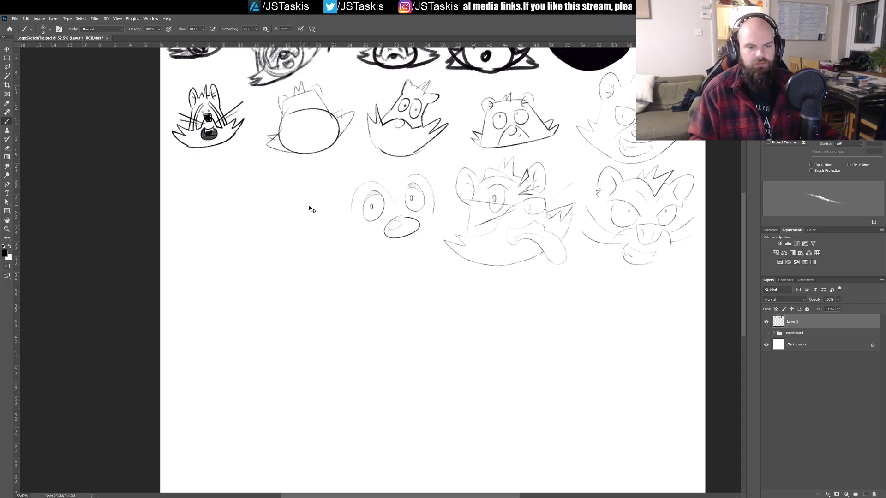
Step: Draw two touching upright oval eyes with small pupils in the empty area beside the unfinished face
{"action": "mouse_move", "coordinate": [300, 200]}
{"action": "left_mouse_down"}
{"action": "mouse_move", "coordinate": [320, 223]}
{"action": "mouse_move", "coordinate": [282, 227]}
{"action": "mouse_move", "coordinate": [303, 259]}
{"action": "mouse_move", "coordinate": [303, 217]}
{"action": "mouse_move", "coordinate": [336, 228]}
{"action": "mouse_move", "coordinate": [378, 200]}
{"action": "mouse_move", "coordinate": [308, 220]}
{"action": "mouse_move", "coordinate": [358, 220]}
{"action": "left_mouse_up"}
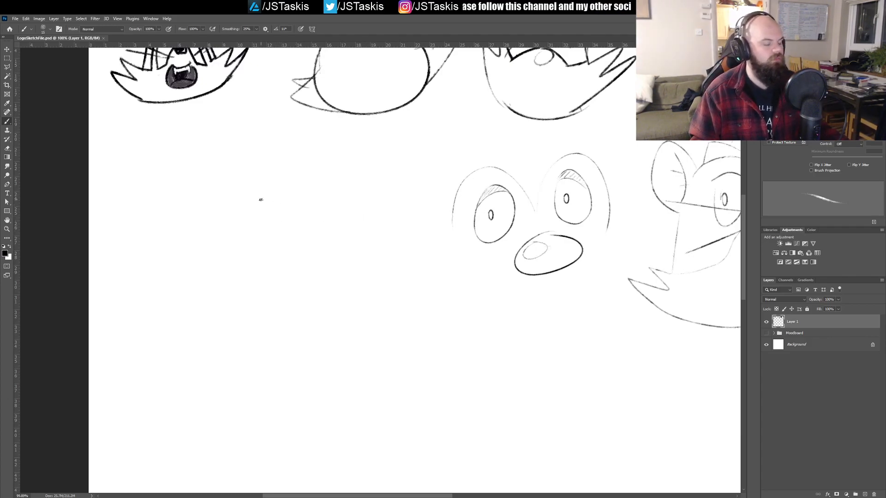
{"action": "mouse_move", "coordinate": [209, 200]}
{"action": "left_mouse_down"}
{"action": "mouse_move", "coordinate": [206, 225]}
{"action": "mouse_move", "coordinate": [216, 189]}
{"action": "left_mouse_up"}
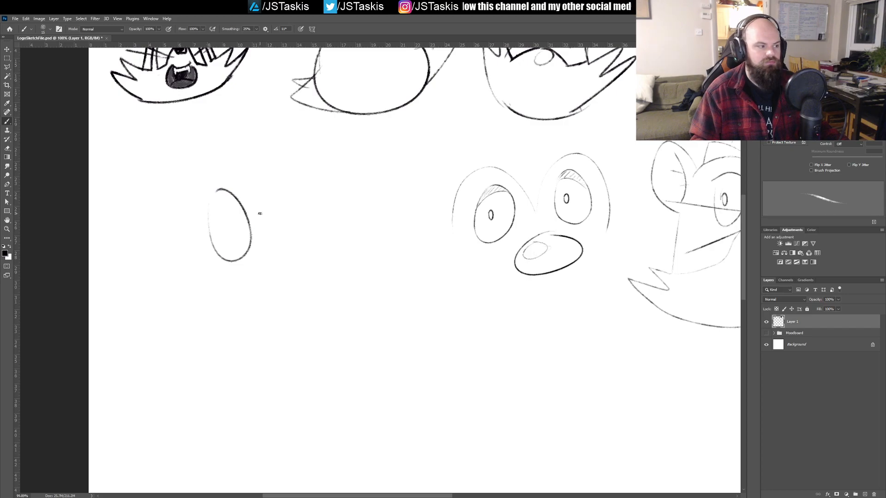
{"action": "mouse_move", "coordinate": [259, 167]}
{"action": "left_mouse_down"}
{"action": "mouse_move", "coordinate": [259, 260]}
{"action": "mouse_move", "coordinate": [284, 206]}
{"action": "mouse_move", "coordinate": [276, 191]}
{"action": "mouse_move", "coordinate": [263, 246]}
{"action": "mouse_move", "coordinate": [258, 237]}
{"action": "mouse_move", "coordinate": [272, 257]}
{"action": "mouse_move", "coordinate": [267, 193]}
{"action": "mouse_move", "coordinate": [222, 221]}
{"action": "mouse_move", "coordinate": [259, 226]}
{"action": "left_mouse_up"}
{"action": "key", "text": "ctrl+z"}
{"action": "key", "text": "ctrl+z"}
{"action": "key", "text": "ctrl+z"}
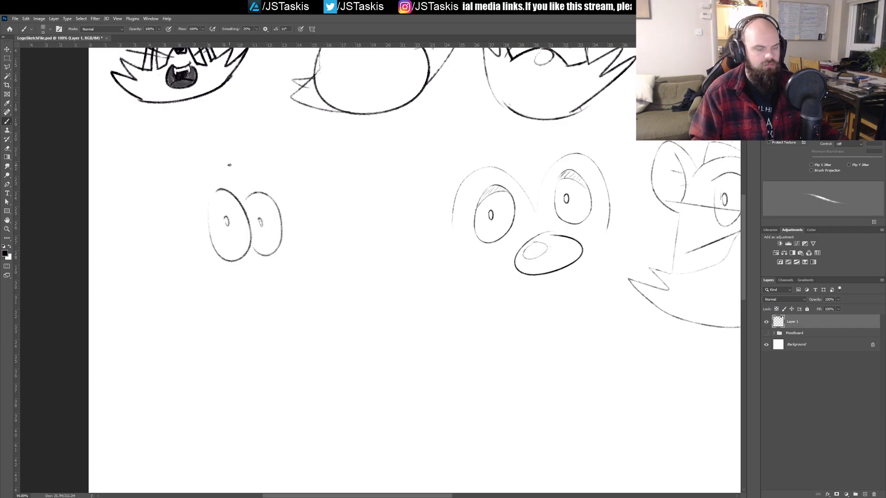
Step: Draw a spiky hair tuft above the touching eyes, with short forehead lines running outward from both sides
{"action": "mouse_move", "coordinate": [230, 153]}
{"action": "left_mouse_down"}
{"action": "mouse_move", "coordinate": [262, 150]}
{"action": "mouse_move", "coordinate": [252, 175]}
{"action": "left_mouse_up"}
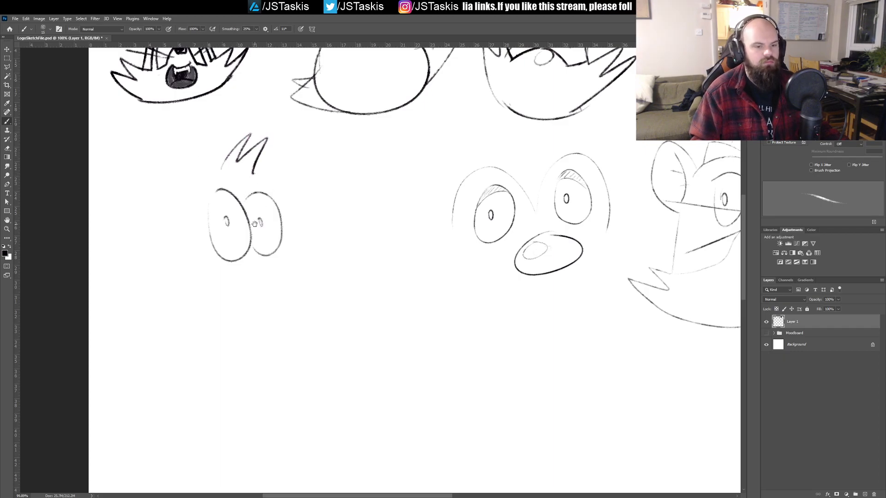
{"action": "left_click_drag", "start_coordinate": [255, 224], "coordinate": [259, 247]}
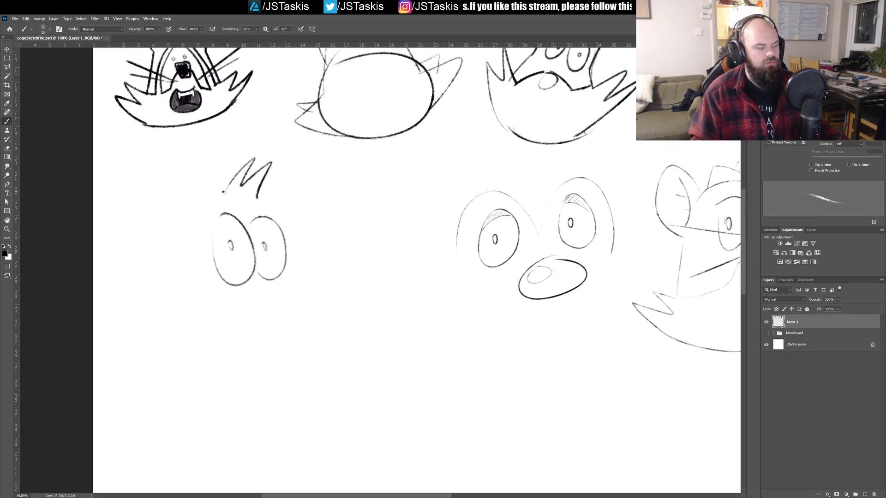
{"action": "left_click_drag", "start_coordinate": [226, 190], "coordinate": [204, 198]}
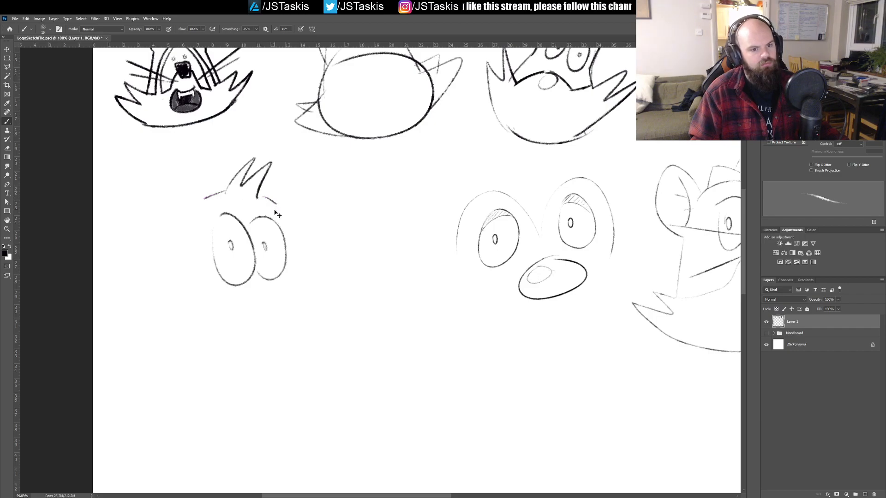
{"action": "key", "text": "ctrl+z"}
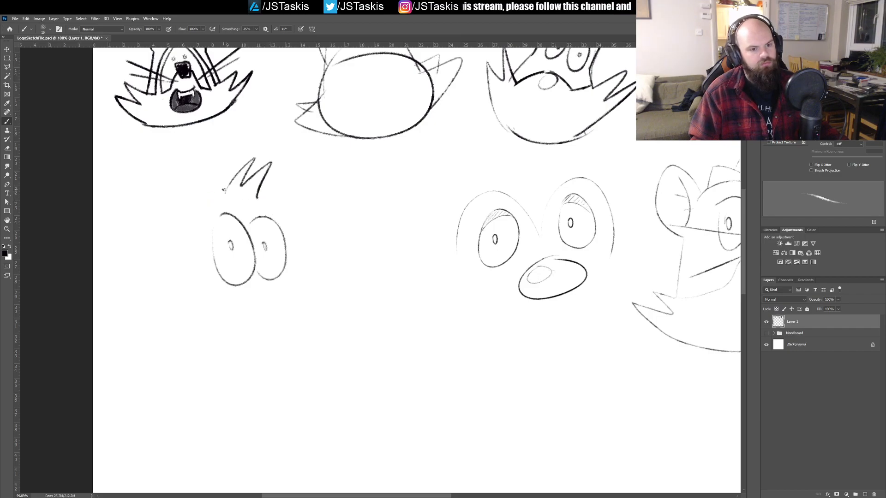
{"action": "mouse_move", "coordinate": [221, 191]}
{"action": "left_mouse_down"}
{"action": "mouse_move", "coordinate": [210, 196]}
{"action": "mouse_move", "coordinate": [282, 204]}
{"action": "mouse_move", "coordinate": [276, 212]}
{"action": "left_mouse_up"}
{"action": "key", "text": "ctrl+z"}
Step: Draw a tall rounded ear at the outer end of the first forehead line, with inner fold lines
{"action": "left_click_drag", "start_coordinate": [209, 194], "coordinate": [193, 162]}
{"action": "key", "text": "ctrl+z"}
{"action": "mouse_move", "coordinate": [210, 195]}
{"action": "left_mouse_down"}
{"action": "mouse_move", "coordinate": [190, 157]}
{"action": "mouse_move", "coordinate": [171, 182]}
{"action": "mouse_move", "coordinate": [184, 240]}
{"action": "mouse_move", "coordinate": [194, 237]}
{"action": "mouse_move", "coordinate": [183, 161]}
{"action": "mouse_move", "coordinate": [212, 200]}
{"action": "mouse_move", "coordinate": [204, 165]}
{"action": "mouse_move", "coordinate": [174, 172]}
{"action": "mouse_move", "coordinate": [180, 240]}
{"action": "left_mouse_up"}
{"action": "key", "text": "ctrl+z"}
{"action": "key", "text": "ctrl+z"}
{"action": "key", "text": "ctrl+z"}
{"action": "mouse_move", "coordinate": [211, 196]}
{"action": "left_mouse_down"}
{"action": "mouse_move", "coordinate": [192, 155]}
{"action": "mouse_move", "coordinate": [165, 212]}
{"action": "mouse_move", "coordinate": [193, 229]}
{"action": "left_mouse_up"}
{"action": "key", "text": "ctrl+z"}
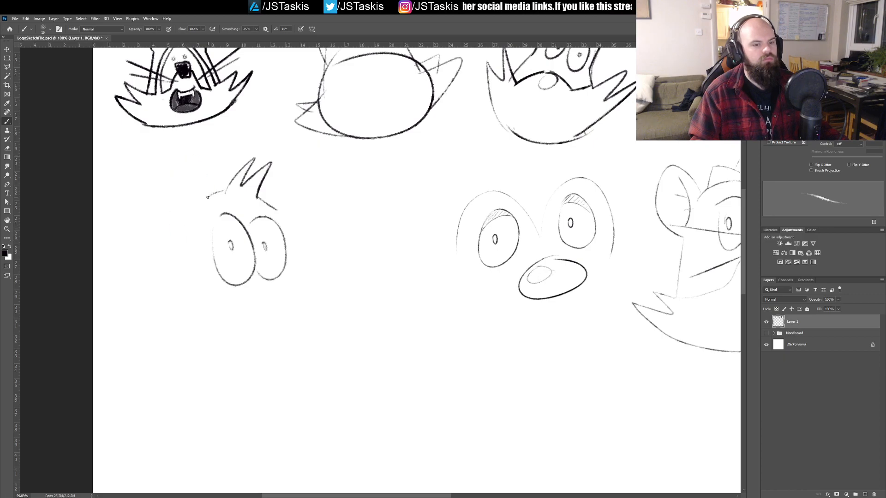
{"action": "mouse_move", "coordinate": [208, 197]}
{"action": "left_mouse_down"}
{"action": "mouse_move", "coordinate": [194, 163]}
{"action": "mouse_move", "coordinate": [181, 160]}
{"action": "mouse_move", "coordinate": [167, 189]}
{"action": "mouse_move", "coordinate": [178, 234]}
{"action": "mouse_move", "coordinate": [197, 167]}
{"action": "mouse_move", "coordinate": [182, 218]}
{"action": "mouse_move", "coordinate": [194, 200]}
{"action": "left_mouse_up"}
{"action": "key", "text": "ctrl+z"}
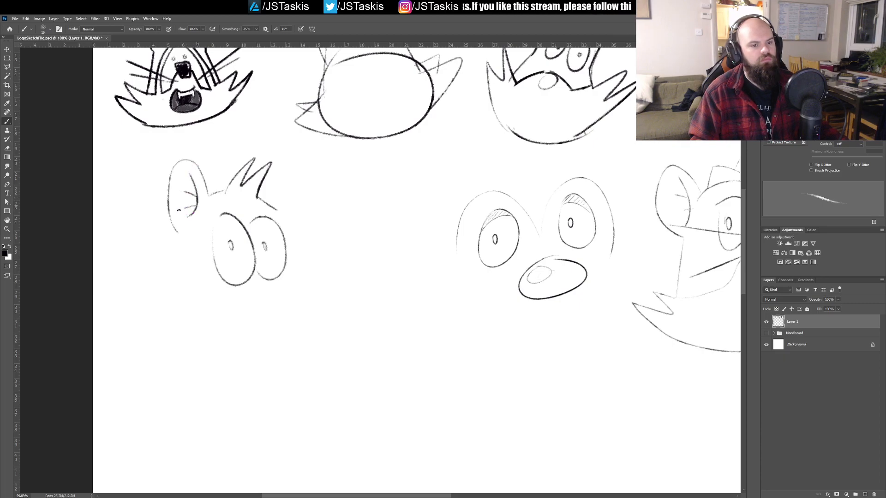
Step: Draw a smaller second ear with inner fold lines at the opposite forehead line, and save the file
{"action": "mouse_move", "coordinate": [274, 207]}
{"action": "left_mouse_down"}
{"action": "mouse_move", "coordinate": [311, 187]}
{"action": "mouse_move", "coordinate": [295, 227]}
{"action": "mouse_move", "coordinate": [314, 185]}
{"action": "mouse_move", "coordinate": [298, 232]}
{"action": "mouse_move", "coordinate": [312, 227]}
{"action": "mouse_move", "coordinate": [284, 190]}
{"action": "mouse_move", "coordinate": [310, 180]}
{"action": "mouse_move", "coordinate": [315, 227]}
{"action": "mouse_move", "coordinate": [302, 239]}
{"action": "left_mouse_up"}
{"action": "key", "text": "ctrl+z"}
{"action": "key", "text": "ctrl+z"}
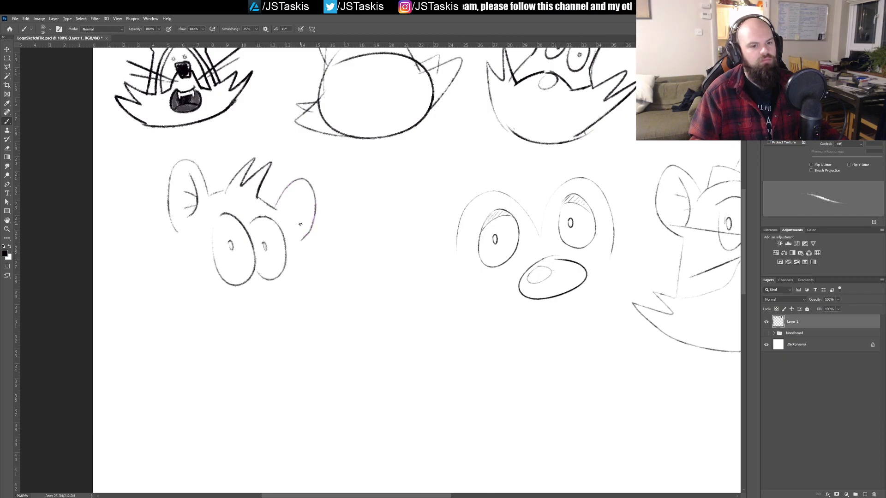
{"action": "key", "text": "ctrl+z"}
{"action": "mouse_move", "coordinate": [276, 208]}
{"action": "left_mouse_down"}
{"action": "mouse_move", "coordinate": [311, 183]}
{"action": "mouse_move", "coordinate": [312, 219]}
{"action": "mouse_move", "coordinate": [296, 238]}
{"action": "left_mouse_up"}
{"action": "key", "text": "ctrl+z"}
{"action": "mouse_move", "coordinate": [280, 199]}
{"action": "left_mouse_down"}
{"action": "mouse_move", "coordinate": [307, 193]}
{"action": "mouse_move", "coordinate": [299, 241]}
{"action": "left_mouse_up"}
{"action": "mouse_move", "coordinate": [294, 196]}
{"action": "left_mouse_down"}
{"action": "mouse_move", "coordinate": [295, 230]}
{"action": "mouse_move", "coordinate": [298, 186]}
{"action": "mouse_move", "coordinate": [300, 219]}
{"action": "left_mouse_up"}
{"action": "key", "text": "ctrl+z"}
{"action": "key", "text": "ctrl+z"}
{"action": "key", "text": "ctrl+s"}
Step: Sketch the sides of the face sloping down and outward from both ears
{"action": "left_click_drag", "start_coordinate": [259, 287], "coordinate": [294, 218]}
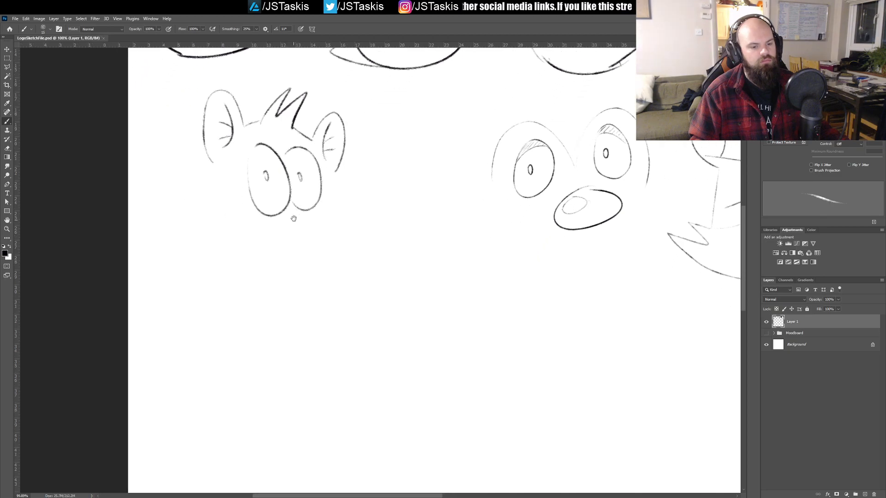
{"action": "left_click_drag", "start_coordinate": [212, 166], "coordinate": [202, 212]}
{"action": "left_click_drag", "start_coordinate": [333, 172], "coordinate": [354, 228]}
{"action": "left_click_drag", "start_coordinate": [213, 163], "coordinate": [196, 235]}
{"action": "key", "text": "ctrl+z"}
{"action": "left_click_drag", "start_coordinate": [212, 164], "coordinate": [196, 254]}
{"action": "key", "text": "ctrl+z"}
{"action": "left_click_drag", "start_coordinate": [211, 160], "coordinate": [203, 221]}
{"action": "key", "text": "ctrl+z"}
Step: Draw spiky cheek fur on both sides of the face and join it with a wide curved chin line
{"action": "mouse_move", "coordinate": [211, 164]}
{"action": "left_mouse_down"}
{"action": "mouse_move", "coordinate": [201, 208]}
{"action": "mouse_move", "coordinate": [178, 192]}
{"action": "mouse_move", "coordinate": [194, 232]}
{"action": "mouse_move", "coordinate": [160, 218]}
{"action": "mouse_move", "coordinate": [216, 277]}
{"action": "left_mouse_up"}
{"action": "mouse_move", "coordinate": [355, 227]}
{"action": "left_mouse_down"}
{"action": "mouse_move", "coordinate": [403, 244]}
{"action": "mouse_move", "coordinate": [370, 282]}
{"action": "left_mouse_up"}
{"action": "mouse_move", "coordinate": [213, 277]}
{"action": "left_mouse_down"}
{"action": "mouse_move", "coordinate": [235, 291]}
{"action": "mouse_move", "coordinate": [399, 263]}
{"action": "left_mouse_up"}
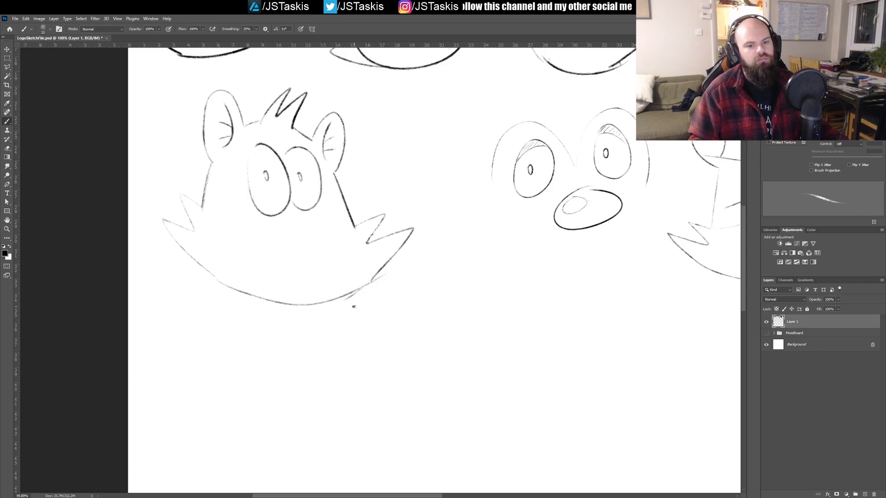
Step: Clean up the overlapping strokes where the chin meets the second cheek and redraw one smooth curve to the fur tip
{"action": "left_click_drag", "start_coordinate": [353, 290], "coordinate": [390, 261]}
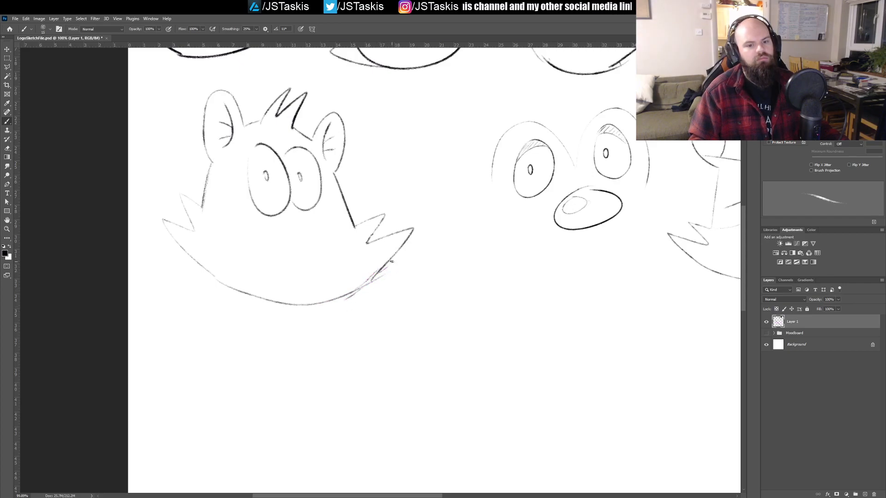
{"action": "mouse_move", "coordinate": [352, 292]}
{"action": "left_mouse_down"}
{"action": "mouse_move", "coordinate": [388, 270]}
{"action": "mouse_move", "coordinate": [378, 278]}
{"action": "mouse_move", "coordinate": [410, 230]}
{"action": "left_mouse_up"}
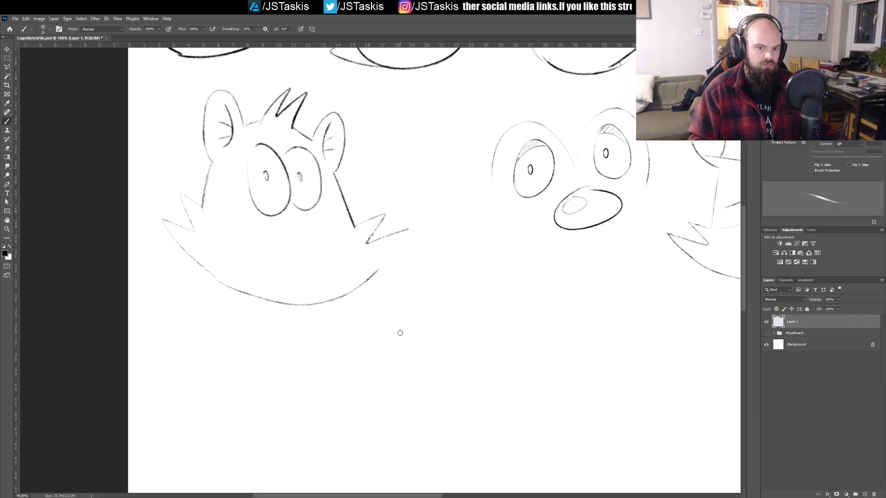
{"action": "left_click_drag", "start_coordinate": [378, 267], "coordinate": [409, 225]}
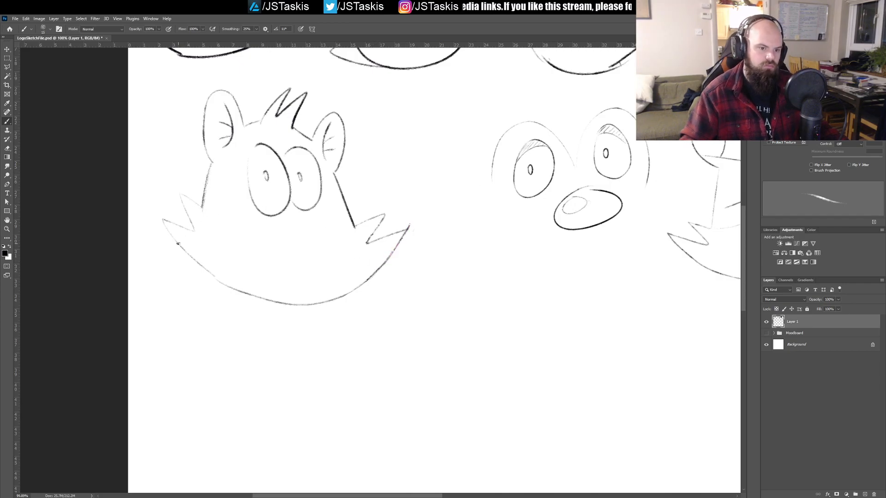
Step: Redraw the near cheek's lower edge as a single darker curve from the fur tip down to the chin
{"action": "mouse_move", "coordinate": [217, 279]}
{"action": "left_mouse_down"}
{"action": "mouse_move", "coordinate": [171, 234]}
{"action": "mouse_move", "coordinate": [236, 298]}
{"action": "left_mouse_up"}
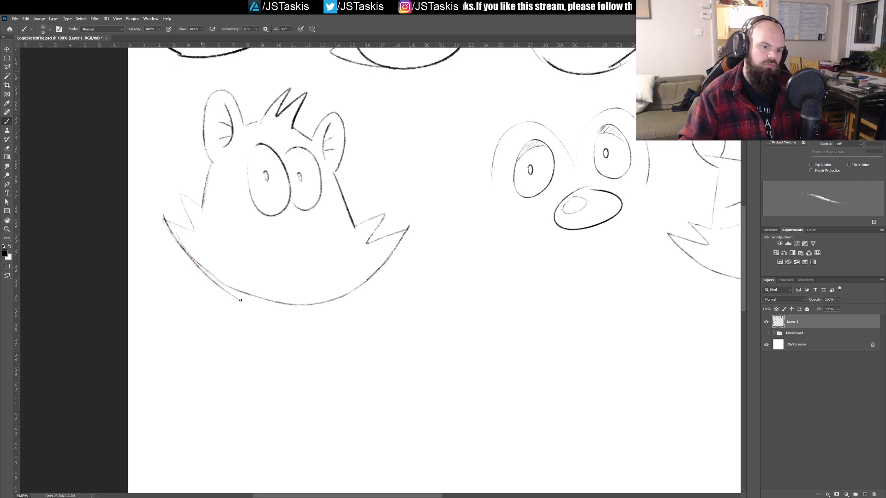
{"action": "key", "text": "ctrl+z"}
{"action": "left_click_drag", "start_coordinate": [169, 230], "coordinate": [239, 289]}
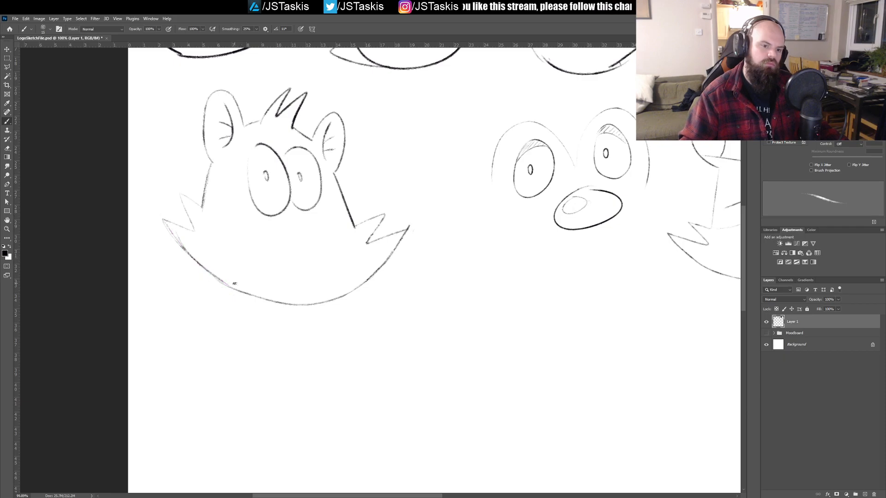
{"action": "left_click_drag", "start_coordinate": [162, 218], "coordinate": [232, 286]}
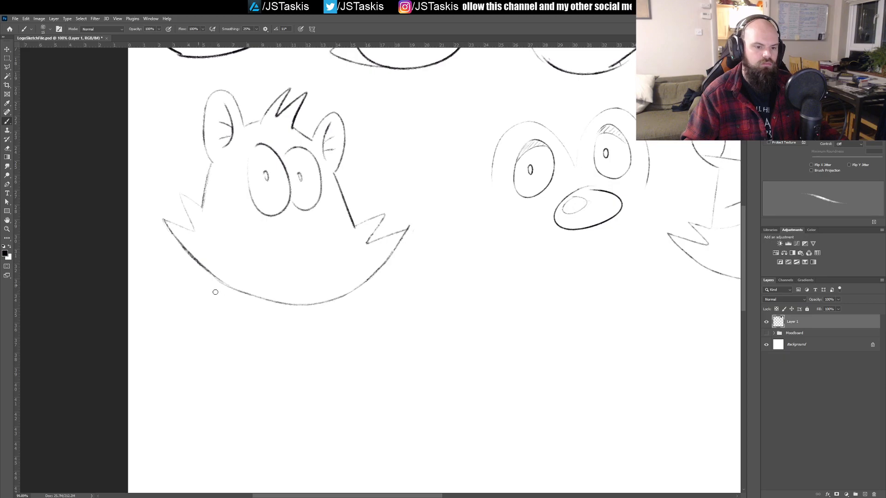
{"action": "key", "text": "ctrl+z"}
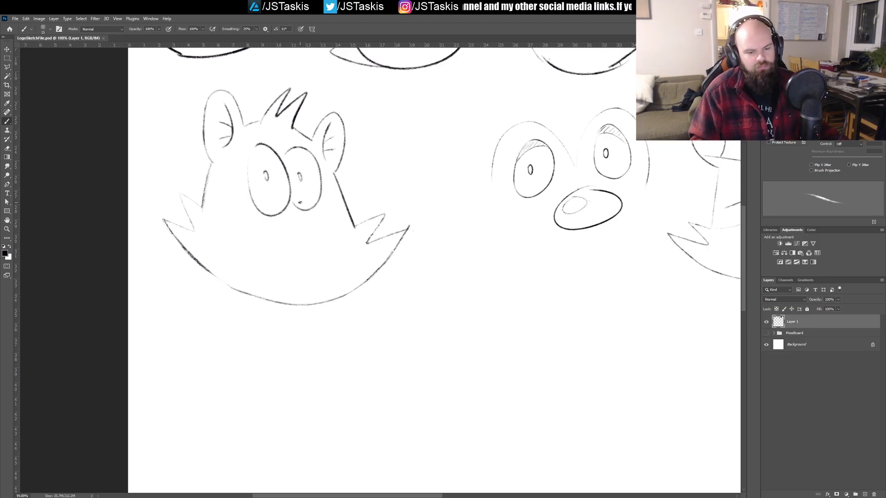
Step: Draw the snout bridge from between the eyes to a rounded square nose with a small oval highlight and a curved shading line
{"action": "mouse_move", "coordinate": [291, 202]}
{"action": "left_mouse_down"}
{"action": "mouse_move", "coordinate": [355, 221]}
{"action": "mouse_move", "coordinate": [326, 199]}
{"action": "mouse_move", "coordinate": [354, 197]}
{"action": "mouse_move", "coordinate": [323, 225]}
{"action": "mouse_move", "coordinate": [326, 209]}
{"action": "mouse_move", "coordinate": [342, 201]}
{"action": "mouse_move", "coordinate": [359, 223]}
{"action": "left_mouse_up"}
{"action": "key", "text": "ctrl+z"}
{"action": "key", "text": "ctrl+z"}
{"action": "key", "text": "ctrl+z"}
{"action": "key", "text": "ctrl+z"}
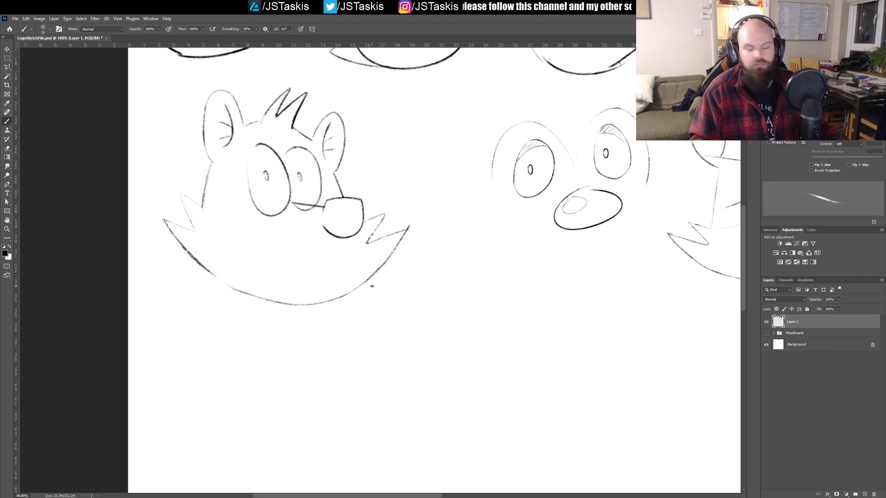
{"action": "mouse_move", "coordinate": [331, 209]}
{"action": "left_mouse_down"}
{"action": "mouse_move", "coordinate": [354, 224]}
{"action": "mouse_move", "coordinate": [348, 236]}
{"action": "mouse_move", "coordinate": [355, 211]}
{"action": "left_mouse_up"}
{"action": "key", "text": "ctrl+z"}
{"action": "key", "text": "ctrl+z"}
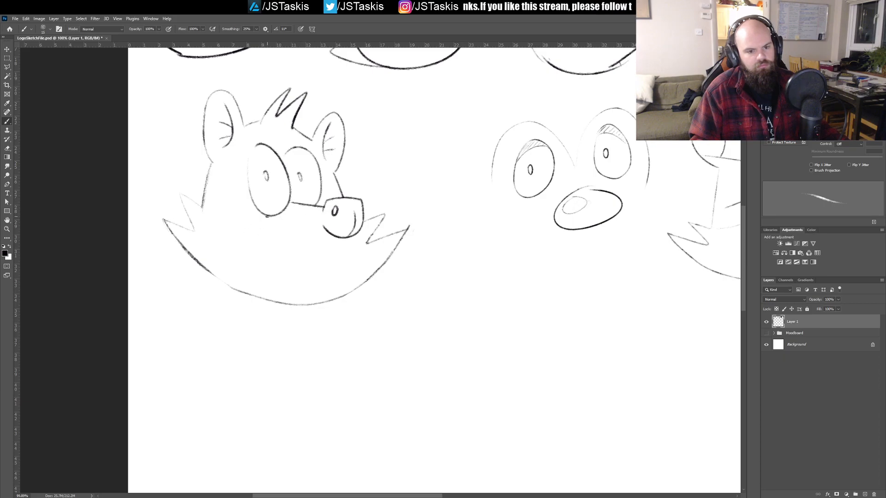
Step: Sketch the near side of the muzzle as a curve from beneath the larger eye down to the chin line
{"action": "left_click_drag", "start_coordinate": [257, 206], "coordinate": [229, 237]}
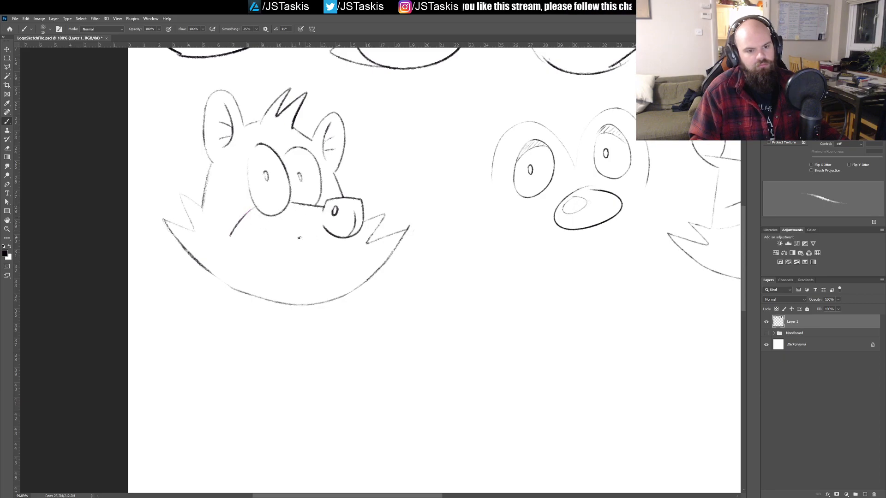
{"action": "left_click_drag", "start_coordinate": [201, 204], "coordinate": [235, 236]}
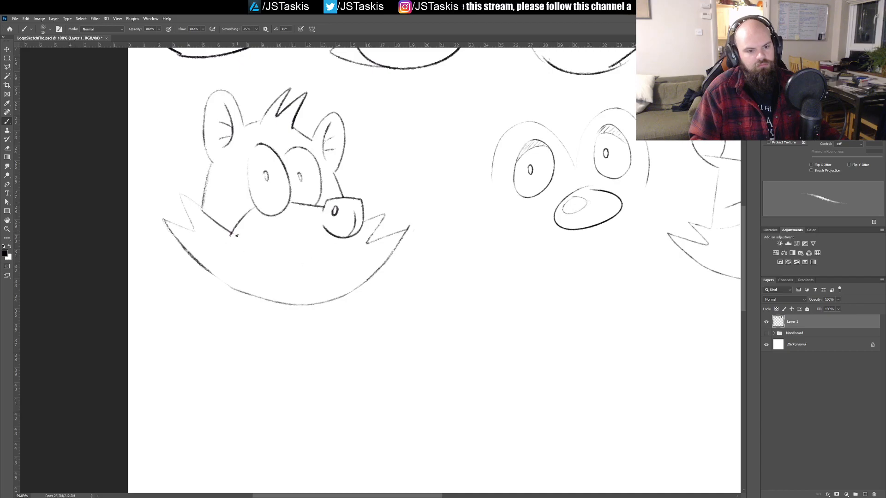
{"action": "key", "text": "ctrl+z"}
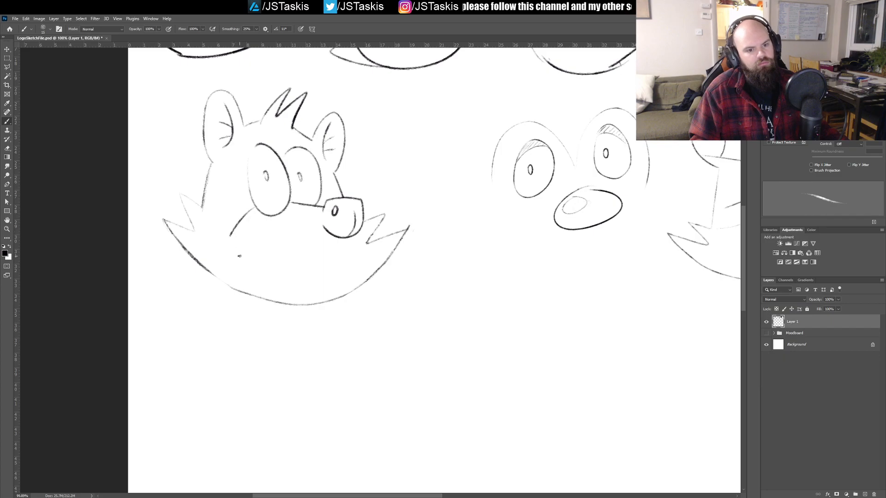
{"action": "left_click_drag", "start_coordinate": [230, 235], "coordinate": [252, 299]}
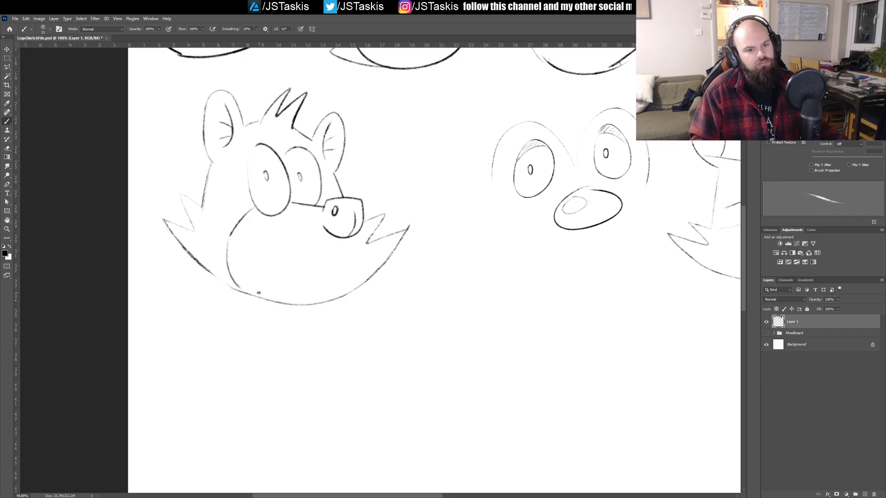
{"action": "mouse_move", "coordinate": [336, 236]}
{"action": "left_mouse_down"}
{"action": "mouse_move", "coordinate": [310, 246]}
{"action": "mouse_move", "coordinate": [253, 228]}
{"action": "mouse_move", "coordinate": [340, 261]}
{"action": "mouse_move", "coordinate": [332, 239]}
{"action": "left_mouse_up"}
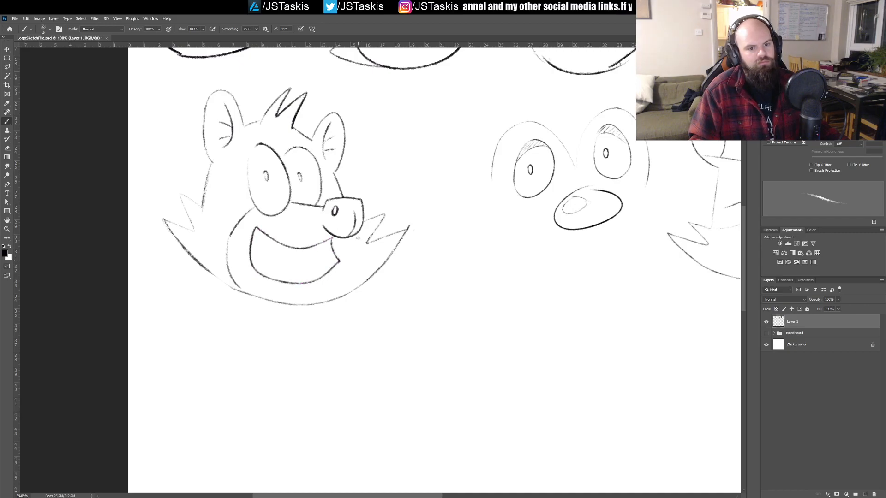
{"action": "key", "text": "ctrl+z"}
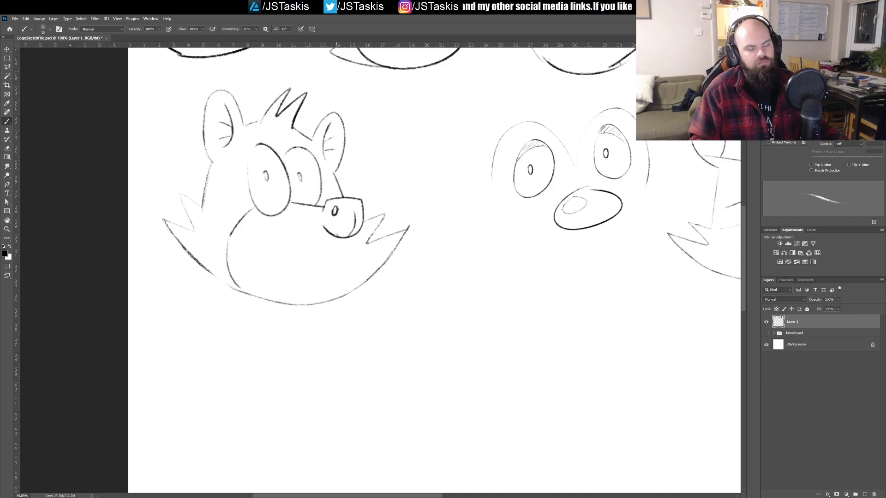
{"action": "left_click_drag", "start_coordinate": [351, 235], "coordinate": [310, 300]}
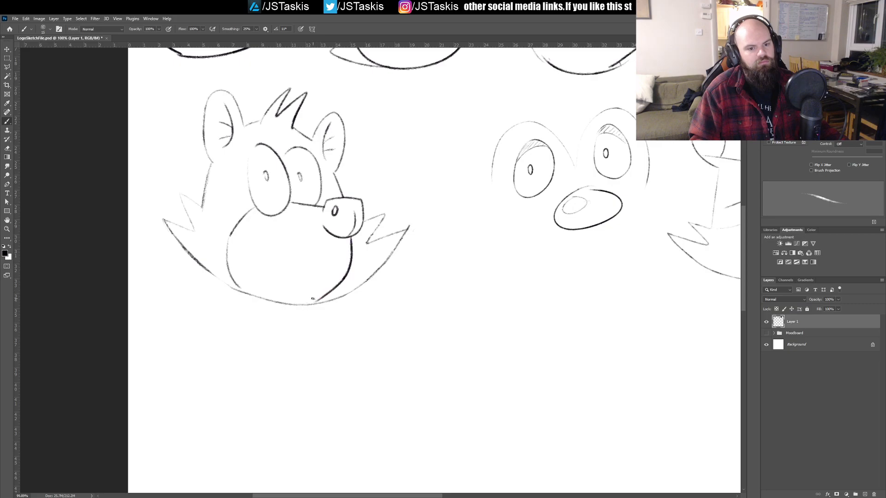
{"action": "key", "text": "ctrl+z"}
Step: Draw a wide open grin with a jagged fang and a short muzzle curve below the nose, and save the file
{"action": "mouse_move", "coordinate": [331, 282]}
{"action": "left_mouse_down"}
{"action": "mouse_move", "coordinate": [359, 239]}
{"action": "mouse_move", "coordinate": [352, 265]}
{"action": "mouse_move", "coordinate": [337, 274]}
{"action": "mouse_move", "coordinate": [270, 262]}
{"action": "mouse_move", "coordinate": [256, 239]}
{"action": "left_mouse_up"}
{"action": "key", "text": "ctrl+z"}
{"action": "key", "text": "ctrl+z"}
{"action": "mouse_move", "coordinate": [308, 258]}
{"action": "left_mouse_down"}
{"action": "mouse_move", "coordinate": [268, 234]}
{"action": "mouse_move", "coordinate": [260, 252]}
{"action": "mouse_move", "coordinate": [291, 288]}
{"action": "mouse_move", "coordinate": [324, 273]}
{"action": "mouse_move", "coordinate": [339, 249]}
{"action": "mouse_move", "coordinate": [299, 256]}
{"action": "mouse_move", "coordinate": [276, 237]}
{"action": "mouse_move", "coordinate": [262, 256]}
{"action": "mouse_move", "coordinate": [317, 276]}
{"action": "mouse_move", "coordinate": [345, 252]}
{"action": "left_mouse_up"}
{"action": "key", "text": "ctrl+z"}
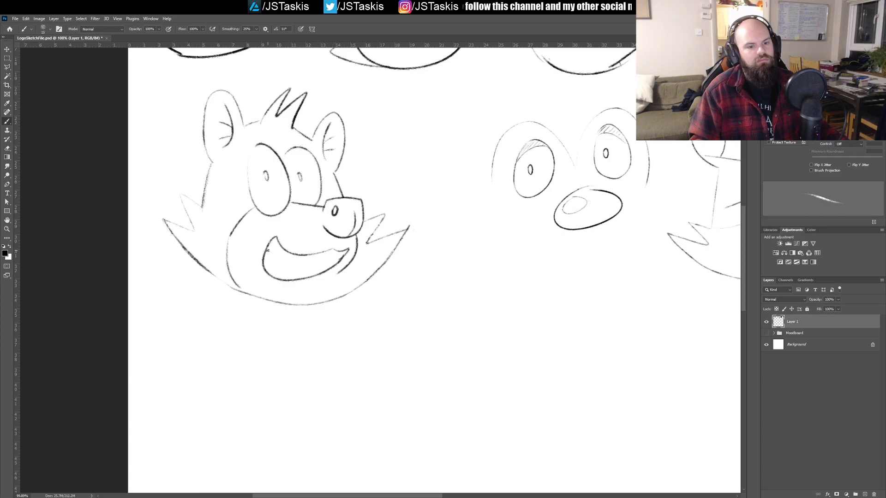
{"action": "mouse_move", "coordinate": [266, 250]}
{"action": "left_mouse_down"}
{"action": "mouse_move", "coordinate": [274, 268]}
{"action": "mouse_move", "coordinate": [278, 258]}
{"action": "mouse_move", "coordinate": [297, 265]}
{"action": "left_mouse_up"}
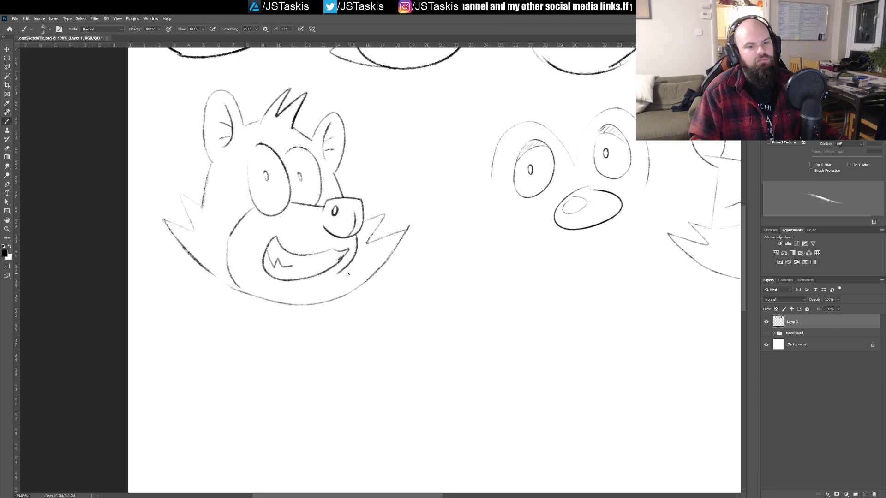
{"action": "key", "text": "ctrl+s"}
Step: Close the bottom of the muzzle with a rounded chin curve just under the mouth and erase the old chin line there
{"action": "mouse_move", "coordinate": [360, 253]}
{"action": "left_mouse_down"}
{"action": "mouse_move", "coordinate": [404, 254]}
{"action": "mouse_move", "coordinate": [358, 258]}
{"action": "left_mouse_up"}
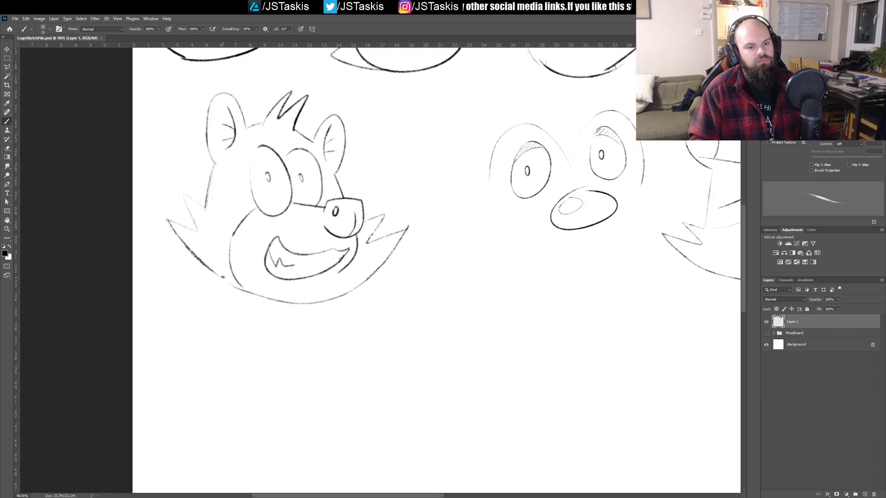
{"action": "mouse_move", "coordinate": [218, 277]}
{"action": "left_mouse_down"}
{"action": "mouse_move", "coordinate": [332, 272]}
{"action": "mouse_move", "coordinate": [372, 251]}
{"action": "left_mouse_up"}
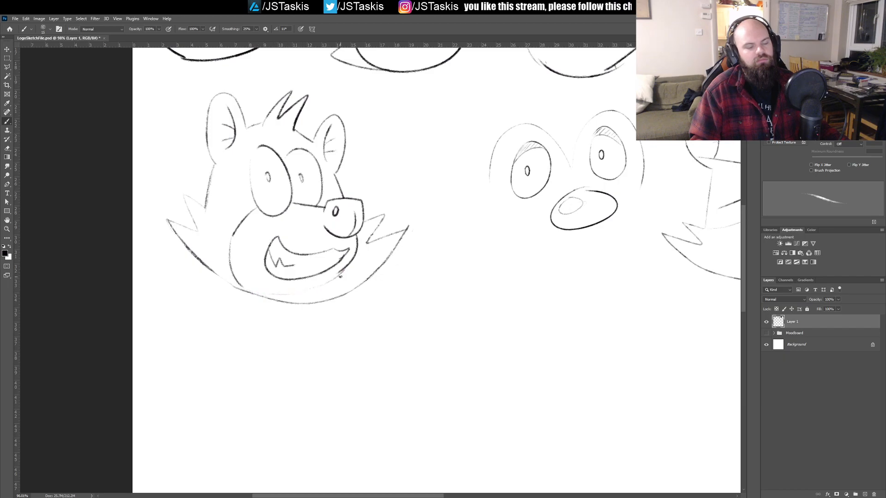
{"action": "mouse_move", "coordinate": [239, 290]}
{"action": "left_mouse_down"}
{"action": "mouse_move", "coordinate": [266, 293]}
{"action": "mouse_move", "coordinate": [237, 287]}
{"action": "mouse_move", "coordinate": [297, 290]}
{"action": "mouse_move", "coordinate": [245, 291]}
{"action": "mouse_move", "coordinate": [290, 300]}
{"action": "left_mouse_up"}
{"action": "key", "text": "ctrl+z"}
{"action": "key", "text": "ctrl+z"}
{"action": "mouse_move", "coordinate": [240, 287]}
{"action": "left_mouse_down"}
{"action": "mouse_move", "coordinate": [276, 293]}
{"action": "mouse_move", "coordinate": [240, 289]}
{"action": "mouse_move", "coordinate": [288, 300]}
{"action": "left_mouse_up"}
{"action": "key", "text": "ctrl+z"}
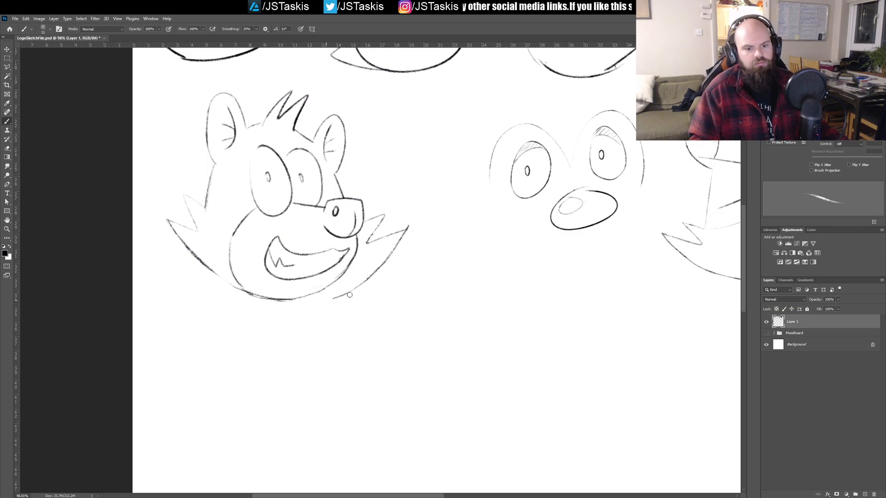
Step: Erase the large far-side cheek fur, redraw it as smaller spikes beside the nose, and save the file
{"action": "mouse_move", "coordinate": [380, 271]}
{"action": "left_mouse_down"}
{"action": "mouse_move", "coordinate": [411, 222]}
{"action": "mouse_move", "coordinate": [369, 240]}
{"action": "mouse_move", "coordinate": [386, 216]}
{"action": "mouse_move", "coordinate": [368, 217]}
{"action": "left_mouse_up"}
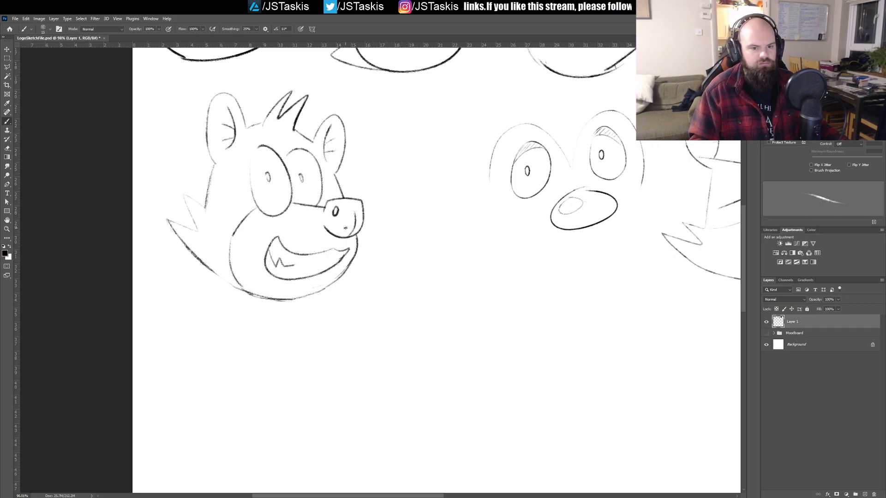
{"action": "mouse_move", "coordinate": [381, 206]}
{"action": "left_mouse_down"}
{"action": "mouse_move", "coordinate": [370, 225]}
{"action": "mouse_move", "coordinate": [393, 214]}
{"action": "mouse_move", "coordinate": [345, 266]}
{"action": "left_mouse_up"}
{"action": "key", "text": "ctrl+z"}
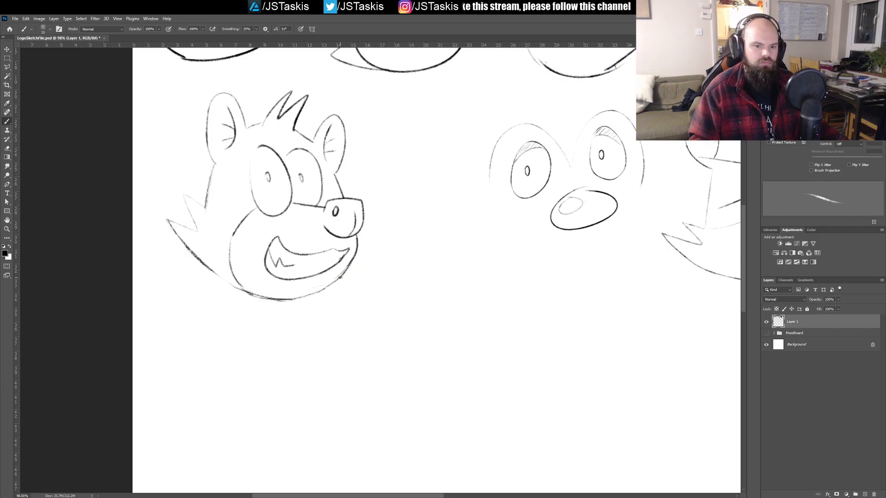
{"action": "mouse_move", "coordinate": [368, 235]}
{"action": "left_mouse_down"}
{"action": "mouse_move", "coordinate": [379, 214]}
{"action": "mouse_move", "coordinate": [345, 257]}
{"action": "mouse_move", "coordinate": [359, 286]}
{"action": "left_mouse_up"}
{"action": "key", "text": "ctrl+s"}
Step: Draw curved mask outlines around both eyes, and save the file
{"action": "mouse_move", "coordinate": [317, 204]}
{"action": "left_mouse_down"}
{"action": "mouse_move", "coordinate": [286, 210]}
{"action": "mouse_move", "coordinate": [291, 278]}
{"action": "left_mouse_up"}
{"action": "mouse_move", "coordinate": [326, 215]}
{"action": "left_mouse_down"}
{"action": "mouse_move", "coordinate": [350, 207]}
{"action": "mouse_move", "coordinate": [367, 273]}
{"action": "left_mouse_up"}
{"action": "left_click_drag", "start_coordinate": [392, 227], "coordinate": [340, 234]}
{"action": "key", "text": "ctrl+s"}
Step: Select the whole grinning head with a rectangular marquee, move it across toward the neighbouring eyes-and-nose sketch, and deselect
{"action": "key", "text": "m"}
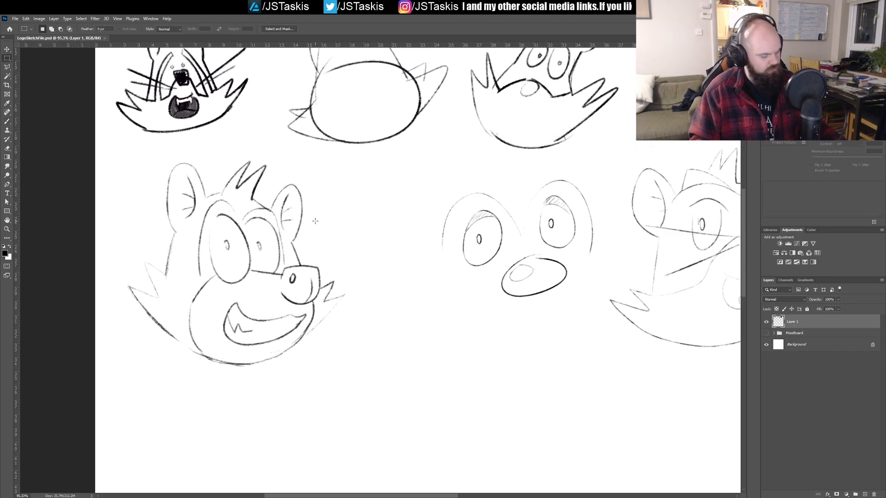
{"action": "mouse_move", "coordinate": [122, 154]}
{"action": "left_mouse_down"}
{"action": "mouse_move", "coordinate": [291, 328]}
{"action": "mouse_move", "coordinate": [351, 395]}
{"action": "mouse_move", "coordinate": [347, 406]}
{"action": "left_mouse_up"}
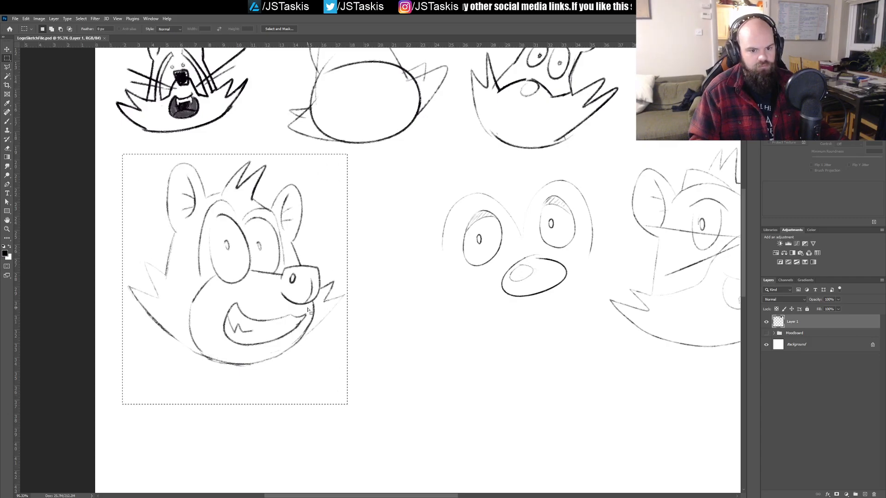
{"action": "key", "text": "v"}
{"action": "mouse_move", "coordinate": [299, 301]}
{"action": "left_mouse_down"}
{"action": "mouse_move", "coordinate": [422, 286]}
{"action": "mouse_move", "coordinate": [398, 298]}
{"action": "left_mouse_up"}
{"action": "key", "text": "ctrl+d"}
{"action": "left_click_drag", "start_coordinate": [483, 294], "coordinate": [304, 276]}
{"action": "mouse_move", "coordinate": [369, 245]}
{"action": "left_mouse_down"}
{"action": "mouse_move", "coordinate": [293, 277]}
{"action": "mouse_move", "coordinate": [372, 264]}
{"action": "left_mouse_up"}
Step: Hatch diagonal fur shading with the brush over the near ear, the near side of the face and its cheek fur
{"action": "key", "text": "b"}
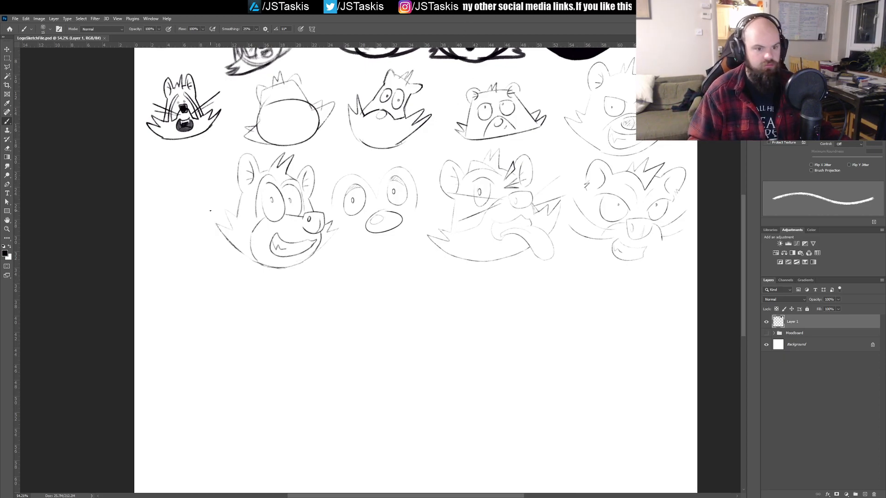
{"action": "mouse_move", "coordinate": [201, 212]}
{"action": "left_mouse_down"}
{"action": "mouse_move", "coordinate": [261, 215]}
{"action": "mouse_move", "coordinate": [248, 220]}
{"action": "mouse_move", "coordinate": [271, 271]}
{"action": "mouse_move", "coordinate": [304, 241]}
{"action": "mouse_move", "coordinate": [314, 249]}
{"action": "left_mouse_up"}
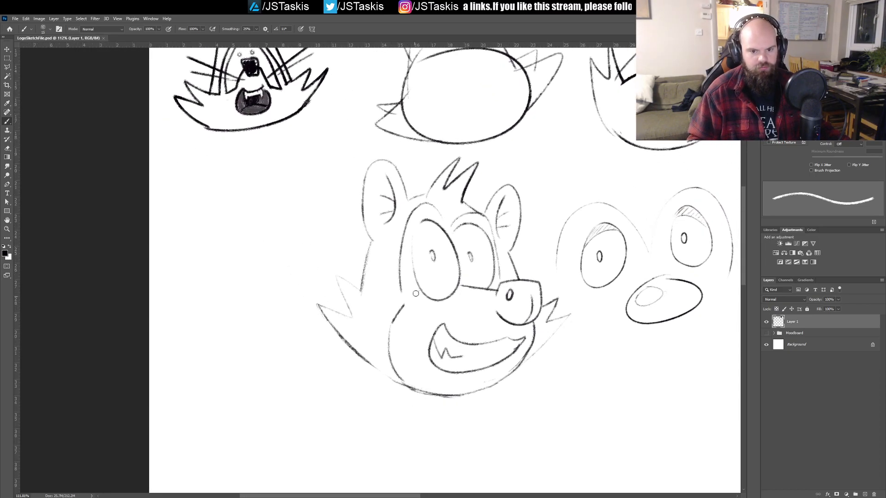
{"action": "left_click_drag", "start_coordinate": [404, 305], "coordinate": [420, 291]}
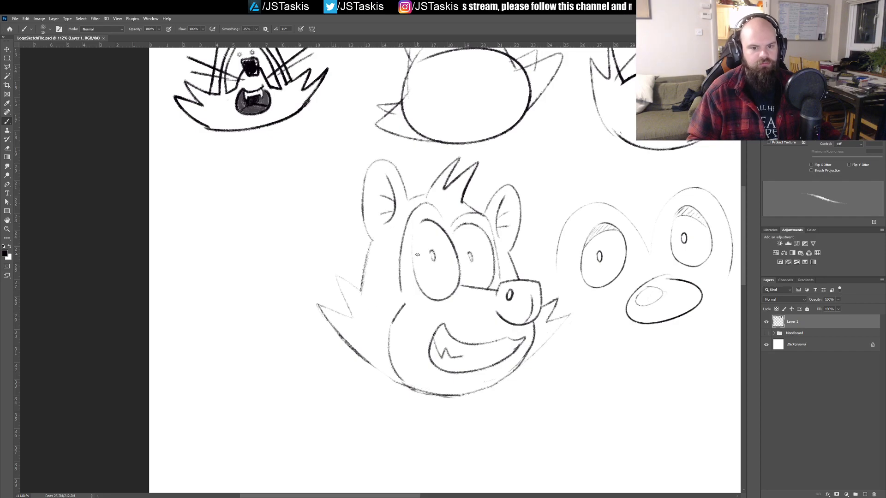
{"action": "left_click_drag", "start_coordinate": [372, 172], "coordinate": [390, 164]}
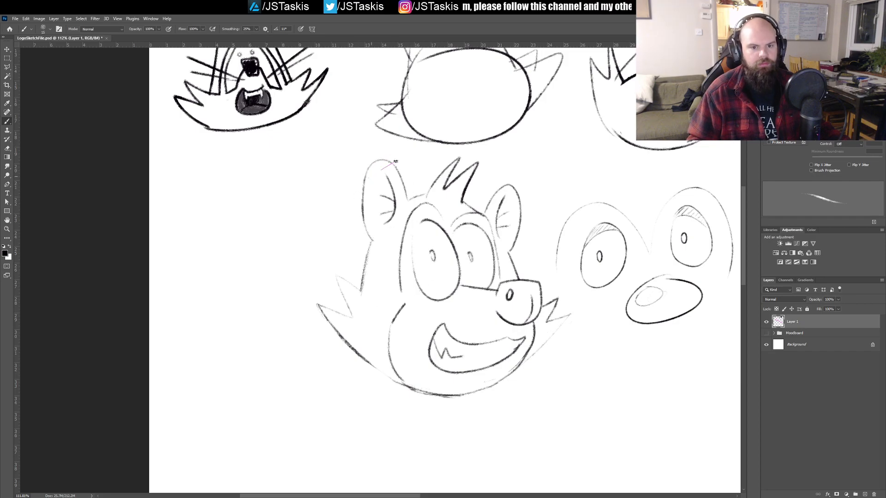
{"action": "mouse_move", "coordinate": [363, 199]}
{"action": "left_mouse_down"}
{"action": "mouse_move", "coordinate": [393, 205]}
{"action": "mouse_move", "coordinate": [378, 222]}
{"action": "mouse_move", "coordinate": [397, 233]}
{"action": "mouse_move", "coordinate": [356, 282]}
{"action": "mouse_move", "coordinate": [389, 272]}
{"action": "mouse_move", "coordinate": [355, 302]}
{"action": "mouse_move", "coordinate": [390, 295]}
{"action": "mouse_move", "coordinate": [401, 305]}
{"action": "mouse_move", "coordinate": [369, 351]}
{"action": "mouse_move", "coordinate": [391, 349]}
{"action": "left_mouse_up"}
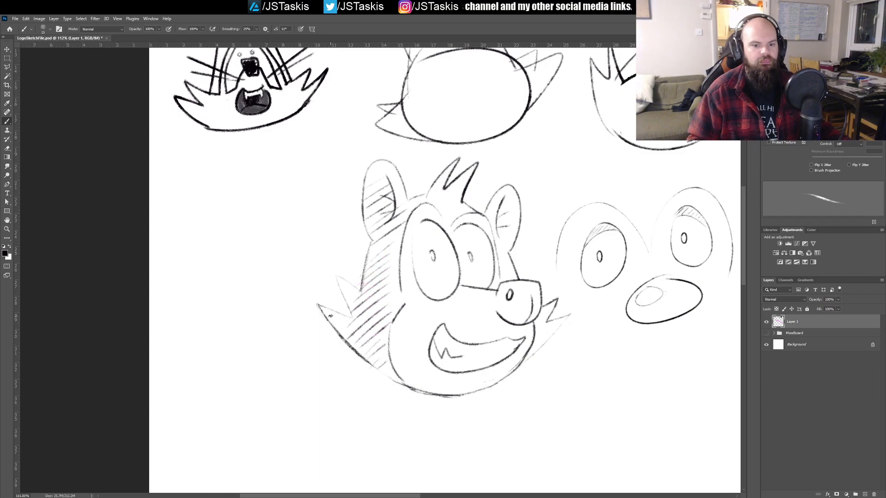
{"action": "left_click_drag", "start_coordinate": [331, 325], "coordinate": [349, 321]}
{"action": "mouse_move", "coordinate": [341, 287]}
{"action": "left_mouse_down"}
{"action": "mouse_move", "coordinate": [351, 305]}
{"action": "mouse_move", "coordinate": [387, 292]}
{"action": "mouse_move", "coordinate": [379, 305]}
{"action": "mouse_move", "coordinate": [398, 300]}
{"action": "left_mouse_up"}
{"action": "key", "text": "ctrl+z"}
{"action": "key", "text": "ctrl+z"}
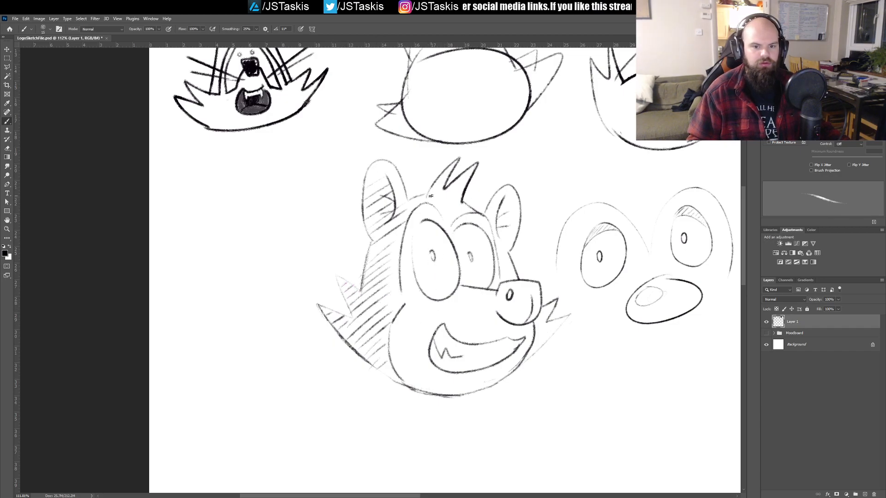
Step: Hatch diagonal shading over the hair tuft, the far ear, the far side of the face and its cheek fur
{"action": "mouse_move", "coordinate": [427, 196]}
{"action": "left_mouse_down"}
{"action": "mouse_move", "coordinate": [454, 180]}
{"action": "mouse_move", "coordinate": [428, 203]}
{"action": "mouse_move", "coordinate": [450, 193]}
{"action": "mouse_move", "coordinate": [442, 212]}
{"action": "mouse_move", "coordinate": [477, 194]}
{"action": "mouse_move", "coordinate": [441, 224]}
{"action": "mouse_move", "coordinate": [482, 201]}
{"action": "mouse_move", "coordinate": [466, 185]}
{"action": "left_mouse_up"}
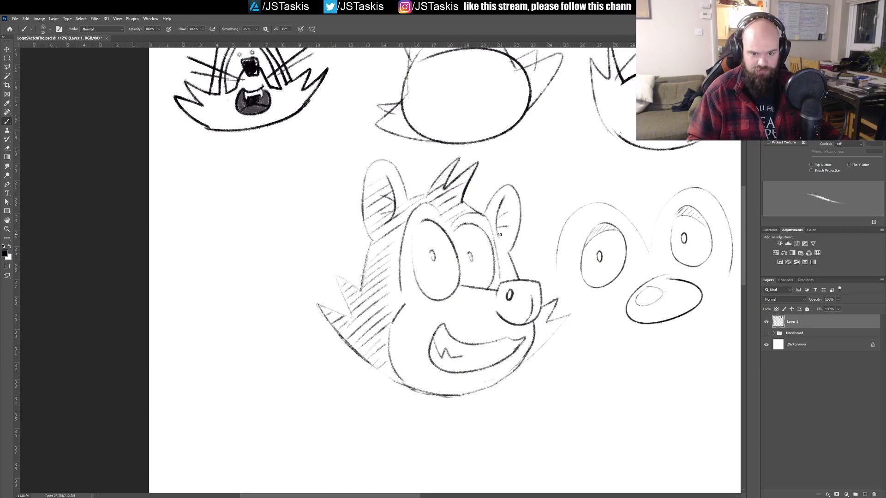
{"action": "left_click_drag", "start_coordinate": [368, 177], "coordinate": [392, 165]}
{"action": "mouse_move", "coordinate": [495, 201]}
{"action": "left_mouse_down"}
{"action": "mouse_move", "coordinate": [511, 189]}
{"action": "mouse_move", "coordinate": [513, 204]}
{"action": "left_mouse_up"}
{"action": "left_click_drag", "start_coordinate": [492, 225], "coordinate": [515, 213]}
{"action": "left_click_drag", "start_coordinate": [492, 249], "coordinate": [511, 238]}
{"action": "mouse_move", "coordinate": [492, 257]}
{"action": "left_mouse_down"}
{"action": "mouse_move", "coordinate": [511, 245]}
{"action": "mouse_move", "coordinate": [514, 254]}
{"action": "left_mouse_up"}
{"action": "left_click_drag", "start_coordinate": [493, 274], "coordinate": [516, 269]}
{"action": "left_click_drag", "start_coordinate": [503, 283], "coordinate": [514, 276]}
{"action": "left_click_drag", "start_coordinate": [535, 327], "coordinate": [550, 318]}
{"action": "left_click_drag", "start_coordinate": [536, 340], "coordinate": [555, 328]}
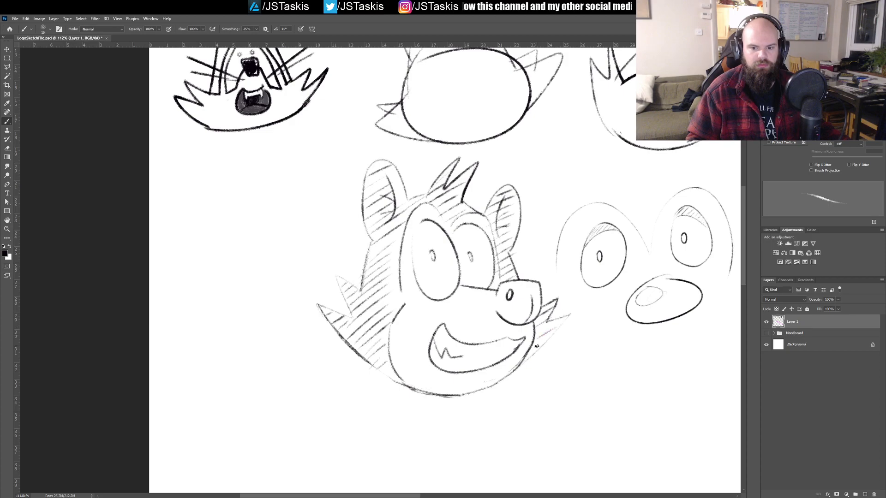
{"action": "scroll", "coordinate": [545, 306], "scroll_direction": "down", "scroll_amount": 4}
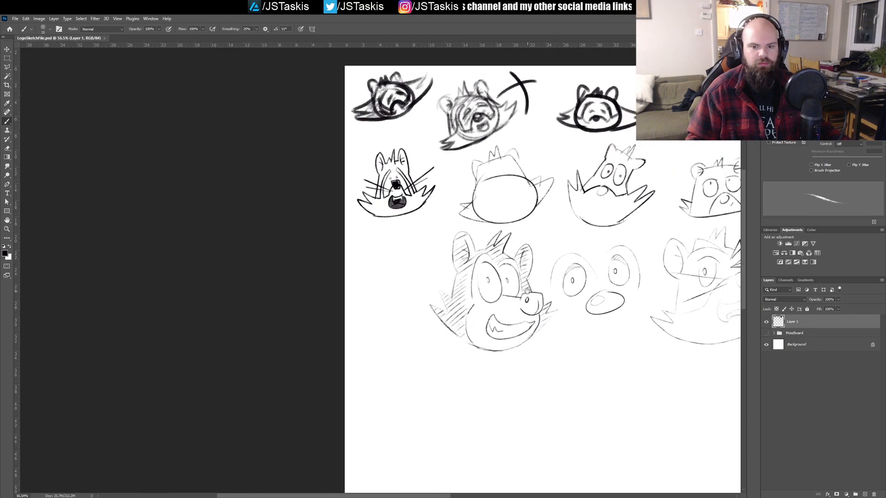
{"action": "scroll", "coordinate": [546, 278], "scroll_direction": "up", "scroll_amount": 4}
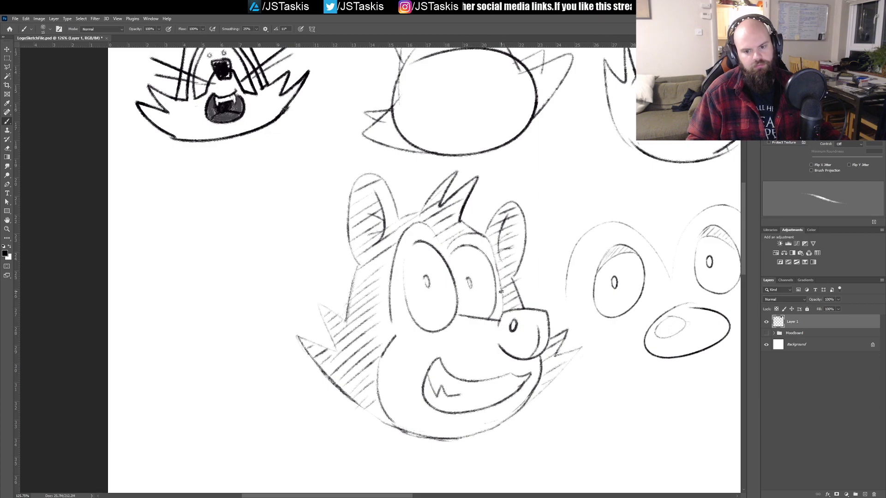
{"action": "scroll", "coordinate": [492, 301], "scroll_direction": "down", "scroll_amount": 3}
{"action": "scroll", "coordinate": [491, 290], "scroll_direction": "right", "scroll_amount": 10}
{"action": "left_click_drag", "start_coordinate": [489, 276], "coordinate": [274, 302]}
{"action": "left_click_drag", "start_coordinate": [268, 258], "coordinate": [715, 295]}
{"action": "mouse_move", "coordinate": [314, 280]}
{"action": "left_mouse_down"}
{"action": "mouse_move", "coordinate": [536, 282]}
{"action": "mouse_move", "coordinate": [536, 242]}
{"action": "left_mouse_up"}
{"action": "left_click_drag", "start_coordinate": [333, 259], "coordinate": [352, 259]}
{"action": "left_click_drag", "start_coordinate": [418, 296], "coordinate": [352, 264]}
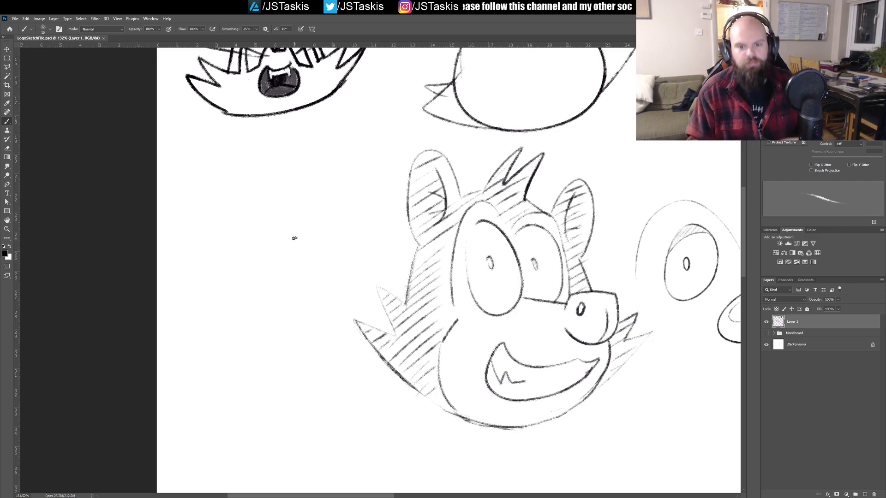
Step: Draw two straight whiskers on each side of the grinning head's muzzle, and save the file
{"action": "left_click_drag", "start_coordinate": [537, 310], "coordinate": [361, 264]}
{"action": "key", "text": "ctrl+z"}
{"action": "mouse_move", "coordinate": [602, 291]}
{"action": "left_mouse_down"}
{"action": "mouse_move", "coordinate": [630, 266]}
{"action": "mouse_move", "coordinate": [628, 296]}
{"action": "mouse_move", "coordinate": [624, 275]}
{"action": "mouse_move", "coordinate": [641, 295]}
{"action": "left_mouse_up"}
{"action": "key", "text": "ctrl+z"}
{"action": "key", "text": "ctrl+z"}
{"action": "left_click_drag", "start_coordinate": [535, 311], "coordinate": [426, 283]}
{"action": "left_click_drag", "start_coordinate": [523, 322], "coordinate": [420, 337]}
{"action": "key", "text": "ctrl+s"}
{"action": "left_click_drag", "start_coordinate": [392, 272], "coordinate": [373, 264]}
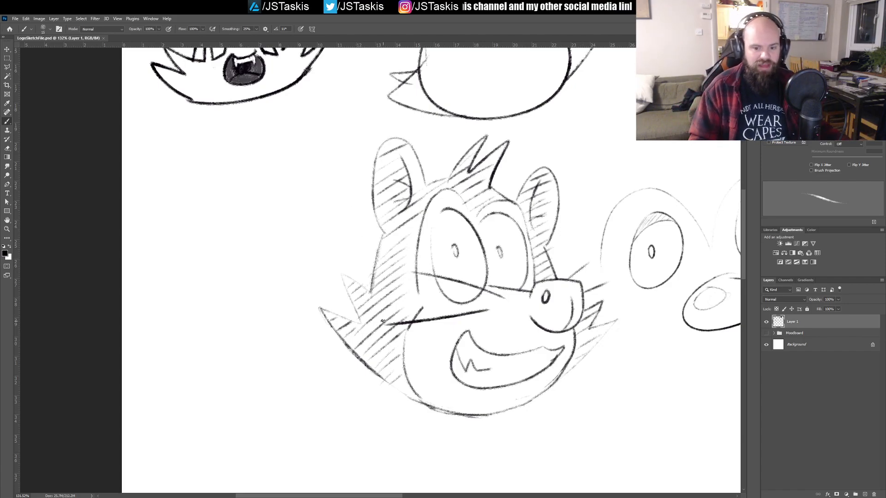
{"action": "mouse_move", "coordinate": [330, 221]}
{"action": "left_mouse_down"}
{"action": "mouse_move", "coordinate": [338, 287]}
{"action": "mouse_move", "coordinate": [251, 191]}
{"action": "mouse_move", "coordinate": [336, 245]}
{"action": "left_mouse_up"}
{"action": "mouse_move", "coordinate": [303, 198]}
{"action": "left_mouse_down"}
{"action": "mouse_move", "coordinate": [334, 298]}
{"action": "mouse_move", "coordinate": [317, 260]}
{"action": "left_mouse_up"}
{"action": "left_click_drag", "start_coordinate": [340, 297], "coordinate": [325, 282]}
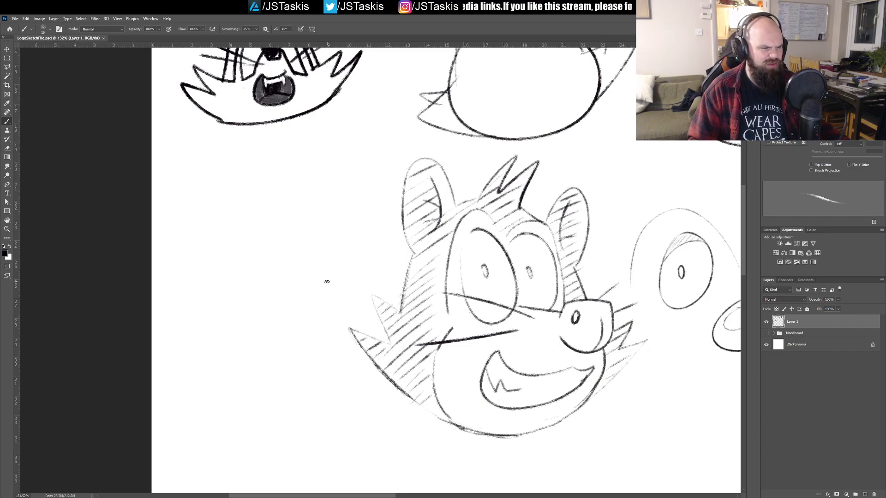
Step: Open the Trash Panda .ai artwork to review the purple singing raccoon head, and close it to return to the sketch document
{"action": "left_click_drag", "start_coordinate": [322, 232], "coordinate": [324, 279]}
{"action": "left_click_drag", "start_coordinate": [340, 390], "coordinate": [321, 251]}
{"action": "left_click_drag", "start_coordinate": [692, 162], "coordinate": [294, 278]}
{"action": "mouse_move", "coordinate": [346, 250]}
{"action": "left_mouse_down"}
{"action": "mouse_move", "coordinate": [382, 246]}
{"action": "mouse_move", "coordinate": [300, 252]}
{"action": "mouse_move", "coordinate": [332, 253]}
{"action": "mouse_move", "coordinate": [334, 262]}
{"action": "mouse_move", "coordinate": [395, 242]}
{"action": "mouse_move", "coordinate": [336, 267]}
{"action": "left_mouse_up"}
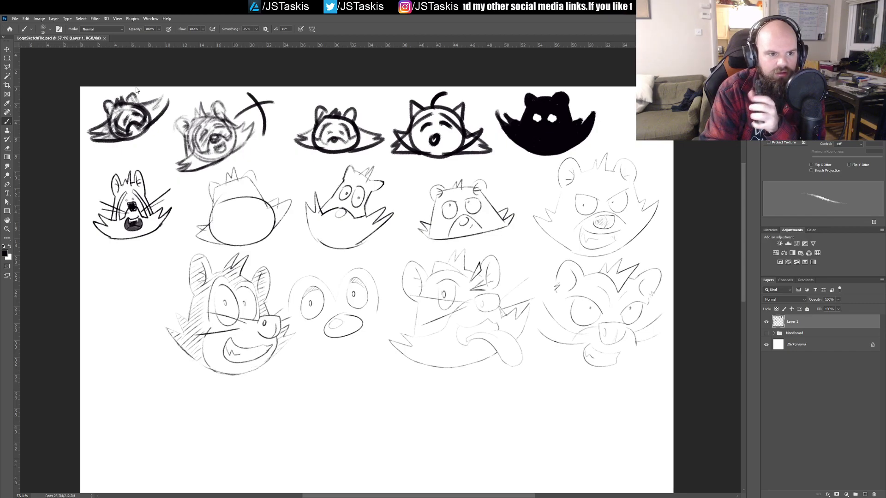
{"action": "key", "text": "ctrl+o"}
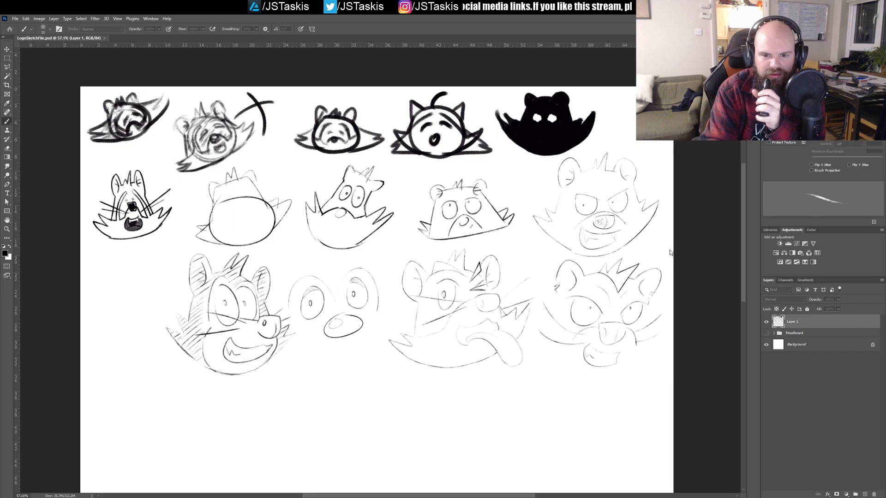
{"action": "left_click", "coordinate": [682, 293]}
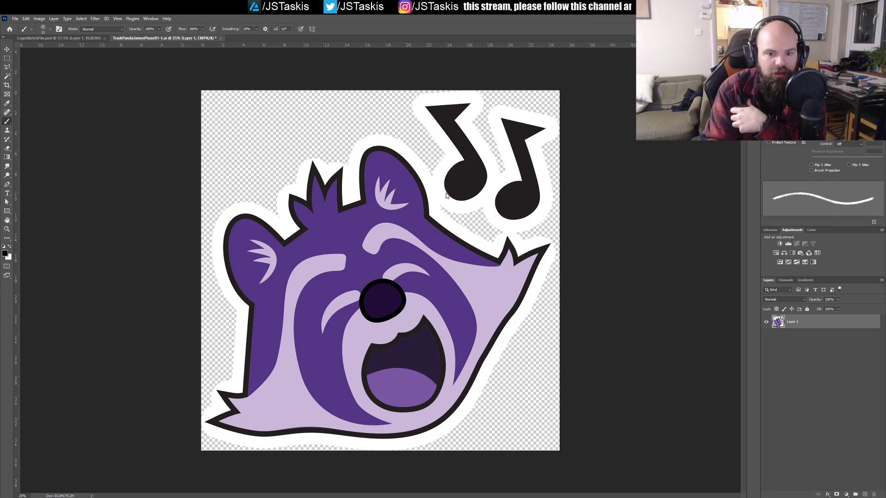
{"action": "key", "text": "ctrl+w"}
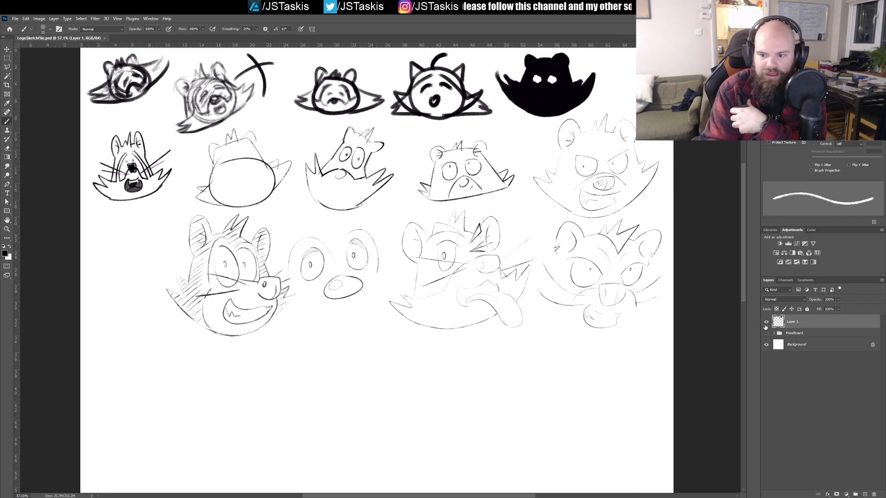
Step: Compare the head sketches with the cartoon references by alternating visibility between Layer 1 and the Moodboard group, ending with Layer 1 hidden and Moodboard shown
{"action": "left_click", "coordinate": [766, 322]}
{"action": "left_click", "coordinate": [765, 333]}
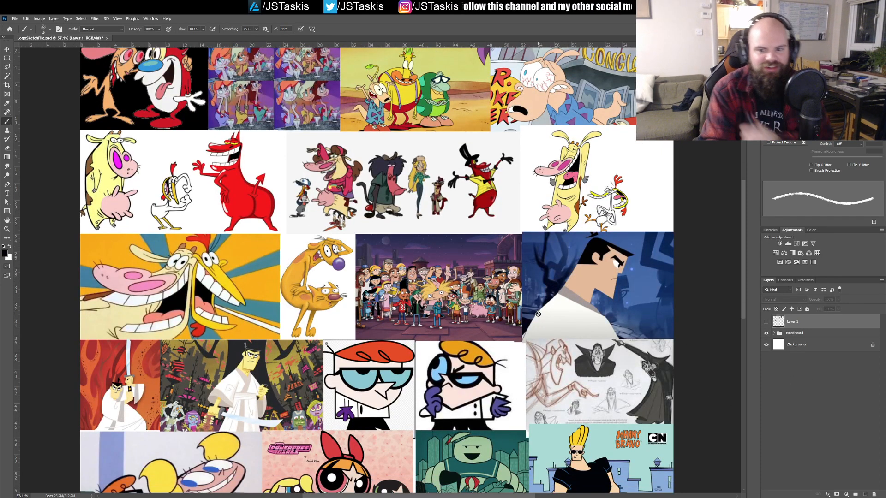
{"action": "scroll", "coordinate": [538, 315], "scroll_direction": "down", "scroll_amount": 2, "text": "alt"}
{"action": "scroll", "coordinate": [496, 278], "scroll_direction": "down", "scroll_amount": 1, "text": "alt"}
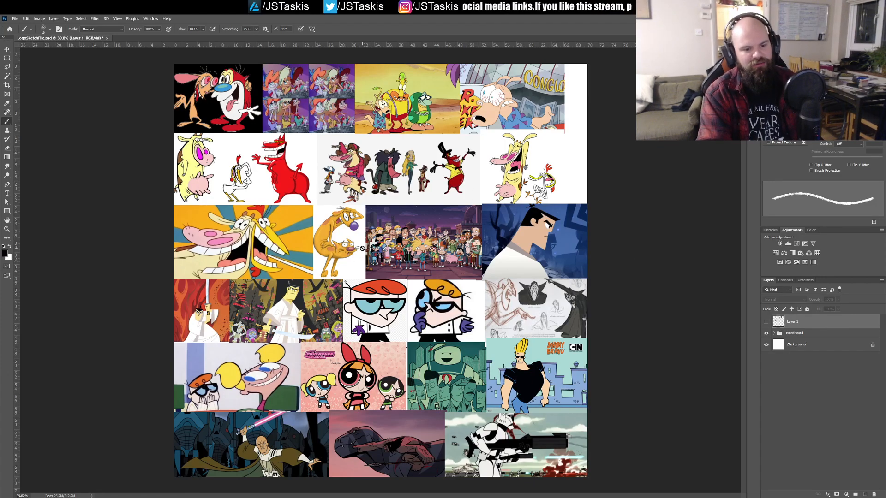
{"action": "left_click", "coordinate": [766, 333]}
{"action": "left_click", "coordinate": [767, 321]}
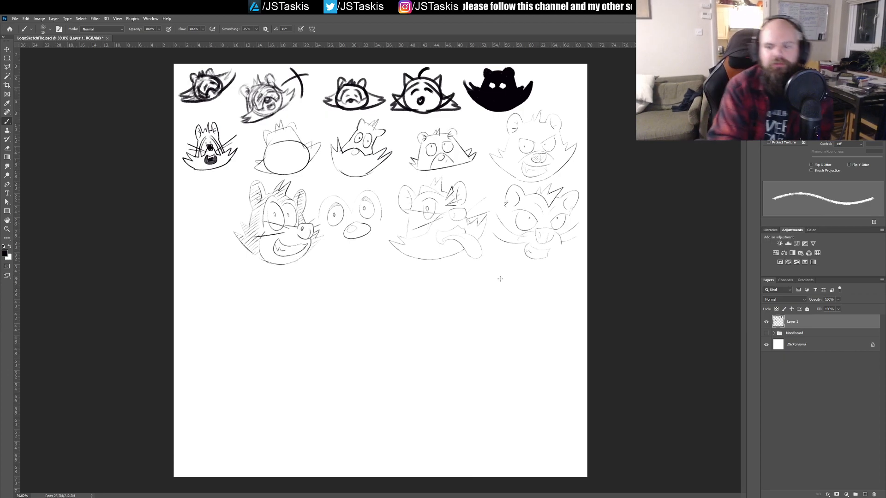
{"action": "left_click", "coordinate": [766, 324]}
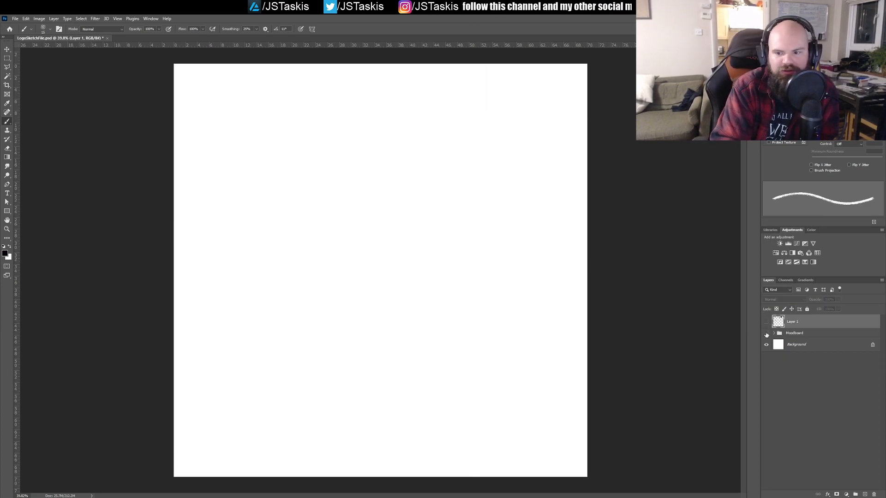
{"action": "left_click", "coordinate": [766, 334]}
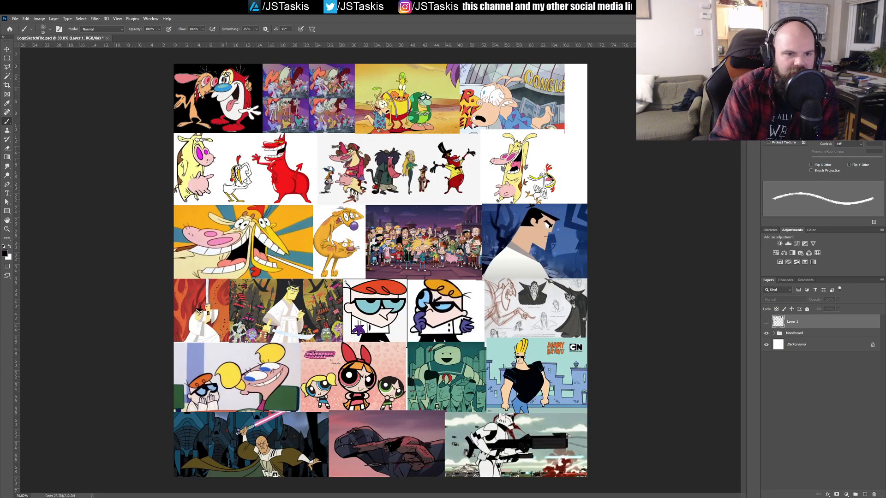
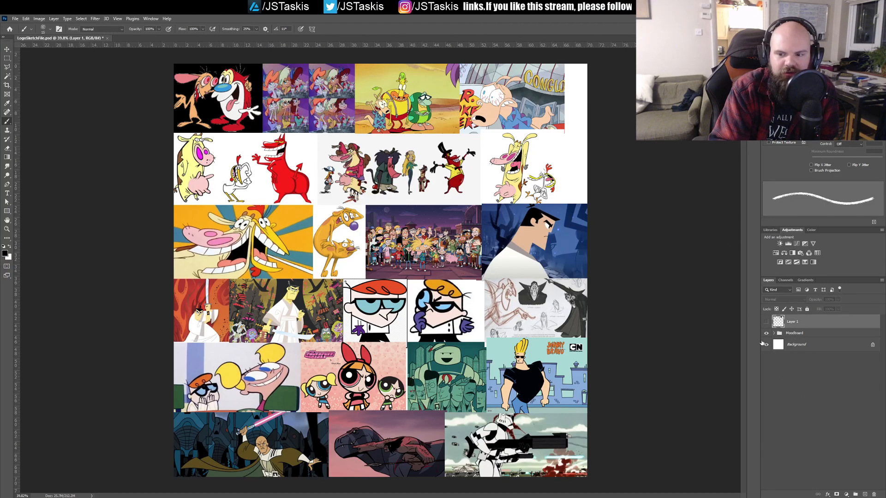
Step: Hide the Moodboard group and show Layer 1 again to return to the head sketches and the blank area below them
{"action": "left_click", "coordinate": [765, 333]}
{"action": "left_click", "coordinate": [766, 321]}
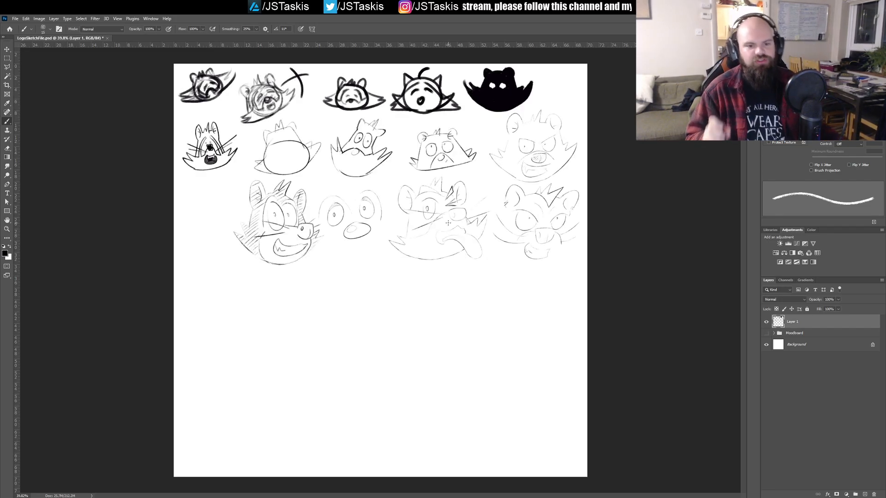
{"action": "left_click_drag", "start_coordinate": [376, 247], "coordinate": [467, 235]}
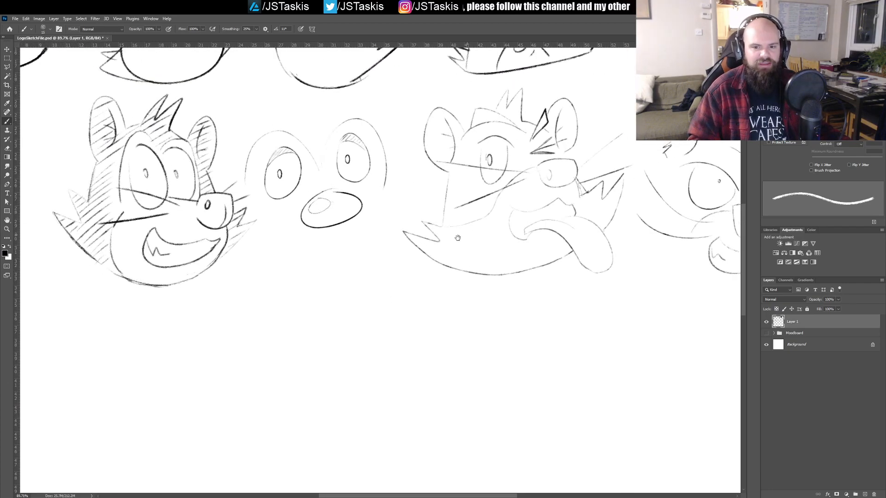
{"action": "left_click_drag", "start_coordinate": [579, 197], "coordinate": [351, 277]}
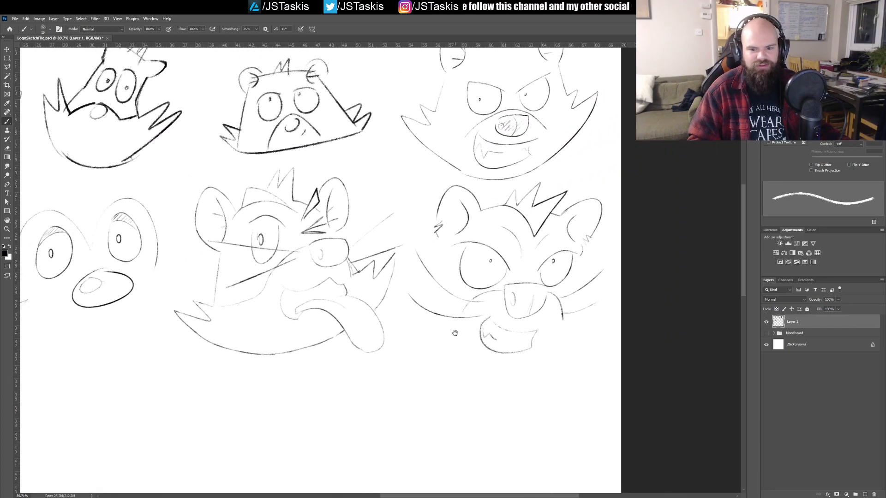
{"action": "left_click_drag", "start_coordinate": [455, 332], "coordinate": [471, 148]}
{"action": "mouse_move", "coordinate": [289, 248]}
{"action": "left_mouse_down"}
{"action": "mouse_move", "coordinate": [388, 293]}
{"action": "mouse_move", "coordinate": [381, 314]}
{"action": "left_mouse_up"}
{"action": "left_click_drag", "start_coordinate": [286, 265], "coordinate": [376, 314]}
{"action": "key", "text": "ctrl+z"}
{"action": "left_click_drag", "start_coordinate": [329, 295], "coordinate": [330, 296]}
{"action": "key", "text": "ctrl+z"}
{"action": "mouse_move", "coordinate": [303, 253]}
{"action": "left_mouse_down"}
{"action": "mouse_move", "coordinate": [358, 282]}
{"action": "mouse_move", "coordinate": [335, 282]}
{"action": "mouse_move", "coordinate": [331, 296]}
{"action": "left_mouse_up"}
{"action": "key", "text": "ctrl+z"}
{"action": "key", "text": "ctrl+z"}
{"action": "mouse_move", "coordinate": [302, 256]}
{"action": "left_mouse_down"}
{"action": "mouse_move", "coordinate": [386, 283]}
{"action": "mouse_move", "coordinate": [276, 293]}
{"action": "mouse_move", "coordinate": [290, 270]}
{"action": "mouse_move", "coordinate": [375, 306]}
{"action": "left_mouse_up"}
{"action": "key", "text": "ctrl+z"}
{"action": "key", "text": "ctrl+z"}
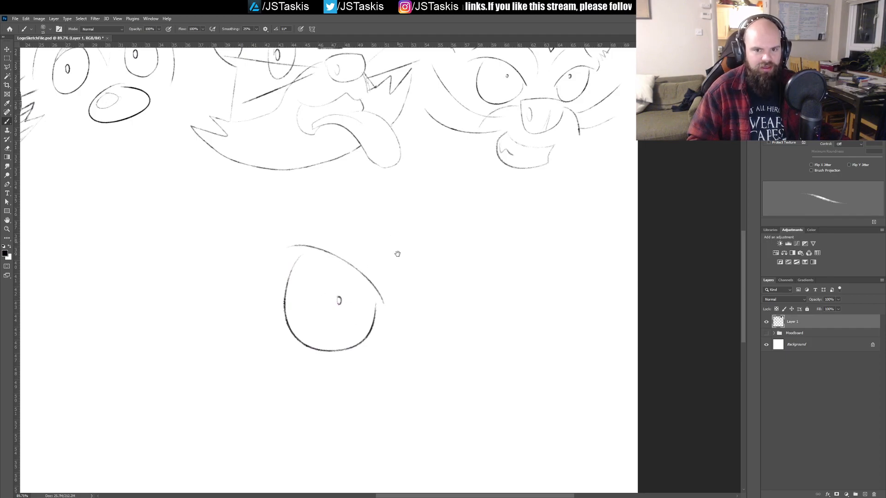
{"action": "left_click_drag", "start_coordinate": [397, 242], "coordinate": [398, 326]}
{"action": "mouse_move", "coordinate": [351, 300]}
{"action": "left_mouse_down"}
{"action": "mouse_move", "coordinate": [400, 339]}
{"action": "mouse_move", "coordinate": [400, 358]}
{"action": "left_mouse_up"}
{"action": "key", "text": "ctrl+z"}
{"action": "left_click_drag", "start_coordinate": [431, 401], "coordinate": [392, 316]}
{"action": "left_click_drag", "start_coordinate": [322, 237], "coordinate": [356, 290]}
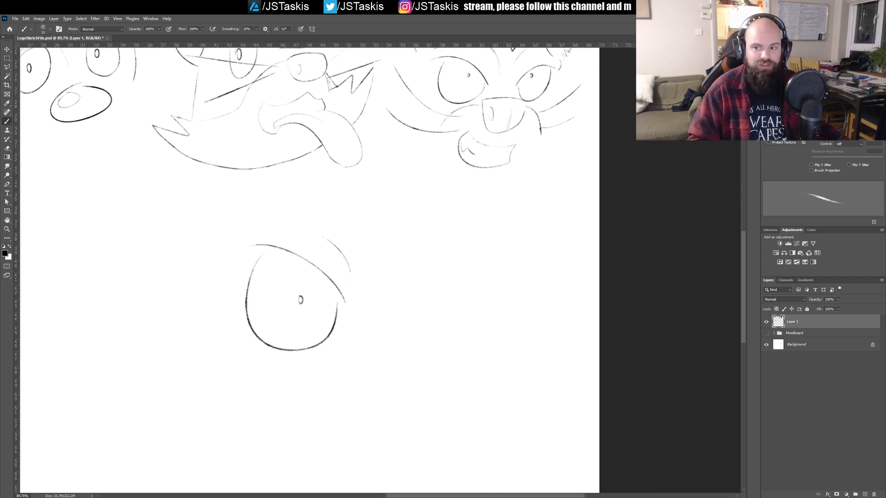
{"action": "key", "text": "ctrl+z"}
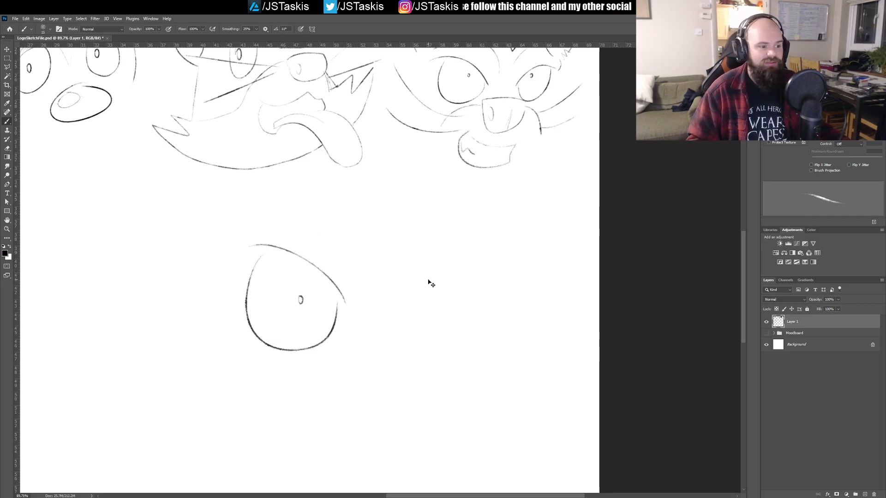
{"action": "key", "text": "ctrl+z"}
{"action": "key", "text": "ctrl+z"}
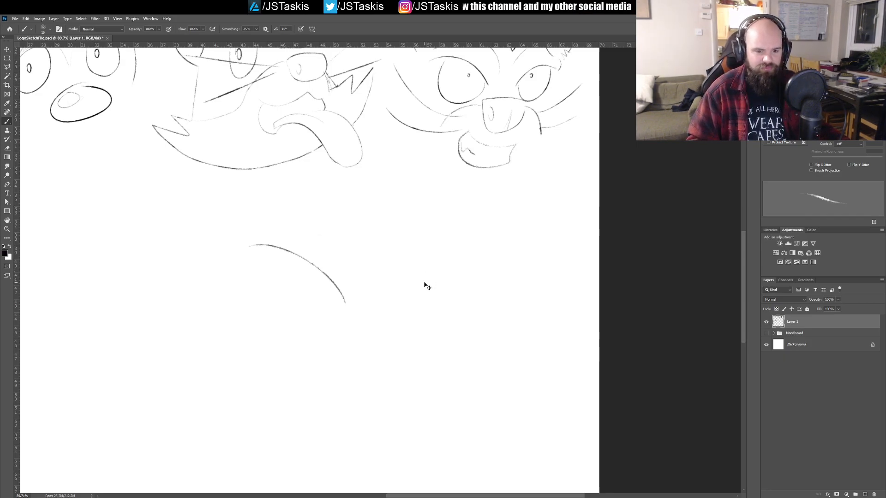
{"action": "key", "text": "ctrl+z"}
Step: Review the rows of raccoon head sketches and save the file
{"action": "left_click_drag", "start_coordinate": [237, 219], "coordinate": [503, 334]}
{"action": "left_click", "coordinate": [476, 316], "text": "ctrl"}
{"action": "left_click", "coordinate": [483, 309], "text": "ctrl"}
{"action": "left_click_drag", "start_coordinate": [458, 316], "coordinate": [421, 318]}
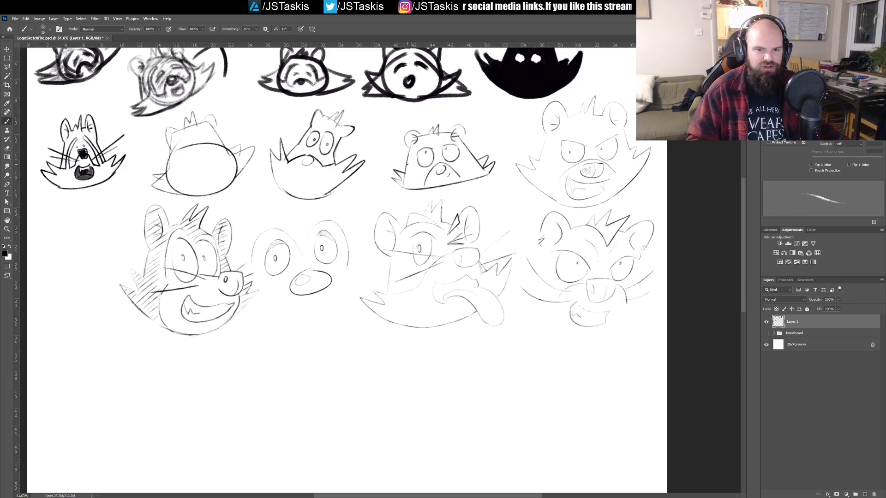
{"action": "left_click_drag", "start_coordinate": [486, 305], "coordinate": [444, 287]}
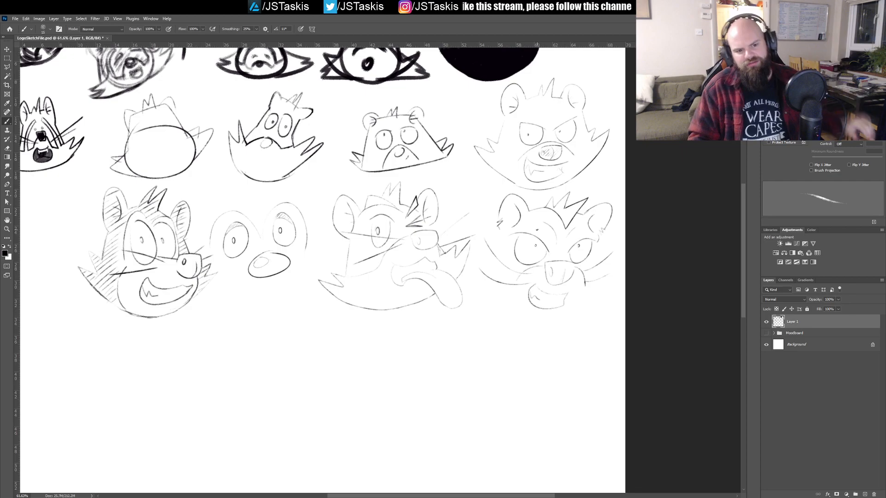
{"action": "left_click_drag", "start_coordinate": [458, 231], "coordinate": [664, 268]}
{"action": "key", "text": "ctrl+s"}
Step: Lasso the third row of four head sketches, enlarge it toward the page's left edge, and deselect it
{"action": "mouse_move", "coordinate": [414, 254]}
{"action": "left_mouse_down"}
{"action": "mouse_move", "coordinate": [480, 257]}
{"action": "mouse_move", "coordinate": [435, 242]}
{"action": "mouse_move", "coordinate": [420, 221]}
{"action": "mouse_move", "coordinate": [450, 236]}
{"action": "mouse_move", "coordinate": [438, 236]}
{"action": "mouse_move", "coordinate": [501, 239]}
{"action": "mouse_move", "coordinate": [427, 249]}
{"action": "mouse_move", "coordinate": [451, 247]}
{"action": "left_mouse_up"}
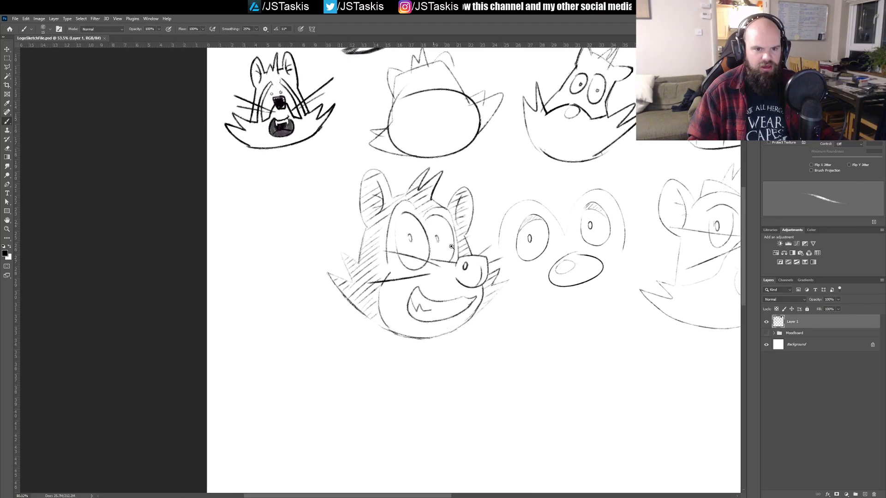
{"action": "left_click_drag", "start_coordinate": [444, 208], "coordinate": [194, 203]}
{"action": "mouse_move", "coordinate": [302, 310]}
{"action": "left_mouse_down"}
{"action": "mouse_move", "coordinate": [471, 204]}
{"action": "mouse_move", "coordinate": [435, 219]}
{"action": "left_mouse_up"}
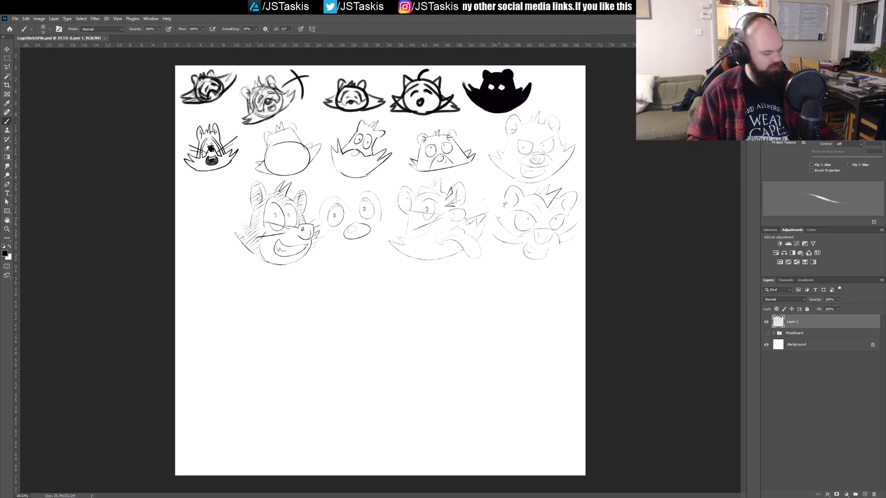
{"action": "key", "text": "l"}
{"action": "mouse_move", "coordinate": [575, 173]}
{"action": "left_mouse_down"}
{"action": "mouse_move", "coordinate": [513, 187]}
{"action": "mouse_move", "coordinate": [524, 188]}
{"action": "mouse_move", "coordinate": [433, 176]}
{"action": "mouse_move", "coordinate": [362, 186]}
{"action": "mouse_move", "coordinate": [243, 178]}
{"action": "mouse_move", "coordinate": [226, 239]}
{"action": "mouse_move", "coordinate": [234, 257]}
{"action": "mouse_move", "coordinate": [295, 287]}
{"action": "mouse_move", "coordinate": [432, 275]}
{"action": "mouse_move", "coordinate": [523, 283]}
{"action": "mouse_move", "coordinate": [490, 287]}
{"action": "mouse_move", "coordinate": [496, 267]}
{"action": "mouse_move", "coordinate": [556, 268]}
{"action": "mouse_move", "coordinate": [585, 251]}
{"action": "mouse_move", "coordinate": [608, 214]}
{"action": "mouse_move", "coordinate": [576, 179]}
{"action": "left_mouse_up"}
{"action": "key", "text": "ctrl+t"}
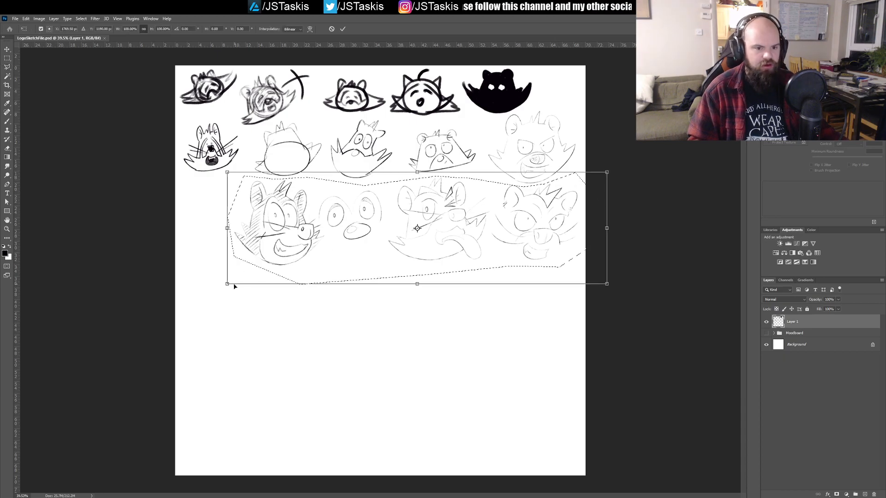
{"action": "left_click_drag", "start_coordinate": [227, 284], "coordinate": [177, 317]}
{"action": "key", "text": "Return"}
{"action": "key", "text": "ctrl+d"}
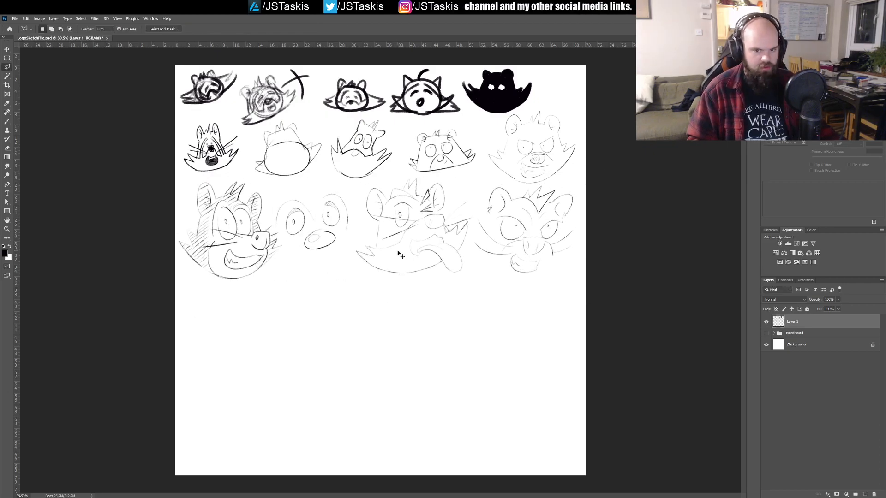
{"action": "key", "text": "b"}
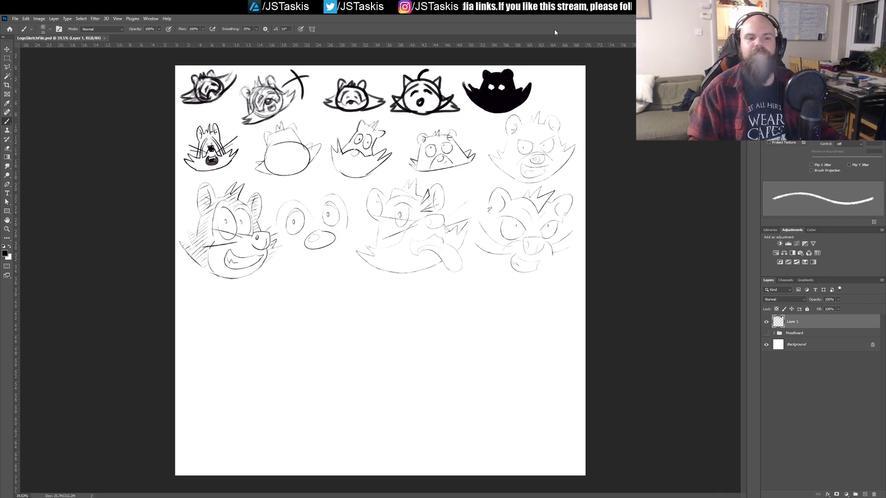
Step: Show the Moodboard group beneath the sketches and rename Layer 1 as Sketches
{"action": "left_click_drag", "start_coordinate": [416, 205], "coordinate": [489, 207]}
{"action": "mouse_move", "coordinate": [275, 358]}
{"action": "left_mouse_down"}
{"action": "mouse_move", "coordinate": [481, 188]}
{"action": "mouse_move", "coordinate": [452, 201]}
{"action": "mouse_move", "coordinate": [420, 176]}
{"action": "mouse_move", "coordinate": [421, 212]}
{"action": "left_mouse_up"}
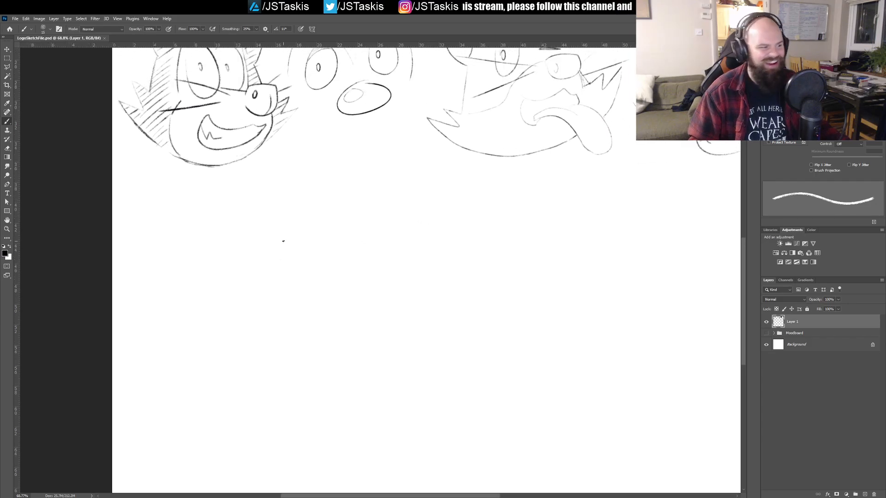
{"action": "left_click_drag", "start_coordinate": [283, 242], "coordinate": [233, 182]}
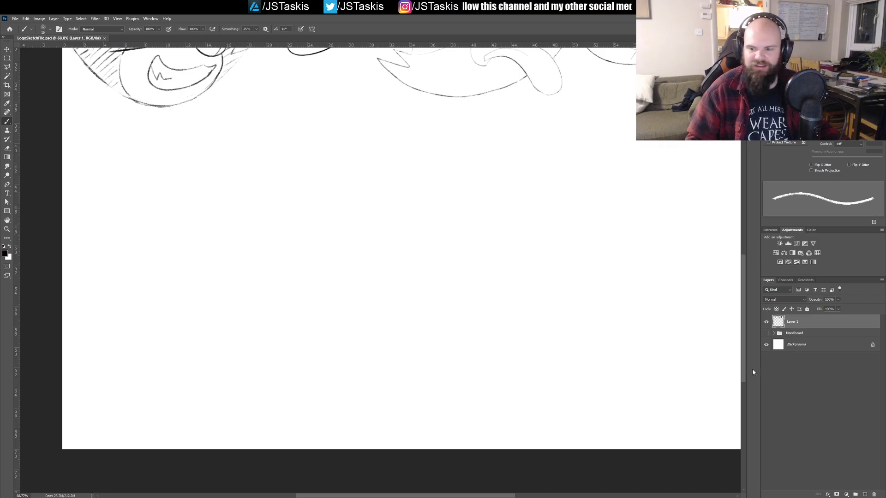
{"action": "left_click", "coordinate": [765, 334]}
{"action": "left_click_drag", "start_coordinate": [326, 53], "coordinate": [316, 332]}
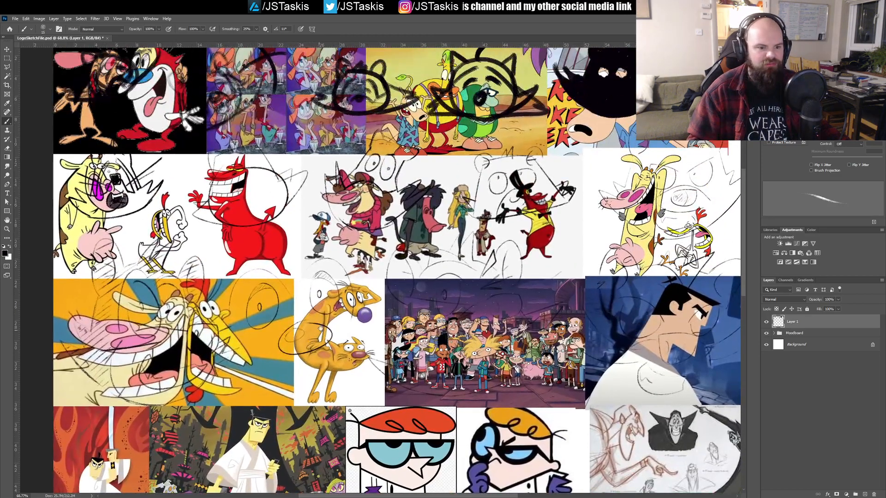
{"action": "left_click_drag", "start_coordinate": [374, 344], "coordinate": [394, 312]}
{"action": "double_click", "coordinate": [791, 321]}
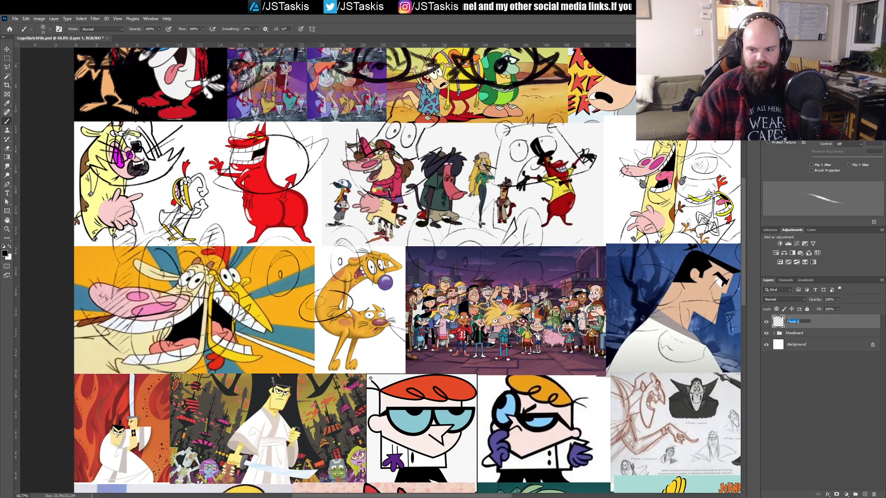
{"action": "type", "text": "Ske"}
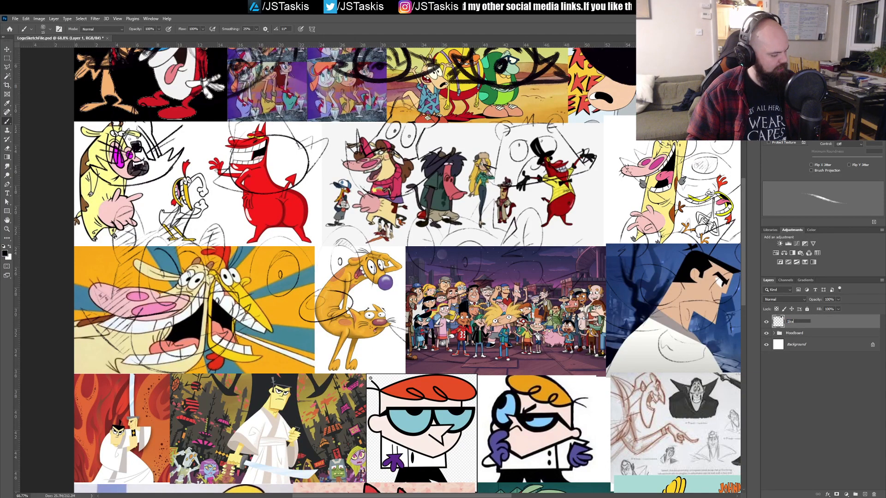
{"action": "type", "text": "tches"}
{"action": "key", "text": "Return"}
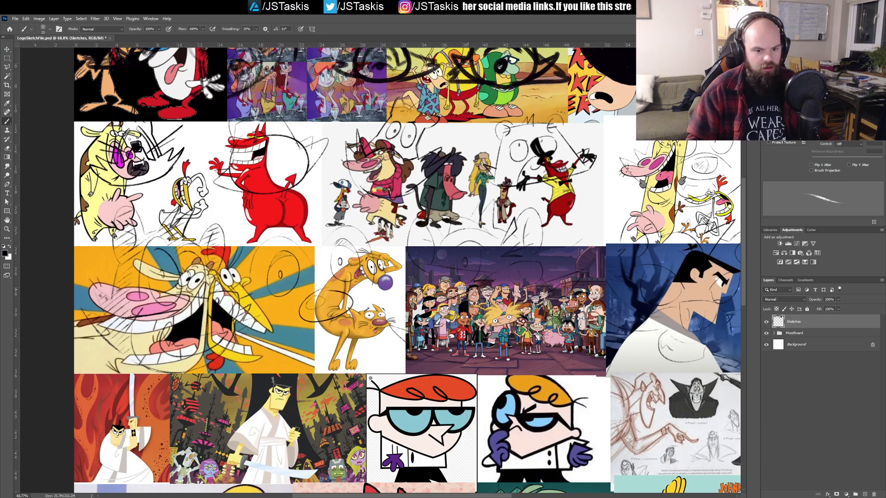
Step: Examine the cartoon references on the moodboard with the Sketches layer hidden, and switch back to showing only the sketches
{"action": "left_click", "coordinate": [766, 323]}
{"action": "left_click", "coordinate": [767, 322]}
{"action": "left_click", "coordinate": [768, 324]}
{"action": "left_click_drag", "start_coordinate": [331, 291], "coordinate": [374, 293]}
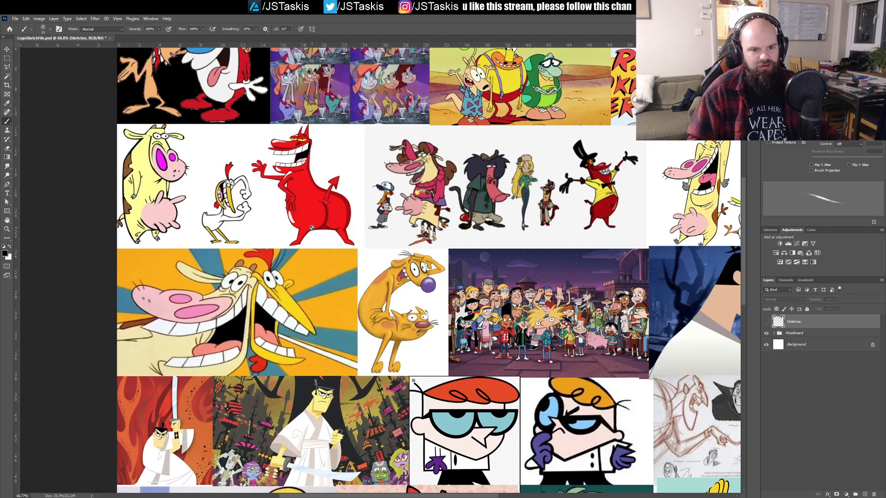
{"action": "left_click_drag", "start_coordinate": [661, 223], "coordinate": [551, 222]}
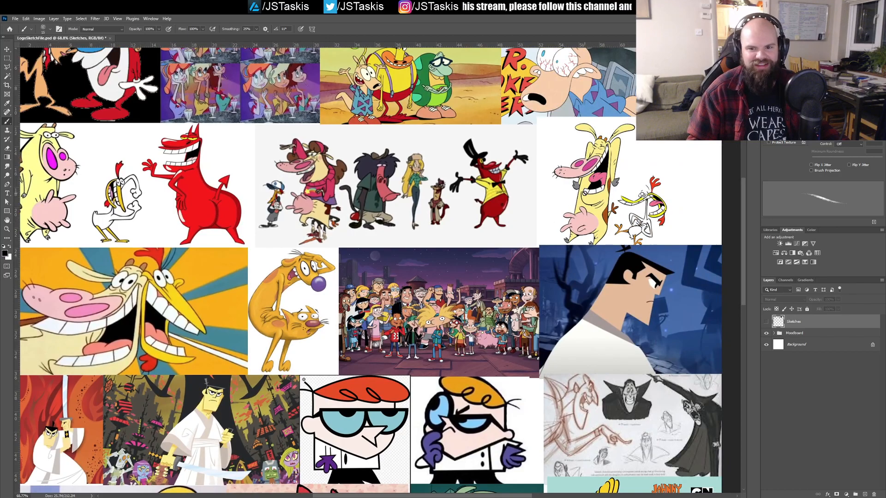
{"action": "left_click_drag", "start_coordinate": [422, 295], "coordinate": [553, 345]}
{"action": "left_click_drag", "start_coordinate": [319, 416], "coordinate": [324, 335]}
{"action": "left_click_drag", "start_coordinate": [379, 338], "coordinate": [342, 293]}
{"action": "left_click", "coordinate": [766, 322]}
{"action": "left_click", "coordinate": [766, 333]}
Step: Sketch the long curved side and the sagging upper edge of a large open mouth in the blank area below the third row
{"action": "left_click_drag", "start_coordinate": [350, 338], "coordinate": [310, 228]}
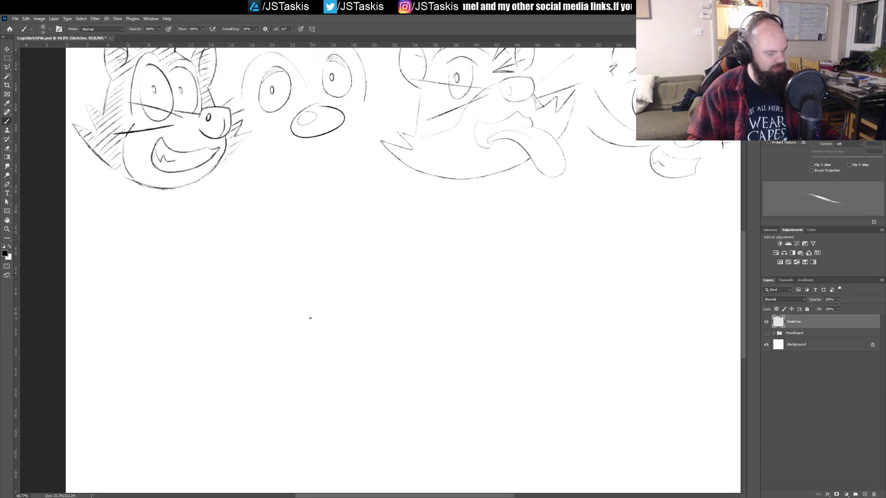
{"action": "scroll", "coordinate": [249, 304], "scroll_direction": "down", "scroll_amount": 2}
{"action": "left_click_drag", "start_coordinate": [299, 288], "coordinate": [314, 345]}
{"action": "left_click_drag", "start_coordinate": [347, 321], "coordinate": [344, 277]}
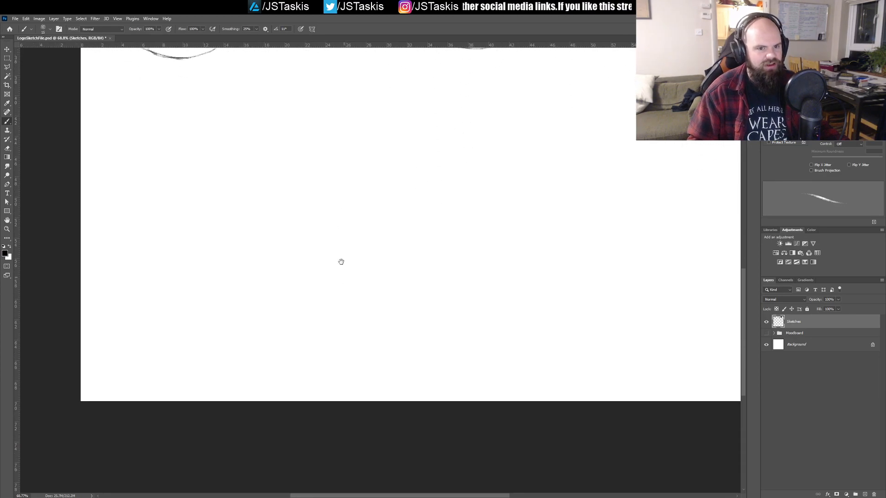
{"action": "left_click_drag", "start_coordinate": [322, 209], "coordinate": [320, 292]}
{"action": "left_click_drag", "start_coordinate": [326, 329], "coordinate": [331, 308]}
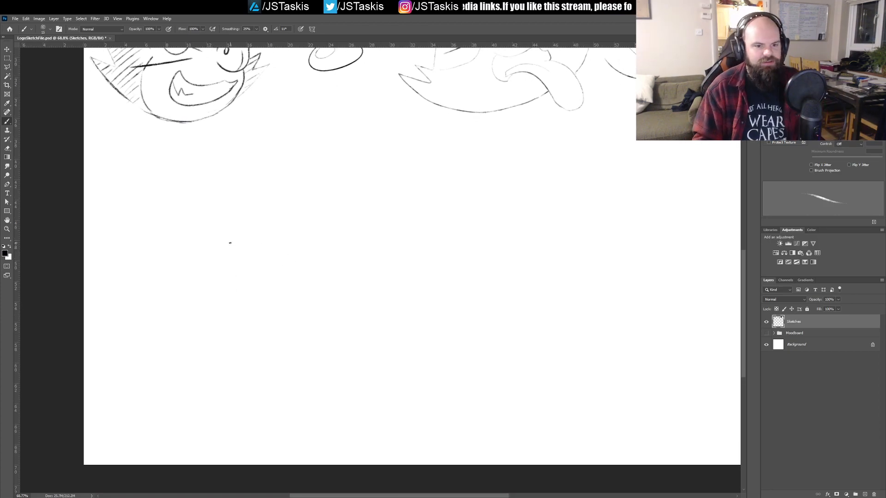
{"action": "mouse_move", "coordinate": [229, 188]}
{"action": "left_mouse_down"}
{"action": "mouse_move", "coordinate": [216, 301]}
{"action": "mouse_move", "coordinate": [235, 352]}
{"action": "left_mouse_up"}
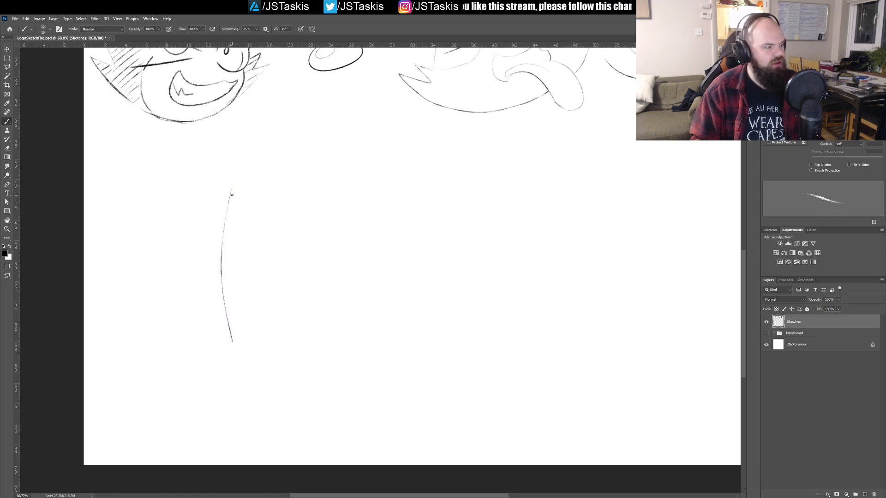
{"action": "mouse_move", "coordinate": [264, 226]}
{"action": "left_mouse_down"}
{"action": "mouse_move", "coordinate": [305, 248]}
{"action": "mouse_move", "coordinate": [366, 249]}
{"action": "left_mouse_up"}
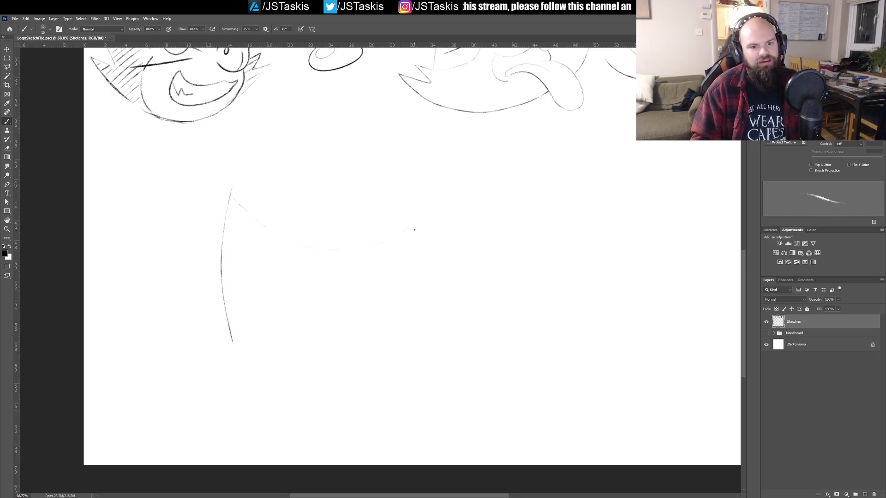
{"action": "left_click_drag", "start_coordinate": [270, 228], "coordinate": [341, 249]}
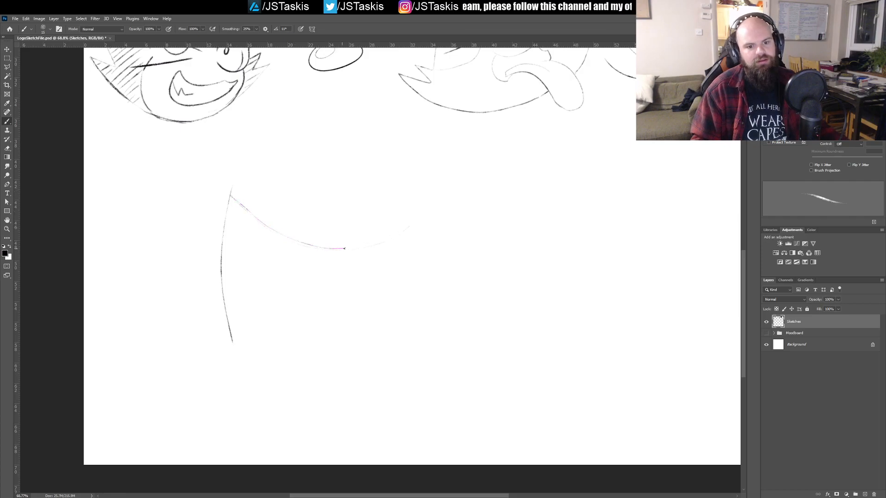
{"action": "left_click_drag", "start_coordinate": [402, 213], "coordinate": [428, 249]}
{"action": "key", "text": "ctrl+z"}
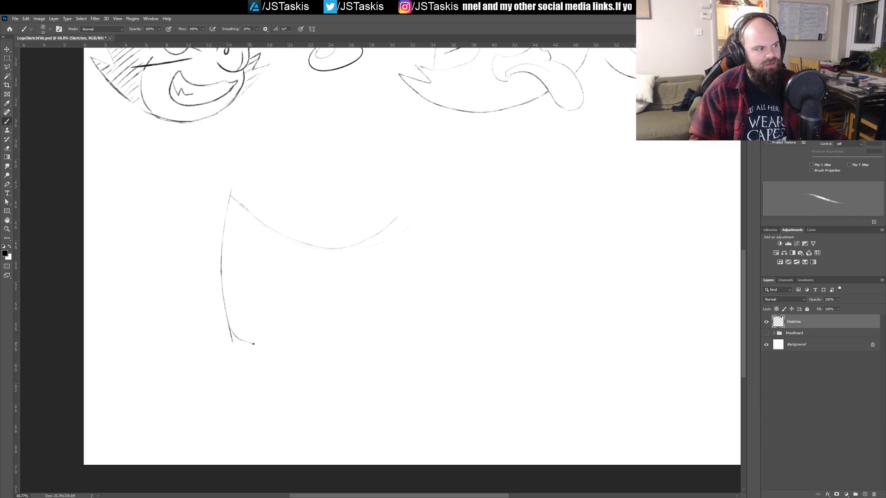
Step: Draw the mouth's lower lip with a rounded corner and curled end, and add a row of square bottom teeth
{"action": "left_click_drag", "start_coordinate": [312, 347], "coordinate": [385, 326]}
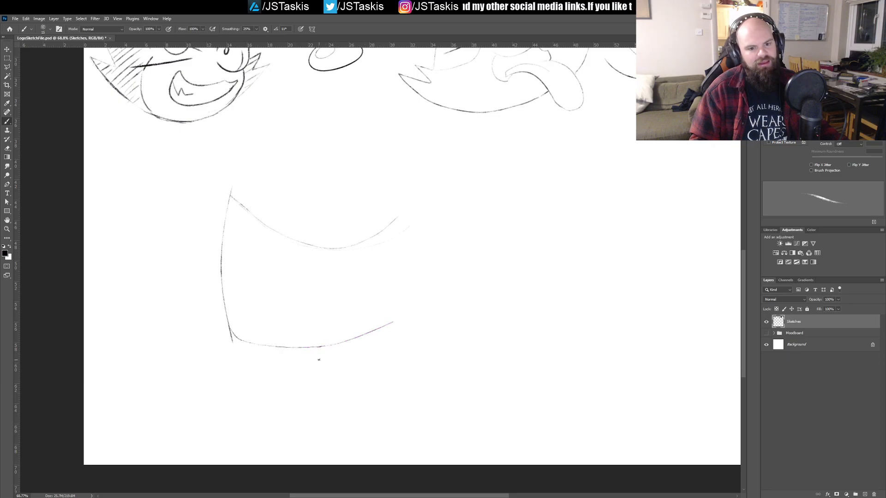
{"action": "left_click_drag", "start_coordinate": [243, 341], "coordinate": [295, 350]}
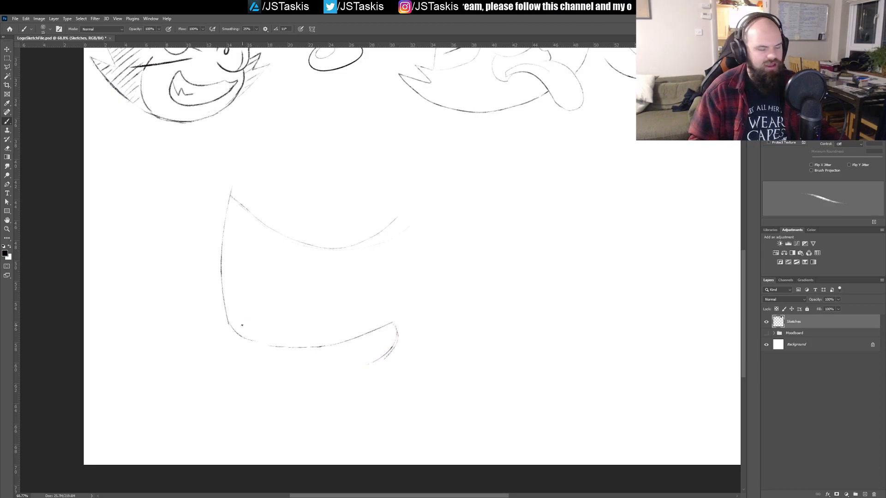
{"action": "mouse_move", "coordinate": [249, 322]}
{"action": "left_mouse_down"}
{"action": "mouse_move", "coordinate": [305, 325]}
{"action": "mouse_move", "coordinate": [353, 312]}
{"action": "left_mouse_up"}
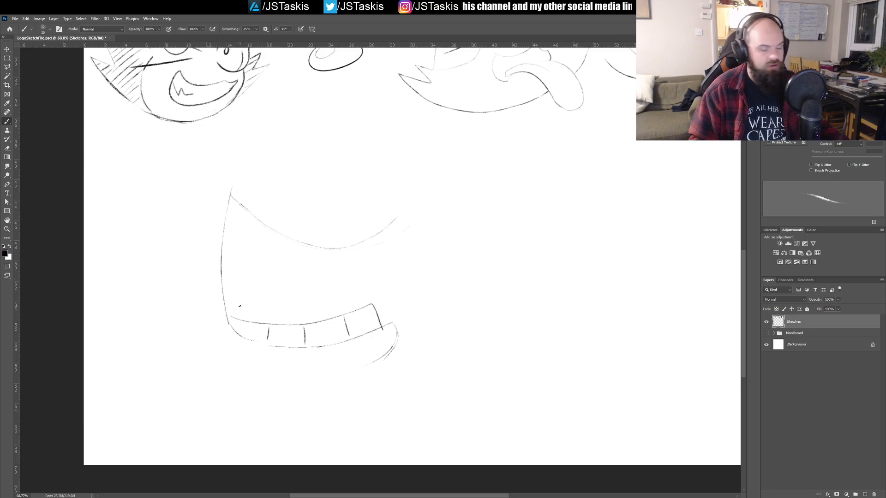
Step: Draw a two-lobed tongue behind the bottom teeth and two short lines linking it to the mouth's upper edge
{"action": "left_click_drag", "start_coordinate": [241, 289], "coordinate": [301, 302]}
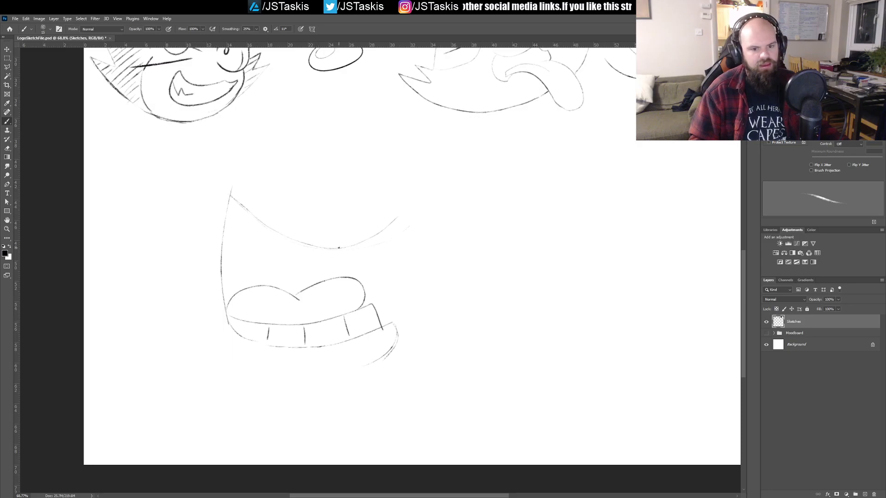
{"action": "mouse_move", "coordinate": [340, 249]}
{"action": "left_mouse_down"}
{"action": "mouse_move", "coordinate": [338, 279]}
{"action": "mouse_move", "coordinate": [344, 249]}
{"action": "left_mouse_up"}
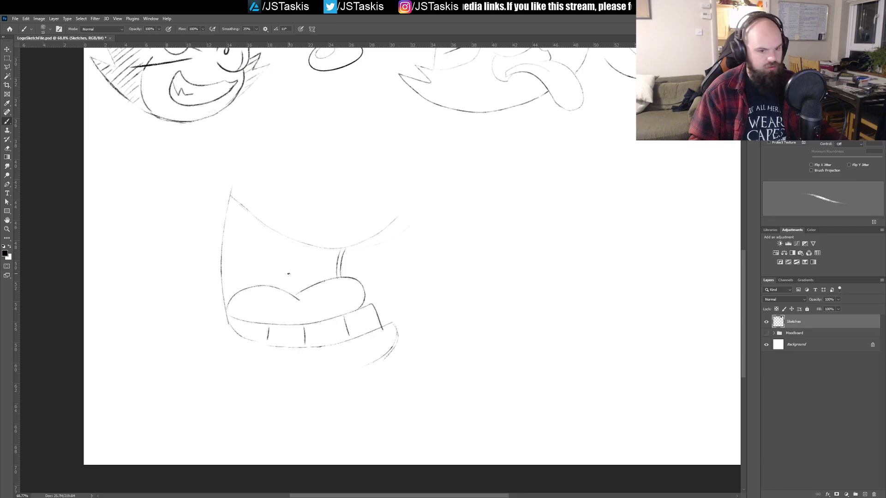
Step: Try to shade the open mouth's interior with thick diagonal hatching strokes above the tongue
{"action": "key", "text": "bracketright"}
{"action": "key", "text": "bracketright"}
{"action": "key", "text": "bracketright"}
{"action": "mouse_move", "coordinate": [233, 205]}
{"action": "left_mouse_down"}
{"action": "mouse_move", "coordinate": [264, 220]}
{"action": "mouse_move", "coordinate": [222, 294]}
{"action": "mouse_move", "coordinate": [302, 251]}
{"action": "mouse_move", "coordinate": [325, 257]}
{"action": "mouse_move", "coordinate": [308, 282]}
{"action": "left_mouse_up"}
{"action": "key", "text": "ctrl+z"}
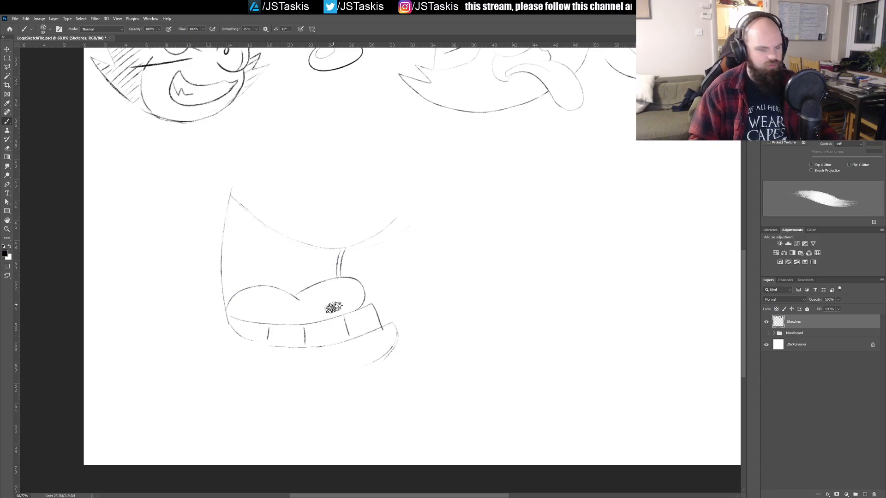
{"action": "key", "text": "bracketleft"}
{"action": "key", "text": "bracketleft"}
{"action": "key", "text": "bracketleft"}
{"action": "key", "text": "bracketleft"}
{"action": "mouse_move", "coordinate": [248, 199]}
{"action": "left_mouse_down"}
{"action": "mouse_move", "coordinate": [257, 215]}
{"action": "mouse_move", "coordinate": [307, 244]}
{"action": "mouse_move", "coordinate": [295, 266]}
{"action": "mouse_move", "coordinate": [337, 260]}
{"action": "left_mouse_up"}
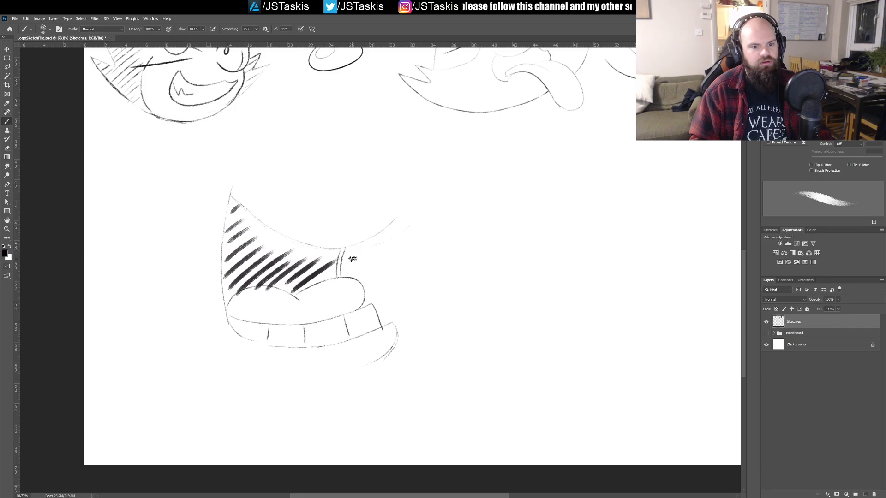
{"action": "key", "text": "ctrl+z"}
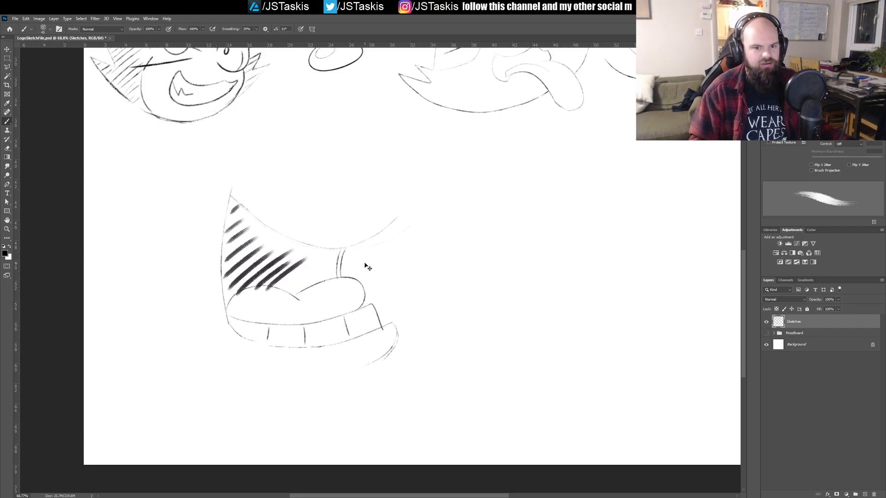
{"action": "key", "text": "ctrl+z"}
{"action": "key", "text": "ctrl+z"}
{"action": "key", "text": "ctrl+z"}
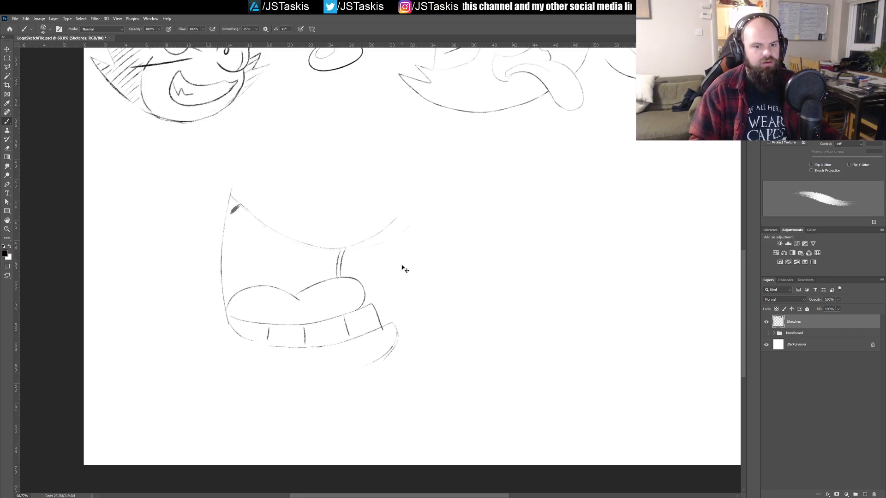
{"action": "key", "text": "ctrl+z"}
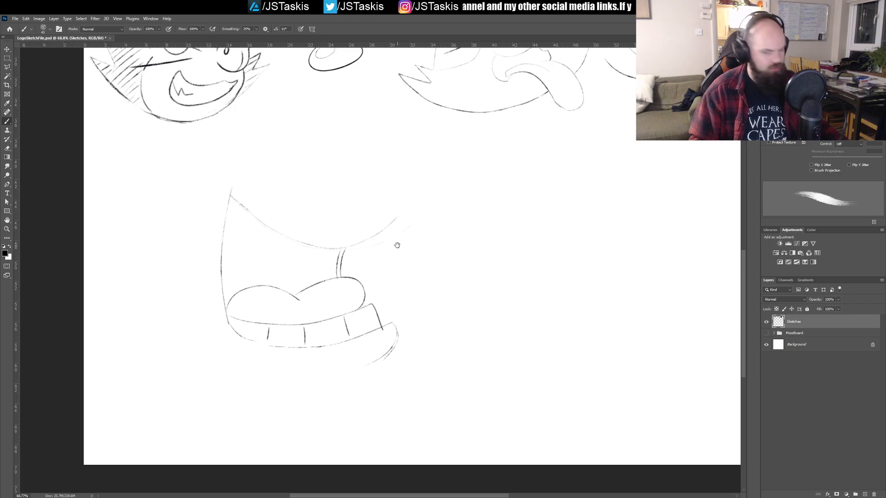
Step: Sketch a small rounded lip hanging below the far end of the mouth's upper edge with a thin brush
{"action": "left_click_drag", "start_coordinate": [397, 237], "coordinate": [389, 293]}
{"action": "key", "text": "bracketleft"}
{"action": "key", "text": "bracketleft"}
{"action": "key", "text": "bracketleft"}
{"action": "key", "text": "bracketleft"}
{"action": "key", "text": "bracketleft"}
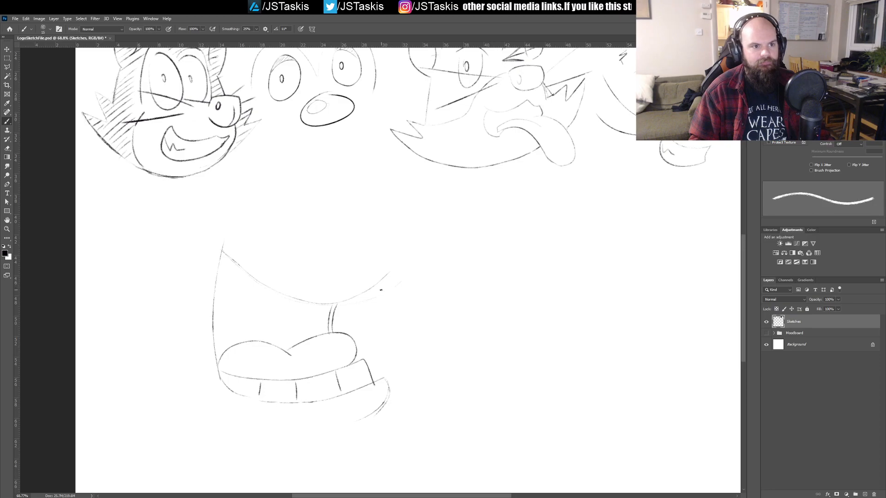
{"action": "mouse_move", "coordinate": [364, 291]}
{"action": "left_mouse_down"}
{"action": "mouse_move", "coordinate": [395, 298]}
{"action": "mouse_move", "coordinate": [399, 243]}
{"action": "left_mouse_up"}
{"action": "key", "text": "ctrl+z"}
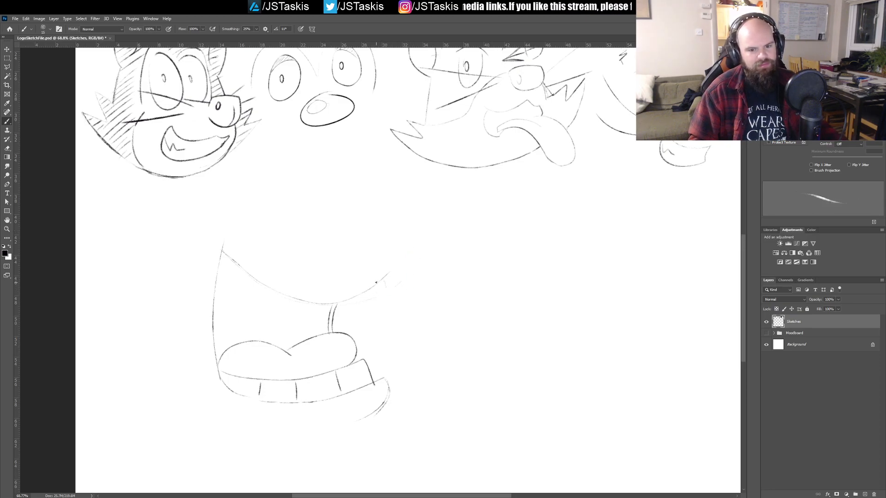
{"action": "left_click_drag", "start_coordinate": [372, 288], "coordinate": [413, 279]}
Step: Draw a large rounded nose outline with a sloping top edge above the tip of the upper lip
{"action": "mouse_move", "coordinate": [347, 256]}
{"action": "left_mouse_down"}
{"action": "mouse_move", "coordinate": [353, 216]}
{"action": "mouse_move", "coordinate": [370, 203]}
{"action": "mouse_move", "coordinate": [441, 246]}
{"action": "left_mouse_up"}
{"action": "key", "text": "ctrl+z"}
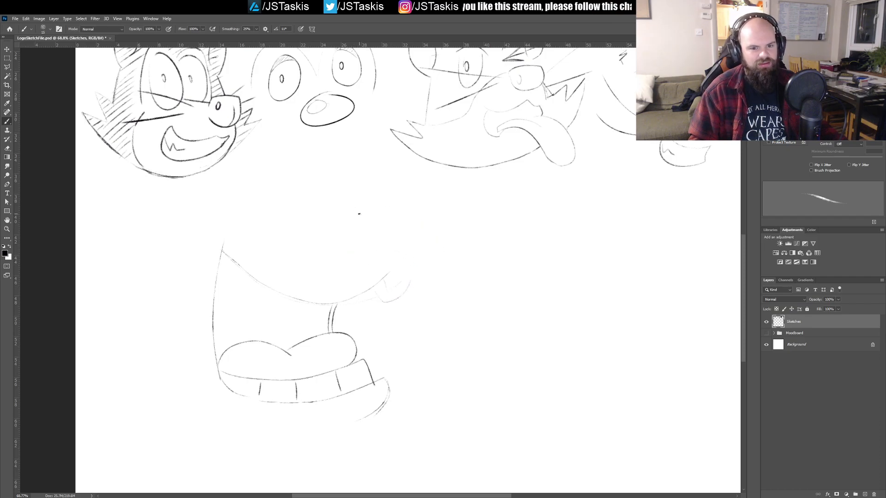
{"action": "left_click_drag", "start_coordinate": [365, 215], "coordinate": [424, 245]}
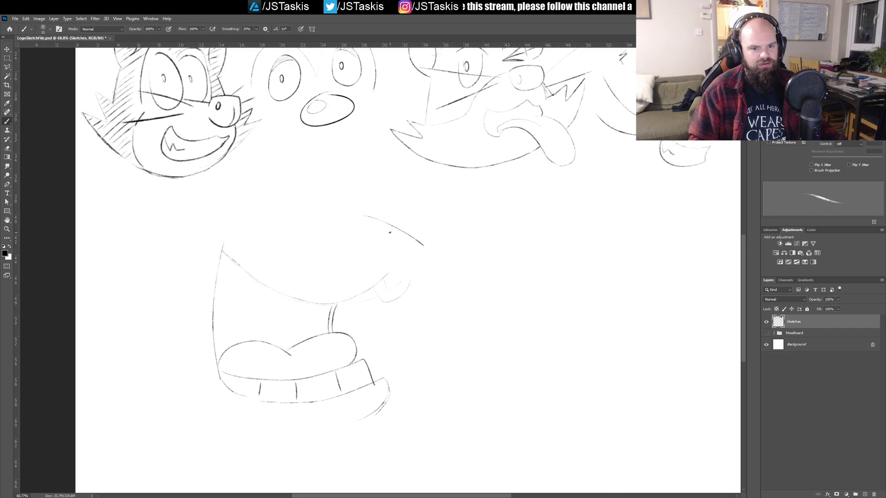
{"action": "mouse_move", "coordinate": [356, 223]}
{"action": "left_mouse_down"}
{"action": "mouse_move", "coordinate": [354, 250]}
{"action": "mouse_move", "coordinate": [431, 253]}
{"action": "left_mouse_up"}
{"action": "key", "text": "ctrl+z"}
{"action": "mouse_move", "coordinate": [356, 223]}
{"action": "left_mouse_down"}
{"action": "mouse_move", "coordinate": [353, 267]}
{"action": "mouse_move", "coordinate": [425, 257]}
{"action": "left_mouse_up"}
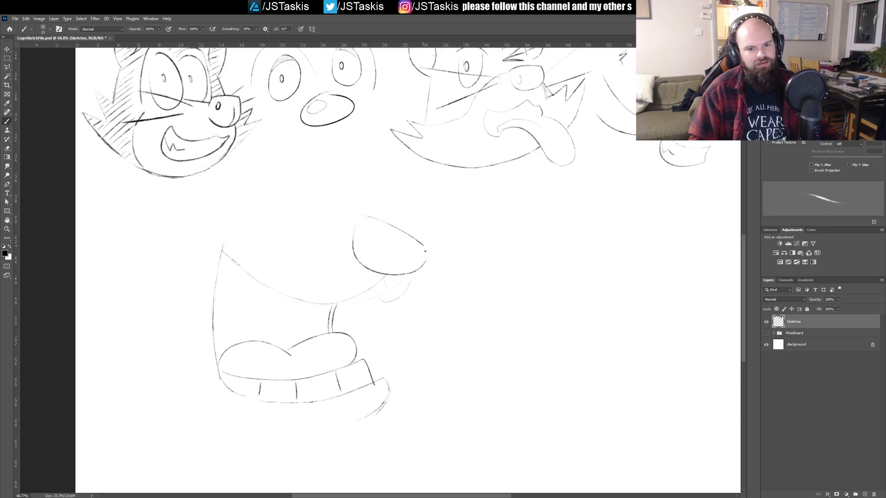
Step: Add a small oval highlight and a short curved line to the nose, and redraw the small lip beneath it
{"action": "left_click_drag", "start_coordinate": [360, 255], "coordinate": [369, 224]}
{"action": "key", "text": "ctrl+z"}
{"action": "mouse_move", "coordinate": [395, 259]}
{"action": "left_mouse_down"}
{"action": "mouse_move", "coordinate": [386, 274]}
{"action": "mouse_move", "coordinate": [400, 264]}
{"action": "left_mouse_up"}
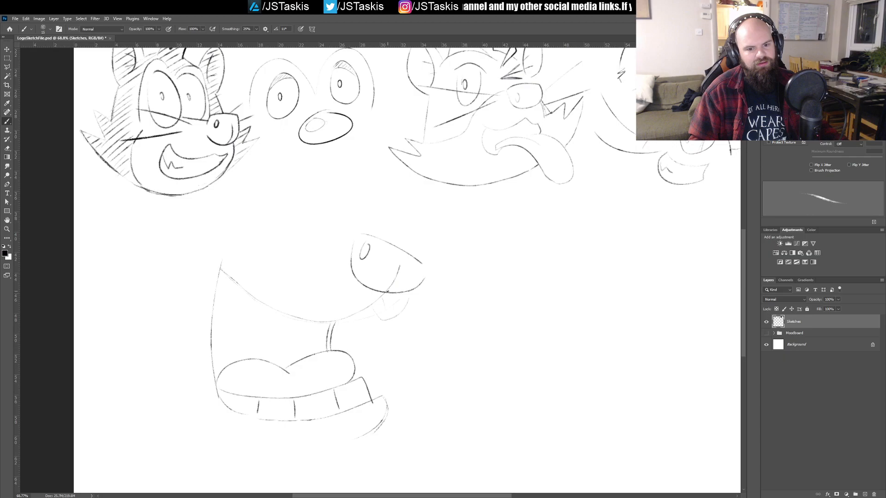
{"action": "left_click_drag", "start_coordinate": [365, 309], "coordinate": [409, 295]}
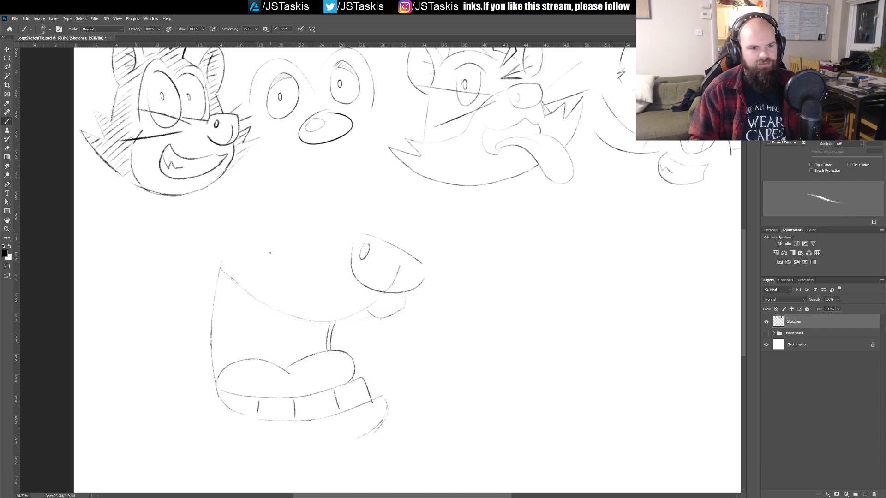
Step: Draw the gently arched top line of the muzzle running back from the nose
{"action": "mouse_move", "coordinate": [354, 239]}
{"action": "left_mouse_down"}
{"action": "mouse_move", "coordinate": [298, 229]}
{"action": "mouse_move", "coordinate": [230, 234]}
{"action": "left_mouse_up"}
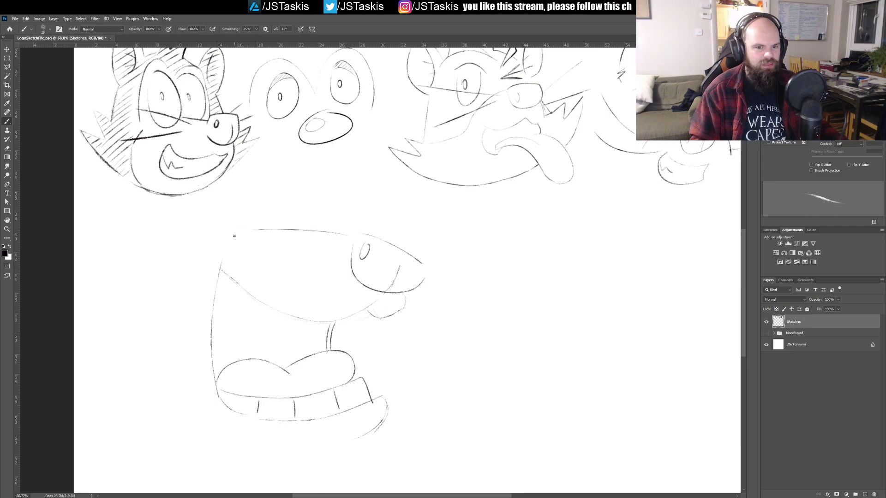
{"action": "key", "text": "ctrl+z"}
{"action": "mouse_move", "coordinate": [343, 236]}
{"action": "left_mouse_down"}
{"action": "mouse_move", "coordinate": [316, 226]}
{"action": "mouse_move", "coordinate": [244, 240]}
{"action": "left_mouse_up"}
{"action": "key", "text": "ctrl+z"}
{"action": "left_click_drag", "start_coordinate": [341, 234], "coordinate": [253, 243]}
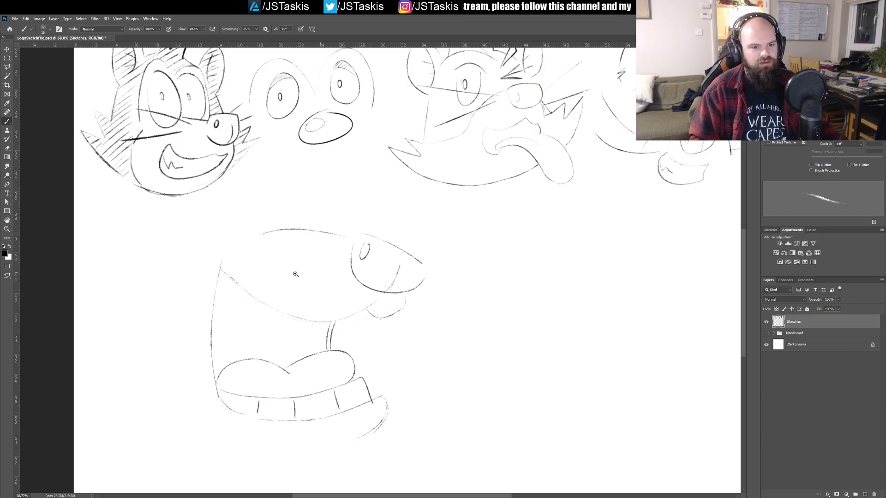
Step: Scale the selected mouth and nose sketch down toward its lower corner, deselect it, and save the file
{"action": "scroll", "coordinate": [305, 276], "scroll_direction": "down", "scroll_amount": 5}
{"action": "key", "text": "m"}
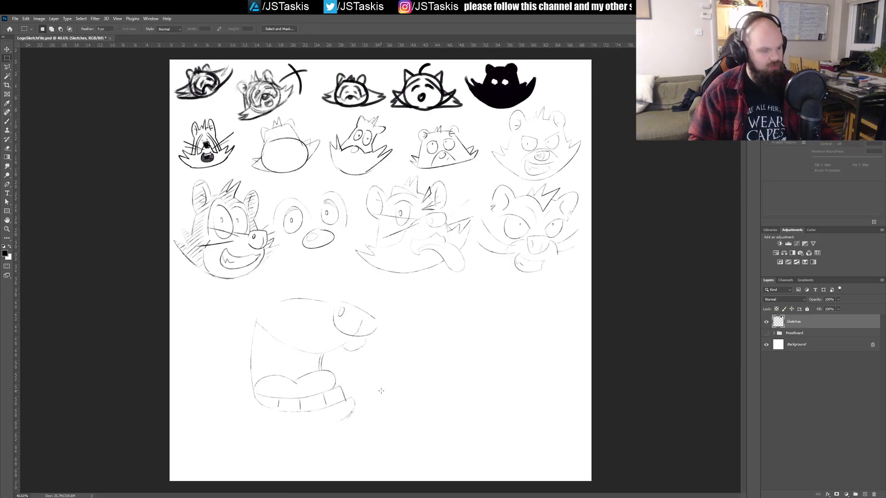
{"action": "mouse_move", "coordinate": [274, 320]}
{"action": "left_mouse_down"}
{"action": "mouse_move", "coordinate": [395, 420]}
{"action": "mouse_move", "coordinate": [391, 434]}
{"action": "left_mouse_up"}
{"action": "key", "text": "ctrl+t"}
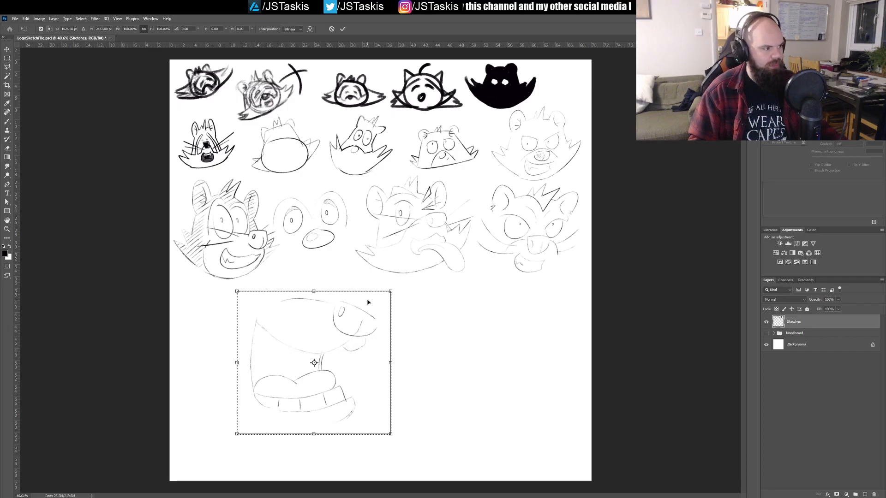
{"action": "left_click_drag", "start_coordinate": [391, 290], "coordinate": [332, 329]}
{"action": "key", "text": "Return"}
{"action": "key", "text": "ctrl+d"}
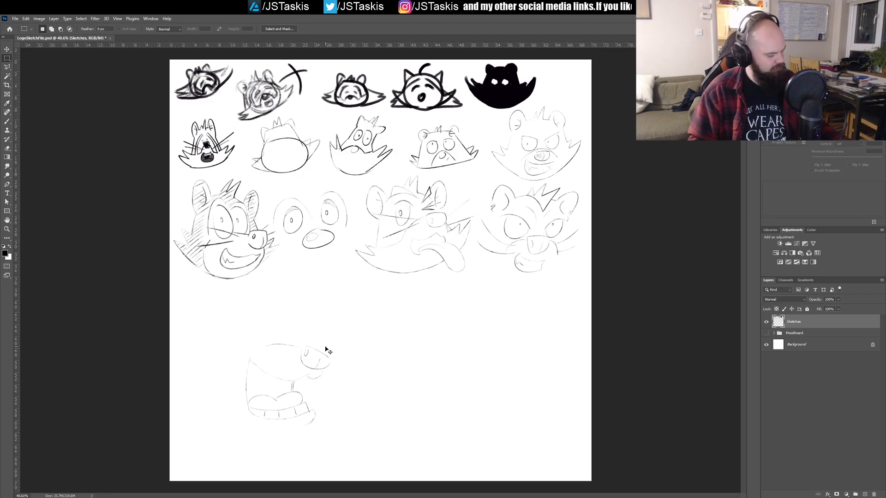
{"action": "key", "text": "b"}
{"action": "key", "text": "ctrl+s"}
Step: Draw two tall oval eyes with small oval pupils above the muzzle, the far eye narrower
{"action": "mouse_move", "coordinate": [312, 334]}
{"action": "left_mouse_down"}
{"action": "mouse_move", "coordinate": [338, 332]}
{"action": "mouse_move", "coordinate": [358, 316]}
{"action": "left_mouse_up"}
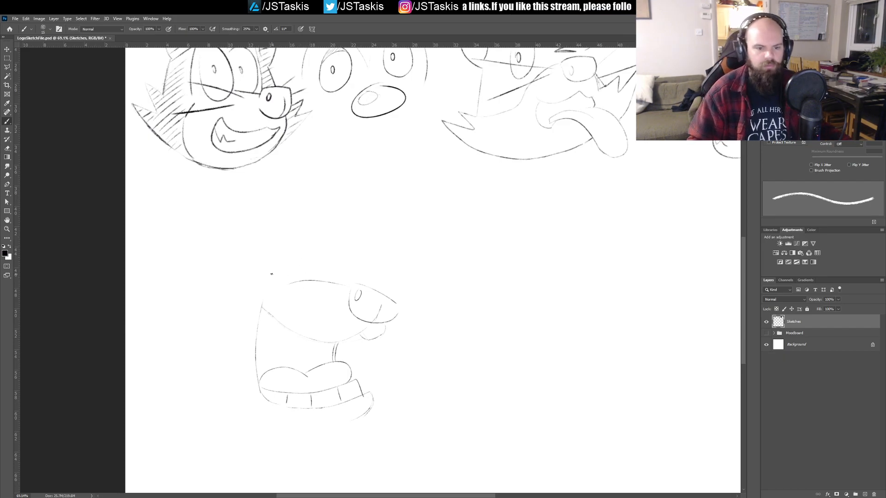
{"action": "left_click_drag", "start_coordinate": [293, 281], "coordinate": [266, 236]}
{"action": "key", "text": "ctrl+z"}
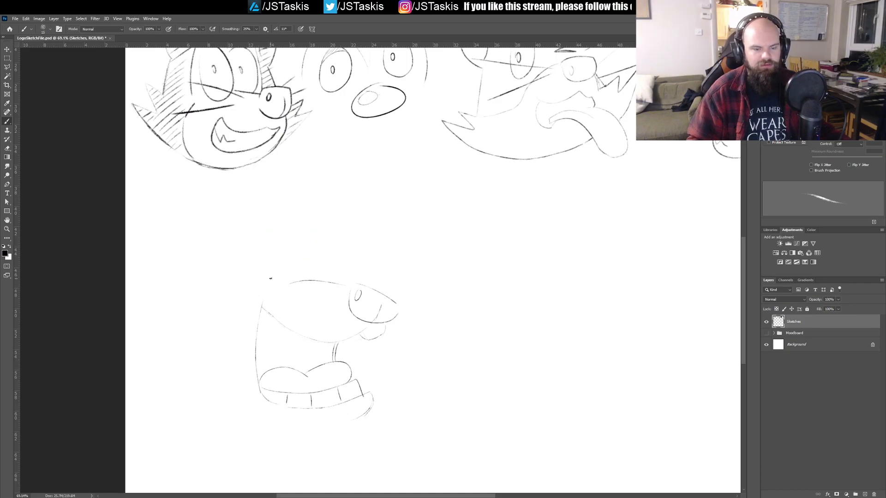
{"action": "mouse_move", "coordinate": [275, 280]}
{"action": "left_mouse_down"}
{"action": "mouse_move", "coordinate": [264, 261]}
{"action": "mouse_move", "coordinate": [298, 273]}
{"action": "left_mouse_up"}
{"action": "key", "text": "ctrl+z"}
{"action": "left_click_drag", "start_coordinate": [262, 244], "coordinate": [259, 261]}
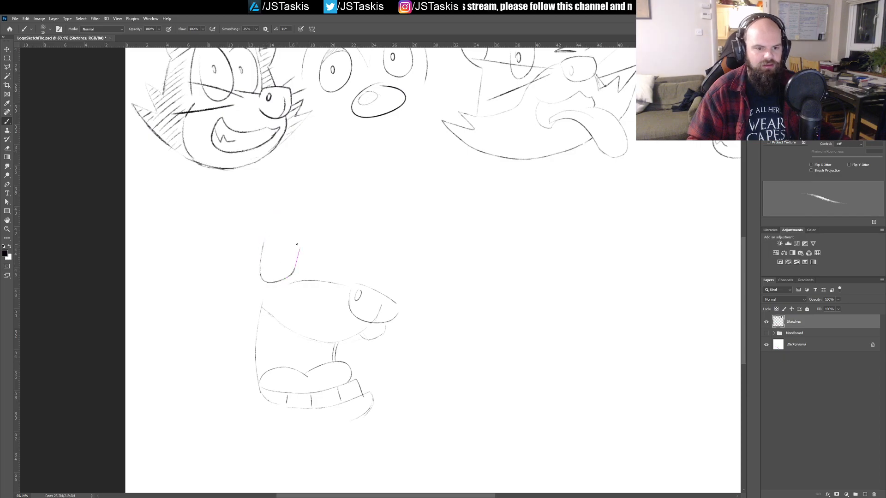
{"action": "key", "text": "ctrl+z"}
{"action": "mouse_move", "coordinate": [259, 247]}
{"action": "left_mouse_down"}
{"action": "mouse_move", "coordinate": [300, 273]}
{"action": "mouse_move", "coordinate": [272, 226]}
{"action": "mouse_move", "coordinate": [265, 238]}
{"action": "mouse_move", "coordinate": [293, 251]}
{"action": "mouse_move", "coordinate": [262, 239]}
{"action": "left_mouse_up"}
{"action": "key", "text": "ctrl+z"}
{"action": "key", "text": "ctrl+z"}
{"action": "key", "text": "ctrl+z"}
{"action": "key", "text": "ctrl+z"}
{"action": "key", "text": "ctrl+z"}
{"action": "mouse_move", "coordinate": [276, 284]}
{"action": "left_mouse_down"}
{"action": "mouse_move", "coordinate": [260, 263]}
{"action": "mouse_move", "coordinate": [283, 228]}
{"action": "mouse_move", "coordinate": [266, 240]}
{"action": "mouse_move", "coordinate": [274, 249]}
{"action": "mouse_move", "coordinate": [326, 245]}
{"action": "mouse_move", "coordinate": [302, 256]}
{"action": "mouse_move", "coordinate": [331, 261]}
{"action": "mouse_move", "coordinate": [303, 267]}
{"action": "mouse_move", "coordinate": [329, 279]}
{"action": "mouse_move", "coordinate": [297, 261]}
{"action": "mouse_move", "coordinate": [369, 279]}
{"action": "mouse_move", "coordinate": [394, 262]}
{"action": "mouse_move", "coordinate": [302, 235]}
{"action": "left_mouse_up"}
{"action": "key", "text": "ctrl+z"}
{"action": "key", "text": "ctrl+z"}
{"action": "key", "text": "ctrl+z"}
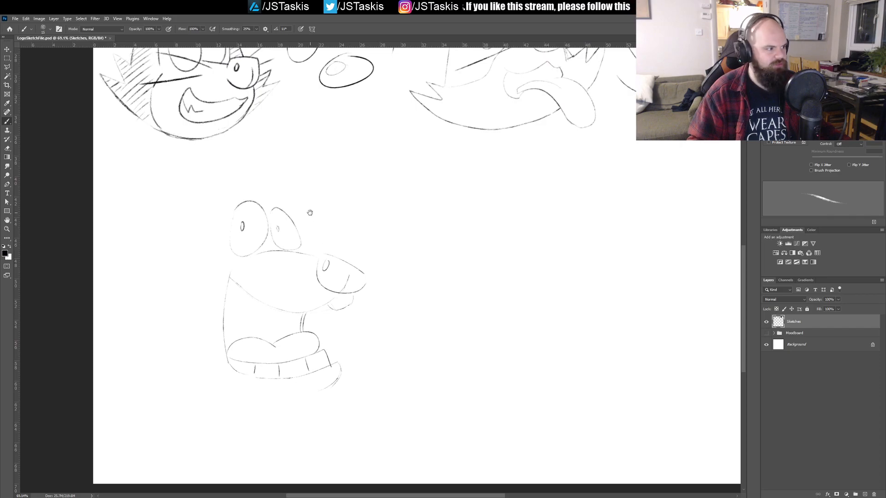
Step: Try to draw a large rounded shape above the eyes
{"action": "mouse_move", "coordinate": [260, 170]}
{"action": "left_mouse_down"}
{"action": "mouse_move", "coordinate": [255, 216]}
{"action": "mouse_move", "coordinate": [290, 188]}
{"action": "mouse_move", "coordinate": [287, 208]}
{"action": "mouse_move", "coordinate": [342, 180]}
{"action": "mouse_move", "coordinate": [275, 187]}
{"action": "mouse_move", "coordinate": [303, 199]}
{"action": "left_mouse_up"}
{"action": "key", "text": "ctrl+z"}
{"action": "key", "text": "ctrl+z"}
{"action": "key", "text": "ctrl+z"}
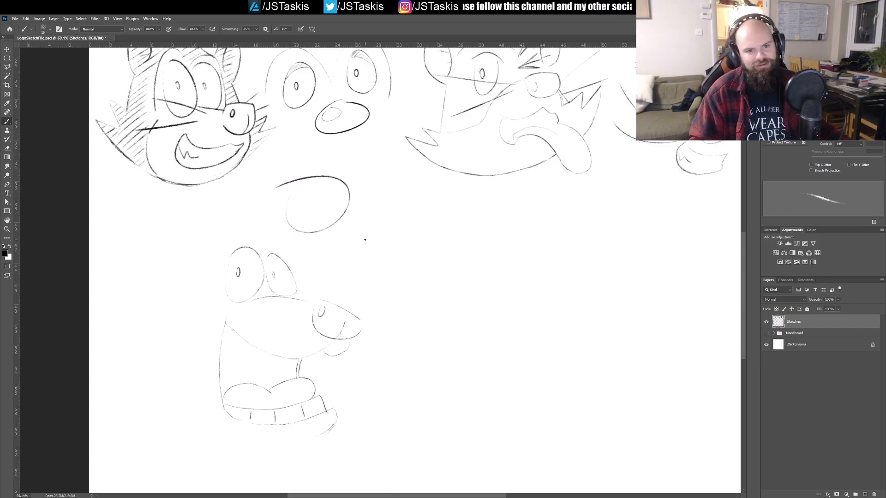
Step: Draw the top of the head with a spiky hair tuft, and the near rounded ear with its inner lines
{"action": "key", "text": "ctrl+z"}
{"action": "mouse_move", "coordinate": [227, 233]}
{"action": "left_mouse_down"}
{"action": "mouse_move", "coordinate": [256, 231]}
{"action": "mouse_move", "coordinate": [282, 214]}
{"action": "mouse_move", "coordinate": [279, 240]}
{"action": "mouse_move", "coordinate": [292, 245]}
{"action": "left_mouse_up"}
{"action": "mouse_move", "coordinate": [232, 234]}
{"action": "left_mouse_down"}
{"action": "mouse_move", "coordinate": [287, 207]}
{"action": "mouse_move", "coordinate": [280, 240]}
{"action": "mouse_move", "coordinate": [212, 202]}
{"action": "left_mouse_up"}
{"action": "key", "text": "ctrl+z"}
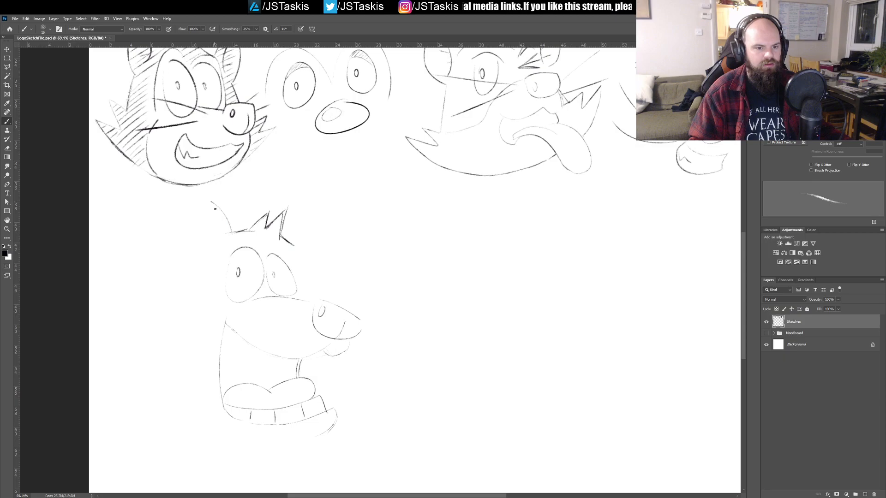
{"action": "left_click_drag", "start_coordinate": [210, 201], "coordinate": [213, 276]}
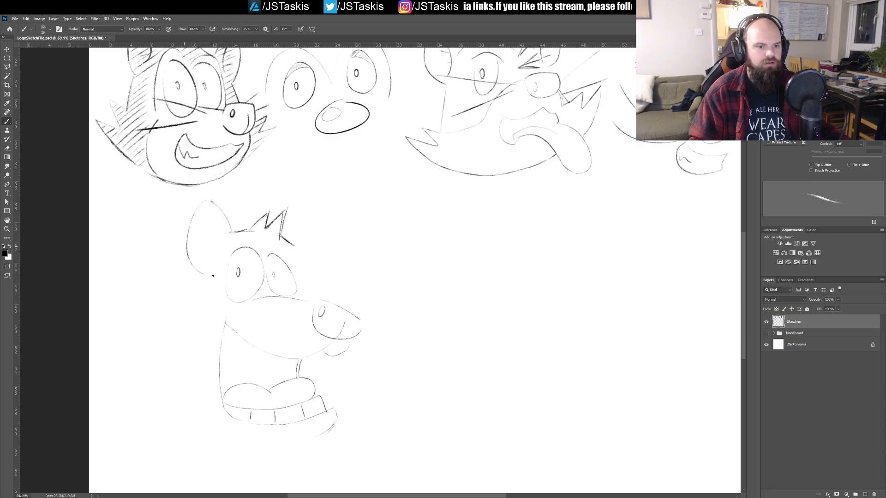
{"action": "key", "text": "ctrl+z"}
{"action": "left_click_drag", "start_coordinate": [210, 200], "coordinate": [202, 269]}
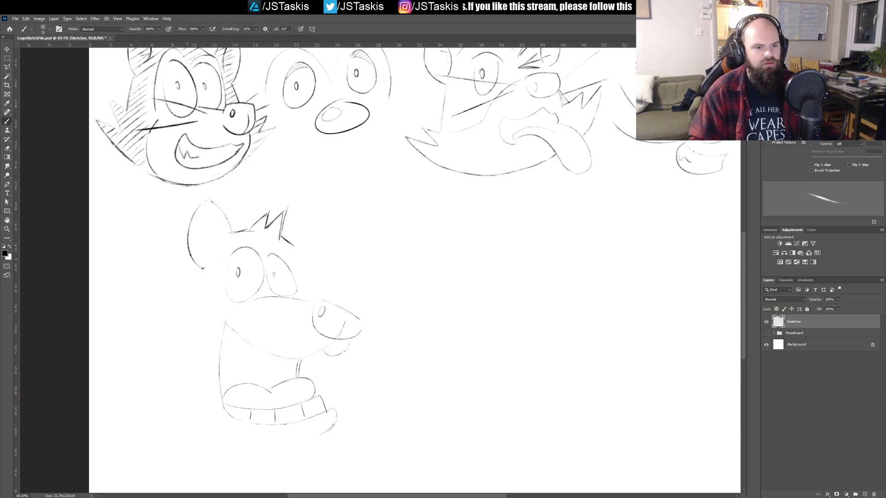
{"action": "mouse_move", "coordinate": [217, 200]}
{"action": "left_mouse_down"}
{"action": "mouse_move", "coordinate": [230, 231]}
{"action": "mouse_move", "coordinate": [206, 255]}
{"action": "left_mouse_up"}
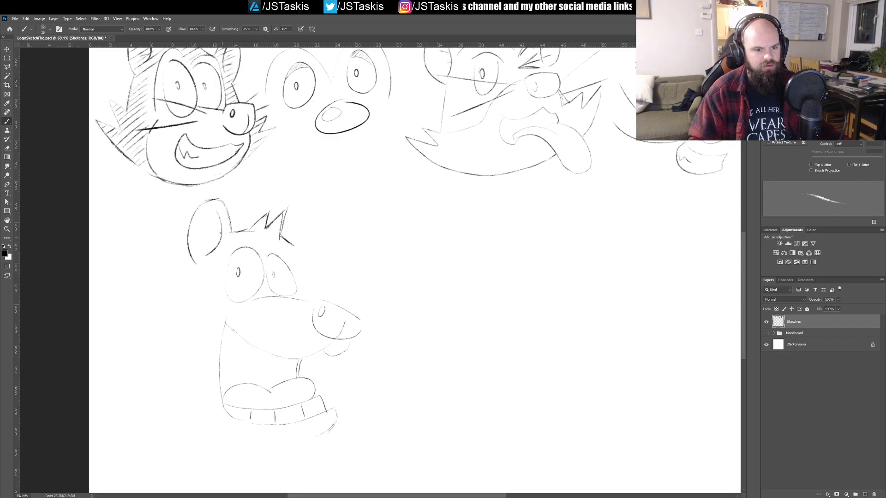
{"action": "left_click_drag", "start_coordinate": [216, 241], "coordinate": [206, 242]}
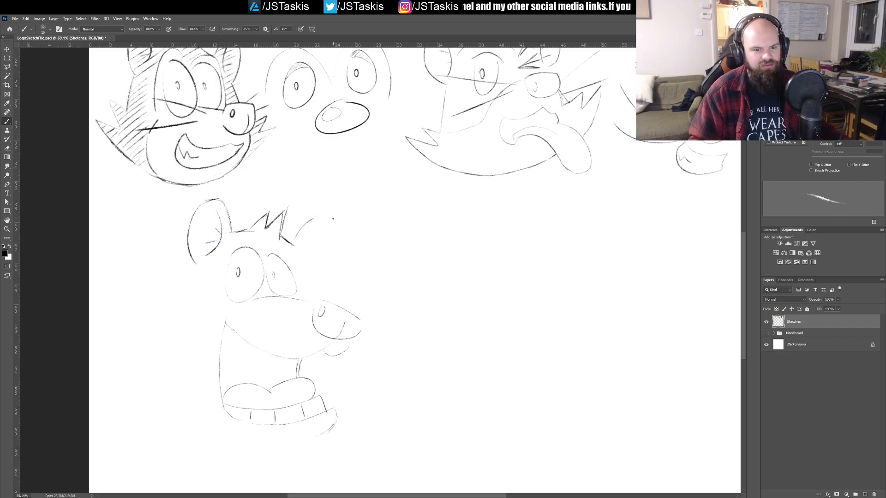
Step: Draw the far ear with its inner lines and the side of the face running down to the muzzle
{"action": "mouse_move", "coordinate": [315, 221]}
{"action": "left_mouse_down"}
{"action": "mouse_move", "coordinate": [320, 263]}
{"action": "mouse_move", "coordinate": [303, 276]}
{"action": "left_mouse_up"}
{"action": "left_click_drag", "start_coordinate": [306, 240], "coordinate": [301, 264]}
{"action": "left_click_drag", "start_coordinate": [332, 379], "coordinate": [312, 250]}
{"action": "left_click_drag", "start_coordinate": [282, 153], "coordinate": [300, 241]}
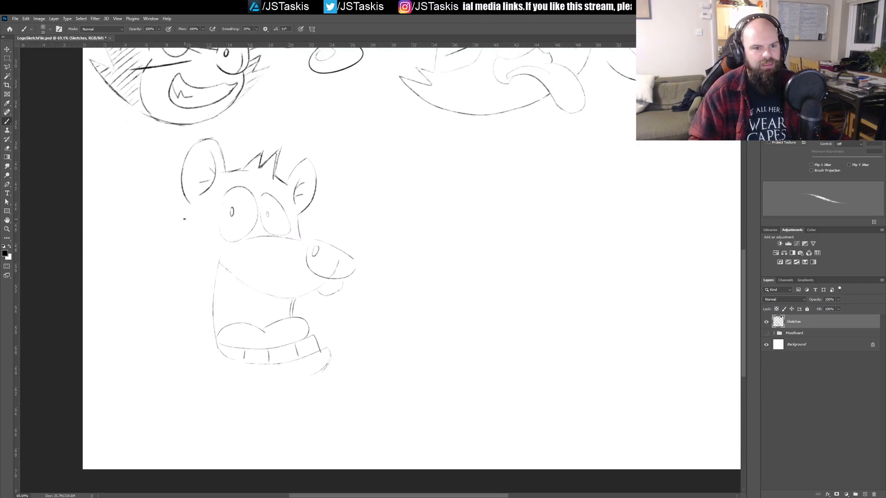
Step: Draw spiky cheek fur on both sides of the head, with curved lower edges running in toward the jaw
{"action": "mouse_move", "coordinate": [187, 210]}
{"action": "left_mouse_down"}
{"action": "mouse_move", "coordinate": [162, 266]}
{"action": "mouse_move", "coordinate": [129, 243]}
{"action": "mouse_move", "coordinate": [138, 288]}
{"action": "mouse_move", "coordinate": [109, 265]}
{"action": "mouse_move", "coordinate": [190, 355]}
{"action": "left_mouse_up"}
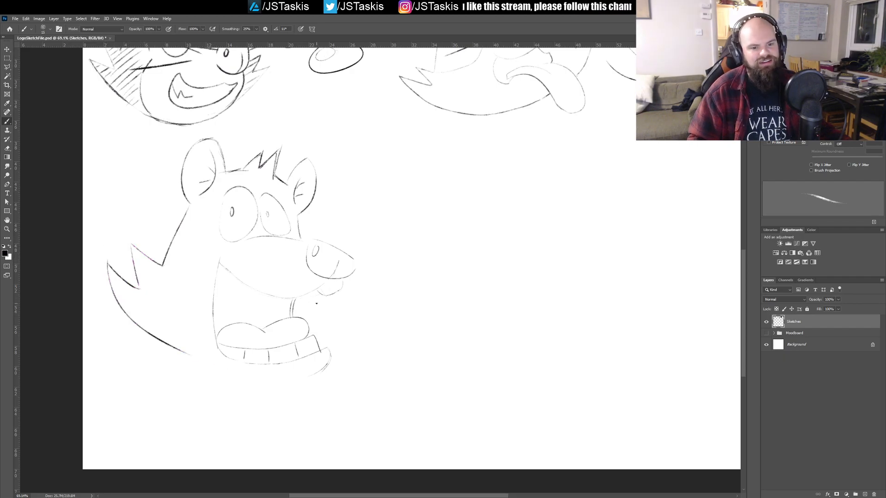
{"action": "mouse_move", "coordinate": [332, 294]}
{"action": "left_mouse_down"}
{"action": "mouse_move", "coordinate": [365, 295]}
{"action": "mouse_move", "coordinate": [328, 312]}
{"action": "mouse_move", "coordinate": [367, 320]}
{"action": "mouse_move", "coordinate": [326, 351]}
{"action": "left_mouse_up"}
{"action": "key", "text": "ctrl+z"}
{"action": "key", "text": "ctrl+z"}
{"action": "key", "text": "ctrl+shift+z"}
{"action": "left_click_drag", "start_coordinate": [332, 294], "coordinate": [356, 303]}
{"action": "key", "text": "ctrl+z"}
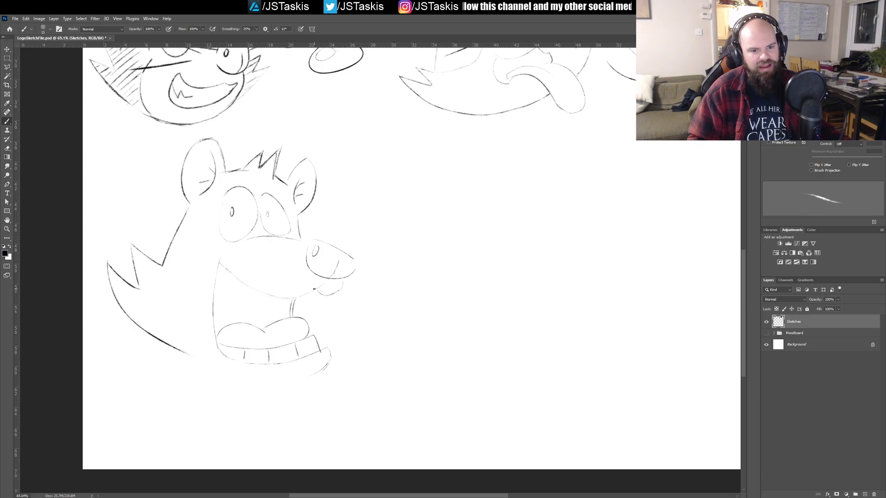
{"action": "mouse_move", "coordinate": [320, 301]}
{"action": "left_mouse_down"}
{"action": "mouse_move", "coordinate": [359, 301]}
{"action": "mouse_move", "coordinate": [334, 321]}
{"action": "mouse_move", "coordinate": [370, 317]}
{"action": "mouse_move", "coordinate": [329, 353]}
{"action": "left_mouse_up"}
{"action": "key", "text": "ctrl+z"}
{"action": "mouse_move", "coordinate": [330, 296]}
{"action": "left_mouse_down"}
{"action": "mouse_move", "coordinate": [367, 298]}
{"action": "mouse_move", "coordinate": [334, 321]}
{"action": "mouse_move", "coordinate": [368, 320]}
{"action": "mouse_move", "coordinate": [330, 353]}
{"action": "left_mouse_up"}
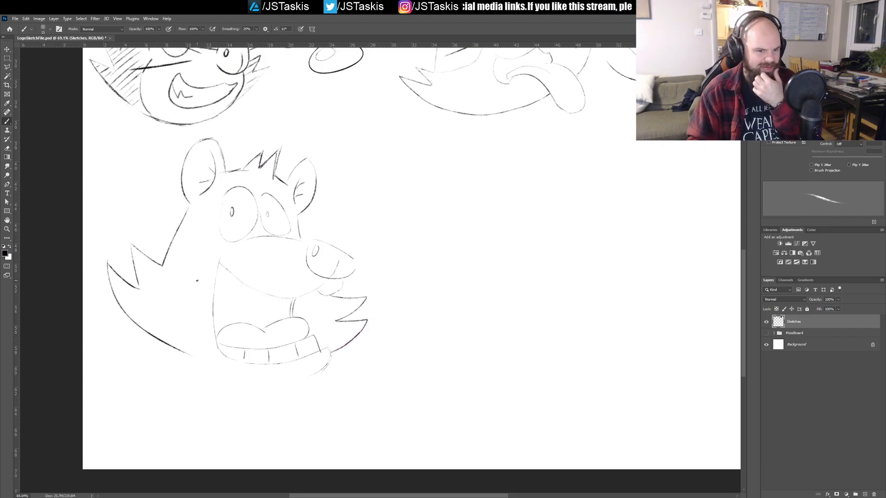
Step: Try to add an eye-mask contour from the near cheek fur to the muzzle and a cheek line beside the mouth
{"action": "mouse_move", "coordinate": [163, 265]}
{"action": "left_mouse_down"}
{"action": "mouse_move", "coordinate": [184, 269]}
{"action": "mouse_move", "coordinate": [190, 255]}
{"action": "mouse_move", "coordinate": [248, 237]}
{"action": "left_mouse_up"}
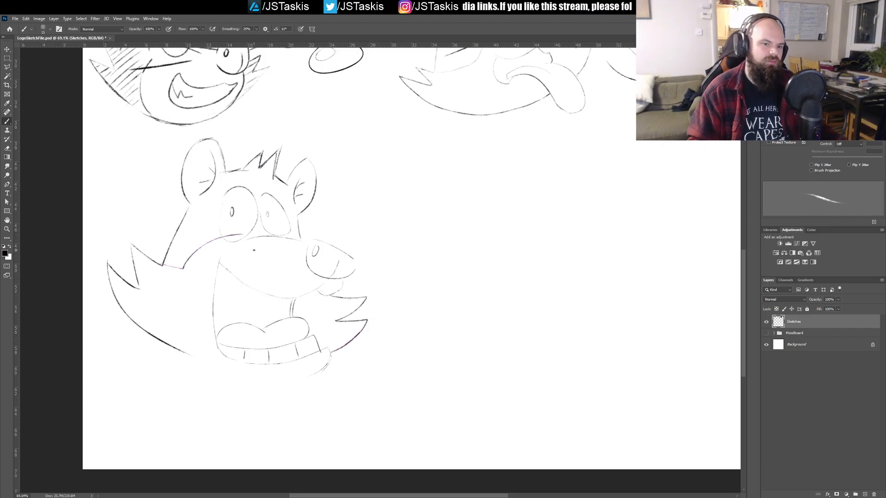
{"action": "key", "text": "ctrl+z"}
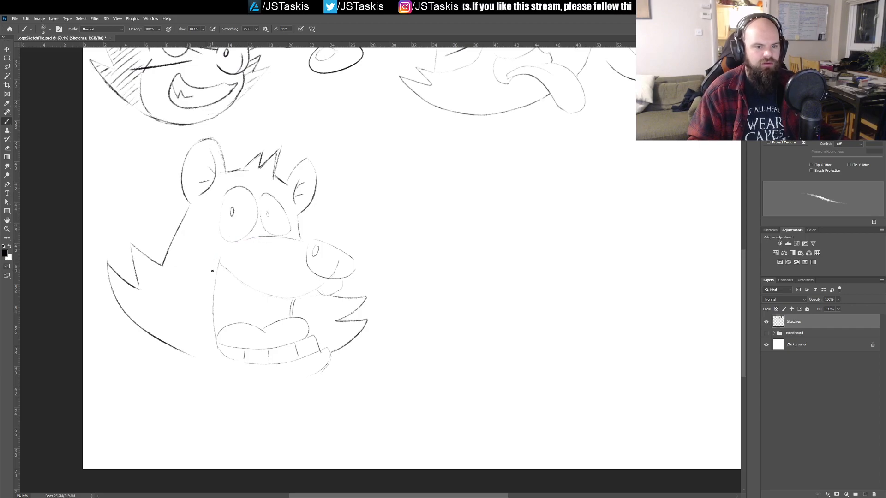
{"action": "left_click_drag", "start_coordinate": [212, 265], "coordinate": [206, 323]}
{"action": "key", "text": "ctrl+z"}
{"action": "mouse_move", "coordinate": [202, 275]}
{"action": "left_mouse_down"}
{"action": "mouse_move", "coordinate": [243, 244]}
{"action": "mouse_move", "coordinate": [200, 282]}
{"action": "mouse_move", "coordinate": [196, 312]}
{"action": "left_mouse_up"}
{"action": "key", "text": "ctrl+z"}
{"action": "key", "text": "ctrl+z"}
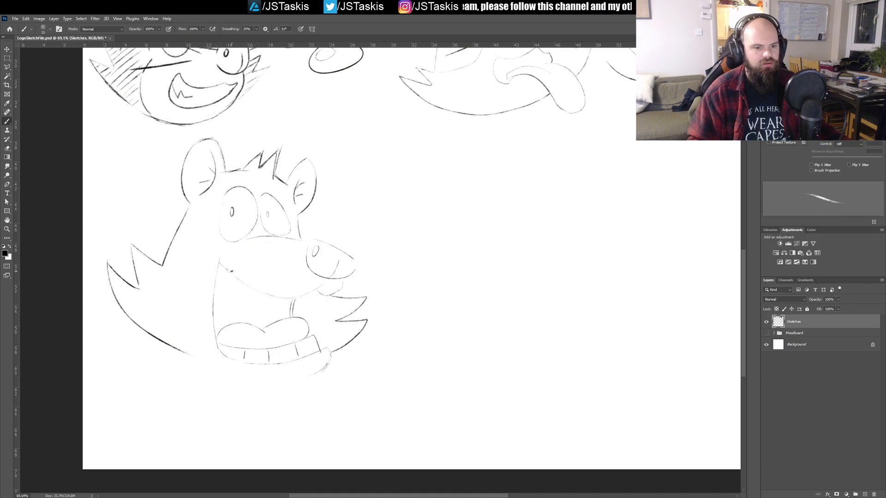
Step: Try straight whiskers on both sides of the open-mouthed head's muzzle
{"action": "mouse_move", "coordinate": [334, 244]}
{"action": "left_mouse_down"}
{"action": "mouse_move", "coordinate": [382, 227]}
{"action": "mouse_move", "coordinate": [398, 246]}
{"action": "left_mouse_up"}
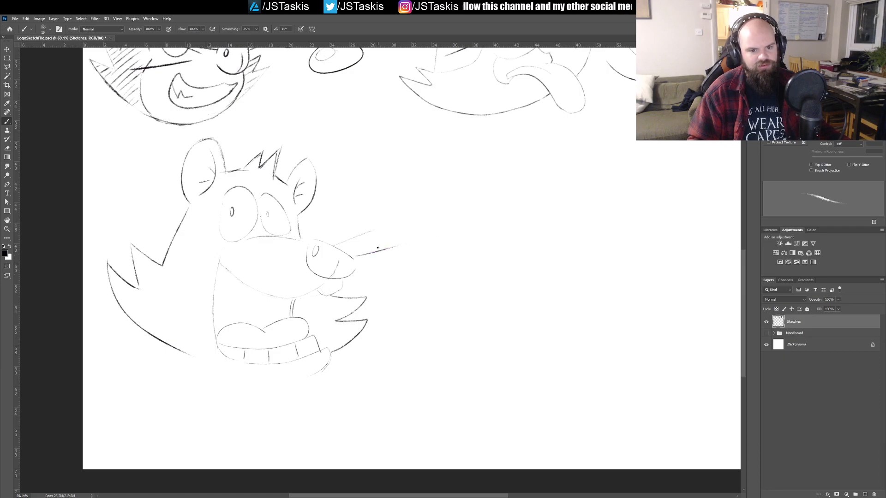
{"action": "left_click_drag", "start_coordinate": [216, 229], "coordinate": [150, 217]}
{"action": "left_click_drag", "start_coordinate": [269, 261], "coordinate": [173, 266]}
{"action": "key", "text": "ctrl+z"}
{"action": "key", "text": "ctrl+z"}
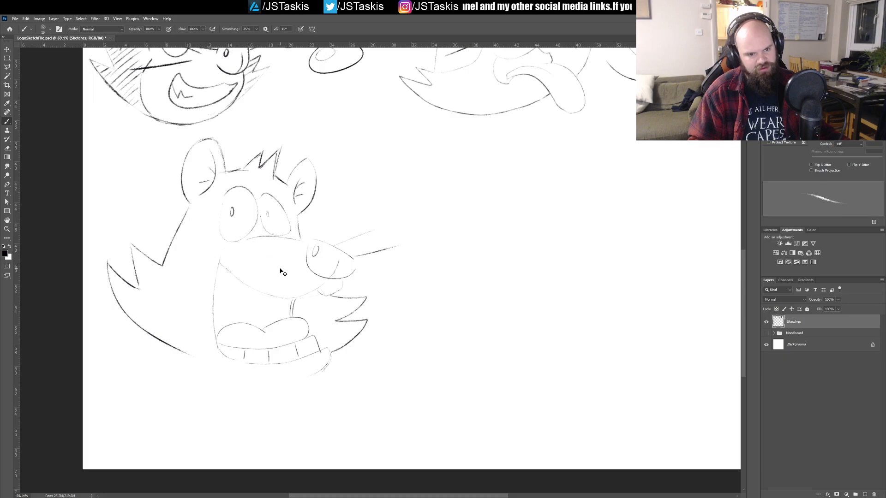
{"action": "left_click_drag", "start_coordinate": [252, 262], "coordinate": [138, 263]}
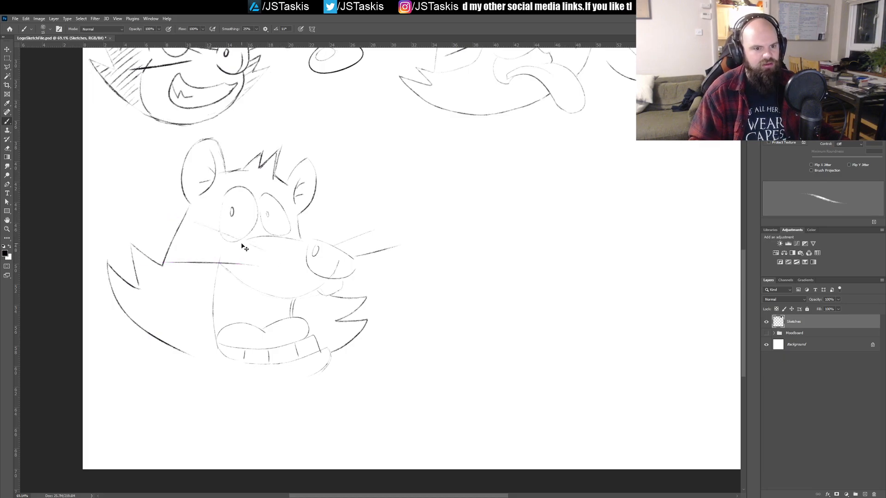
{"action": "key", "text": "ctrl+z"}
{"action": "key", "text": "ctrl+z"}
{"action": "key", "text": "ctrl+z"}
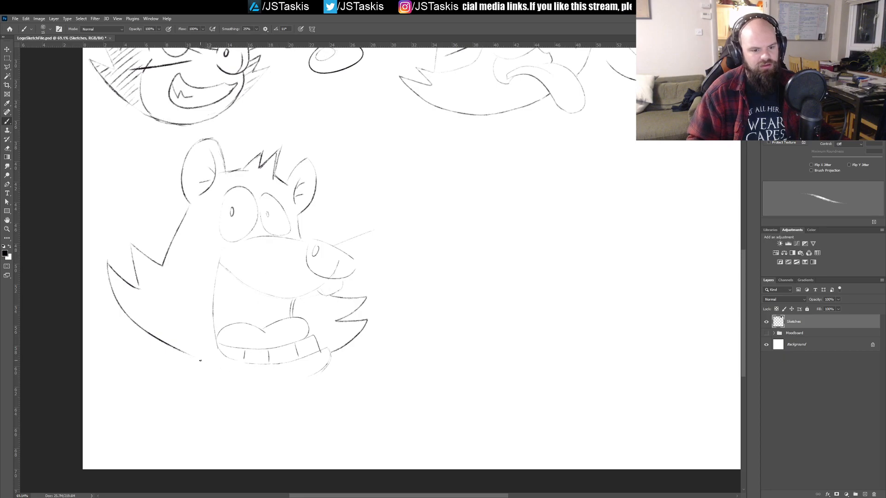
Step: Draw the curved chin beneath the lower teeth, joining both cheeks, and remove the leftover far whisker beside the nose
{"action": "mouse_move", "coordinate": [214, 364]}
{"action": "left_mouse_down"}
{"action": "mouse_move", "coordinate": [247, 387]}
{"action": "mouse_move", "coordinate": [286, 393]}
{"action": "mouse_move", "coordinate": [320, 378]}
{"action": "mouse_move", "coordinate": [328, 355]}
{"action": "left_mouse_up"}
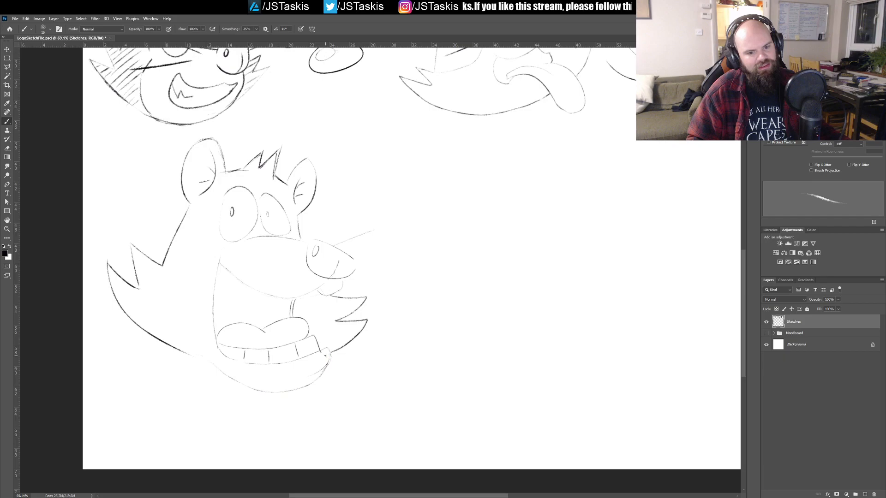
{"action": "mouse_move", "coordinate": [216, 366]}
{"action": "left_mouse_down"}
{"action": "mouse_move", "coordinate": [244, 386]}
{"action": "mouse_move", "coordinate": [280, 390]}
{"action": "left_mouse_up"}
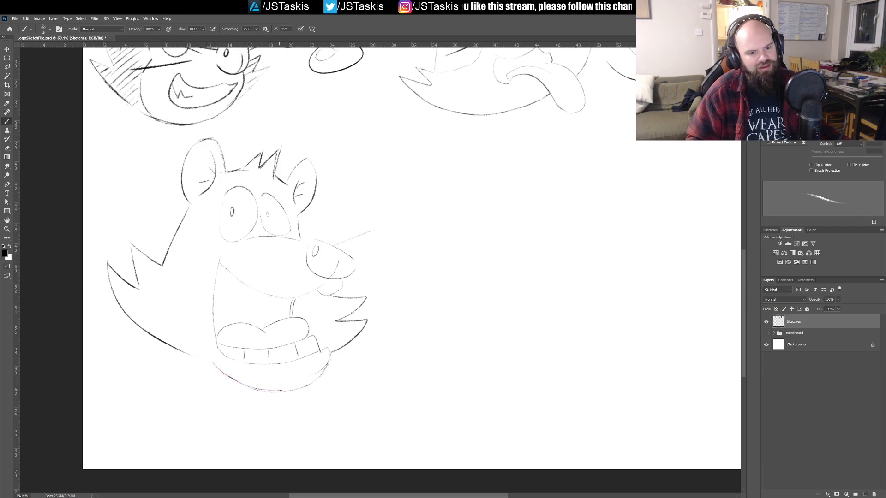
{"action": "mouse_move", "coordinate": [327, 366]}
{"action": "left_mouse_down"}
{"action": "mouse_move", "coordinate": [323, 345]}
{"action": "mouse_move", "coordinate": [316, 373]}
{"action": "mouse_move", "coordinate": [330, 373]}
{"action": "mouse_move", "coordinate": [326, 350]}
{"action": "mouse_move", "coordinate": [312, 387]}
{"action": "mouse_move", "coordinate": [286, 390]}
{"action": "left_mouse_up"}
{"action": "key", "text": "ctrl+z"}
{"action": "key", "text": "ctrl+z"}
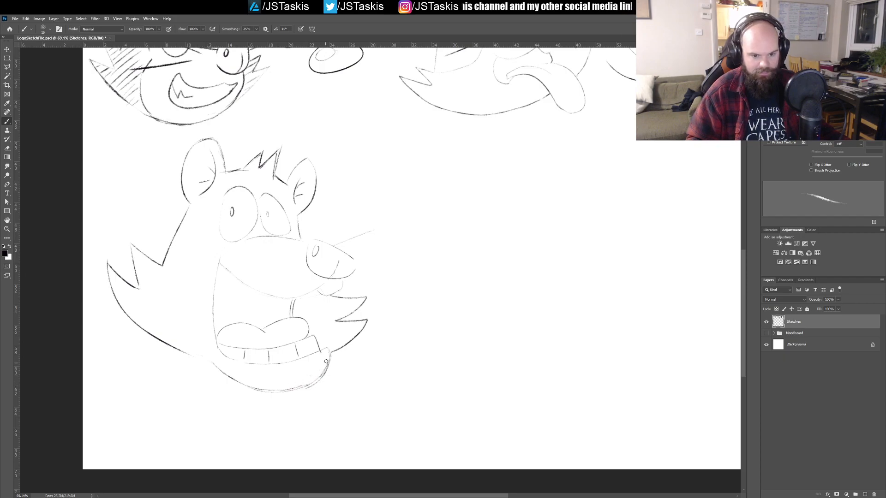
{"action": "mouse_move", "coordinate": [359, 230]}
{"action": "left_mouse_down"}
{"action": "mouse_move", "coordinate": [353, 290]}
{"action": "mouse_move", "coordinate": [330, 315]}
{"action": "mouse_move", "coordinate": [321, 291]}
{"action": "mouse_move", "coordinate": [304, 292]}
{"action": "mouse_move", "coordinate": [291, 278]}
{"action": "left_mouse_up"}
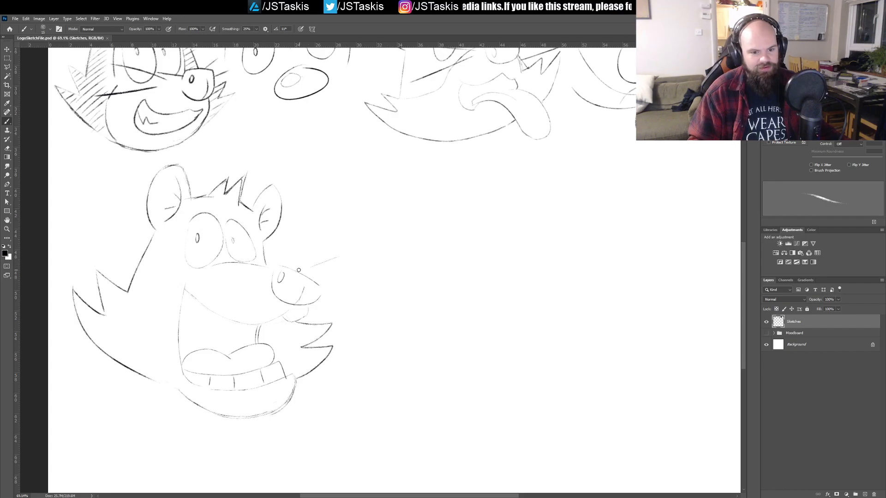
{"action": "key", "text": "ctrl+z"}
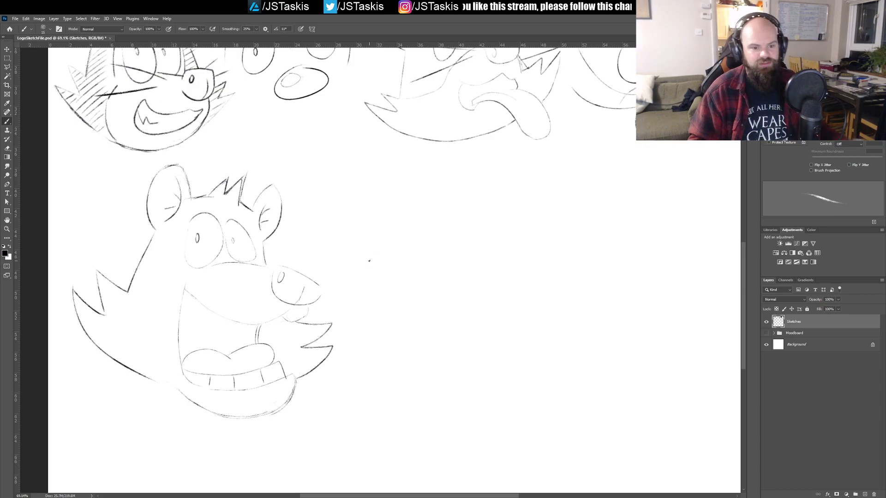
Step: Try a new head beside the open-mouthed one, starting with a rounded nose, small oval eyes and the upper lip
{"action": "mouse_move", "coordinate": [381, 239]}
{"action": "left_mouse_down"}
{"action": "mouse_move", "coordinate": [434, 238]}
{"action": "mouse_move", "coordinate": [394, 254]}
{"action": "mouse_move", "coordinate": [420, 267]}
{"action": "left_mouse_up"}
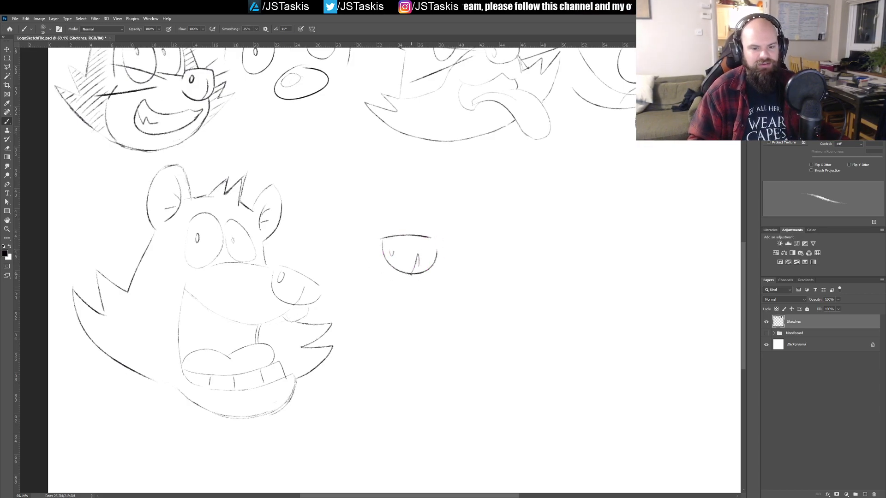
{"action": "left_click_drag", "start_coordinate": [362, 293], "coordinate": [438, 277]}
{"action": "mouse_move", "coordinate": [352, 212]}
{"action": "left_mouse_down"}
{"action": "mouse_move", "coordinate": [350, 234]}
{"action": "mouse_move", "coordinate": [350, 205]}
{"action": "mouse_move", "coordinate": [393, 220]}
{"action": "left_mouse_up"}
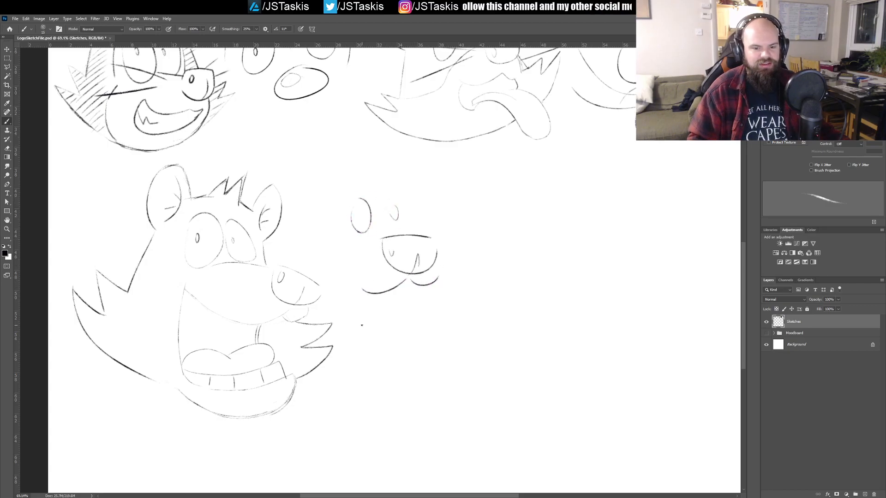
Step: Try an oversized open mouth on the new head, with a curved row of lower teeth and an outer jaw line
{"action": "mouse_move", "coordinate": [353, 307]}
{"action": "left_mouse_down"}
{"action": "mouse_move", "coordinate": [484, 394]}
{"action": "mouse_move", "coordinate": [484, 299]}
{"action": "left_mouse_up"}
{"action": "mouse_move", "coordinate": [437, 281]}
{"action": "left_mouse_down"}
{"action": "mouse_move", "coordinate": [465, 308]}
{"action": "mouse_move", "coordinate": [487, 300]}
{"action": "left_mouse_up"}
{"action": "left_click_drag", "start_coordinate": [379, 381], "coordinate": [492, 303]}
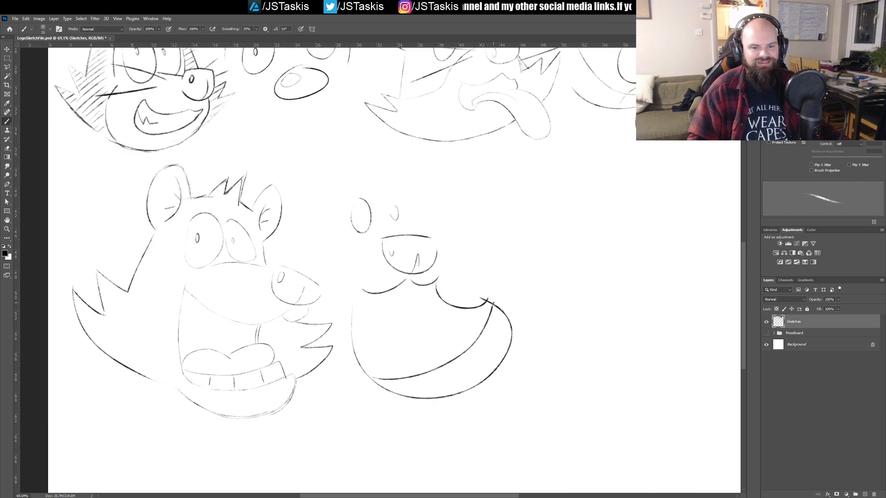
{"action": "left_click_drag", "start_coordinate": [495, 335], "coordinate": [504, 350]}
{"action": "left_click_drag", "start_coordinate": [449, 358], "coordinate": [468, 378]}
{"action": "left_click_drag", "start_coordinate": [415, 378], "coordinate": [423, 389]}
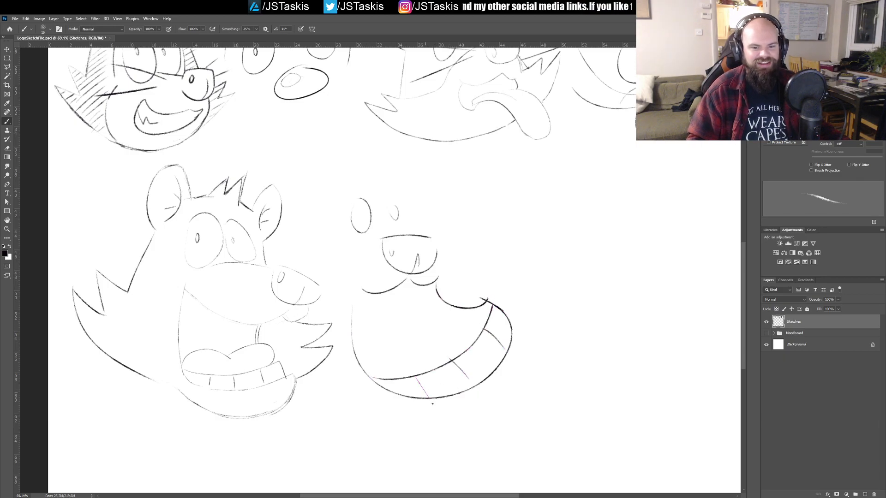
{"action": "mouse_move", "coordinate": [486, 295]}
{"action": "left_mouse_down"}
{"action": "mouse_move", "coordinate": [551, 364]}
{"action": "mouse_move", "coordinate": [515, 401]}
{"action": "left_mouse_up"}
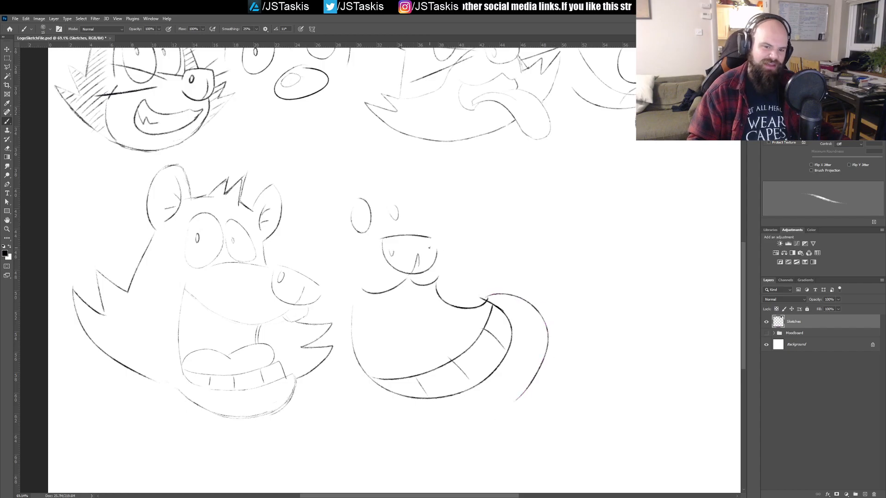
Step: Try spiky cheek fur above the new head's mouth corner and a tongue inside the mouth
{"action": "mouse_move", "coordinate": [442, 290]}
{"action": "left_mouse_down"}
{"action": "mouse_move", "coordinate": [499, 231]}
{"action": "mouse_move", "coordinate": [502, 293]}
{"action": "left_mouse_up"}
{"action": "mouse_move", "coordinate": [303, 343]}
{"action": "left_mouse_down"}
{"action": "mouse_move", "coordinate": [316, 382]}
{"action": "mouse_move", "coordinate": [249, 390]}
{"action": "left_mouse_up"}
{"action": "key", "text": "ctrl+z"}
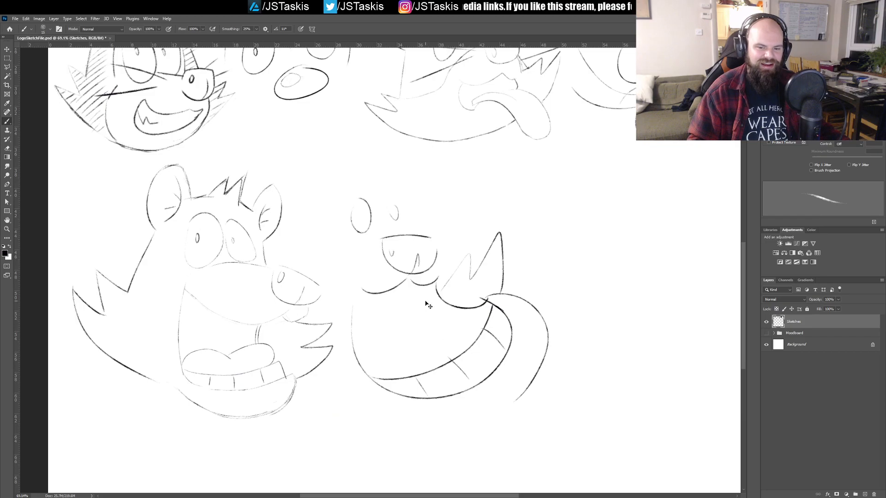
{"action": "key", "text": "ctrl+z"}
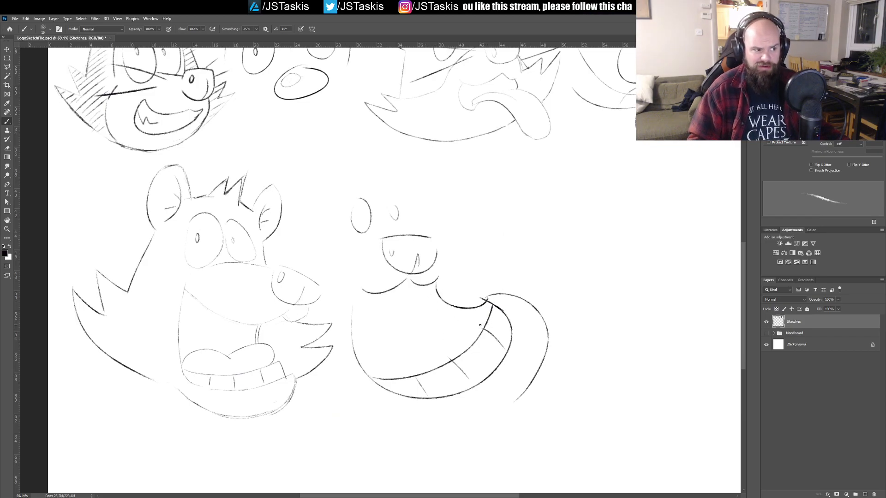
{"action": "mouse_move", "coordinate": [366, 364]}
{"action": "left_mouse_down"}
{"action": "mouse_move", "coordinate": [418, 357]}
{"action": "mouse_move", "coordinate": [443, 331]}
{"action": "mouse_move", "coordinate": [466, 350]}
{"action": "left_mouse_up"}
{"action": "mouse_move", "coordinate": [366, 346]}
{"action": "left_mouse_down"}
{"action": "mouse_move", "coordinate": [368, 315]}
{"action": "mouse_move", "coordinate": [399, 303]}
{"action": "mouse_move", "coordinate": [417, 344]}
{"action": "left_mouse_up"}
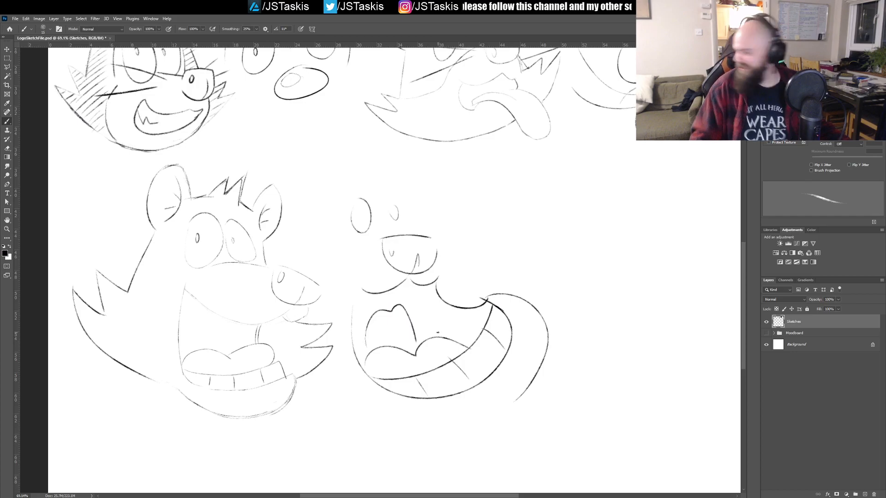
Step: Undo every stroke of the new head beside the open-mouthed raccoon
{"action": "key", "text": "ctrl+z"}
{"action": "key", "text": "ctrl+z"}
{"action": "key", "text": "ctrl+z"}
{"action": "key", "text": "ctrl+z"}
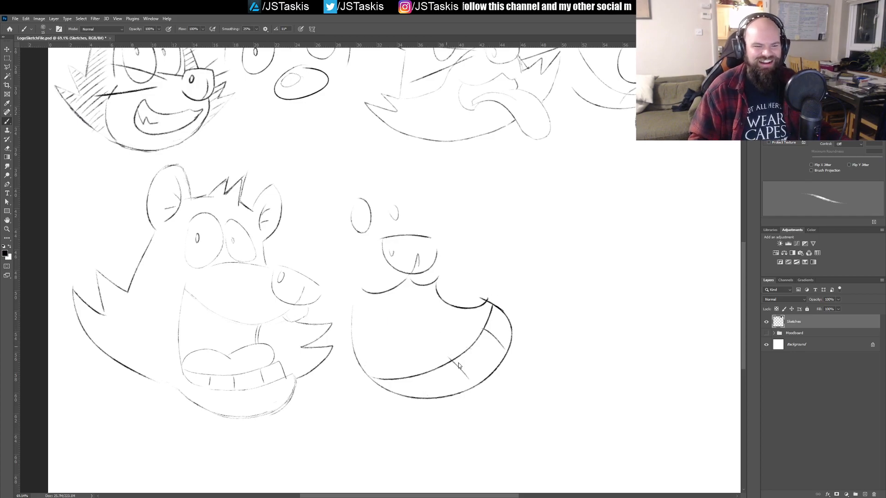
{"action": "key", "text": "ctrl+z"}
{"action": "key", "text": "ctrl+z"}
{"action": "key", "text": "ctrl+z"}
{"action": "key", "text": "ctrl+z"}
{"action": "key", "text": "ctrl+z"}
{"action": "key", "text": "ctrl+z"}
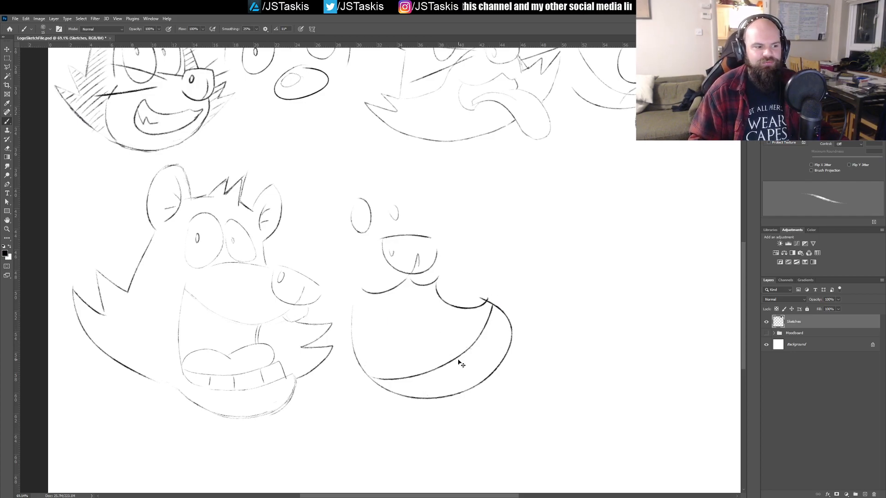
{"action": "key", "text": "ctrl+z"}
{"action": "key", "text": "ctrl+z"}
{"action": "key", "text": "ctrl+z"}
{"action": "key", "text": "ctrl+z"}
{"action": "key", "text": "ctrl+z"}
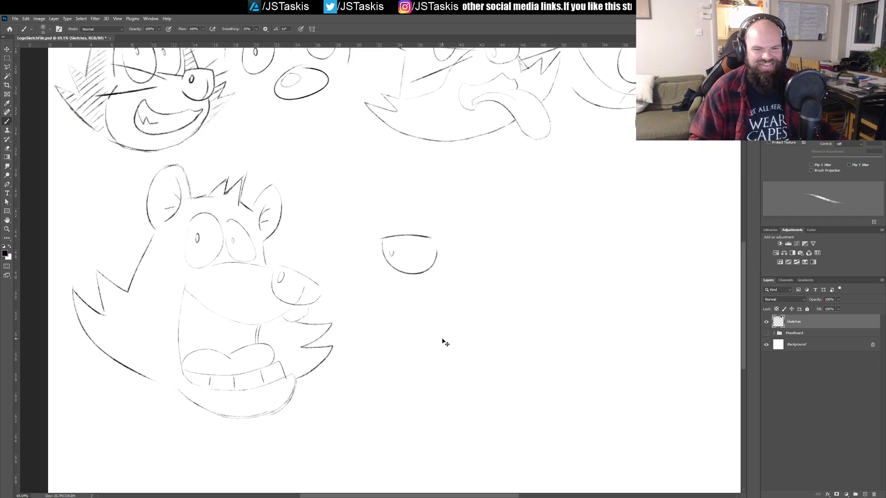
{"action": "key", "text": "ctrl+z"}
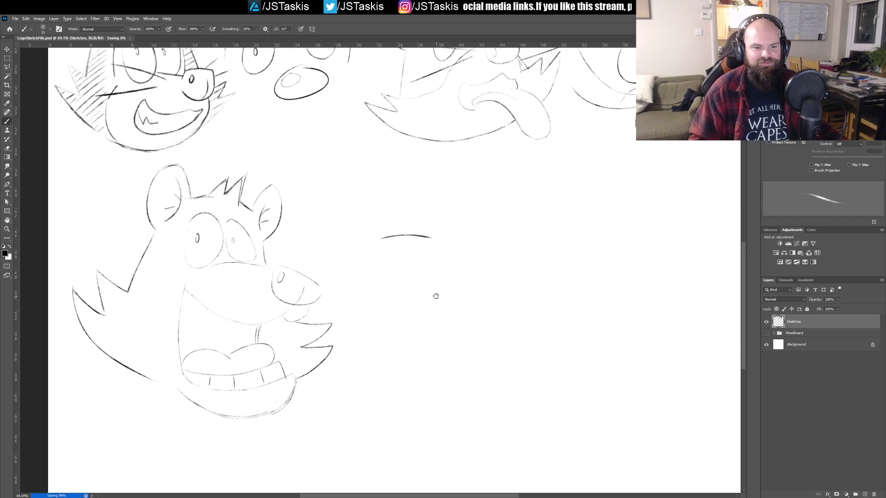
{"action": "key", "text": "ctrl+z"}
Step: Try several curved whisker shapes on the near side of the muzzle and beyond the nose
{"action": "left_click_drag", "start_coordinate": [424, 303], "coordinate": [488, 311]}
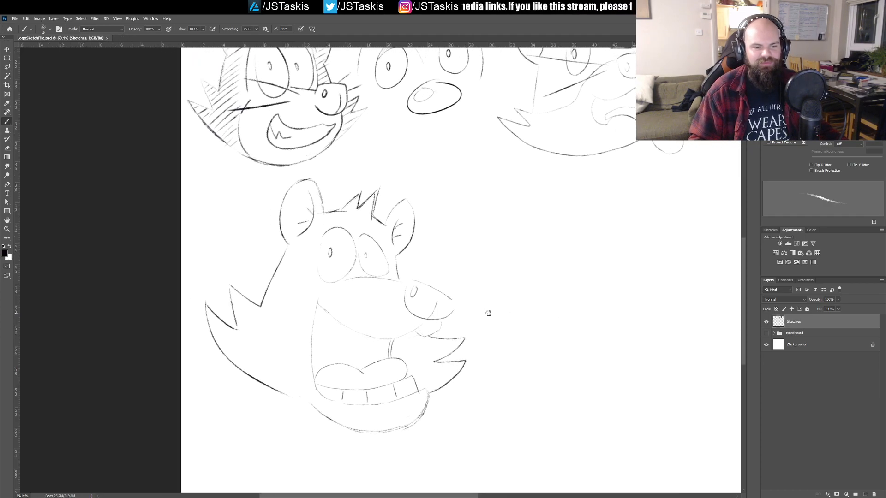
{"action": "mouse_move", "coordinate": [371, 286]}
{"action": "left_mouse_down"}
{"action": "mouse_move", "coordinate": [334, 267]}
{"action": "mouse_move", "coordinate": [280, 248]}
{"action": "left_mouse_up"}
{"action": "left_click_drag", "start_coordinate": [362, 305], "coordinate": [281, 286]}
{"action": "key", "text": "ctrl+z"}
{"action": "key", "text": "ctrl+z"}
{"action": "left_click_drag", "start_coordinate": [382, 290], "coordinate": [376, 230]}
{"action": "left_click_drag", "start_coordinate": [379, 296], "coordinate": [345, 267]}
{"action": "key", "text": "ctrl+z"}
{"action": "key", "text": "ctrl+z"}
{"action": "left_click_drag", "start_coordinate": [387, 290], "coordinate": [352, 276]}
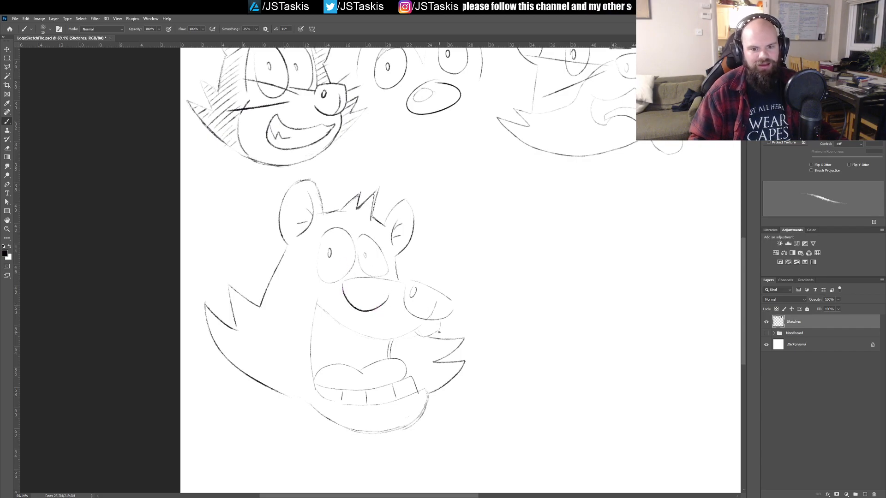
{"action": "left_click_drag", "start_coordinate": [441, 324], "coordinate": [489, 286]}
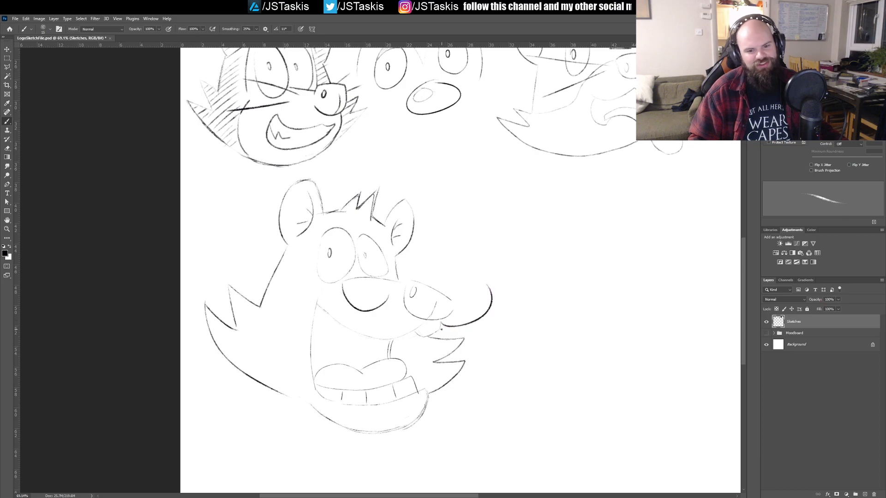
{"action": "key", "text": "ctrl+z"}
{"action": "key", "text": "ctrl+z"}
Step: Draw two upward-curving whiskers on the near side of the muzzle and two on the far side by the nose
{"action": "left_click_drag", "start_coordinate": [386, 302], "coordinate": [349, 261]}
{"action": "left_click_drag", "start_coordinate": [371, 312], "coordinate": [323, 297]}
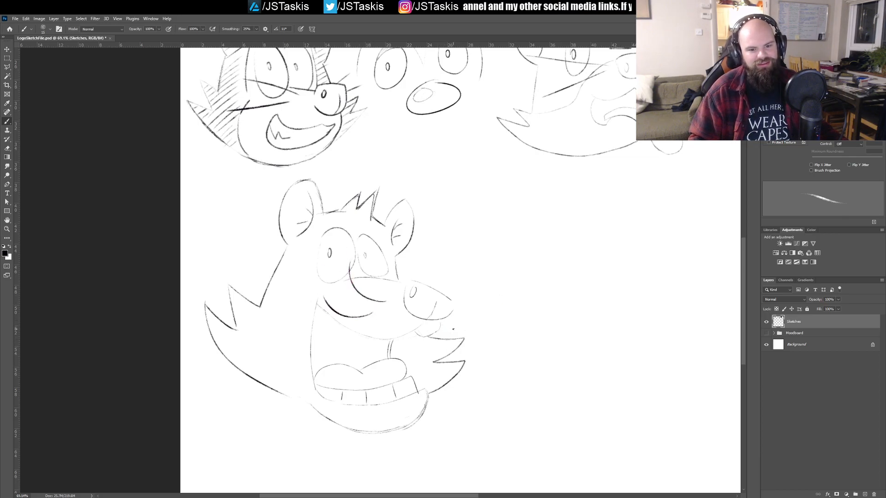
{"action": "left_click_drag", "start_coordinate": [444, 296], "coordinate": [463, 251]}
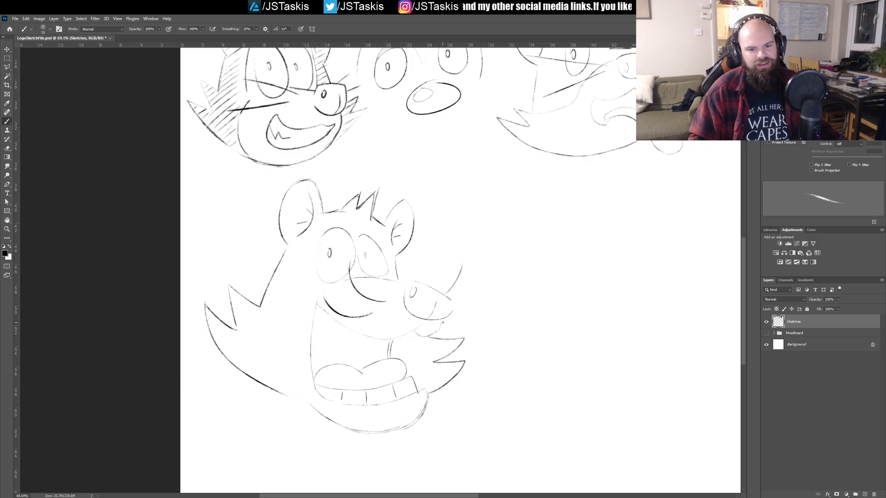
{"action": "key", "text": "ctrl+z"}
{"action": "left_click_drag", "start_coordinate": [444, 296], "coordinate": [449, 268]}
{"action": "left_click_drag", "start_coordinate": [439, 321], "coordinate": [489, 272]}
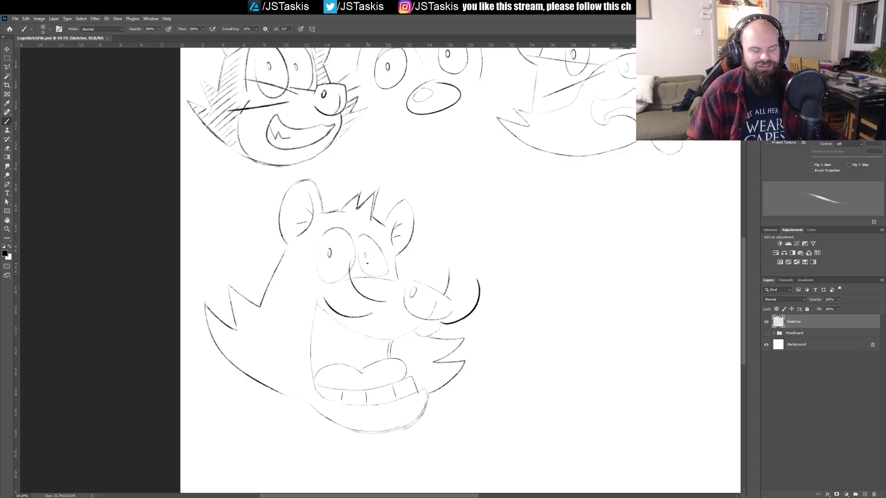
Step: Select the whole open-mouthed head, place a duplicate in the empty space beside the original, and deselect
{"action": "key", "text": "m"}
{"action": "mouse_move", "coordinate": [515, 442]}
{"action": "left_mouse_down"}
{"action": "mouse_move", "coordinate": [233, 178]}
{"action": "mouse_move", "coordinate": [197, 177]}
{"action": "left_mouse_up"}
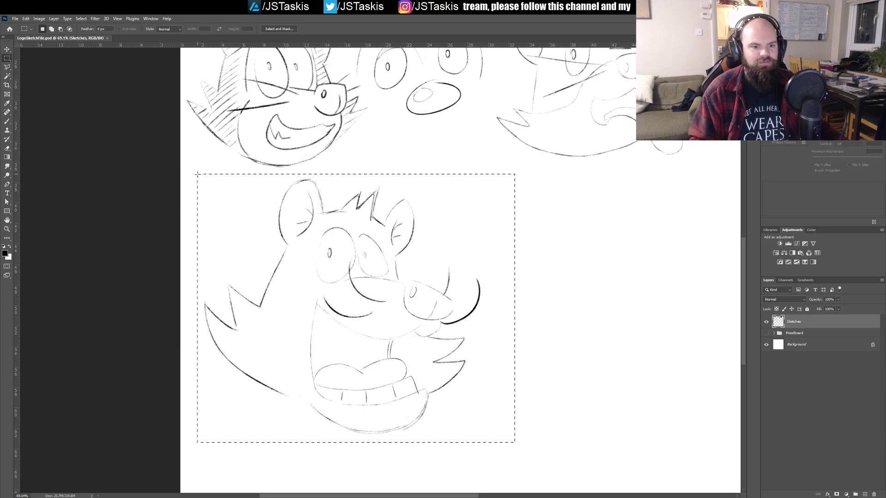
{"action": "key", "text": "v"}
{"action": "left_click_drag", "start_coordinate": [530, 336], "coordinate": [390, 293]}
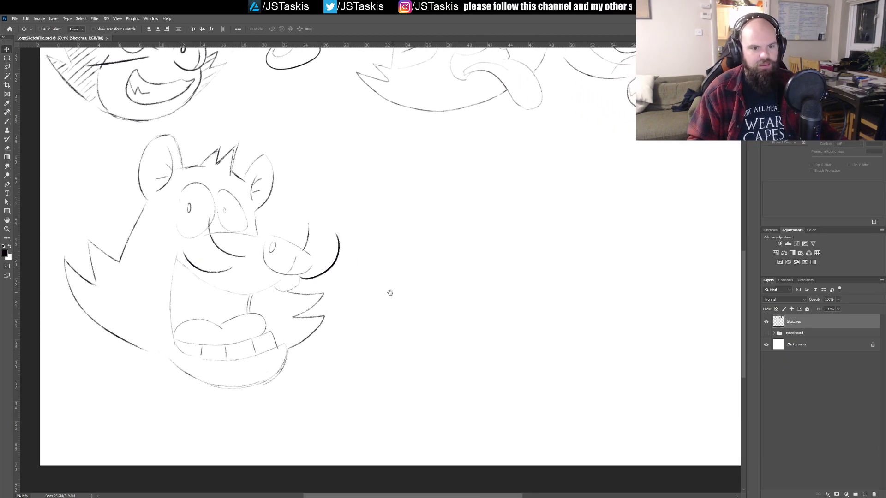
{"action": "left_click_drag", "start_coordinate": [265, 265], "coordinate": [336, 265], "text": "alt"}
{"action": "key", "text": "ctrl+z"}
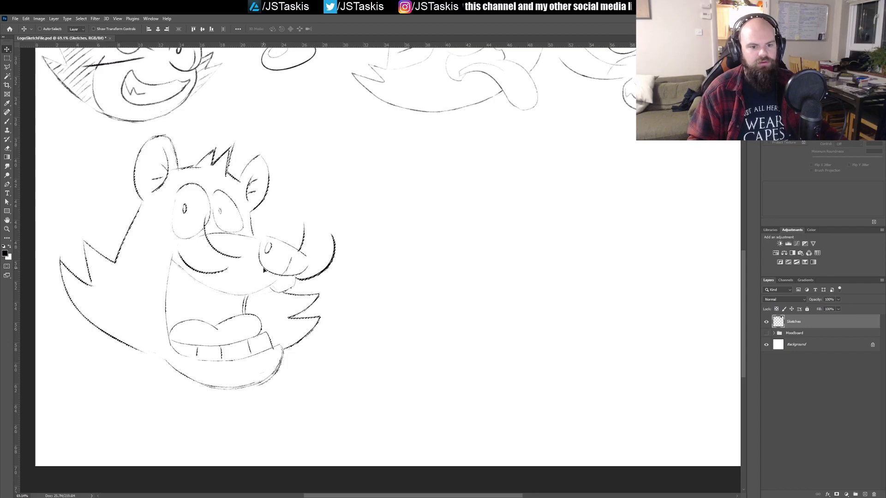
{"action": "left_click_drag", "start_coordinate": [263, 261], "coordinate": [558, 261], "text": "alt"}
{"action": "key", "text": "ctrl+d"}
Step: Replace the duplicate head's far eye with a tightly shut wink made of short converging lines
{"action": "key", "text": "b"}
{"action": "left_click_drag", "start_coordinate": [513, 280], "coordinate": [556, 277], "text": "ctrl"}
{"action": "left_click_drag", "start_coordinate": [608, 237], "coordinate": [512, 287]}
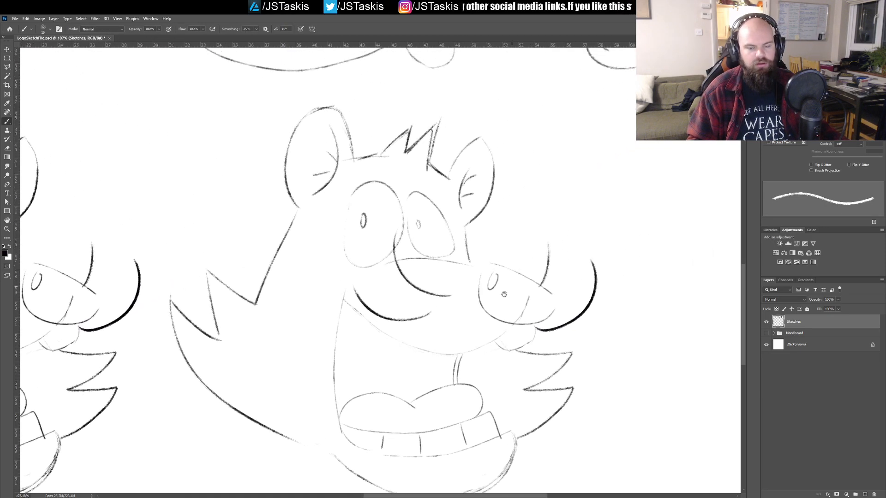
{"action": "mouse_move", "coordinate": [413, 194]}
{"action": "left_mouse_down"}
{"action": "mouse_move", "coordinate": [409, 237]}
{"action": "mouse_move", "coordinate": [421, 252]}
{"action": "mouse_move", "coordinate": [448, 255]}
{"action": "mouse_move", "coordinate": [454, 233]}
{"action": "mouse_move", "coordinate": [412, 190]}
{"action": "left_mouse_up"}
{"action": "mouse_move", "coordinate": [419, 221]}
{"action": "left_mouse_down"}
{"action": "mouse_move", "coordinate": [450, 224]}
{"action": "mouse_move", "coordinate": [418, 229]}
{"action": "mouse_move", "coordinate": [450, 246]}
{"action": "left_mouse_up"}
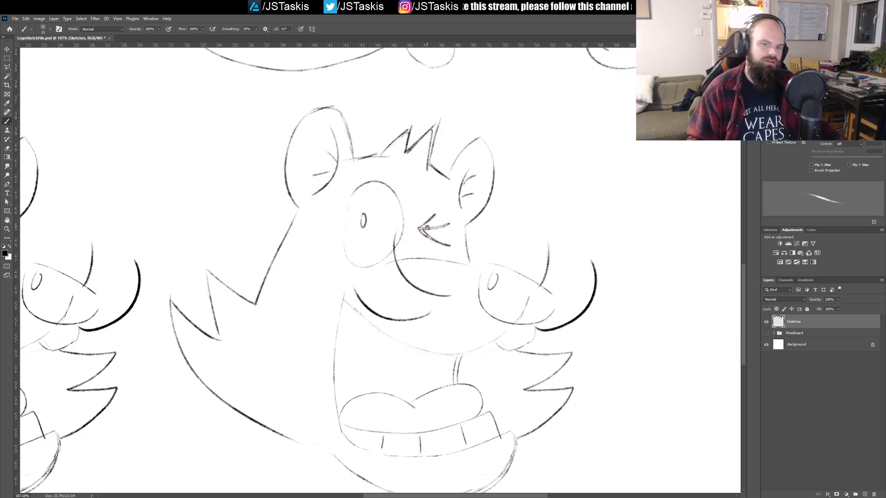
Step: Draw a thick arched eyebrow over the duplicate head's open eye and a slanted brow stroke above the winking eye
{"action": "left_click_drag", "start_coordinate": [414, 211], "coordinate": [391, 221]}
{"action": "left_click_drag", "start_coordinate": [402, 198], "coordinate": [431, 200]}
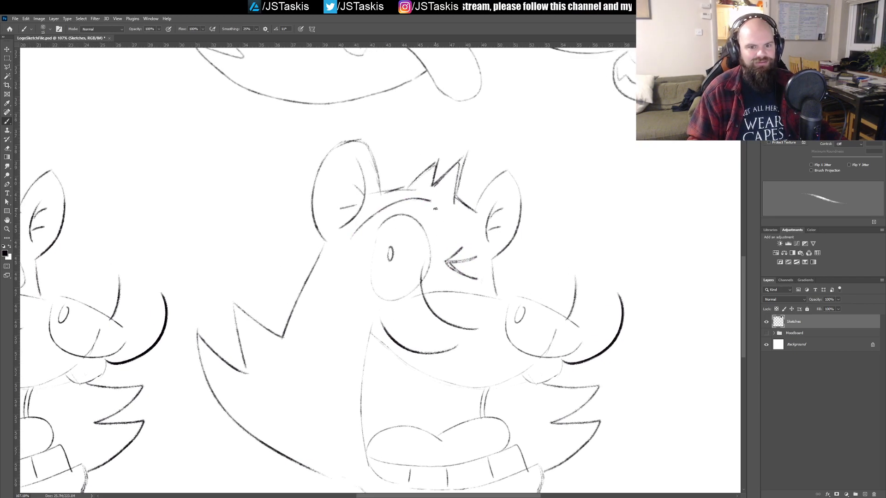
{"action": "key", "text": "ctrl+z"}
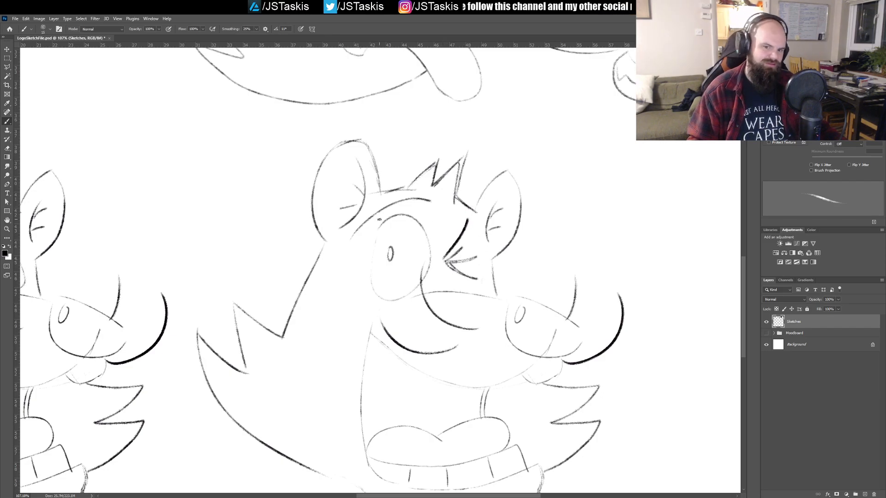
{"action": "mouse_move", "coordinate": [351, 241]}
{"action": "left_mouse_down"}
{"action": "mouse_move", "coordinate": [403, 206]}
{"action": "mouse_move", "coordinate": [431, 202]}
{"action": "left_mouse_up"}
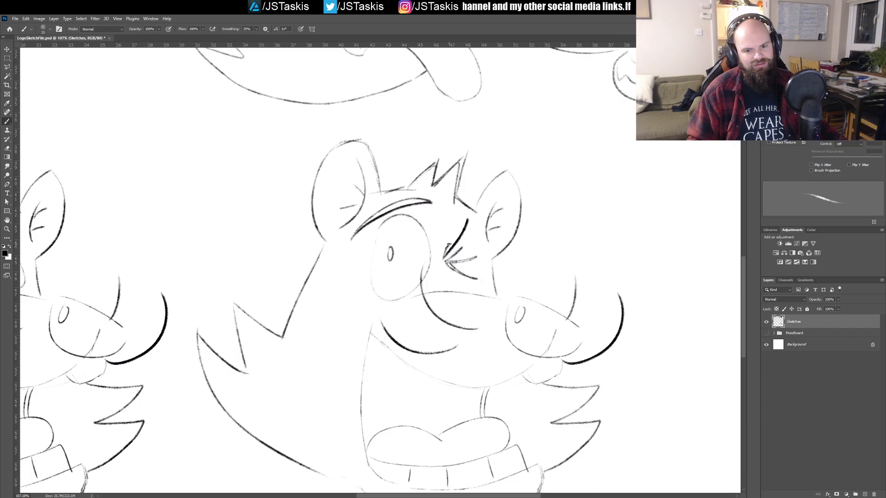
Step: Redraw the upper line of the duplicate head's winking eye as a thinner slanted stroke and save the document
{"action": "left_click_drag", "start_coordinate": [469, 253], "coordinate": [436, 206]}
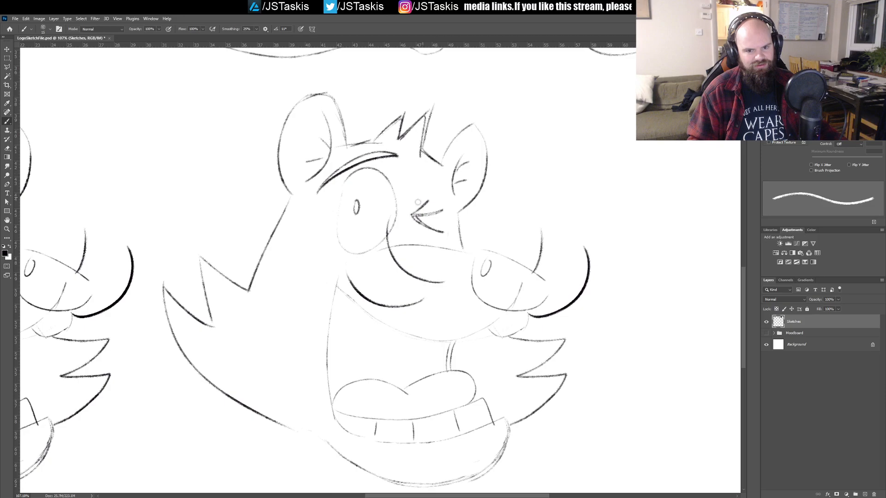
{"action": "key", "text": "ctrl+s"}
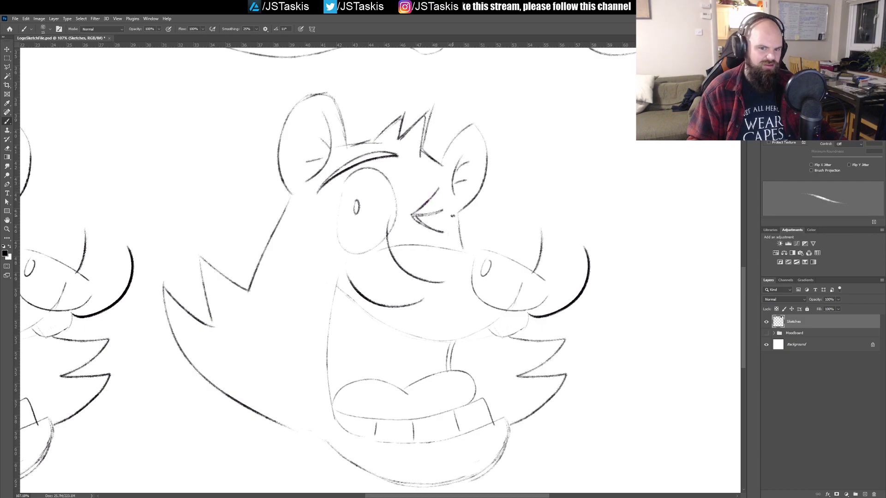
{"action": "key", "text": "ctrl+s"}
{"action": "left_click_drag", "start_coordinate": [413, 199], "coordinate": [396, 263]}
{"action": "left_click", "coordinate": [436, 258], "text": "ctrl"}
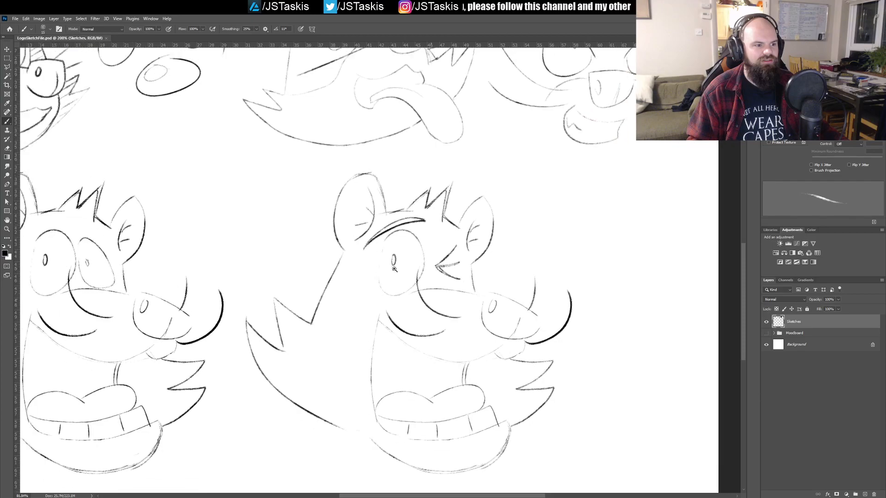
{"action": "left_click_drag", "start_coordinate": [442, 299], "coordinate": [391, 238]}
{"action": "scroll", "coordinate": [417, 256], "scroll_direction": "down", "scroll_amount": 5}
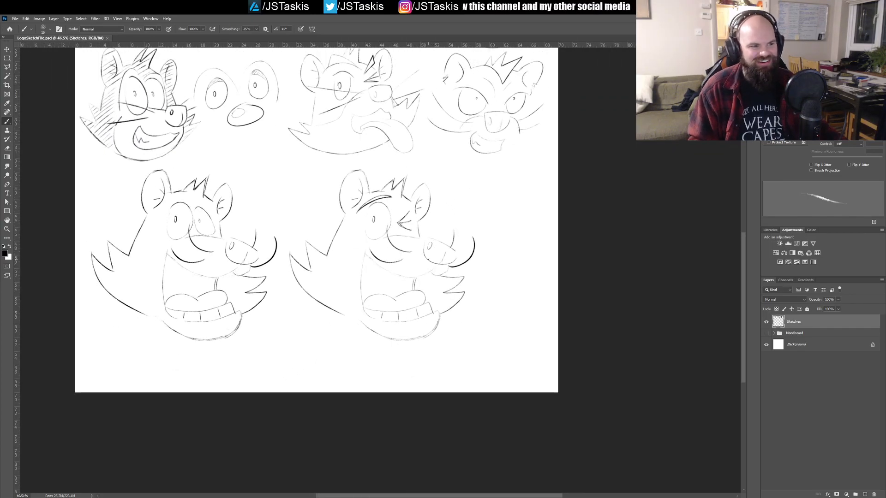
Step: Scale both open-mouthed heads down together, place them beneath the tongue-out and angry heads, and save the document
{"action": "mouse_move", "coordinate": [426, 171]}
{"action": "left_mouse_down"}
{"action": "mouse_move", "coordinate": [428, 279]}
{"action": "mouse_move", "coordinate": [431, 250]}
{"action": "left_mouse_up"}
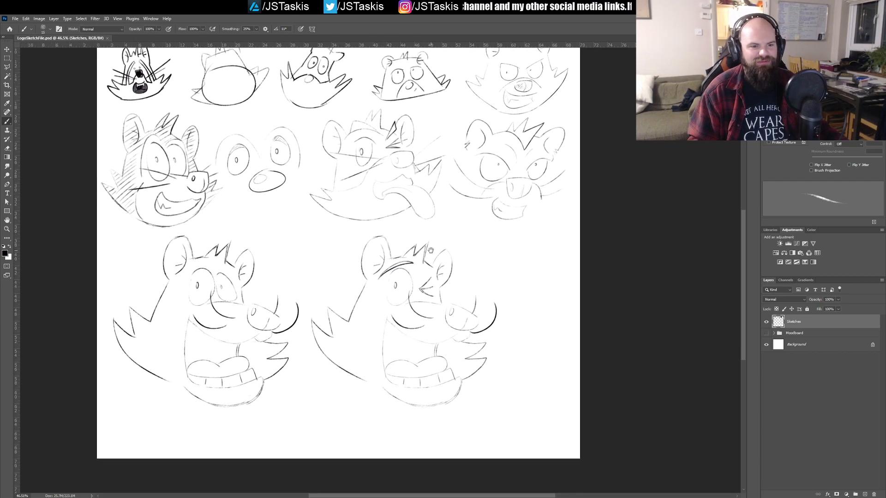
{"action": "key", "text": "m"}
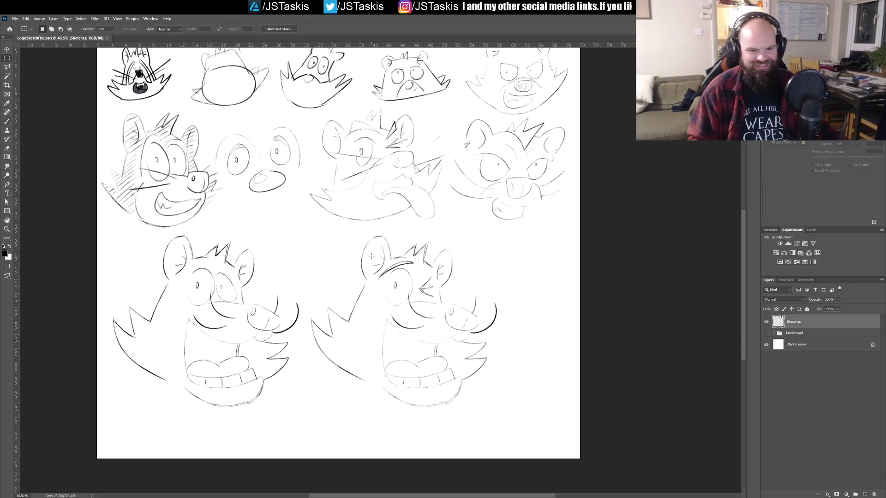
{"action": "left_click_drag", "start_coordinate": [470, 391], "coordinate": [502, 431]}
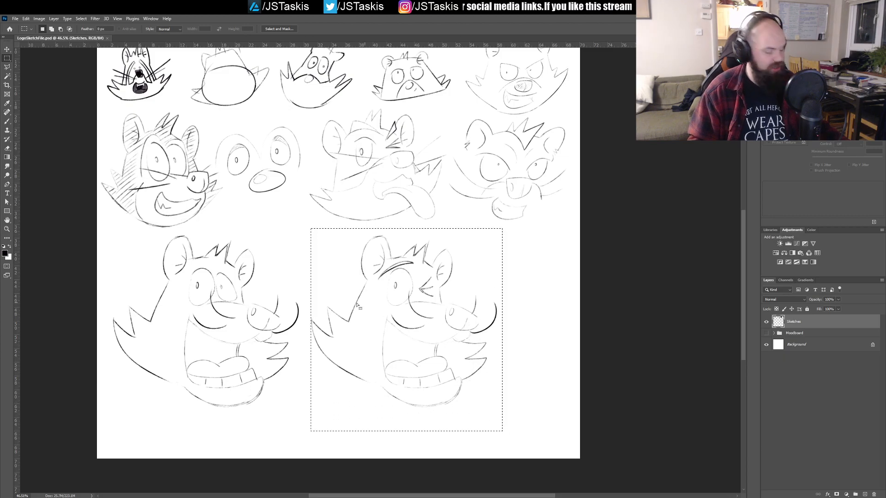
{"action": "mouse_move", "coordinate": [106, 230]}
{"action": "left_mouse_down"}
{"action": "mouse_move", "coordinate": [455, 429]}
{"action": "mouse_move", "coordinate": [503, 430]}
{"action": "mouse_move", "coordinate": [504, 414]}
{"action": "left_mouse_up"}
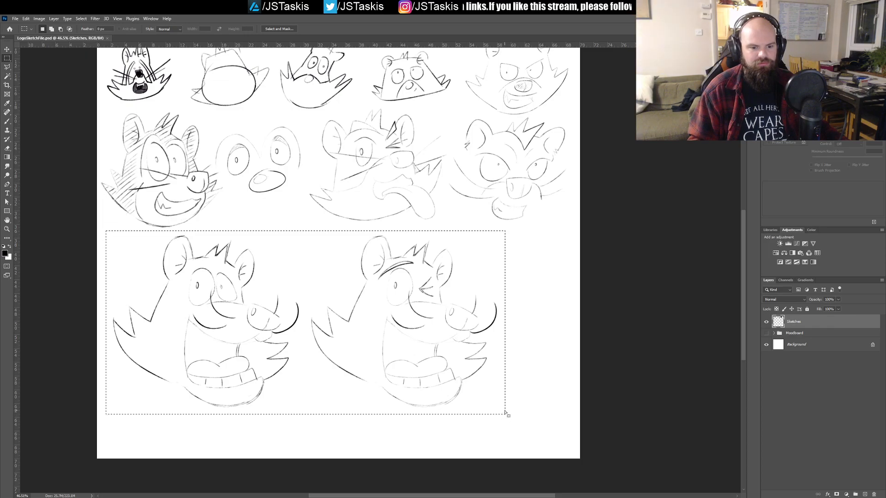
{"action": "key", "text": "ctrl+t"}
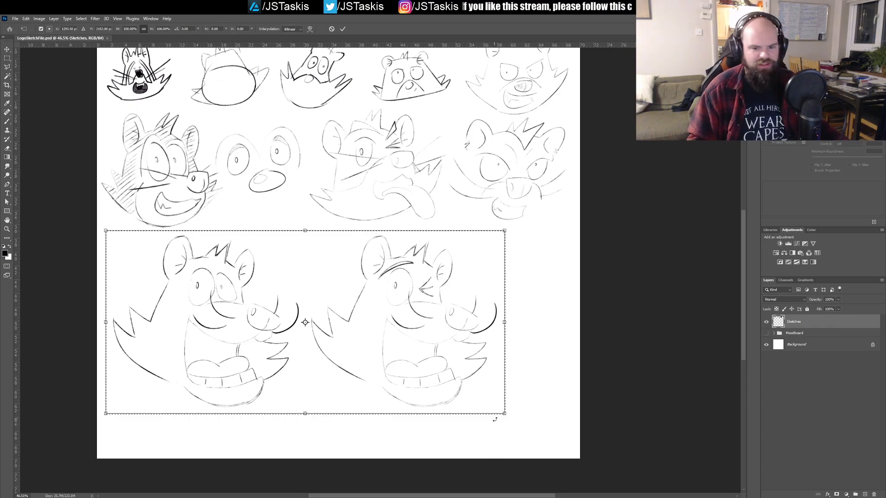
{"action": "mouse_move", "coordinate": [505, 414]}
{"action": "left_mouse_down"}
{"action": "mouse_move", "coordinate": [456, 342]}
{"action": "mouse_move", "coordinate": [366, 290]}
{"action": "left_mouse_up"}
{"action": "left_click_drag", "start_coordinate": [295, 300], "coordinate": [528, 299]}
{"action": "key", "text": "Return"}
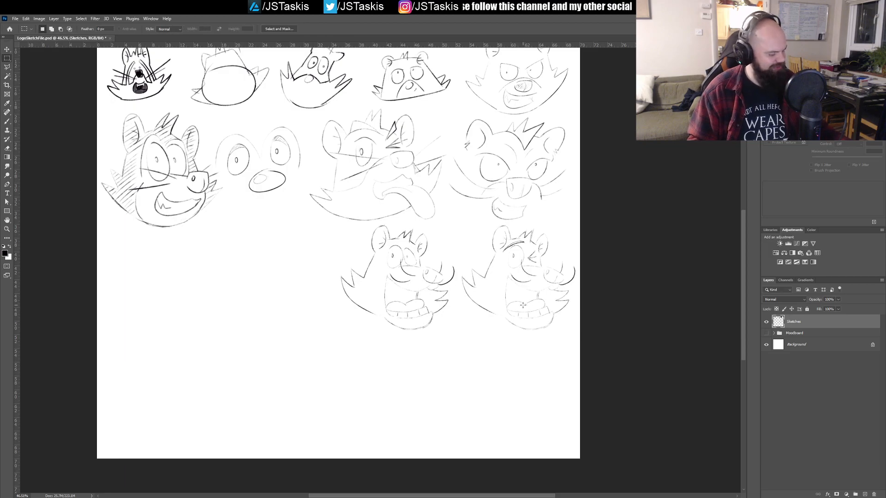
{"action": "key", "text": "b"}
{"action": "key", "text": "ctrl+s"}
{"action": "left_click_drag", "start_coordinate": [362, 296], "coordinate": [382, 301]}
{"action": "left_click_drag", "start_coordinate": [314, 297], "coordinate": [376, 294]}
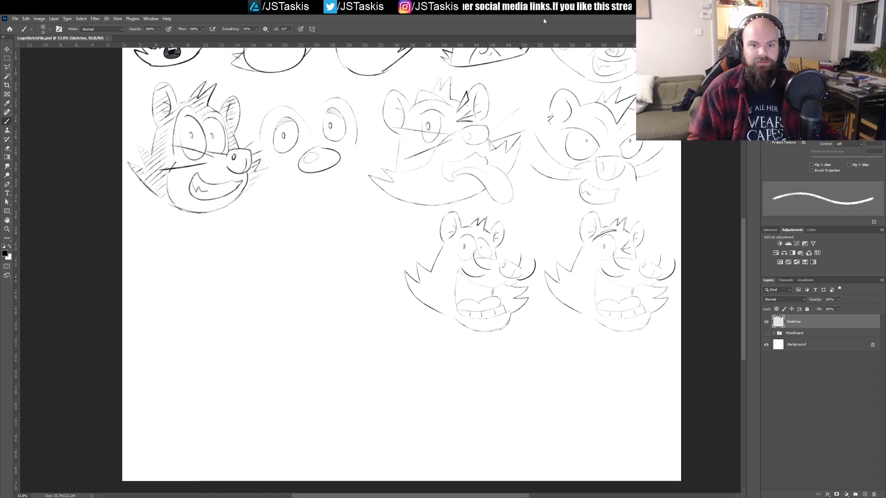
Step: Review the raccoon head sketches across the sheet, from the small first thumbnails to the two open-mouthed heads, and save the document
{"action": "mouse_move", "coordinate": [386, 209]}
{"action": "left_mouse_down"}
{"action": "mouse_move", "coordinate": [433, 266]}
{"action": "mouse_move", "coordinate": [403, 141]}
{"action": "mouse_move", "coordinate": [406, 152]}
{"action": "left_mouse_up"}
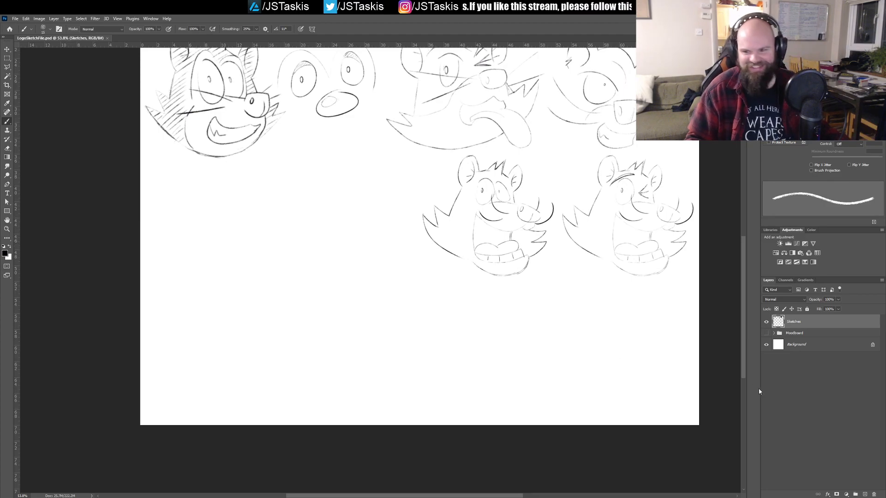
{"action": "left_click", "coordinate": [766, 322]}
{"action": "left_click", "coordinate": [766, 322]}
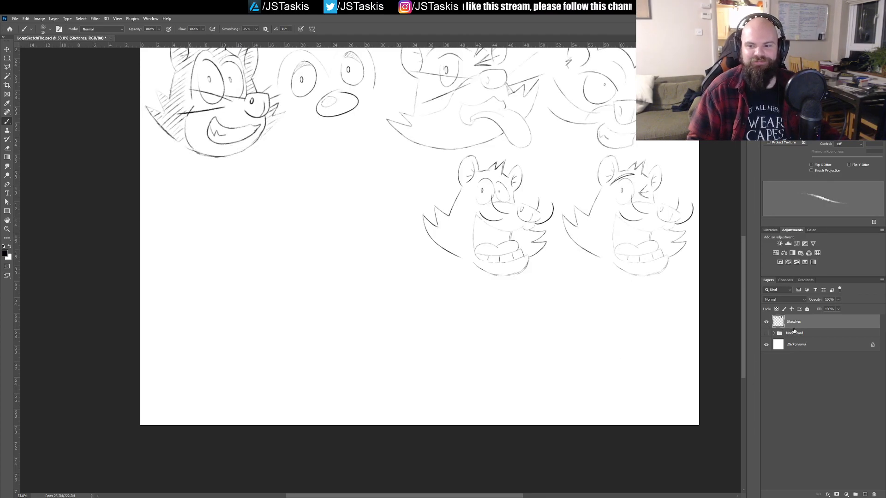
{"action": "scroll", "coordinate": [482, 238], "scroll_direction": "up", "scroll_amount": 1}
{"action": "scroll", "coordinate": [482, 237], "scroll_direction": "up", "scroll_amount": 4}
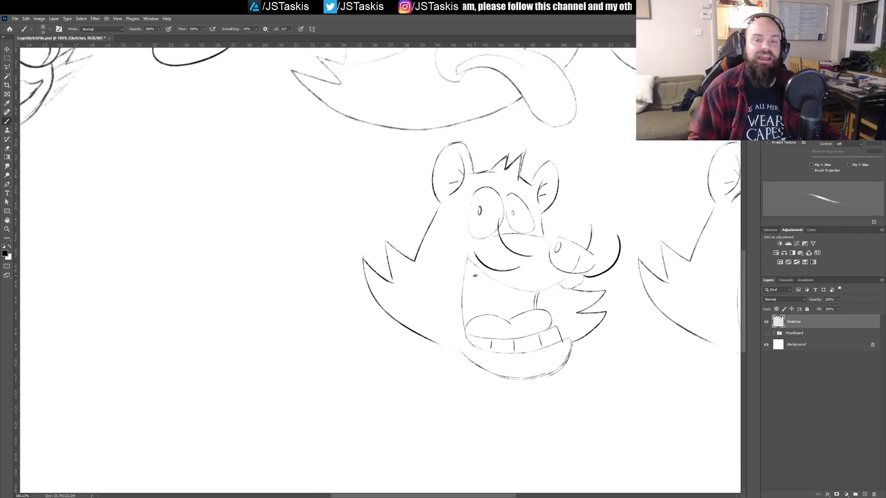
{"action": "key", "text": "ctrl+s"}
{"action": "left_click_drag", "start_coordinate": [427, 267], "coordinate": [540, 360]}
{"action": "left_click_drag", "start_coordinate": [514, 296], "coordinate": [501, 252]}
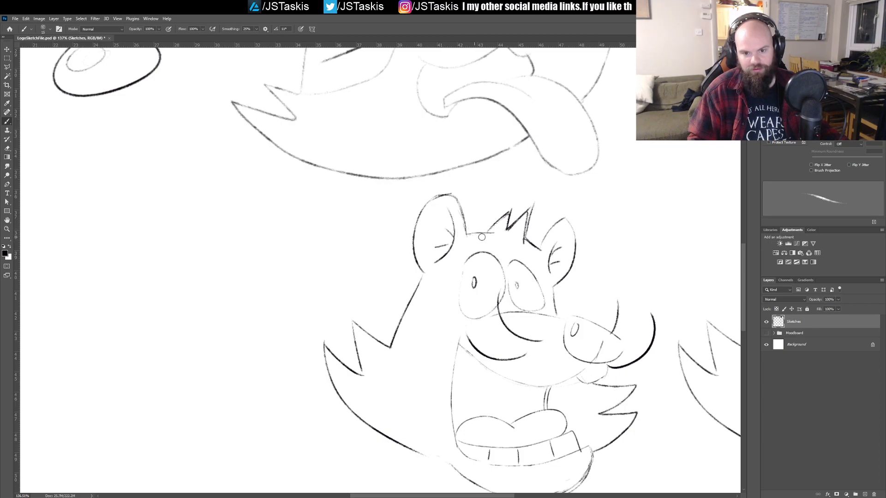
{"action": "mouse_move", "coordinate": [472, 247]}
{"action": "left_mouse_down"}
{"action": "mouse_move", "coordinate": [441, 238]}
{"action": "mouse_move", "coordinate": [487, 254]}
{"action": "left_mouse_up"}
{"action": "mouse_move", "coordinate": [415, 213]}
{"action": "left_mouse_down"}
{"action": "mouse_move", "coordinate": [489, 273]}
{"action": "mouse_move", "coordinate": [445, 257]}
{"action": "left_mouse_up"}
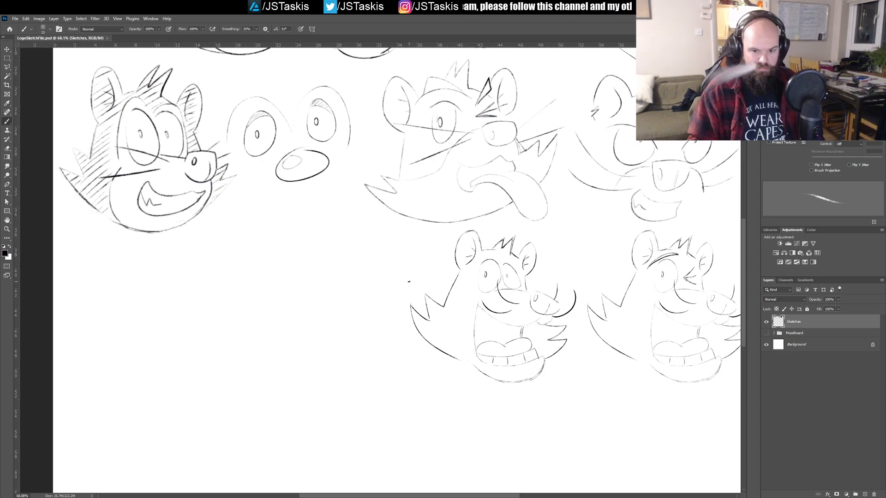
{"action": "left_click_drag", "start_coordinate": [409, 234], "coordinate": [364, 303]}
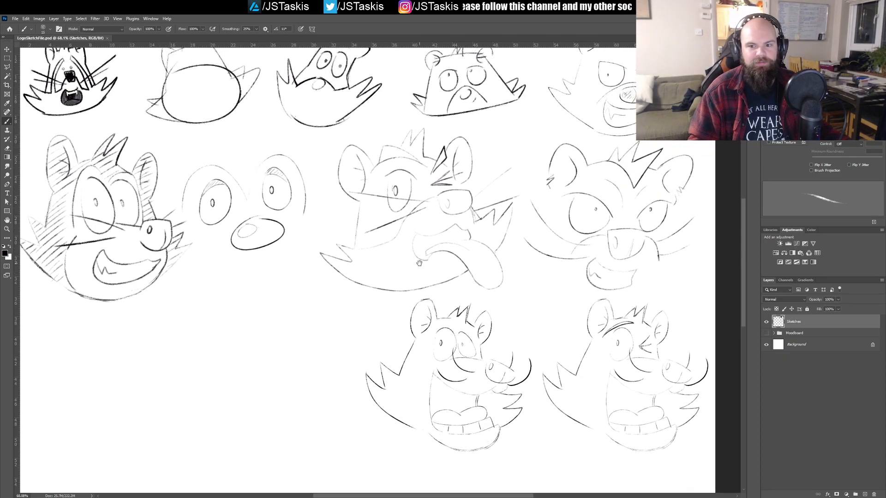
{"action": "left_click_drag", "start_coordinate": [655, 203], "coordinate": [648, 276]}
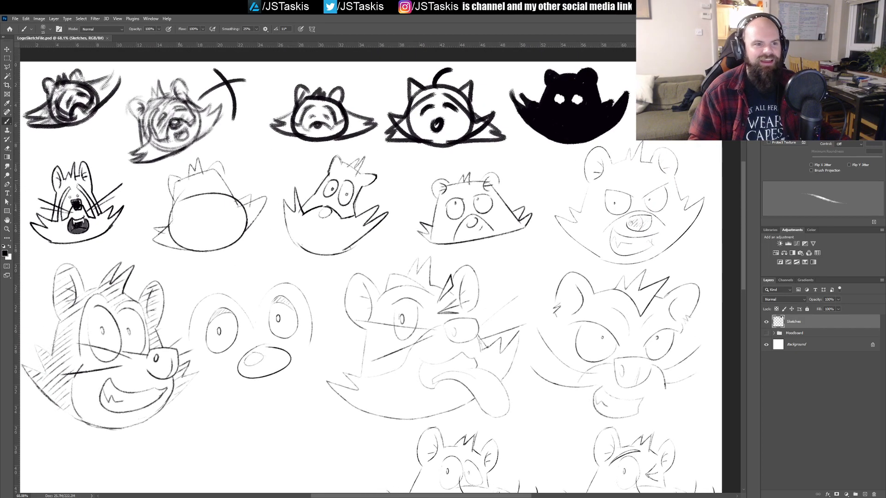
{"action": "left_click_drag", "start_coordinate": [465, 344], "coordinate": [414, 216]}
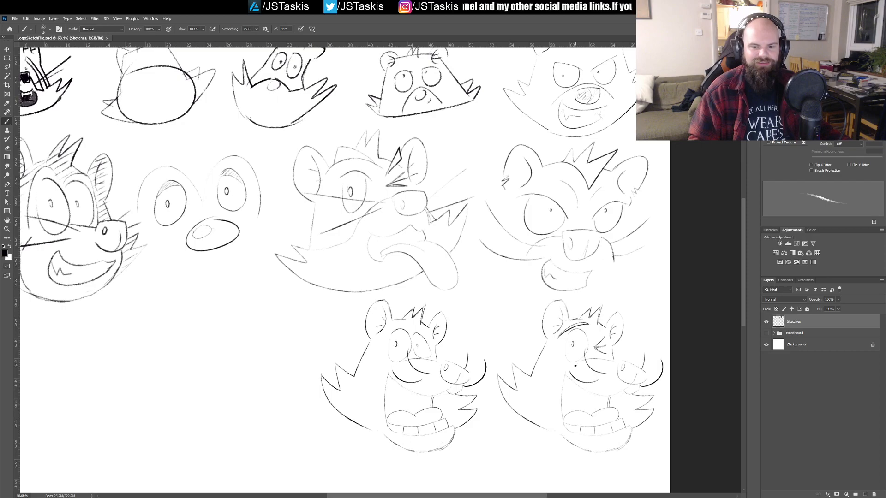
{"action": "left_click_drag", "start_coordinate": [361, 312], "coordinate": [560, 331]}
{"action": "left_click_drag", "start_coordinate": [515, 371], "coordinate": [471, 210]}
{"action": "left_click_drag", "start_coordinate": [360, 203], "coordinate": [378, 268]}
{"action": "left_click_drag", "start_coordinate": [519, 342], "coordinate": [461, 260]}
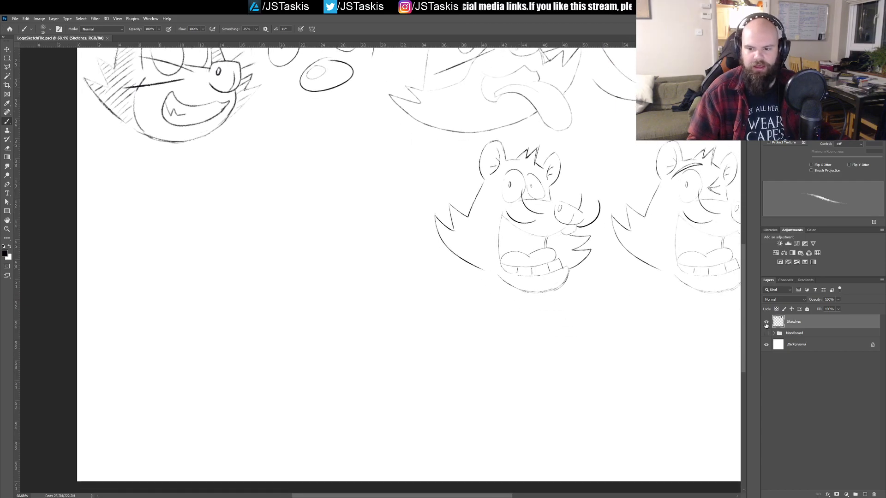
Step: Hide the Sketches layer, show the Moodboard group and examine its cartoon reference images
{"action": "left_click", "coordinate": [767, 333]}
{"action": "left_click_drag", "start_coordinate": [218, 89], "coordinate": [224, 214]}
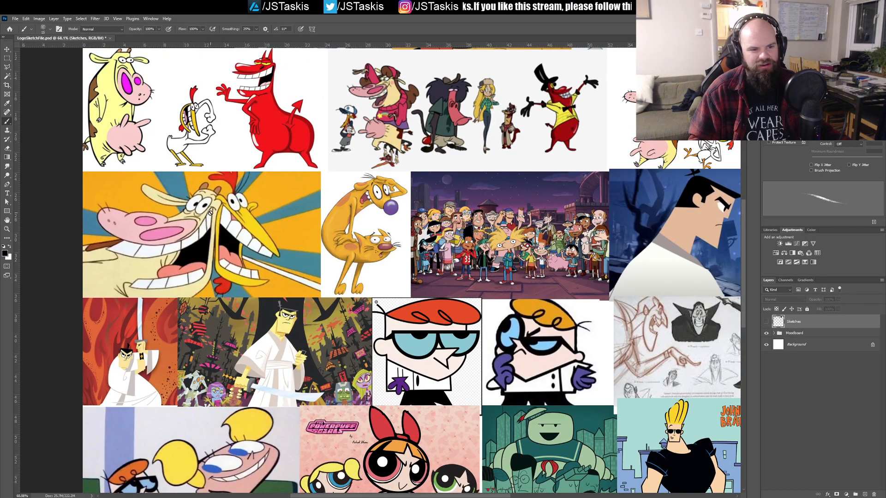
{"action": "left_click_drag", "start_coordinate": [255, 266], "coordinate": [251, 314]}
{"action": "left_click_drag", "start_coordinate": [366, 219], "coordinate": [374, 268]}
{"action": "left_click_drag", "start_coordinate": [477, 271], "coordinate": [366, 290]}
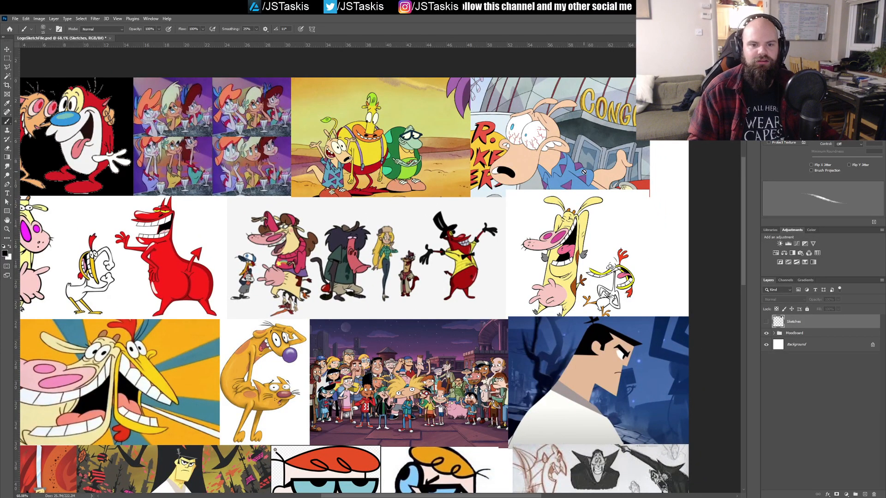
{"action": "left_click_drag", "start_coordinate": [568, 233], "coordinate": [567, 232]}
{"action": "scroll", "coordinate": [581, 170], "scroll_direction": "down", "scroll_amount": 5}
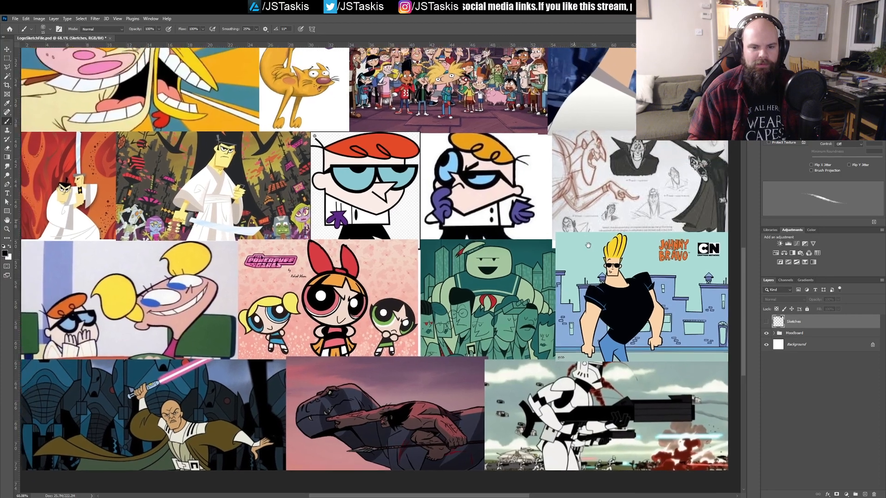
{"action": "left_click_drag", "start_coordinate": [572, 221], "coordinate": [595, 177]}
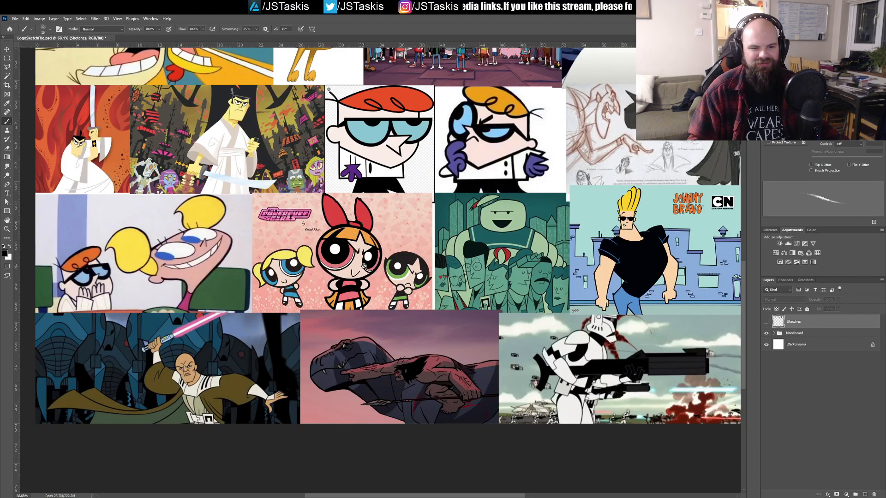
{"action": "left_click_drag", "start_coordinate": [370, 283], "coordinate": [372, 344]}
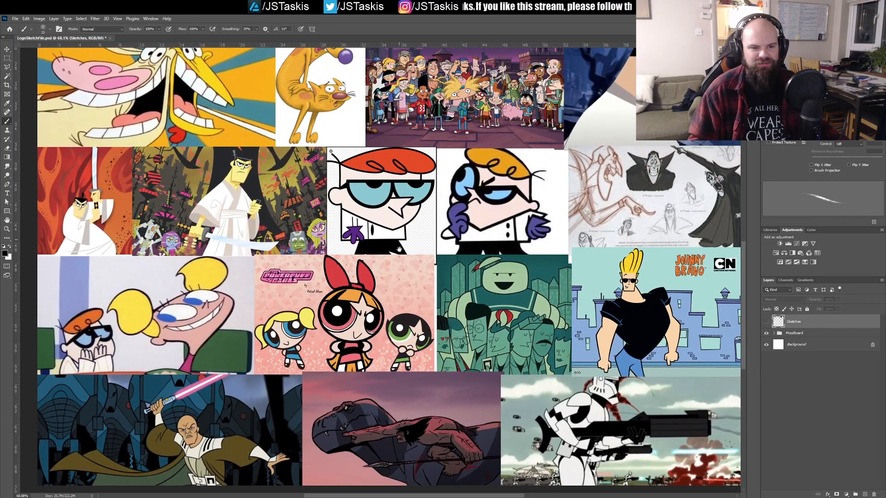
{"action": "left_click_drag", "start_coordinate": [399, 239], "coordinate": [403, 335]}
{"action": "left_click_drag", "start_coordinate": [384, 202], "coordinate": [407, 414]}
{"action": "left_click_drag", "start_coordinate": [469, 275], "coordinate": [448, 242]}
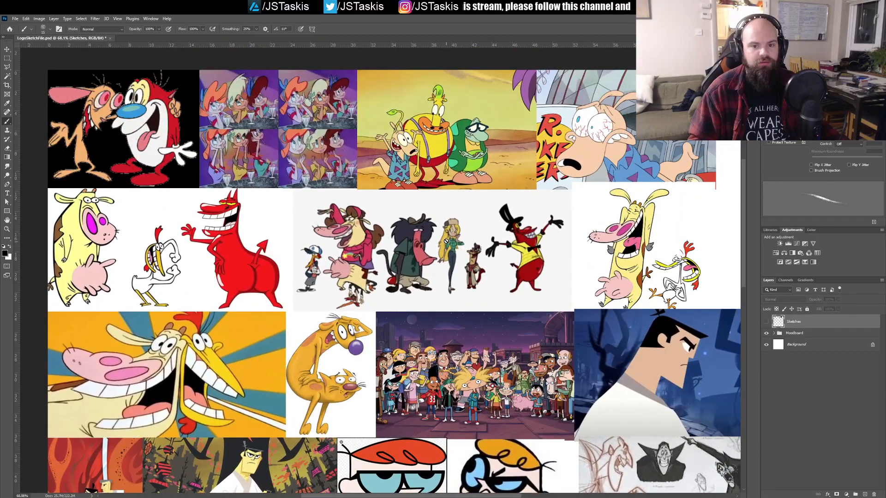
Step: Hide the Moodboard group and show the Sketches layer again
{"action": "left_click", "coordinate": [766, 333]}
{"action": "left_click", "coordinate": [766, 321]}
{"action": "mouse_move", "coordinate": [432, 278]}
{"action": "left_mouse_down"}
{"action": "mouse_move", "coordinate": [442, 297]}
{"action": "mouse_move", "coordinate": [376, 301]}
{"action": "mouse_move", "coordinate": [455, 298]}
{"action": "mouse_move", "coordinate": [425, 290]}
{"action": "left_mouse_up"}
{"action": "left_click_drag", "start_coordinate": [371, 277], "coordinate": [385, 309]}
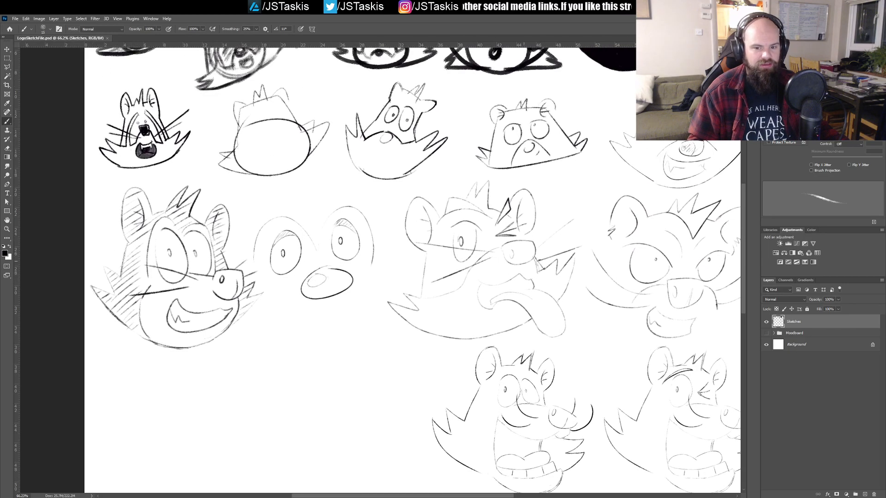
Step: Try slanted outline strokes around the lower cheeks of the angry front-facing head, undo them, and save the document
{"action": "left_click_drag", "start_coordinate": [667, 282], "coordinate": [526, 256]}
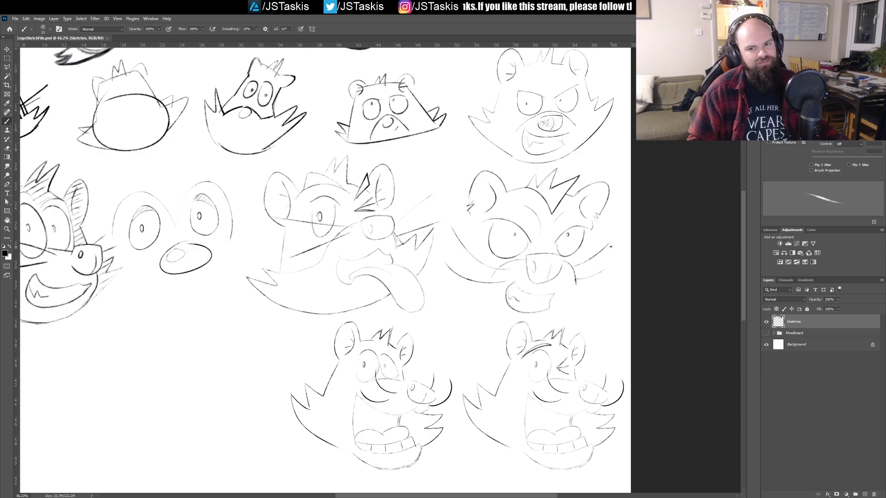
{"action": "mouse_move", "coordinate": [617, 266]}
{"action": "left_mouse_down"}
{"action": "mouse_move", "coordinate": [598, 284]}
{"action": "mouse_move", "coordinate": [613, 293]}
{"action": "mouse_move", "coordinate": [576, 316]}
{"action": "left_mouse_up"}
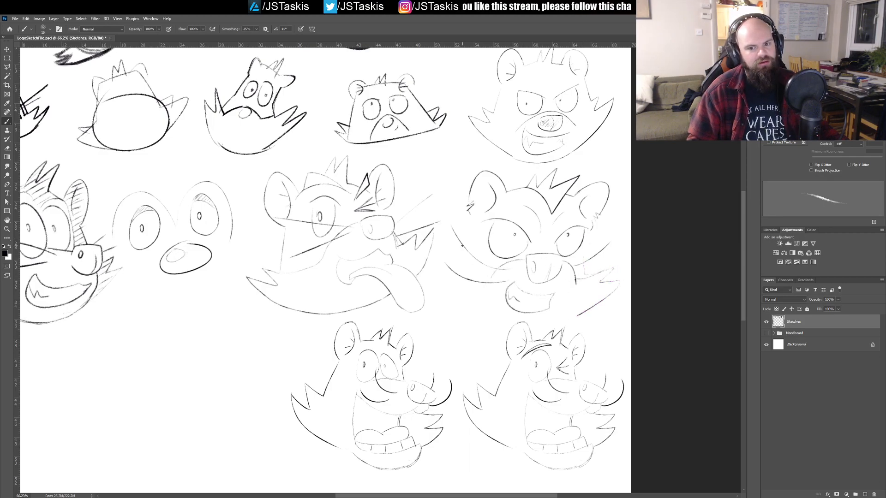
{"action": "mouse_move", "coordinate": [468, 220]}
{"action": "left_mouse_down"}
{"action": "mouse_move", "coordinate": [396, 277]}
{"action": "mouse_move", "coordinate": [441, 329]}
{"action": "mouse_move", "coordinate": [557, 321]}
{"action": "left_mouse_up"}
{"action": "key", "text": "ctrl+z"}
{"action": "key", "text": "ctrl+z"}
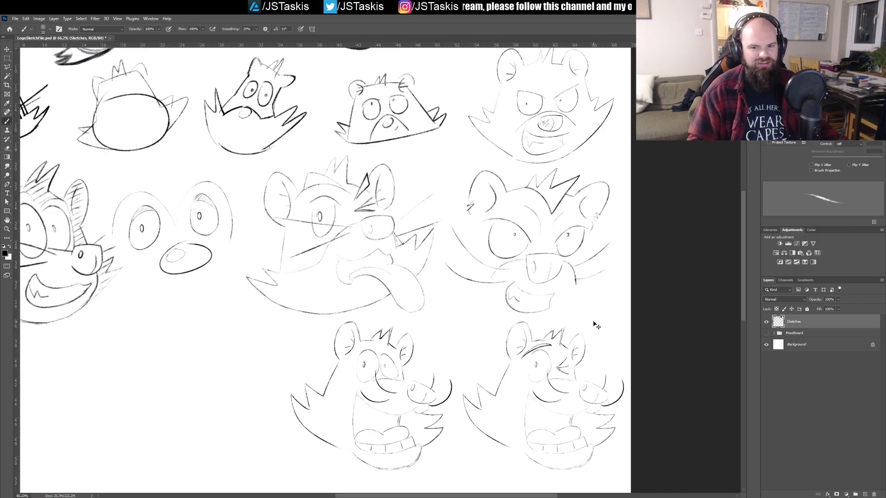
{"action": "key", "text": "ctrl+s"}
Step: Fill in the arched eyebrow over the winking head's open eye as a solid shape and save the document
{"action": "left_click_drag", "start_coordinate": [602, 117], "coordinate": [559, 236]}
{"action": "left_click_drag", "start_coordinate": [427, 386], "coordinate": [609, 228]}
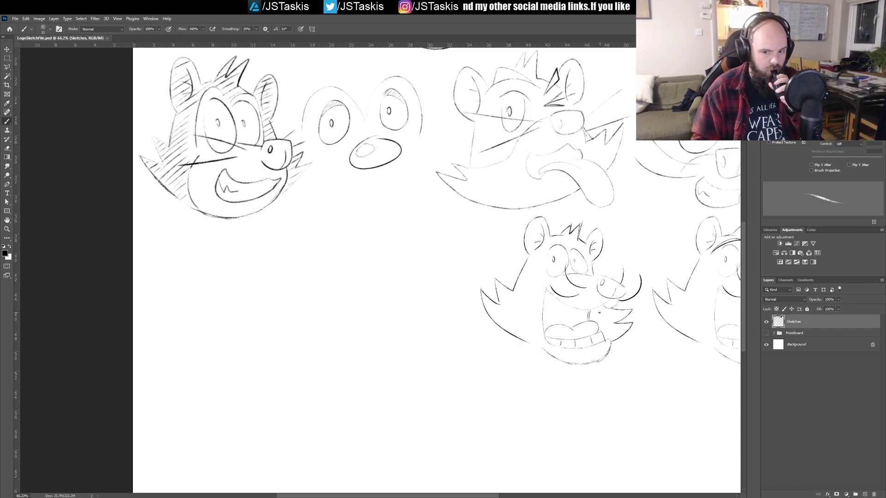
{"action": "left_click_drag", "start_coordinate": [647, 281], "coordinate": [353, 307]}
{"action": "scroll", "coordinate": [521, 259], "scroll_direction": "up", "scroll_amount": 5}
{"action": "scroll", "coordinate": [526, 268], "scroll_direction": "down", "scroll_amount": 3}
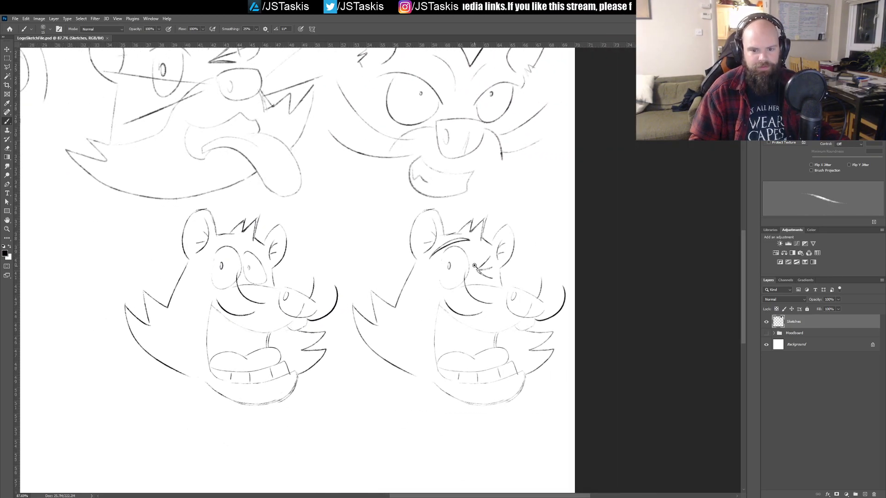
{"action": "scroll", "coordinate": [474, 267], "scroll_direction": "up", "scroll_amount": 3}
{"action": "mouse_move", "coordinate": [409, 239]}
{"action": "left_mouse_down"}
{"action": "mouse_move", "coordinate": [460, 213]}
{"action": "mouse_move", "coordinate": [432, 221]}
{"action": "mouse_move", "coordinate": [456, 220]}
{"action": "left_mouse_up"}
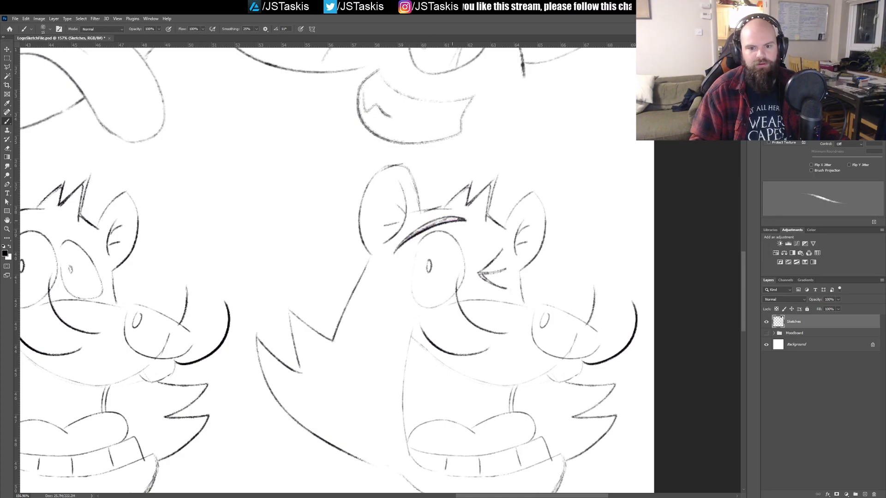
{"action": "scroll", "coordinate": [491, 252], "scroll_direction": "down", "scroll_amount": 5}
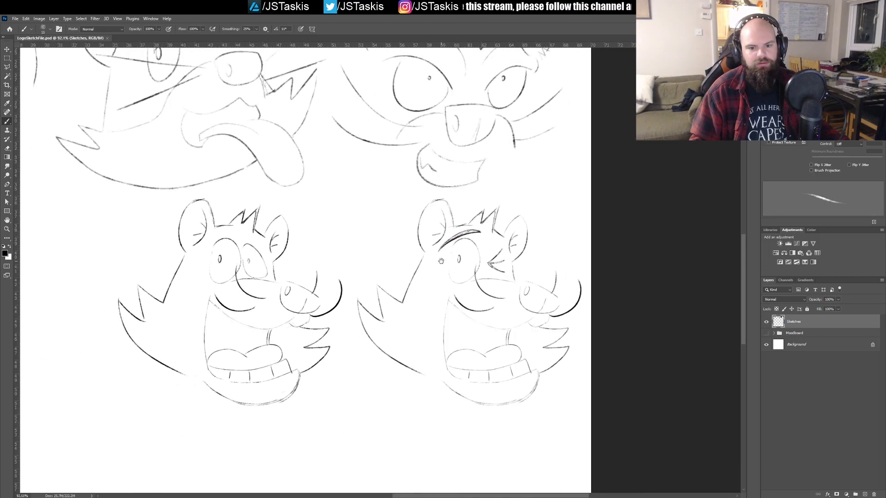
{"action": "scroll", "coordinate": [472, 265], "scroll_direction": "down", "scroll_amount": 2}
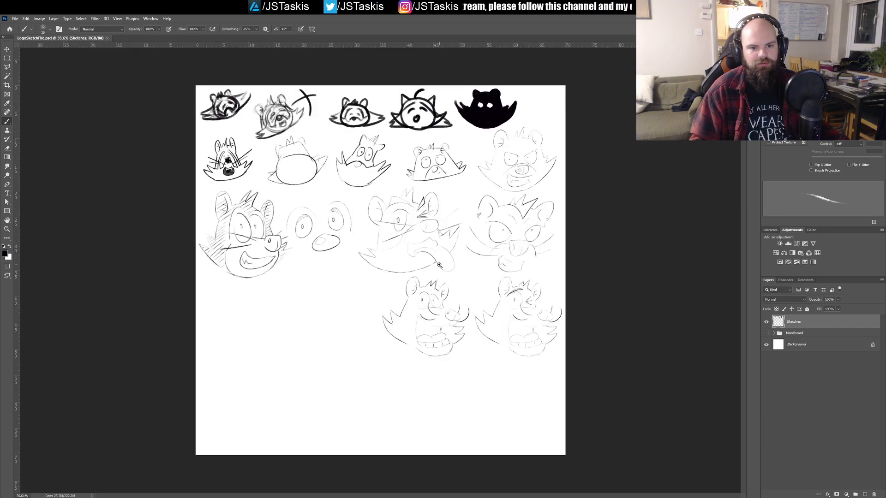
Step: Paste the copied waving raccoon photo as a new layer and move it to the canvas's lower-right corner below the sketches
{"action": "scroll", "coordinate": [472, 265], "scroll_direction": "up", "scroll_amount": 5}
{"action": "scroll", "coordinate": [461, 267], "scroll_direction": "down", "scroll_amount": 1}
{"action": "scroll", "coordinate": [462, 267], "scroll_direction": "up", "scroll_amount": 2}
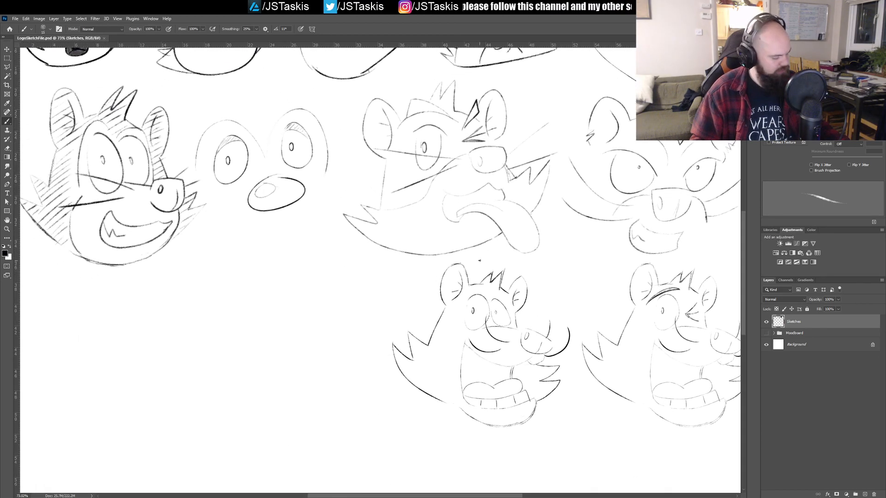
{"action": "left_click_drag", "start_coordinate": [444, 265], "coordinate": [467, 256]}
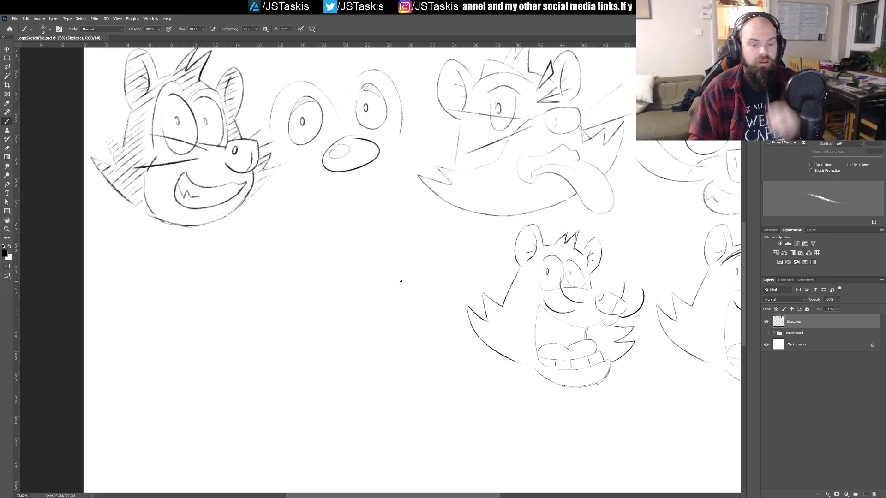
{"action": "scroll", "coordinate": [257, 297], "scroll_direction": "down", "scroll_amount": 3}
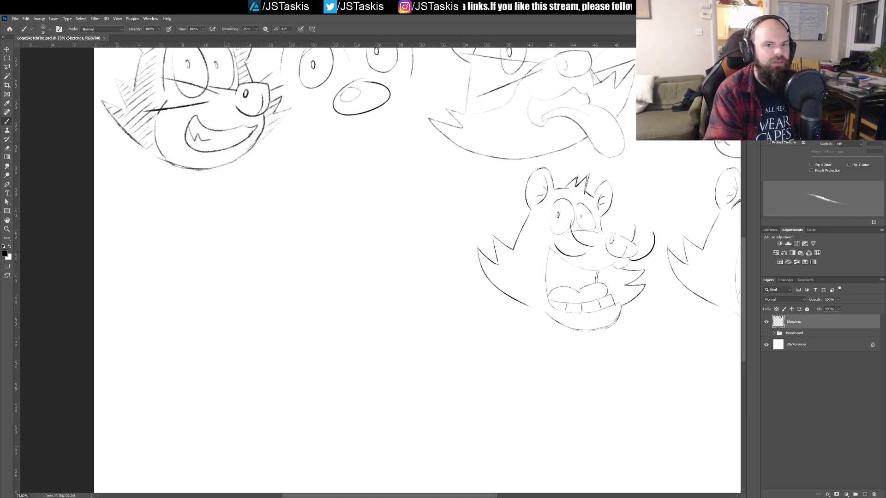
{"action": "key", "text": "ctrl+v"}
{"action": "mouse_move", "coordinate": [405, 279]}
{"action": "left_mouse_down"}
{"action": "mouse_move", "coordinate": [214, 307]}
{"action": "mouse_move", "coordinate": [265, 247]}
{"action": "mouse_move", "coordinate": [369, 374]}
{"action": "mouse_move", "coordinate": [340, 260]}
{"action": "mouse_move", "coordinate": [94, 186]}
{"action": "left_mouse_up"}
{"action": "key", "text": "v"}
{"action": "mouse_move", "coordinate": [203, 192]}
{"action": "left_mouse_down"}
{"action": "mouse_move", "coordinate": [518, 360]}
{"action": "mouse_move", "coordinate": [466, 369]}
{"action": "mouse_move", "coordinate": [482, 369]}
{"action": "left_mouse_up"}
{"action": "left_click_drag", "start_coordinate": [270, 327], "coordinate": [446, 356]}
{"action": "left_click_drag", "start_coordinate": [527, 390], "coordinate": [355, 322]}
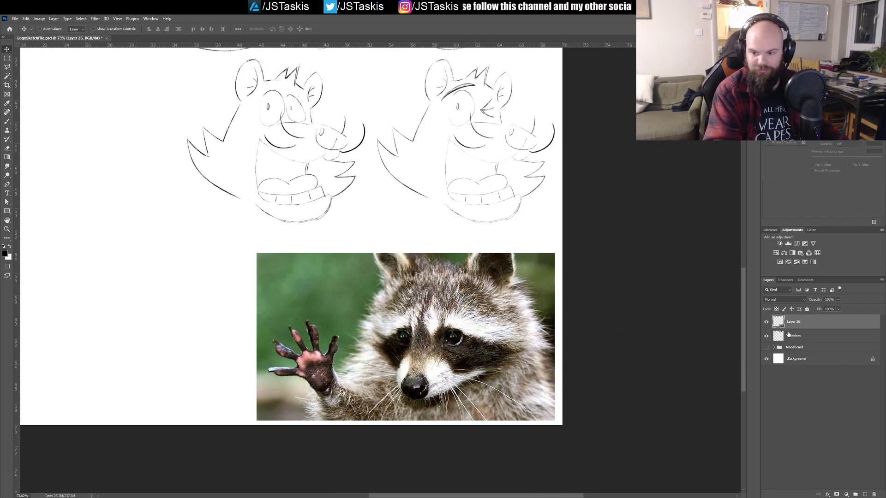
Step: Write "HAI!" in white brush strokes above the raccoon's raised paw on the Sketches layer, and move that layer above the photo
{"action": "left_click", "coordinate": [791, 336]}
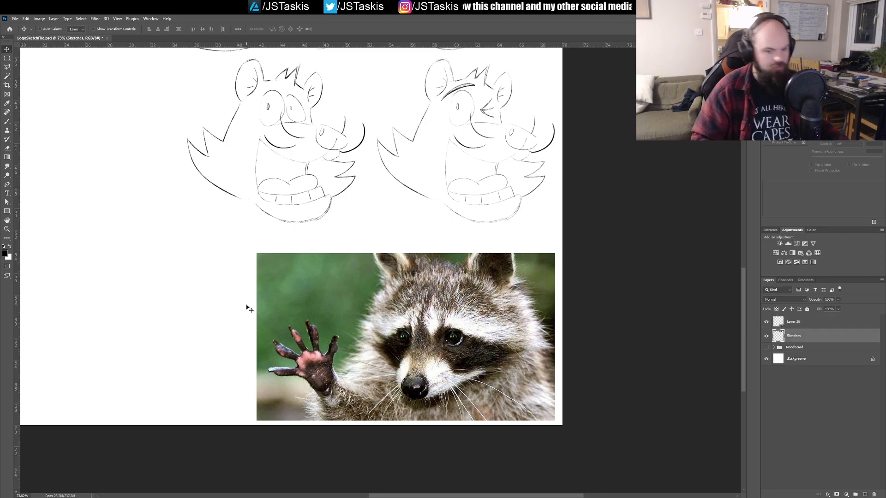
{"action": "key", "text": "b"}
{"action": "key", "text": "x"}
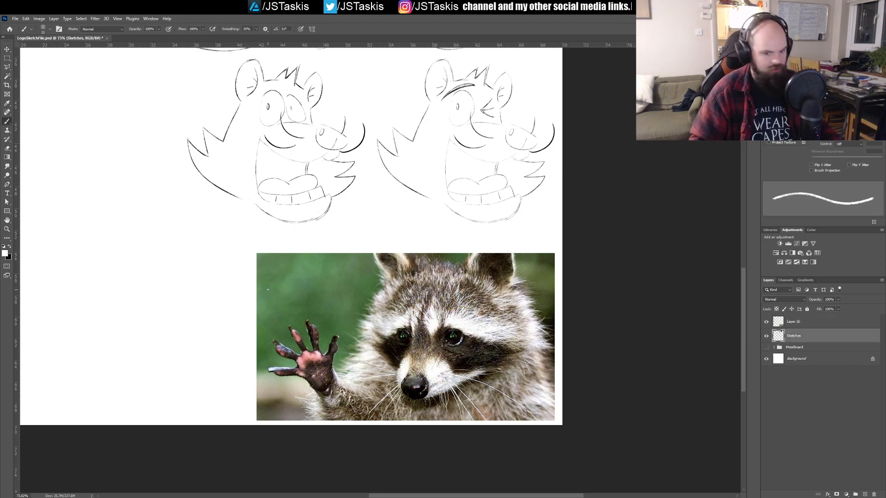
{"action": "left_click_drag", "start_coordinate": [794, 341], "coordinate": [801, 317]}
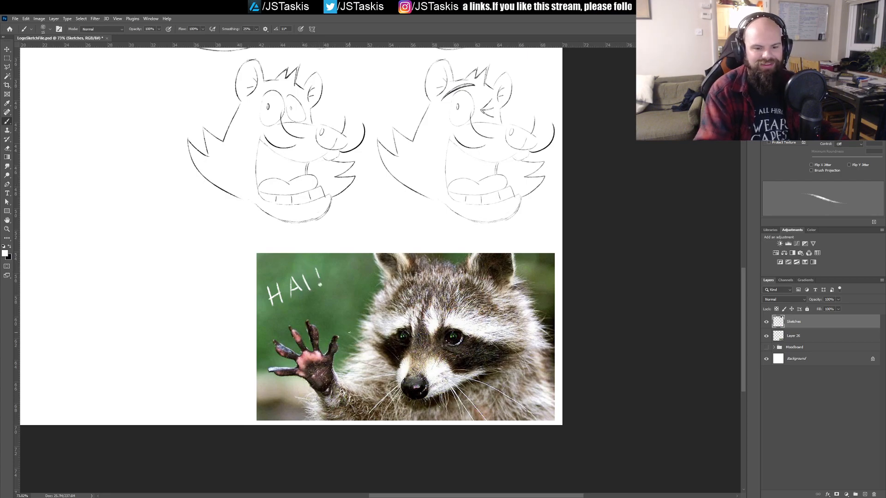
Step: Lasso the raised paw on the photo layer with a polygonal selection and copy it onto its own layer
{"action": "left_click", "coordinate": [800, 335]}
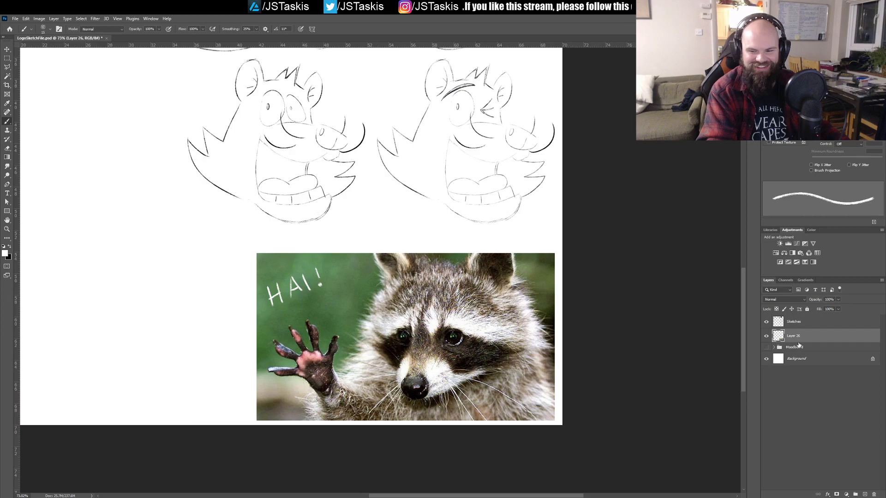
{"action": "key", "text": "l"}
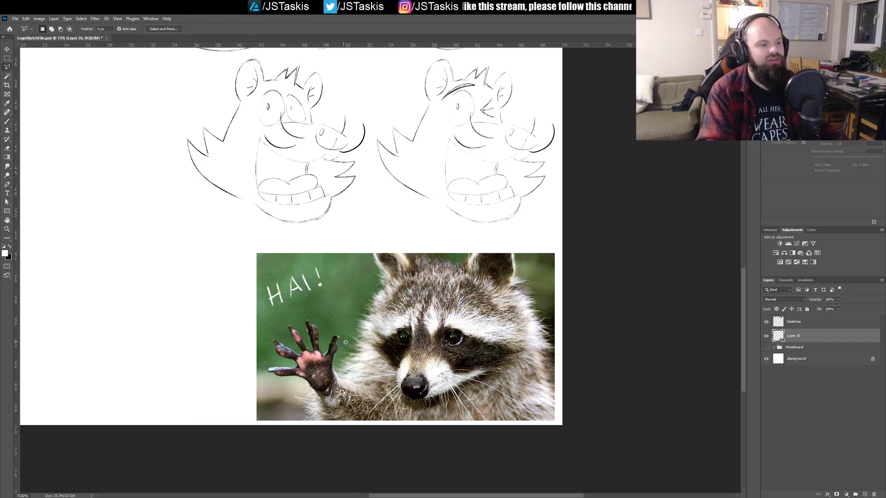
{"action": "left_click_drag", "start_coordinate": [346, 342], "coordinate": [372, 351]}
{"action": "left_click_drag", "start_coordinate": [347, 408], "coordinate": [360, 349]}
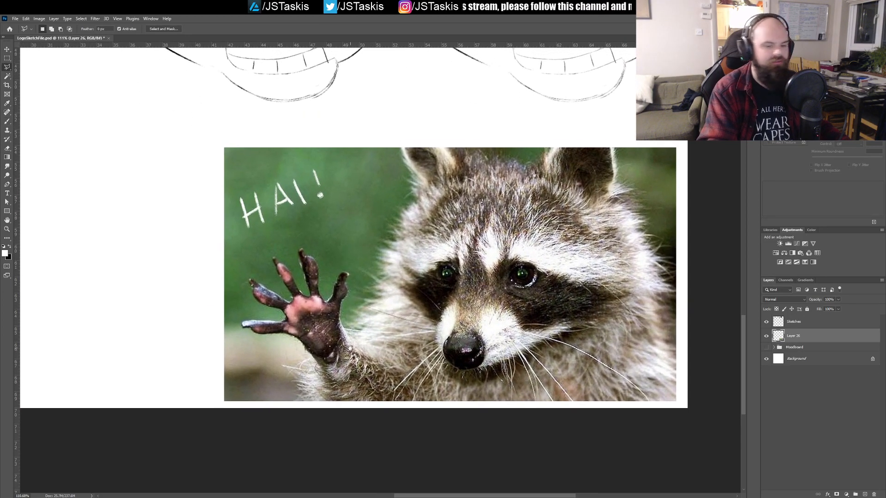
{"action": "mouse_move", "coordinate": [279, 345]}
{"action": "left_mouse_down"}
{"action": "mouse_move", "coordinate": [321, 384]}
{"action": "mouse_move", "coordinate": [368, 369]}
{"action": "left_mouse_up"}
{"action": "mouse_move", "coordinate": [374, 322]}
{"action": "left_mouse_down"}
{"action": "mouse_move", "coordinate": [360, 259]}
{"action": "mouse_move", "coordinate": [277, 222]}
{"action": "mouse_move", "coordinate": [237, 280]}
{"action": "left_mouse_up"}
{"action": "left_click_drag", "start_coordinate": [240, 346], "coordinate": [279, 345]}
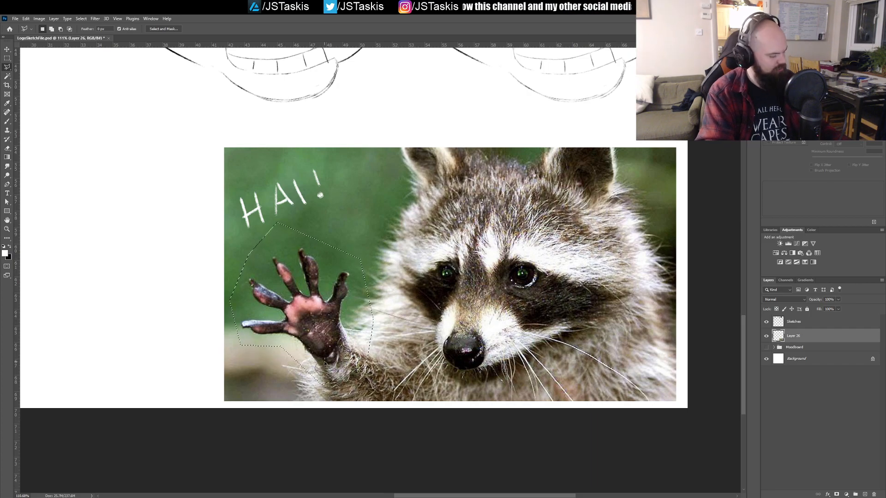
{"action": "key", "text": "ctrl+j"}
Step: Rotate the copied paw slightly clockwise and shift it to line up with the raccoon's forearm
{"action": "key", "text": "v"}
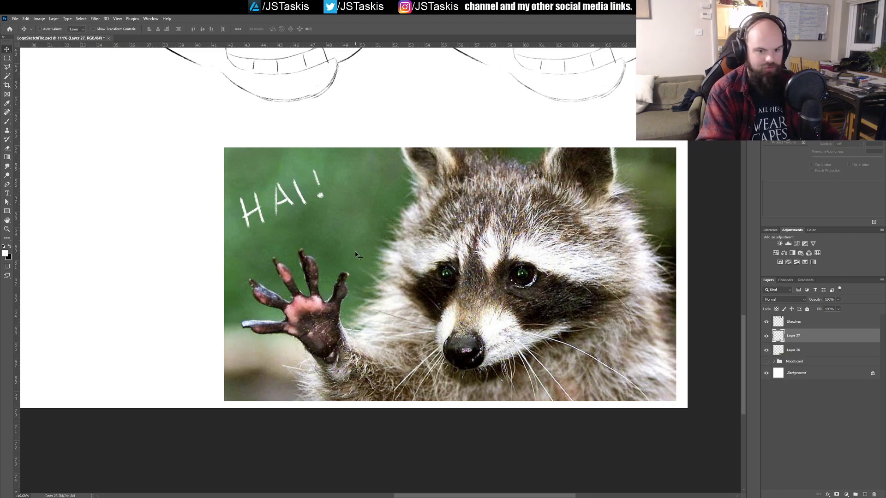
{"action": "left_click", "coordinate": [766, 336]}
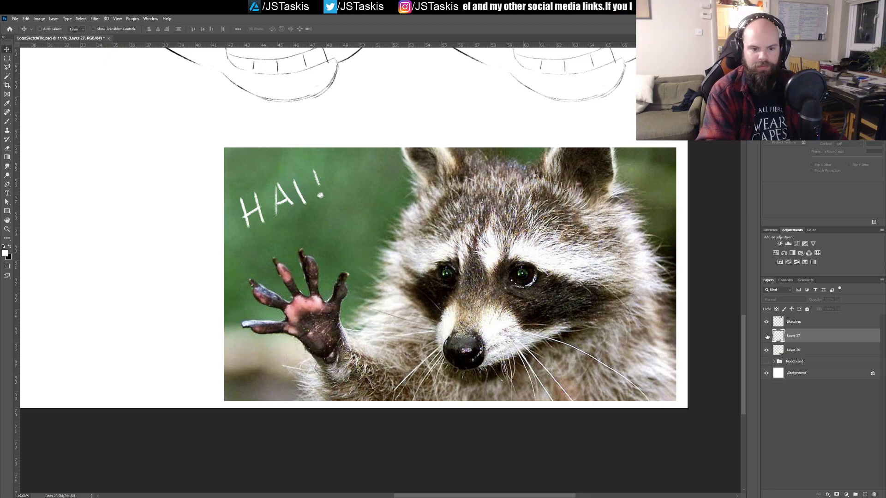
{"action": "key", "text": "ctrl+t"}
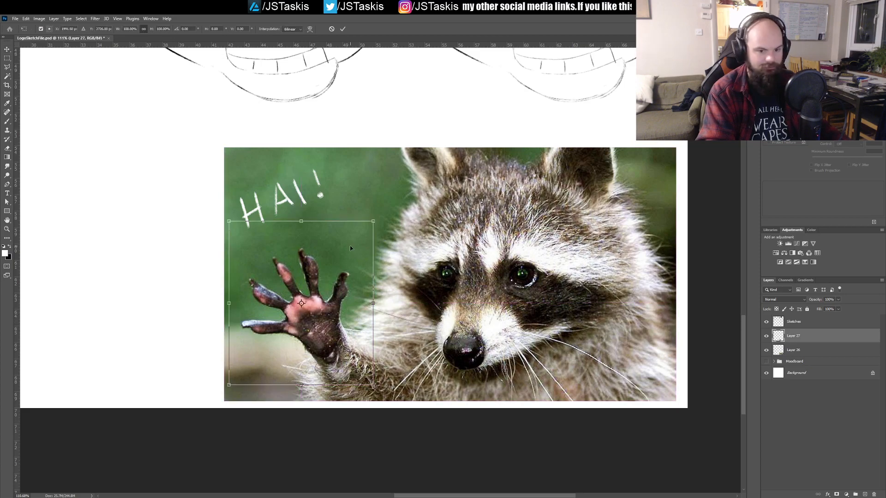
{"action": "left_click_drag", "start_coordinate": [382, 211], "coordinate": [406, 241]}
{"action": "left_click_drag", "start_coordinate": [340, 281], "coordinate": [344, 270]}
{"action": "key", "text": "Return"}
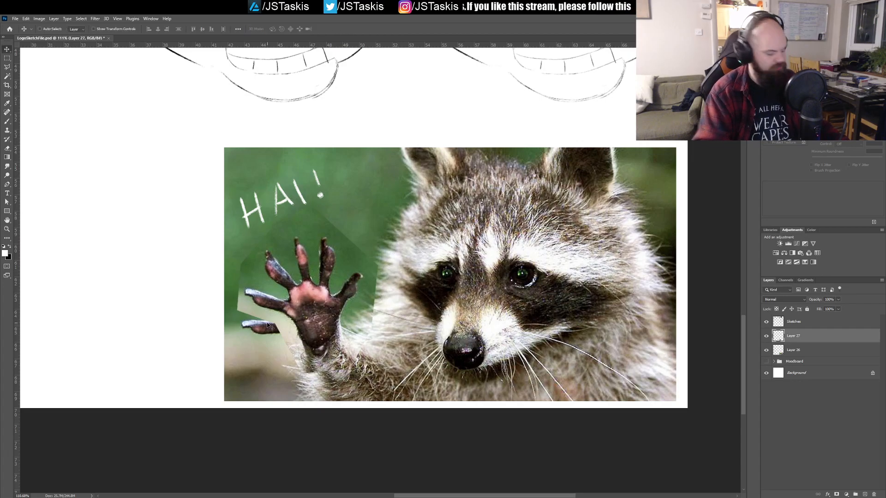
Step: Clone background over the leftover finger below the rotated paw and smudge the patch into its surroundings
{"action": "key", "text": "s"}
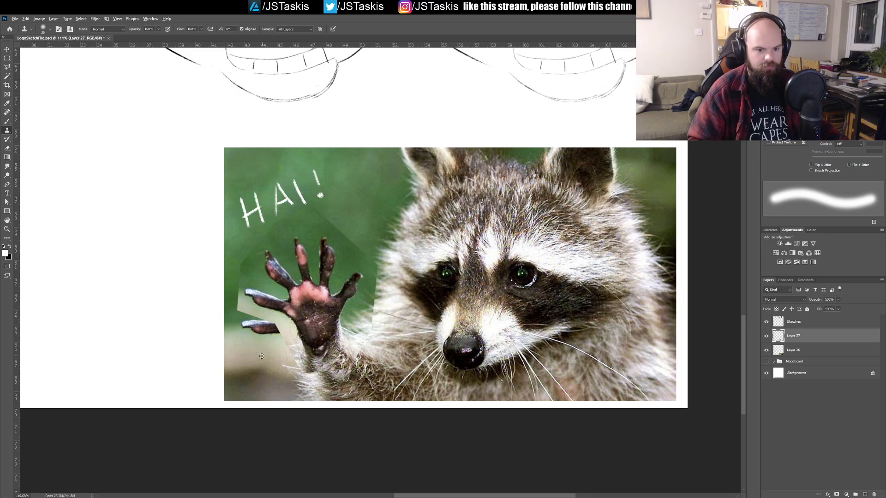
{"action": "mouse_move", "coordinate": [242, 330]}
{"action": "left_mouse_down"}
{"action": "mouse_move", "coordinate": [274, 337]}
{"action": "mouse_move", "coordinate": [260, 312]}
{"action": "mouse_move", "coordinate": [238, 318]}
{"action": "mouse_move", "coordinate": [254, 337]}
{"action": "mouse_move", "coordinate": [263, 329]}
{"action": "mouse_move", "coordinate": [255, 322]}
{"action": "mouse_move", "coordinate": [274, 334]}
{"action": "mouse_move", "coordinate": [268, 340]}
{"action": "mouse_move", "coordinate": [280, 330]}
{"action": "mouse_move", "coordinate": [237, 322]}
{"action": "mouse_move", "coordinate": [256, 331]}
{"action": "left_mouse_up"}
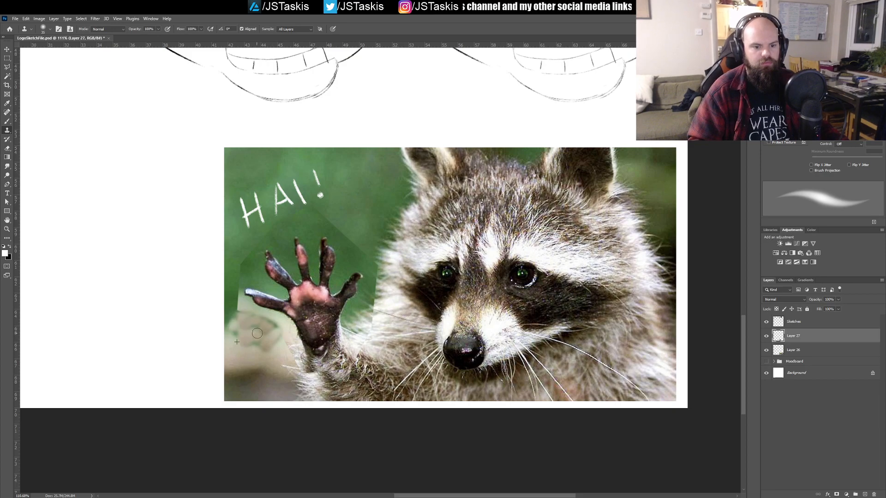
{"action": "left_click", "coordinate": [8, 167]}
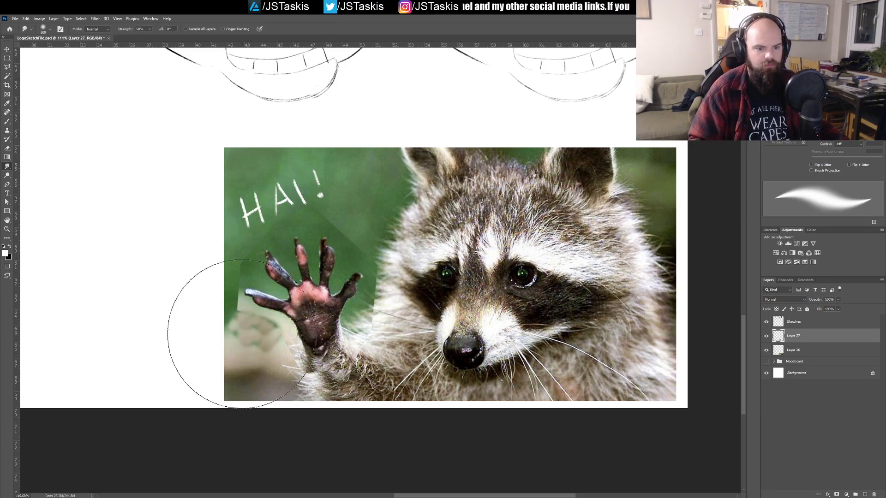
{"action": "key", "text": "bracketleft"}
{"action": "key", "text": "bracketleft"}
{"action": "key", "text": "bracketleft"}
{"action": "key", "text": "bracketleft"}
{"action": "key", "text": "bracketleft"}
{"action": "key", "text": "bracketleft"}
{"action": "key", "text": "bracketleft"}
{"action": "key", "text": "bracketleft"}
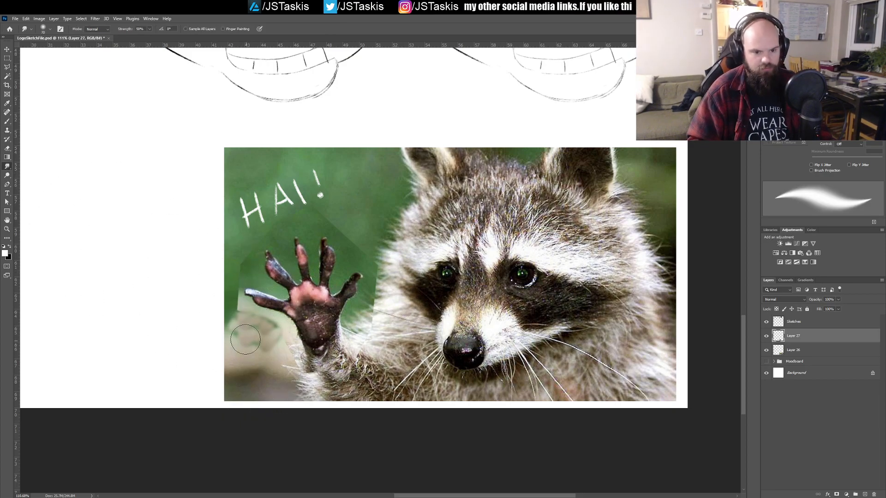
{"action": "mouse_move", "coordinate": [251, 324]}
{"action": "left_mouse_down"}
{"action": "mouse_move", "coordinate": [266, 342]}
{"action": "mouse_move", "coordinate": [265, 332]}
{"action": "mouse_move", "coordinate": [241, 336]}
{"action": "mouse_move", "coordinate": [229, 303]}
{"action": "left_mouse_up"}
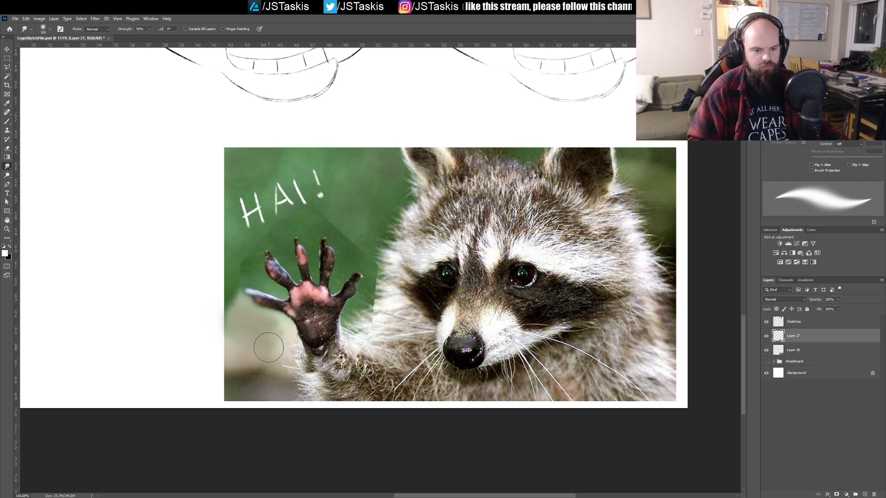
{"action": "mouse_move", "coordinate": [274, 351]}
{"action": "left_mouse_down"}
{"action": "mouse_move", "coordinate": [262, 341]}
{"action": "mouse_move", "coordinate": [263, 327]}
{"action": "mouse_move", "coordinate": [254, 331]}
{"action": "mouse_move", "coordinate": [267, 344]}
{"action": "mouse_move", "coordinate": [259, 348]}
{"action": "mouse_move", "coordinate": [241, 322]}
{"action": "mouse_move", "coordinate": [241, 339]}
{"action": "mouse_move", "coordinate": [265, 330]}
{"action": "left_mouse_up"}
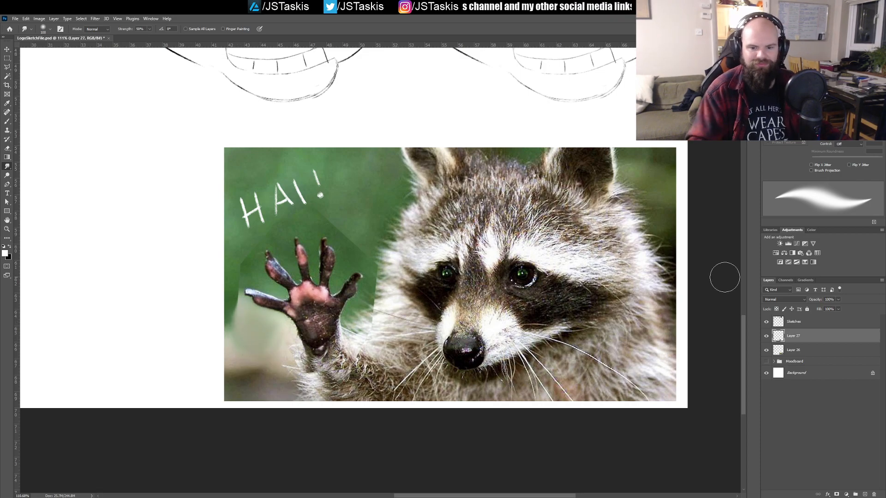
Step: Toggle the rotated paw layer's visibility repeatedly to preview a waving motion
{"action": "left_click", "coordinate": [766, 337]}
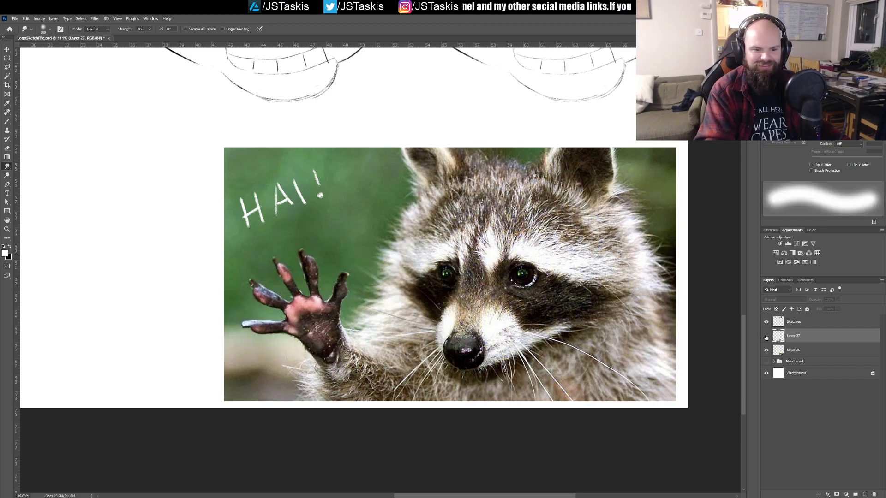
{"action": "left_click", "coordinate": [766, 337]}
{"action": "left_click", "coordinate": [765, 338]}
{"action": "left_click", "coordinate": [766, 338]}
{"action": "left_click", "coordinate": [765, 338]}
{"action": "left_click", "coordinate": [765, 338]}
{"action": "left_click", "coordinate": [765, 338]}
{"action": "left_click", "coordinate": [766, 338]}
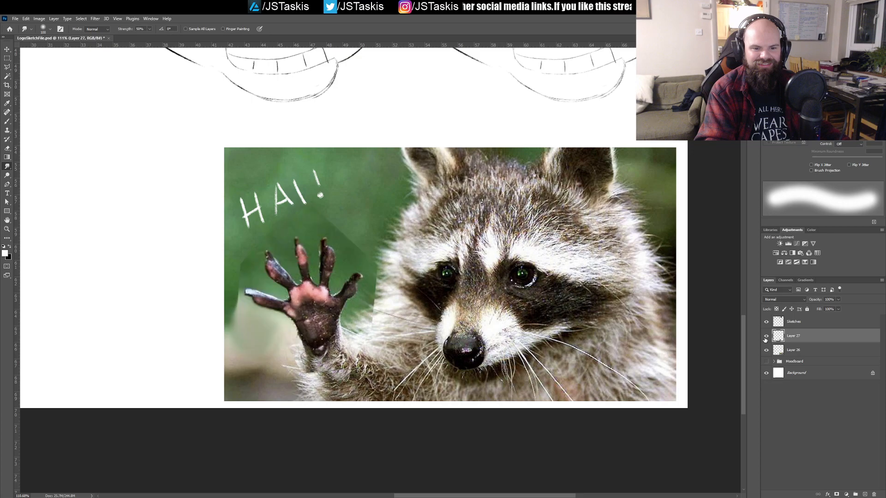
Step: Try rotating the copied paw further clockwise and realigning it with the forearm
{"action": "key", "text": "ctrl+t"}
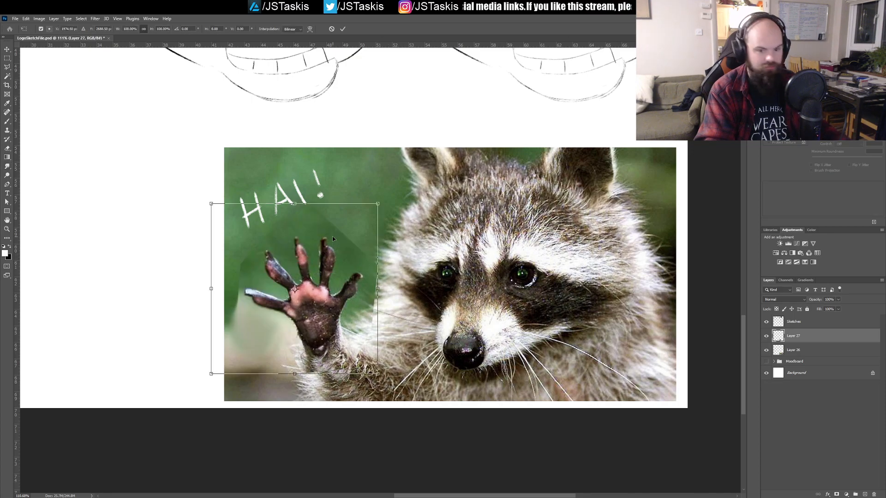
{"action": "left_click_drag", "start_coordinate": [393, 193], "coordinate": [413, 222]}
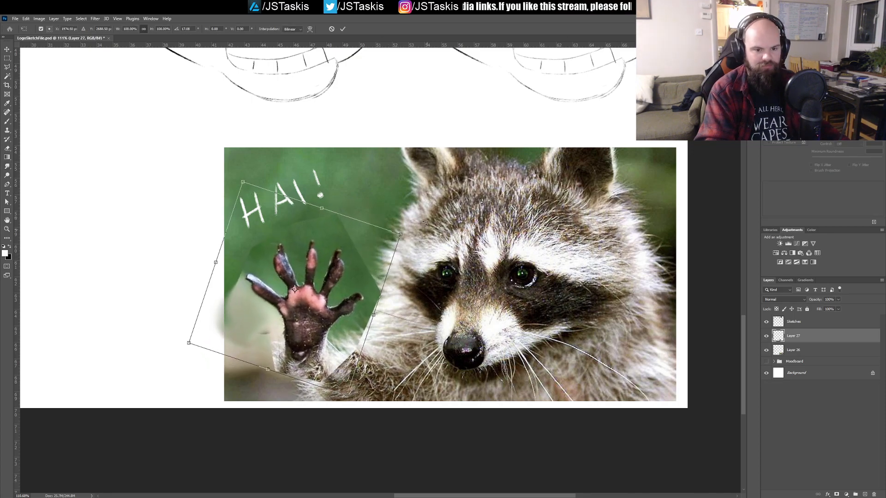
{"action": "left_click_drag", "start_coordinate": [318, 295], "coordinate": [324, 295]}
{"action": "key", "text": "Return"}
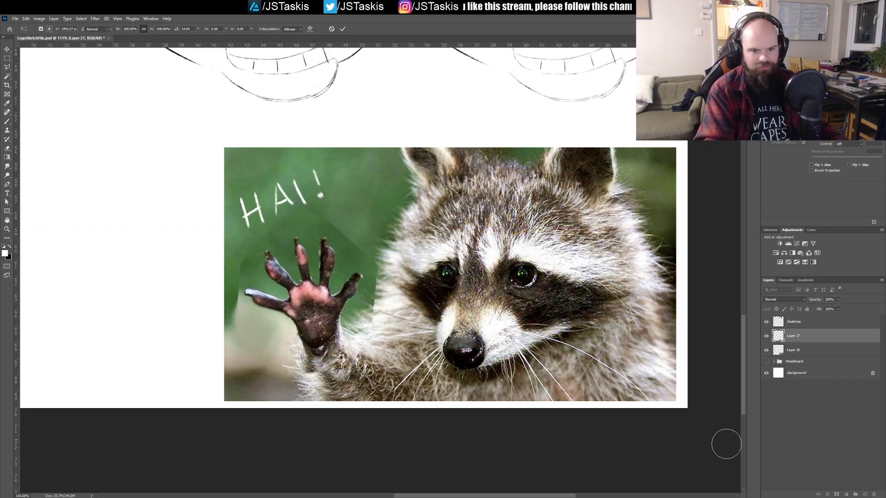
Step: Flick the paw layer on and off to replay the wave against the original photo, and delete that layer
{"action": "left_click", "coordinate": [766, 336]}
{"action": "left_click", "coordinate": [766, 336]}
{"action": "left_click", "coordinate": [766, 336]}
{"action": "left_click", "coordinate": [766, 337]}
{"action": "left_click", "coordinate": [767, 337]}
{"action": "left_click", "coordinate": [766, 336]}
{"action": "left_click", "coordinate": [767, 336]}
{"action": "scroll", "coordinate": [641, 306], "scroll_direction": "down", "scroll_amount": 5}
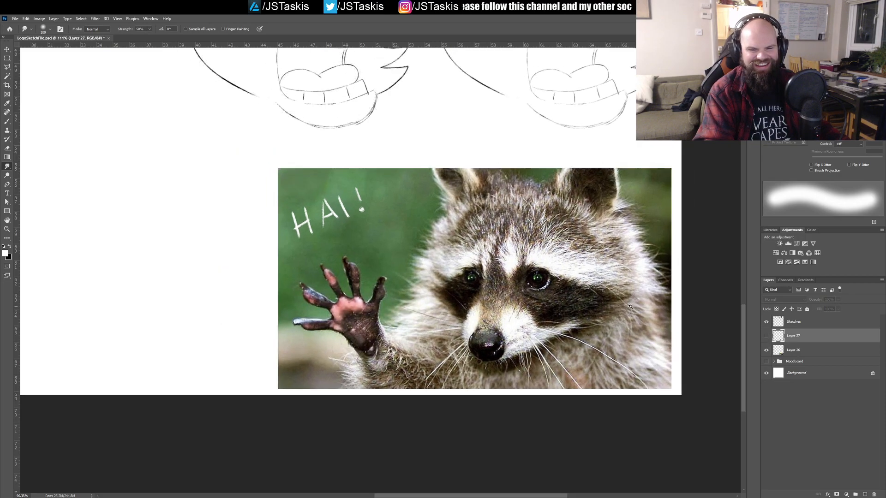
{"action": "scroll", "coordinate": [593, 307], "scroll_direction": "up", "scroll_amount": 8}
{"action": "scroll", "coordinate": [613, 314], "scroll_direction": "down", "scroll_amount": 1}
{"action": "left_click_drag", "start_coordinate": [619, 317], "coordinate": [536, 305]}
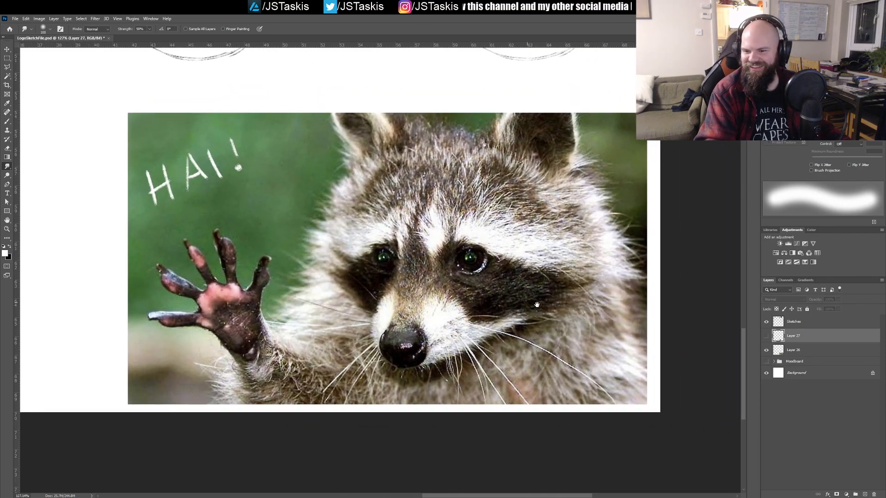
{"action": "left_click", "coordinate": [766, 336]}
{"action": "left_click", "coordinate": [766, 336]}
{"action": "left_click", "coordinate": [766, 337]}
{"action": "left_click", "coordinate": [767, 337]}
{"action": "left_click", "coordinate": [766, 337]}
{"action": "left_click", "coordinate": [766, 337]}
{"action": "left_click", "coordinate": [766, 336]}
{"action": "left_click", "coordinate": [767, 337]}
{"action": "key", "text": "Delete"}
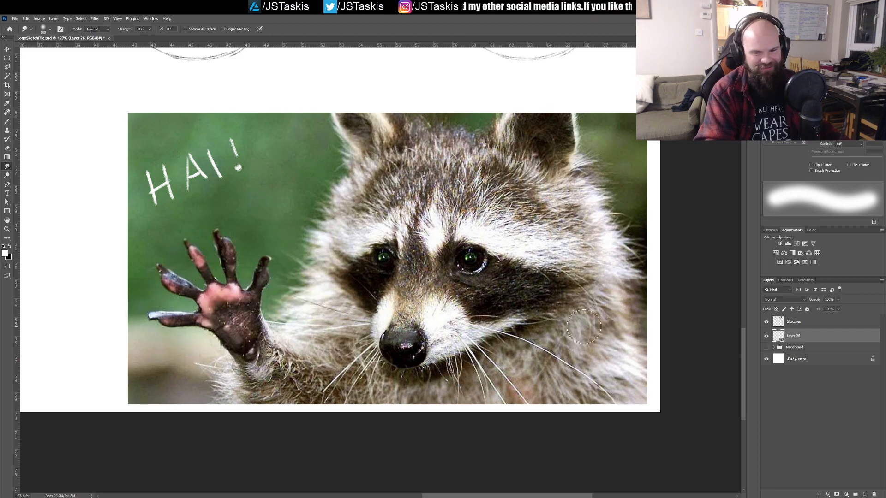
Step: Make the Sketches layer active and review the whole sheet of raccoon heads with the photo below them
{"action": "scroll", "coordinate": [678, 349], "scroll_direction": "down", "scroll_amount": 3}
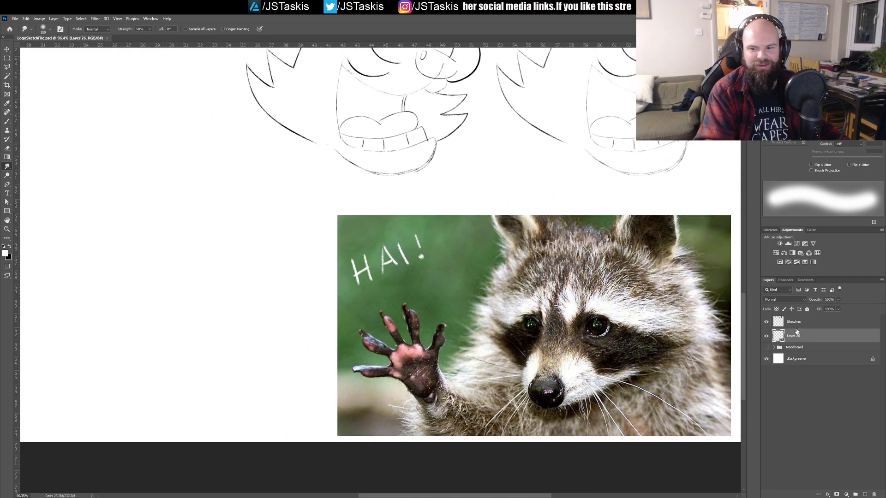
{"action": "left_click", "coordinate": [795, 322]}
{"action": "scroll", "coordinate": [527, 309], "scroll_direction": "down", "scroll_amount": 3}
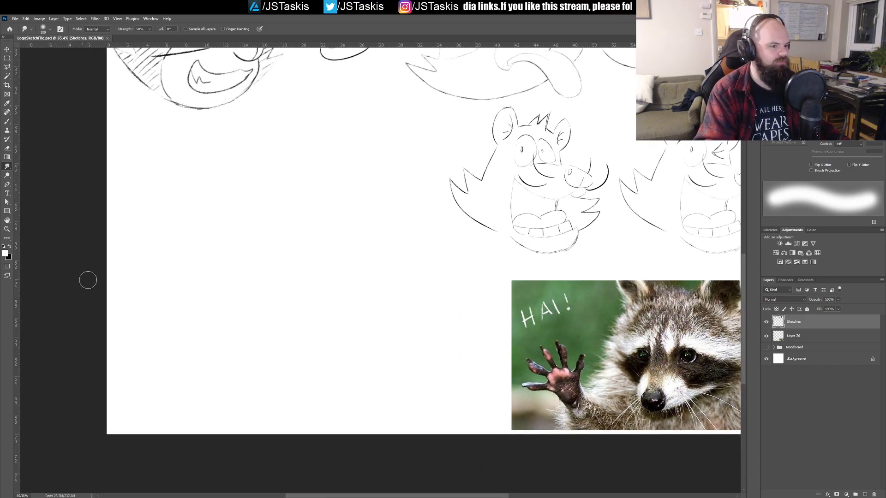
{"action": "left_click_drag", "start_coordinate": [444, 338], "coordinate": [264, 287]}
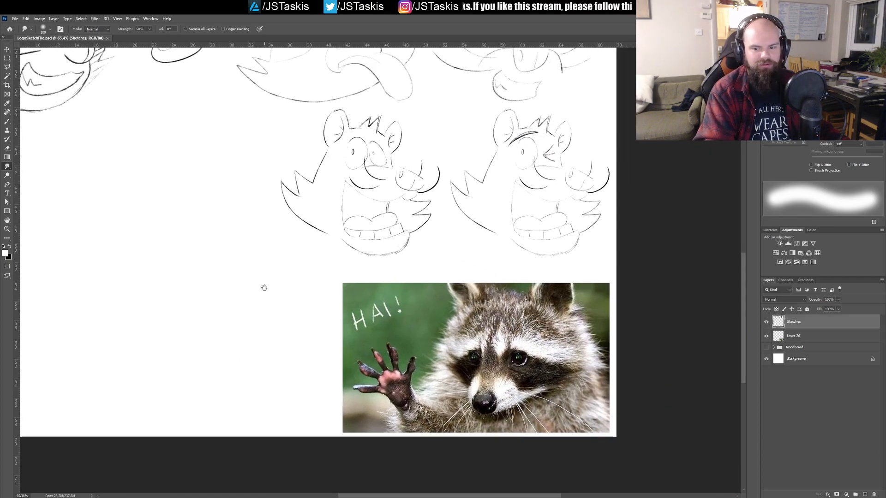
{"action": "left_click_drag", "start_coordinate": [214, 204], "coordinate": [282, 221]}
{"action": "left_click_drag", "start_coordinate": [427, 147], "coordinate": [413, 249]}
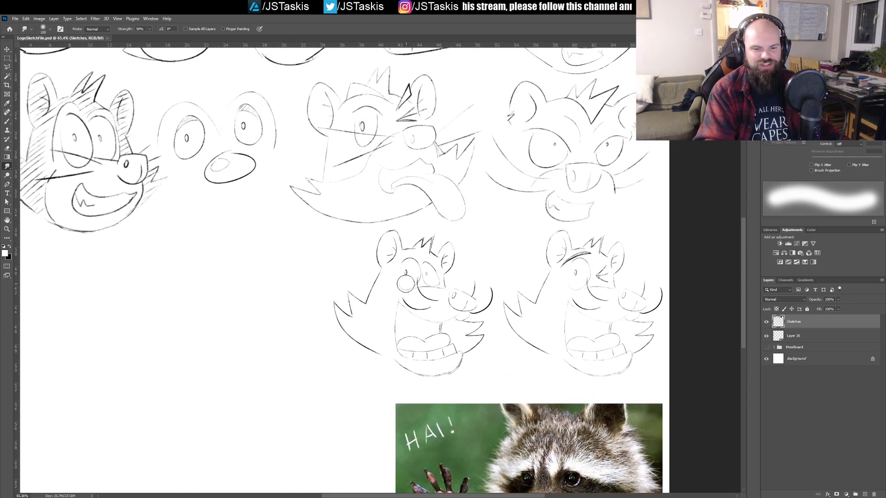
{"action": "mouse_move", "coordinate": [350, 356]}
{"action": "left_mouse_down"}
{"action": "mouse_move", "coordinate": [411, 328]}
{"action": "mouse_move", "coordinate": [361, 247]}
{"action": "mouse_move", "coordinate": [372, 289]}
{"action": "mouse_move", "coordinate": [421, 337]}
{"action": "mouse_move", "coordinate": [426, 323]}
{"action": "mouse_move", "coordinate": [460, 317]}
{"action": "left_mouse_up"}
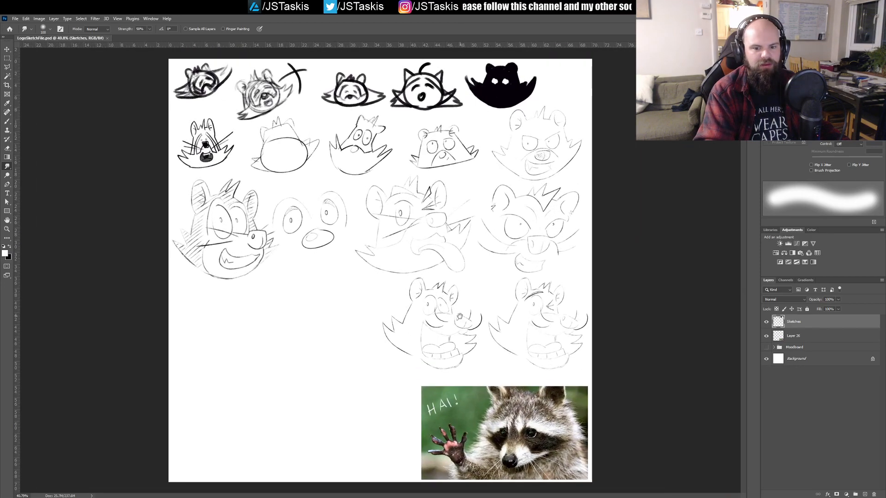